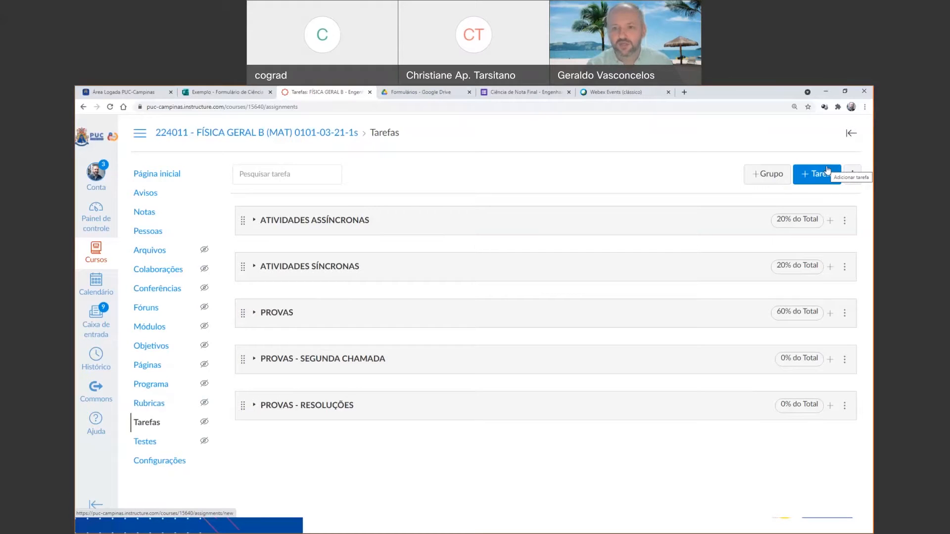
Add an assignment group named "Webnario" worth 10% of the total grade.
left_click(753, 181)
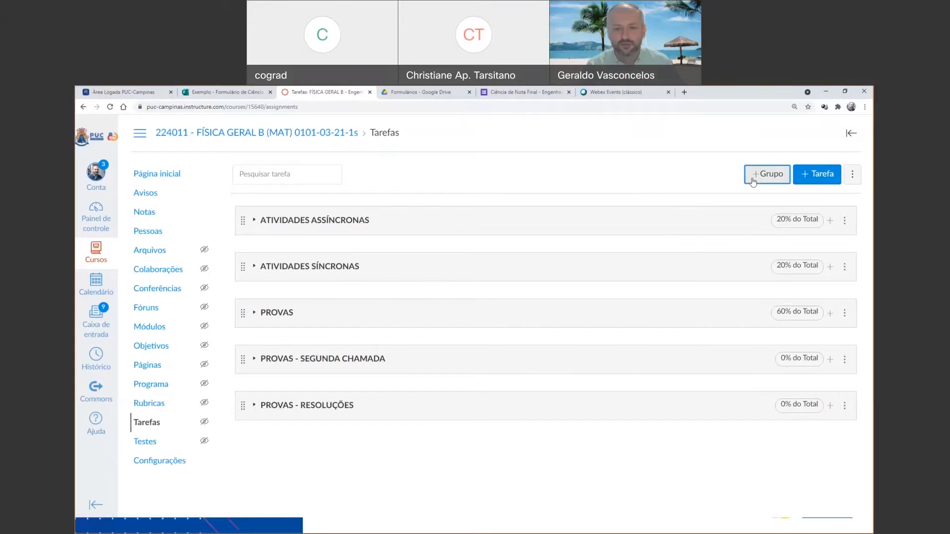
left_click(490, 300)
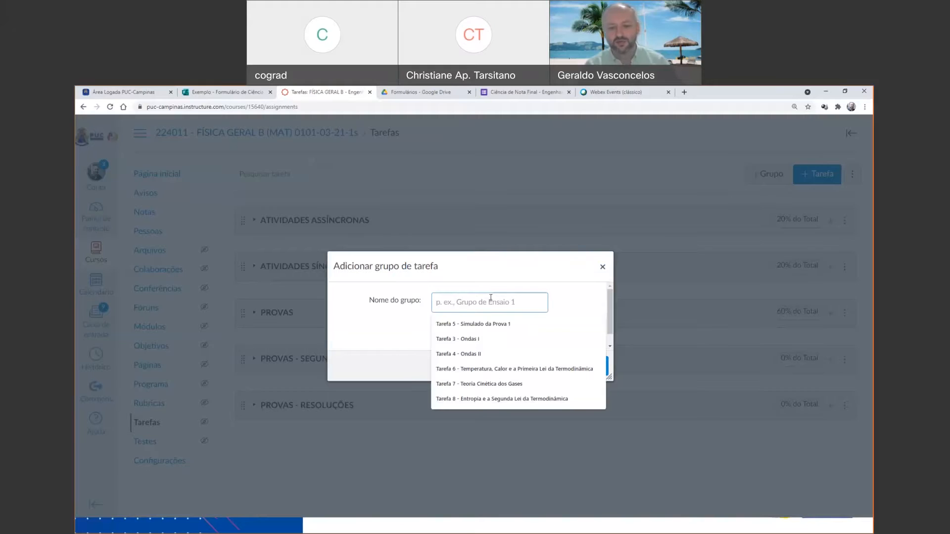
type("We")
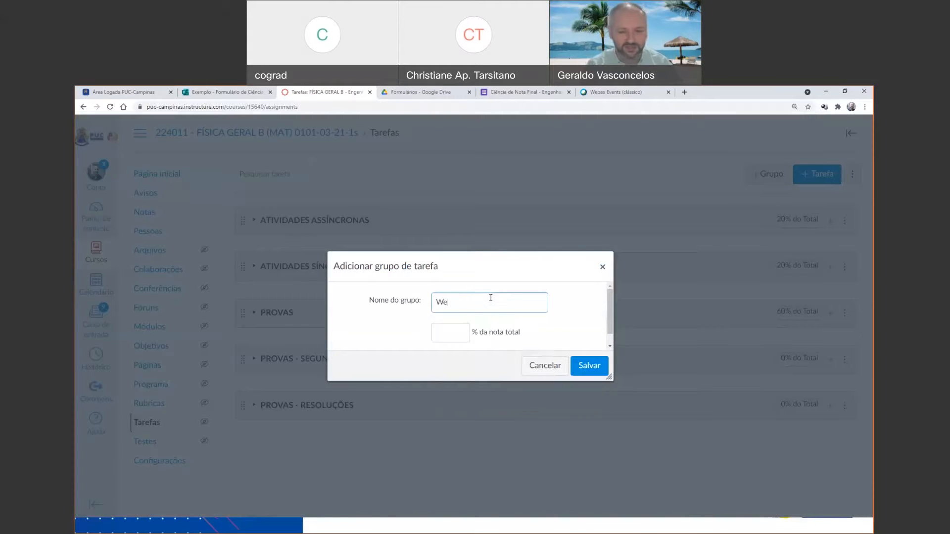
type("bnario")
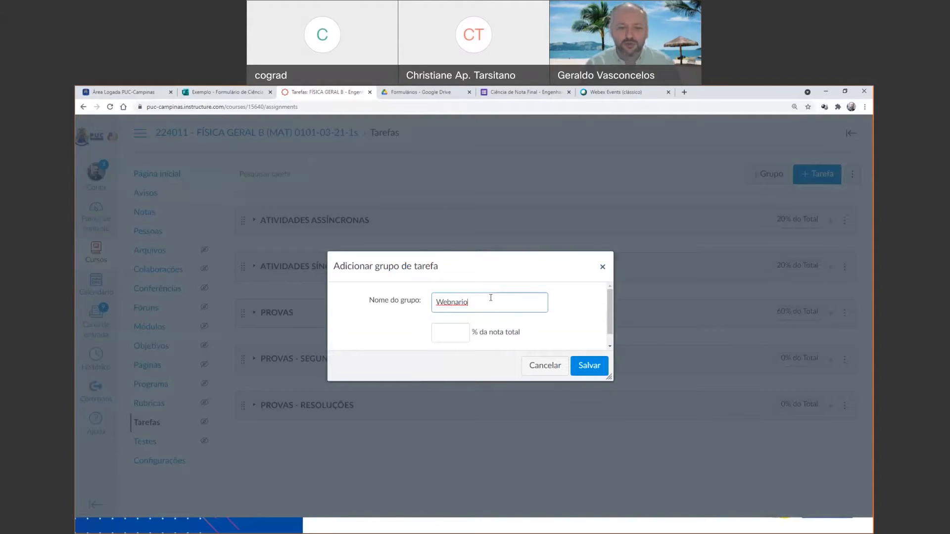
left_click(458, 331)
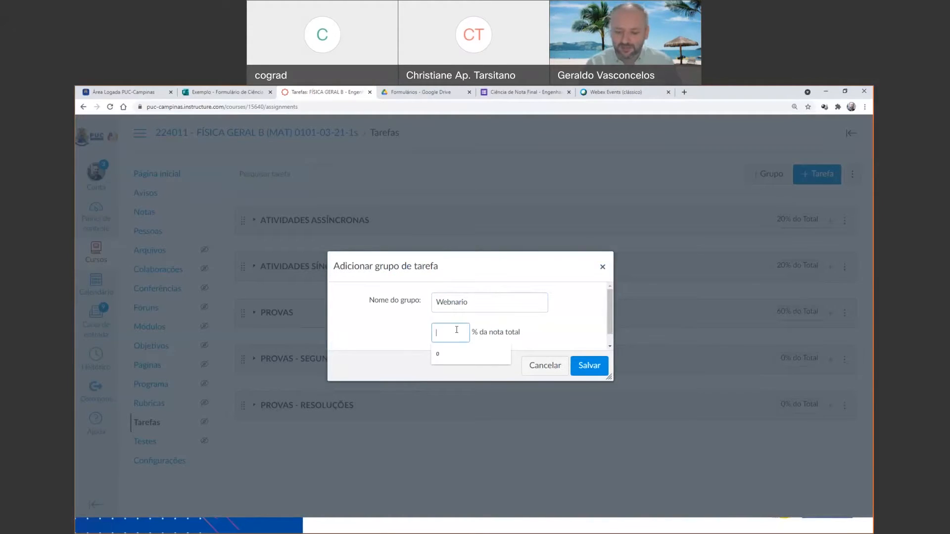
type("10")
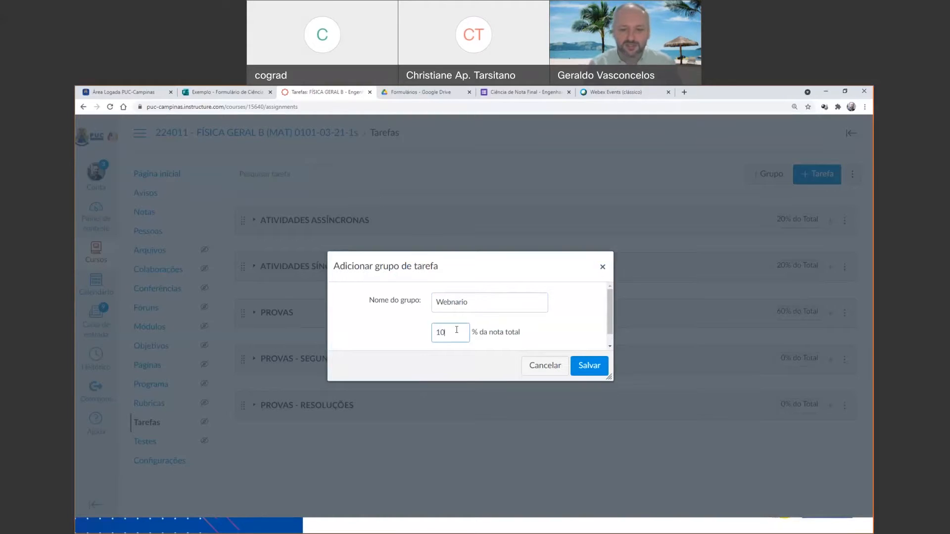
left_click(599, 366)
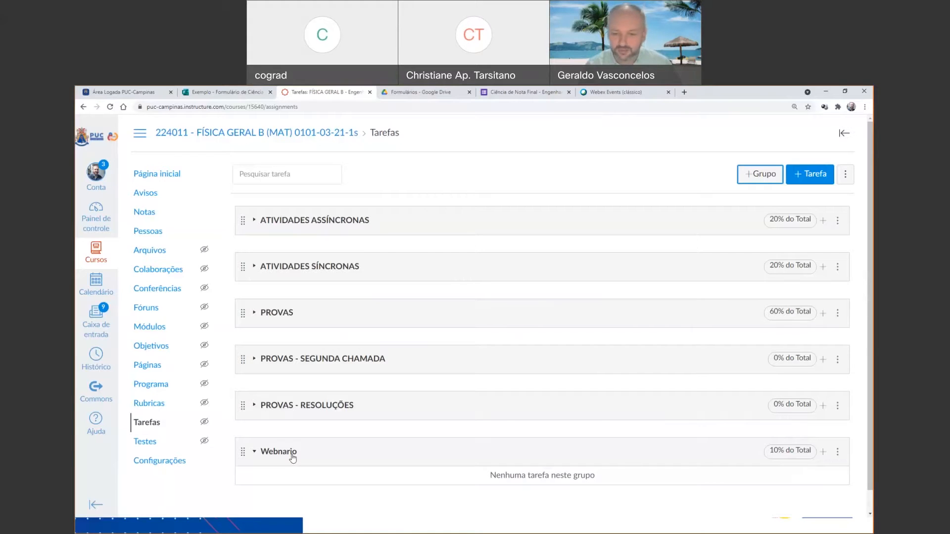
Delete the empty Webnario assignment group.
left_click(839, 452)
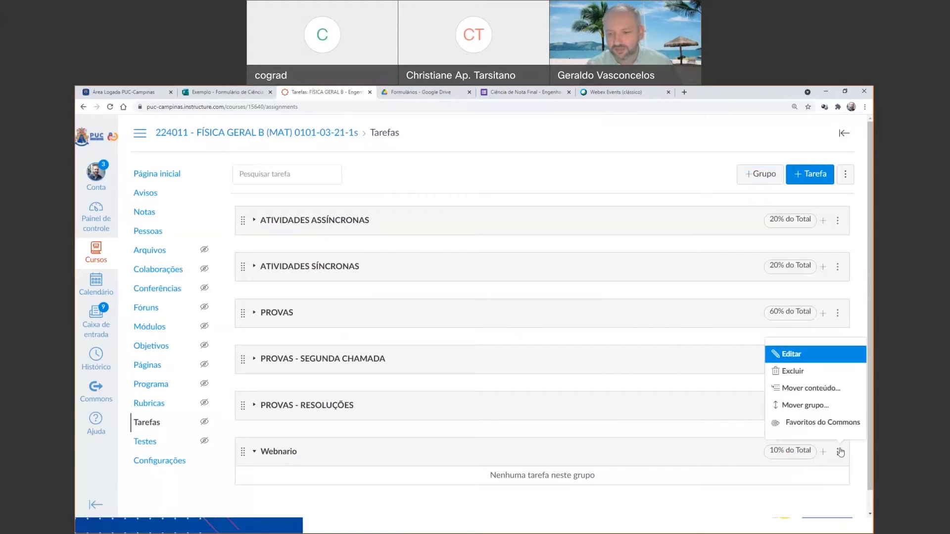
left_click(716, 504)
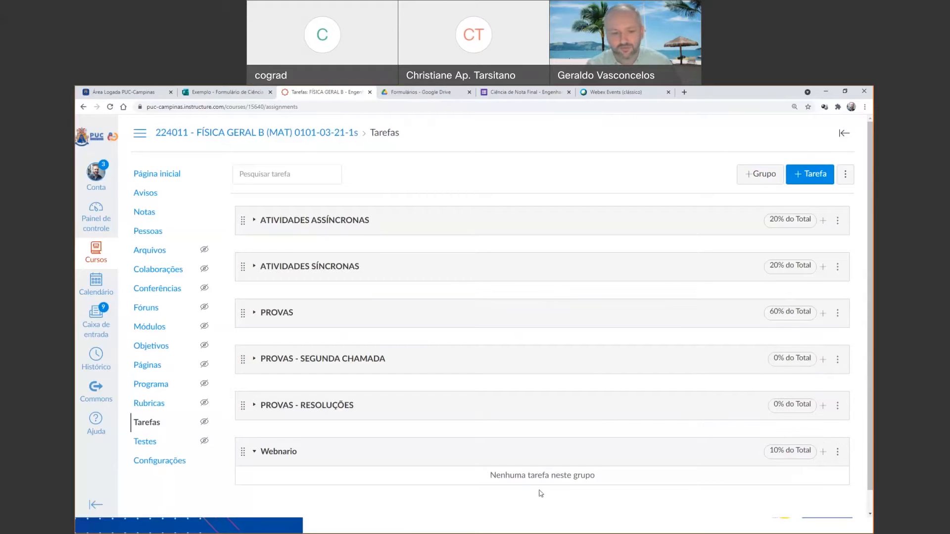
left_click(838, 452)
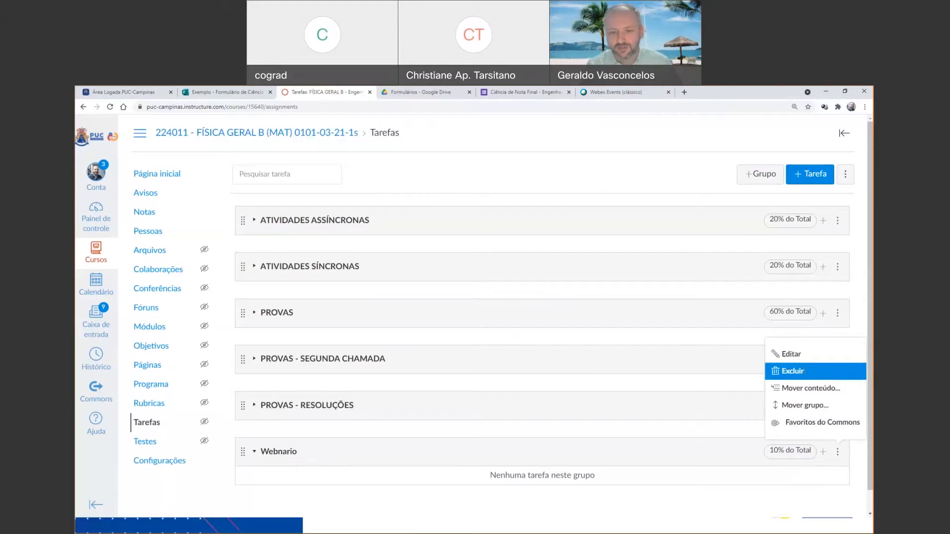
left_click(795, 371)
left_click(514, 156)
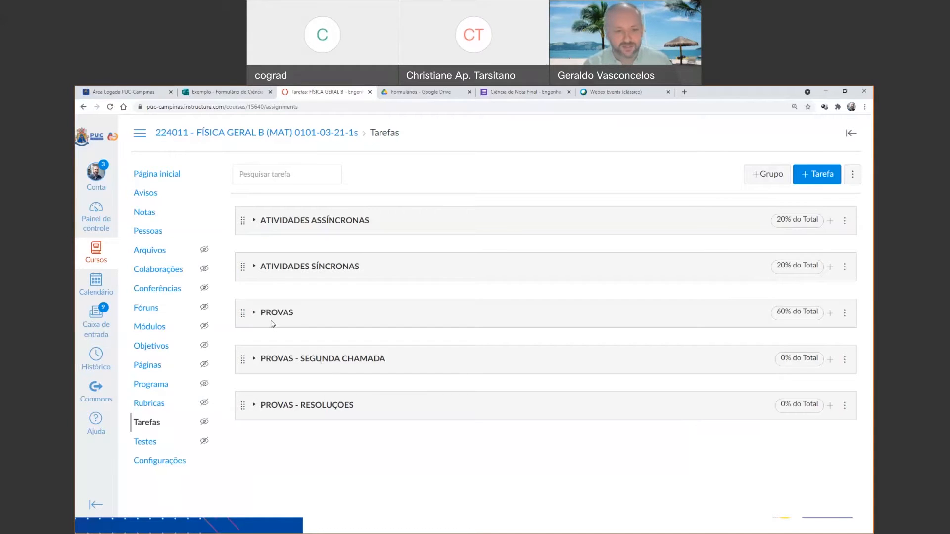
Expand the ATIVIDADES ASSÍNCRONAS group to review its tasks and weight, and collapse it again.
left_click(254, 221)
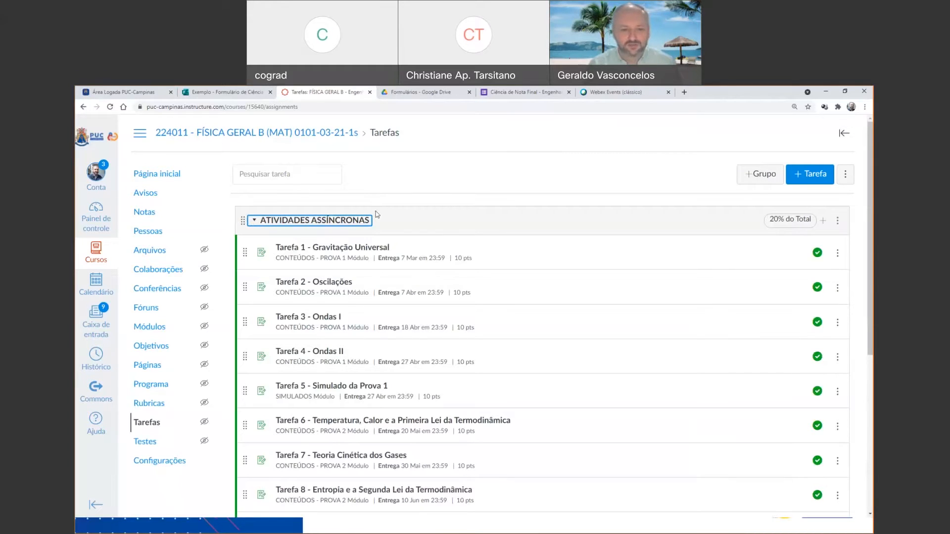
scroll(366, 208, "down", 2)
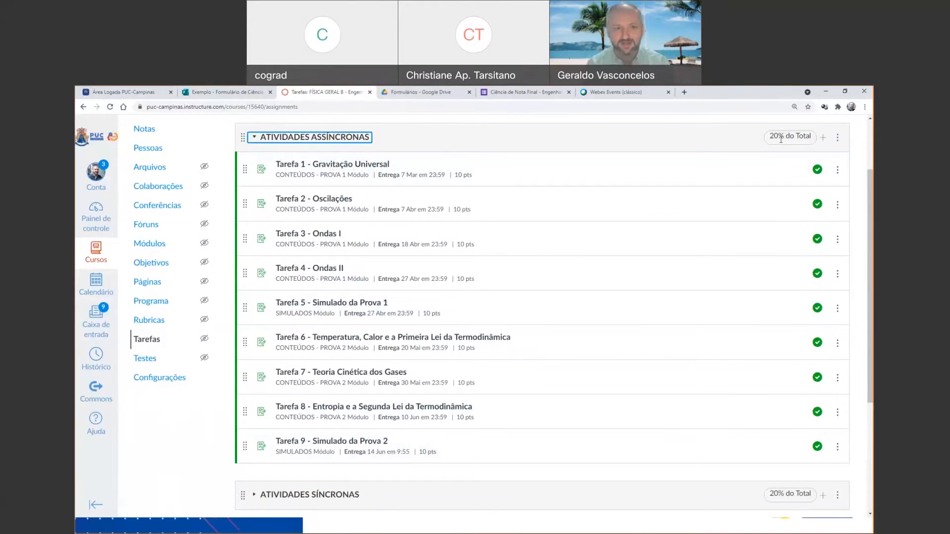
left_click(255, 138)
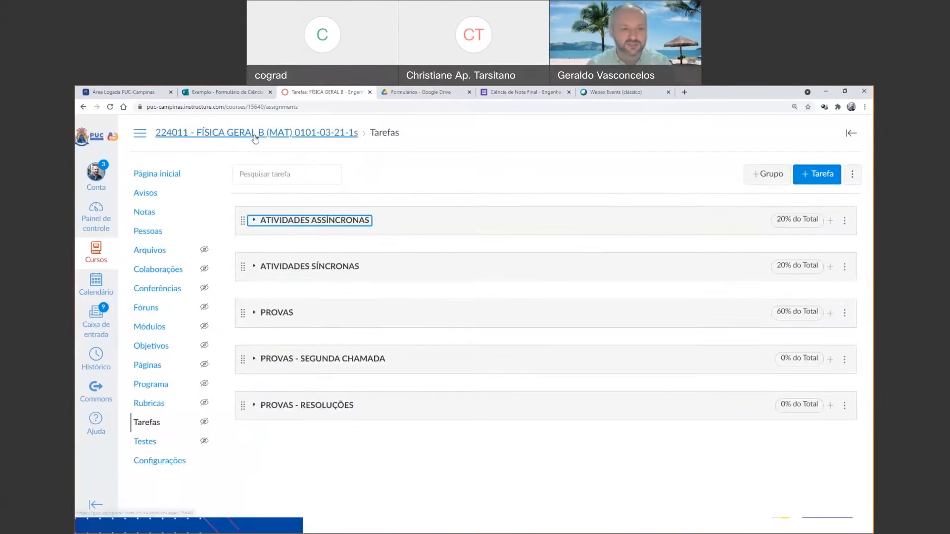
Expand both activity groups and move Tarefa 9 - Simulado da Prova 2 to the start of ATIVIDADES SÍNCRONAS.
left_click(251, 267)
scroll(357, 267, "down", 2)
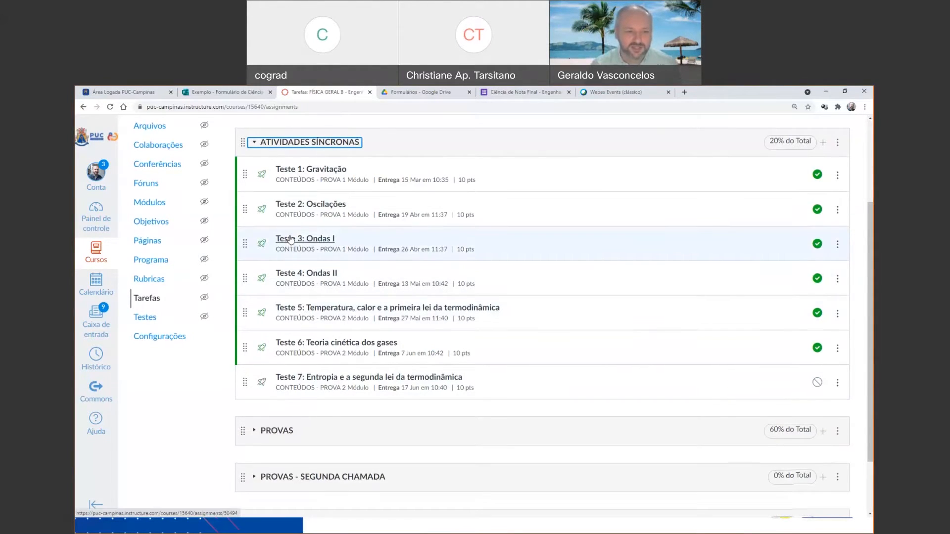
scroll(278, 218, "up", 2)
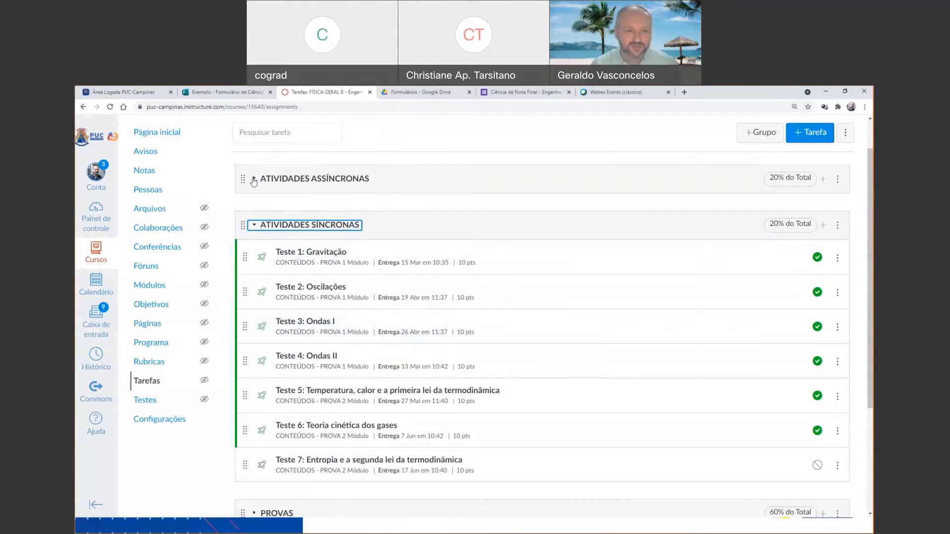
left_click(253, 181)
scroll(317, 250, "down", 5)
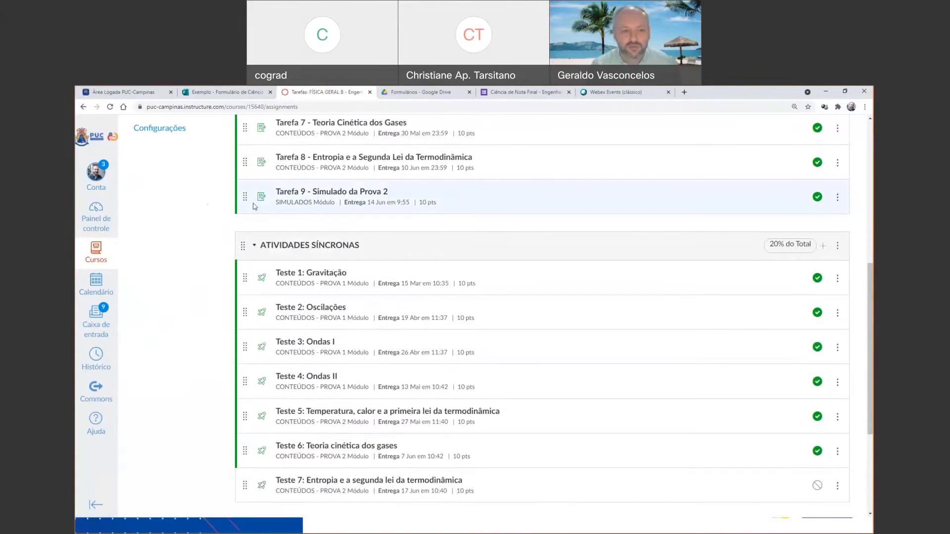
left_click_drag(245, 200, 246, 256)
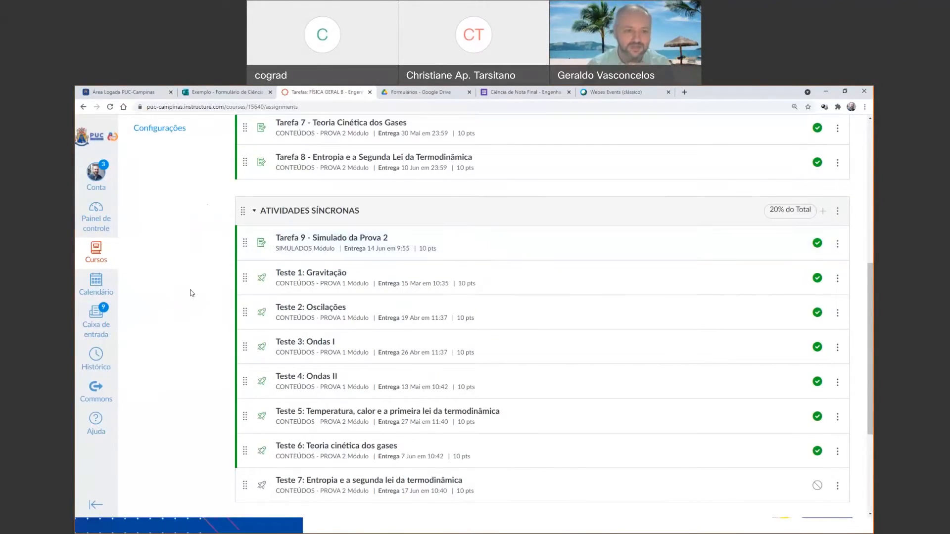
Move Tarefa 9 - Simulado da Prova 2 back to the end of ATIVIDADES ASSÍNCRONAS and collapse both activity groups.
left_click_drag(247, 244, 251, 189)
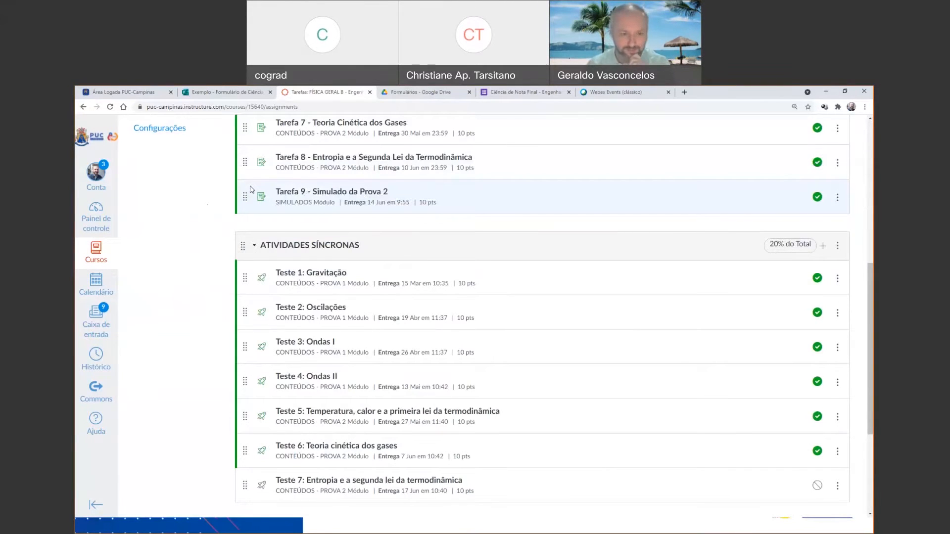
scroll(252, 198, "up", 7)
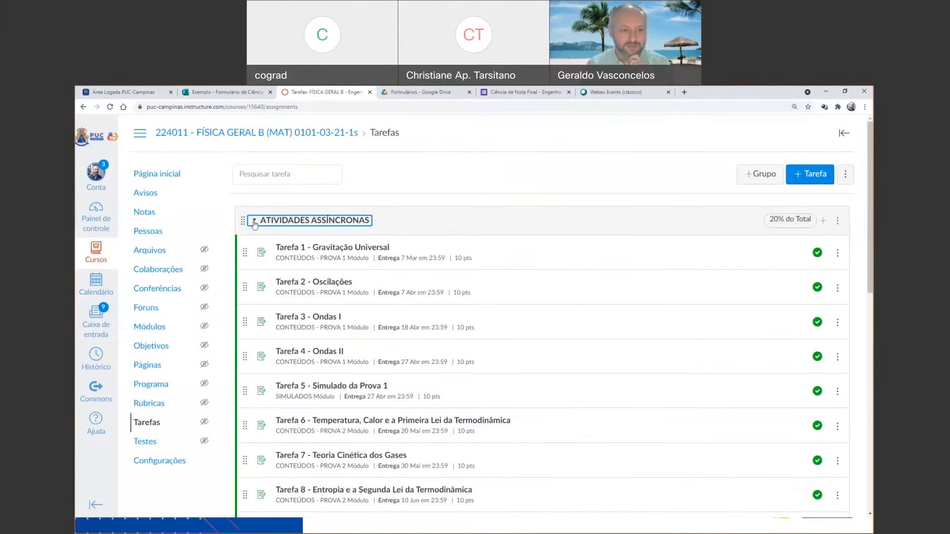
left_click(254, 221)
left_click(255, 267)
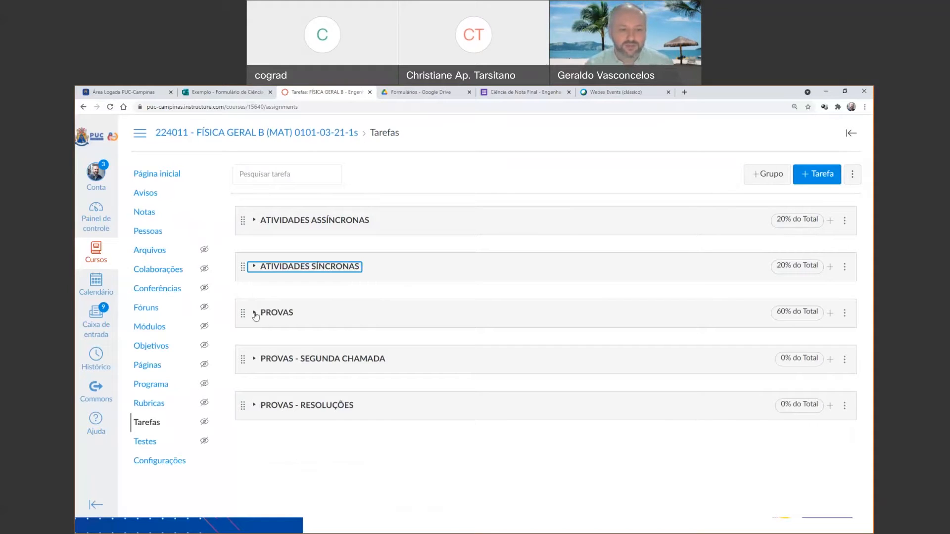
Expand the PROVAS and ATIVIDADES ASSÍNCRONAS groups and review the assignments they contain.
left_click(253, 314)
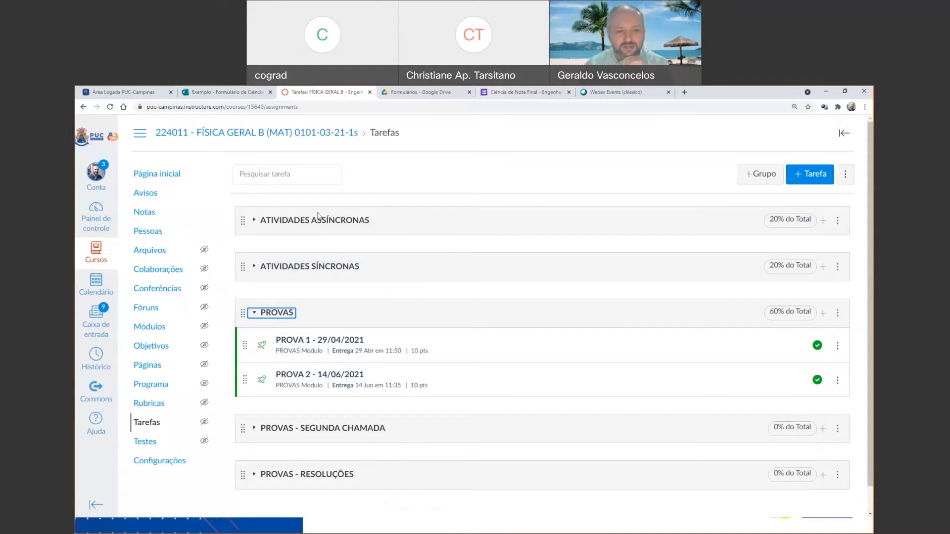
left_click(254, 221)
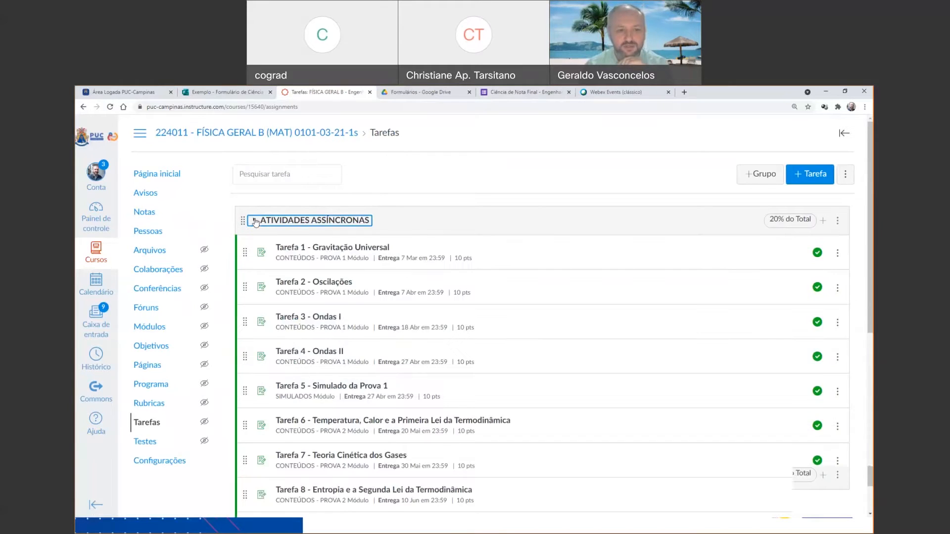
scroll(326, 315, "down", 3)
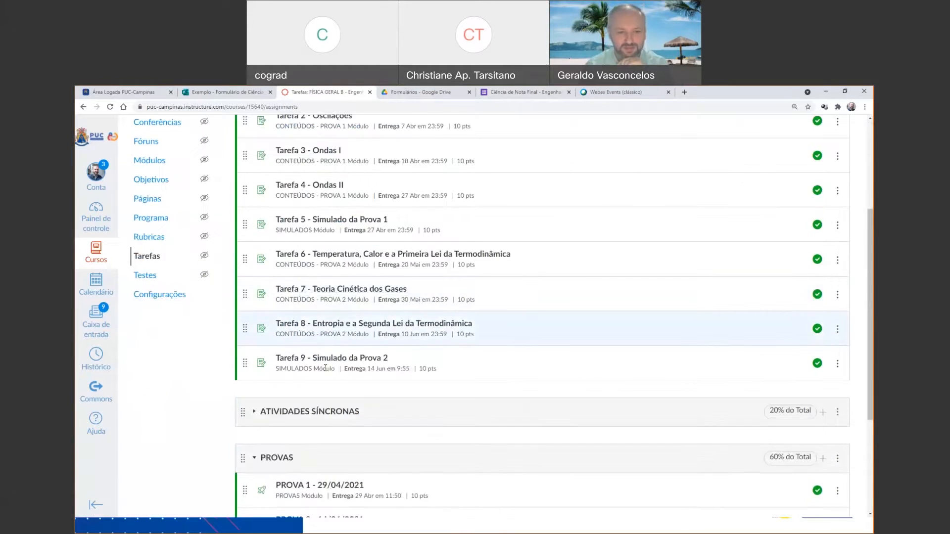
scroll(327, 314, "up", 3)
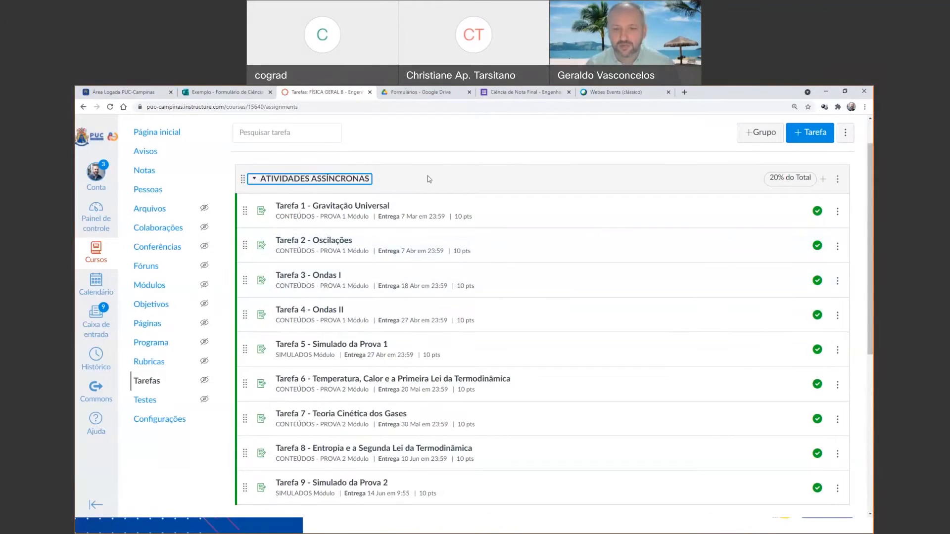
Edit the ATIVIDADES ASSÍNCRONAS group to ignore 1 lowest score and 1 highest score for each student.
left_click(837, 181)
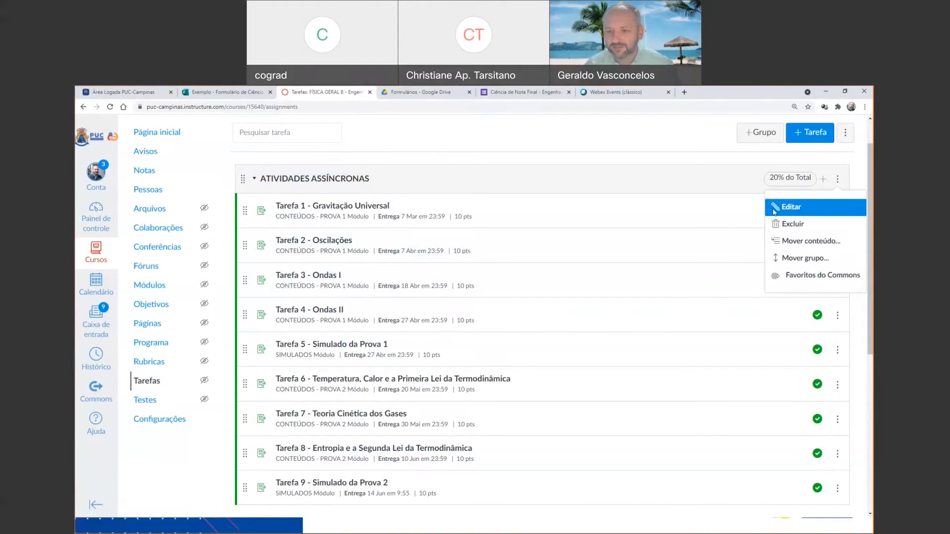
left_click(774, 211)
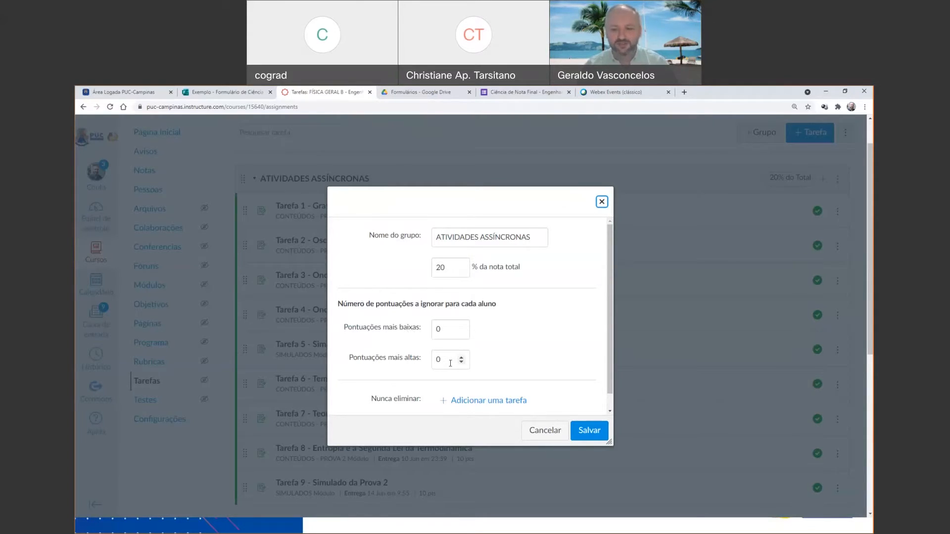
left_click(462, 328)
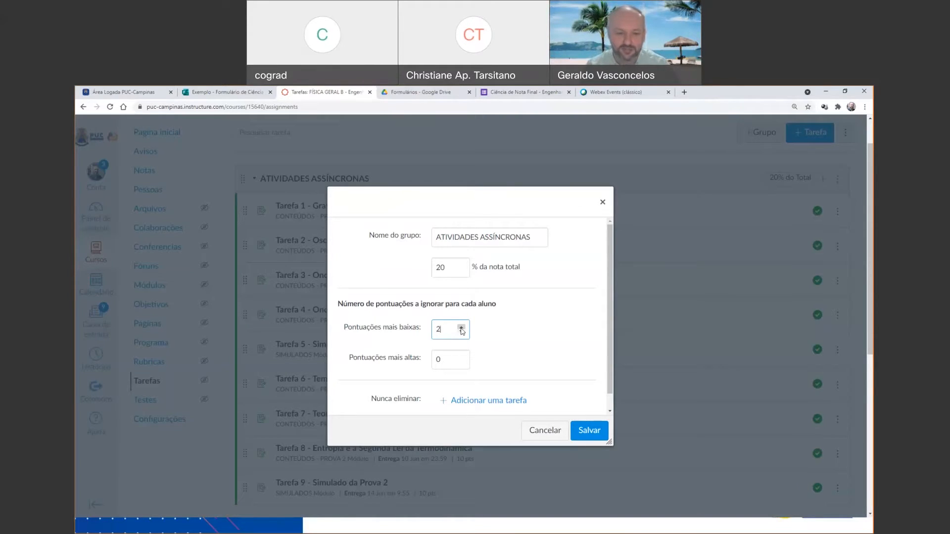
left_click(463, 334)
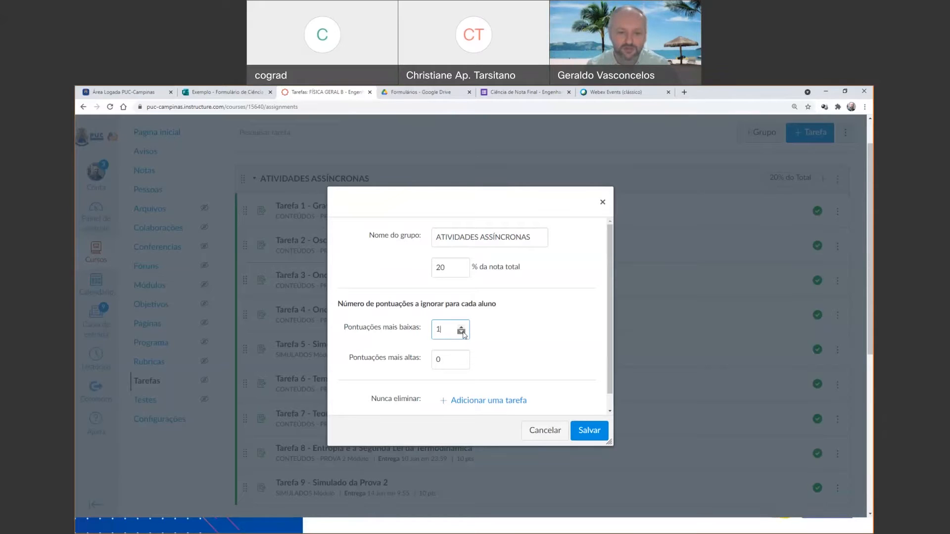
left_click(461, 358)
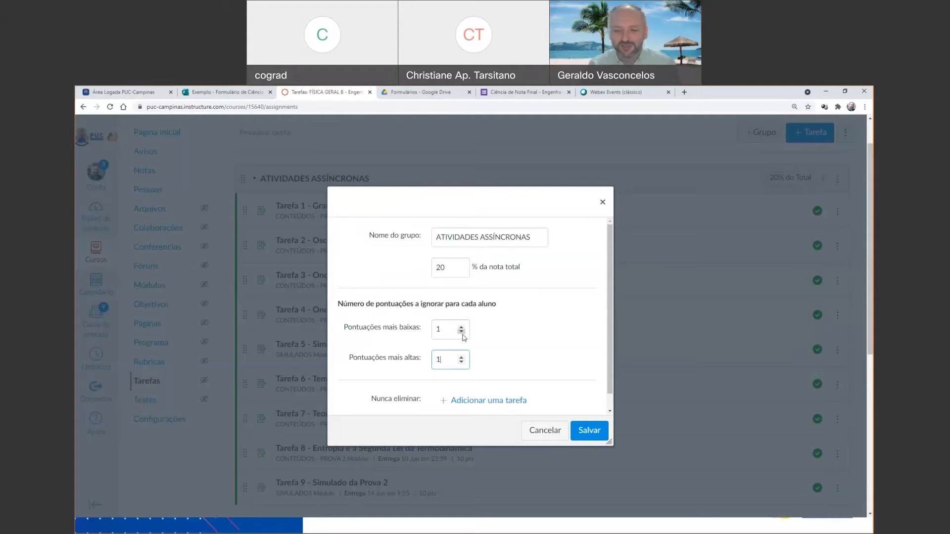
Set the ignored lowest scores to 0, try 3 for the ignored highest scores, and return that value to 0.
left_click(461, 332)
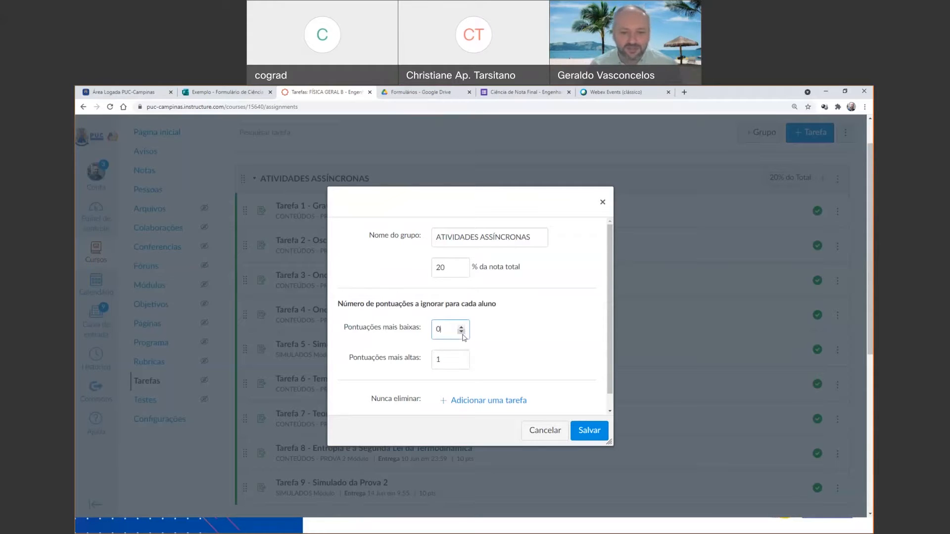
left_click(461, 358)
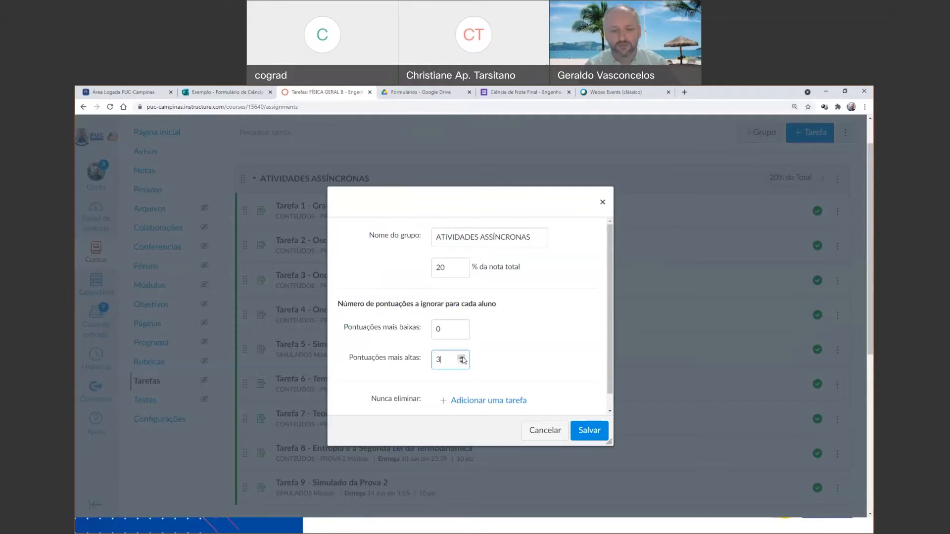
left_click(461, 363)
left_click(461, 363)
left_click(461, 363)
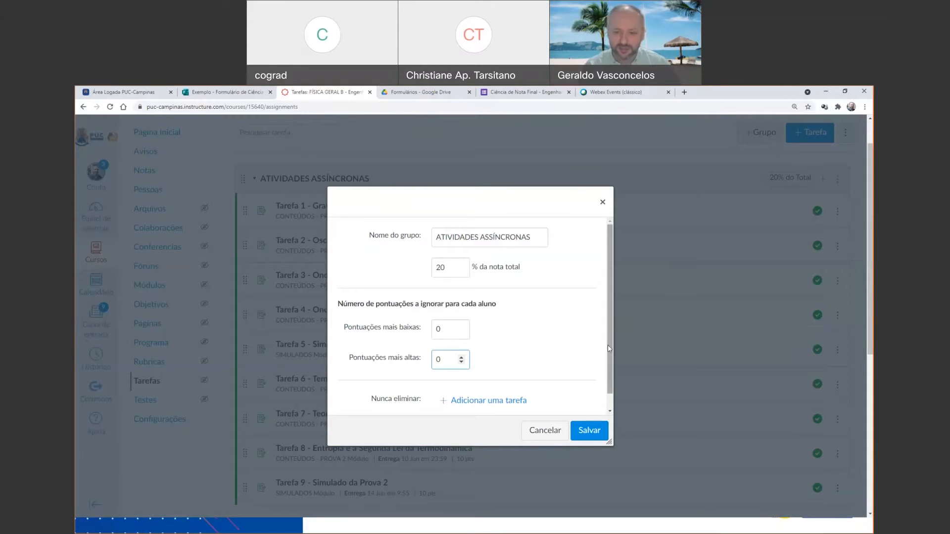
Set the number of lowest scores to ignore for each student to 2 in ATIVIDADES ASSÍNCRONAS.
left_click_drag(608, 340, 606, 383)
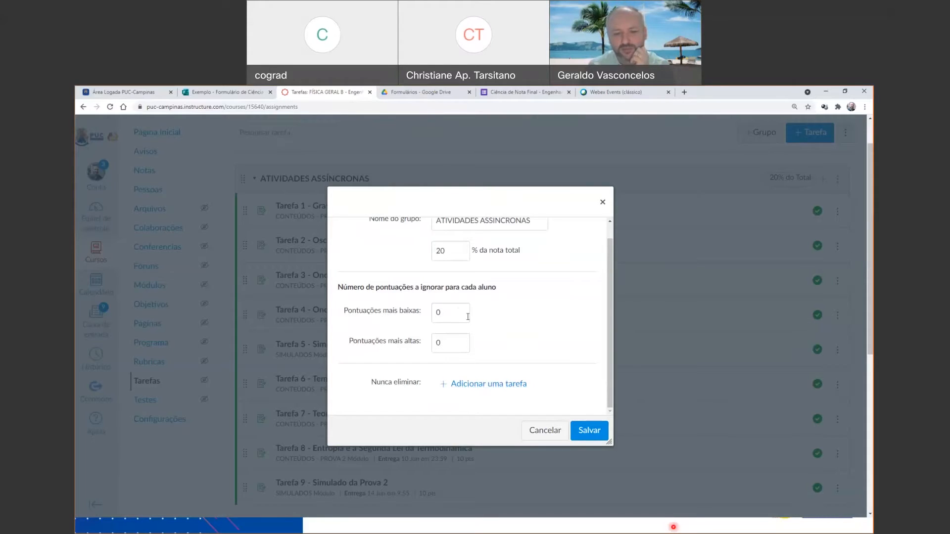
left_click(461, 310)
left_click(460, 311)
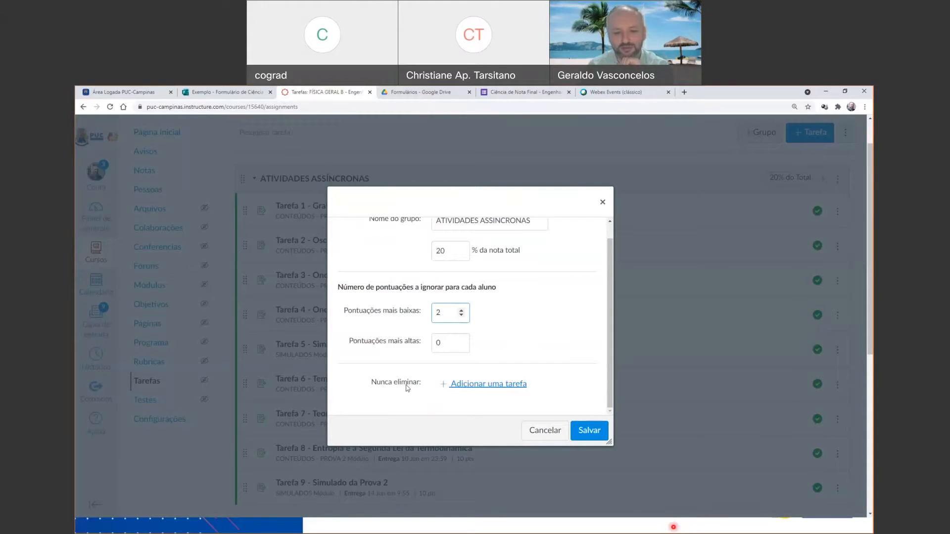
Add Tarefa 5 - Simulado da Prova 1 to the assignments never dropped from the ATIVIDADES ASSÍNCRONAS group.
left_click(479, 389)
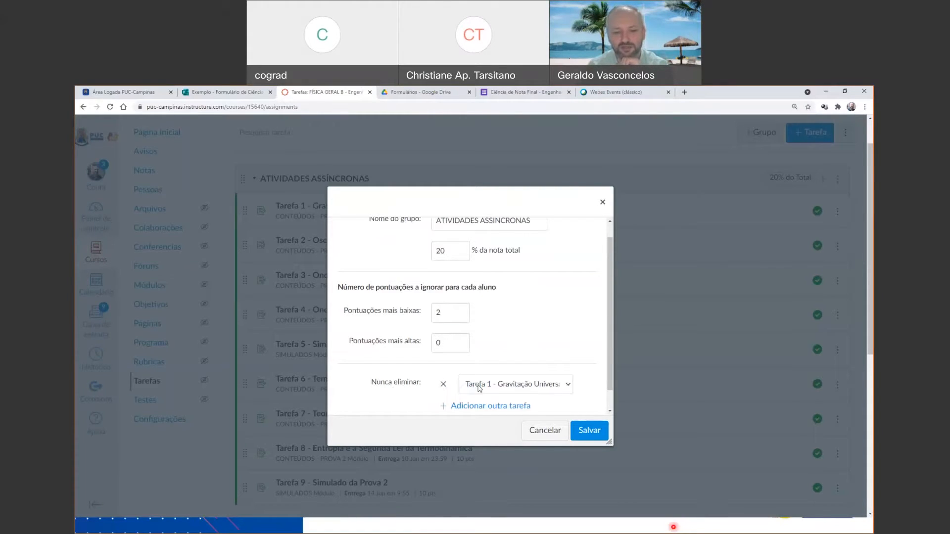
scroll(572, 378, "down", 1)
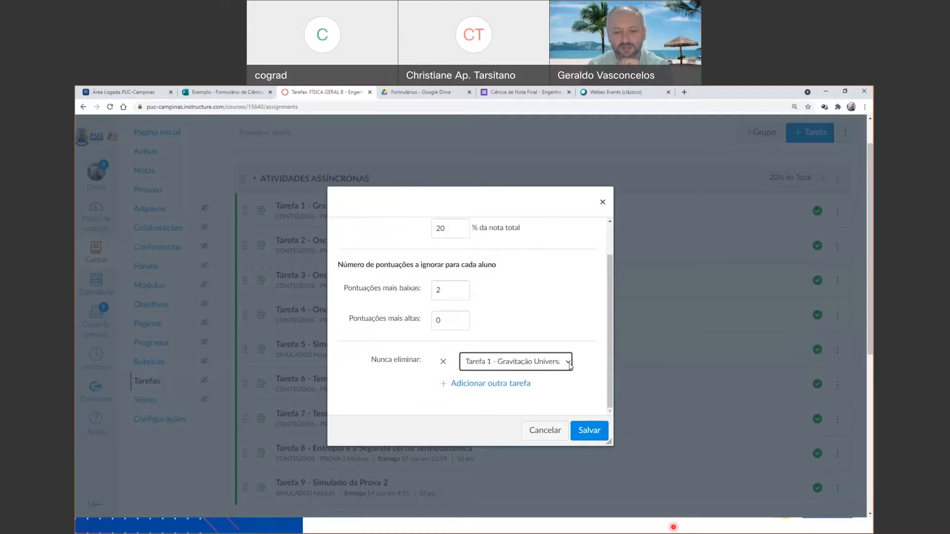
left_click(567, 363)
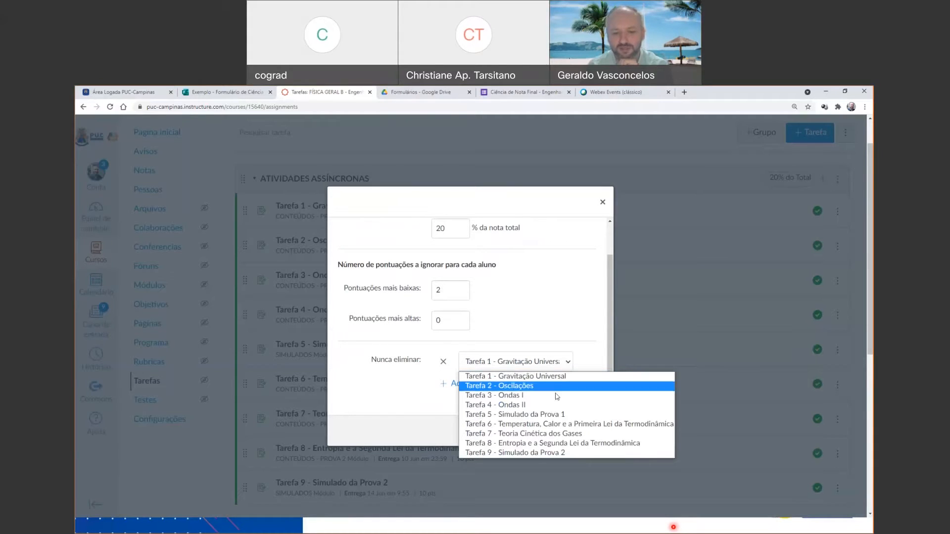
left_click(548, 415)
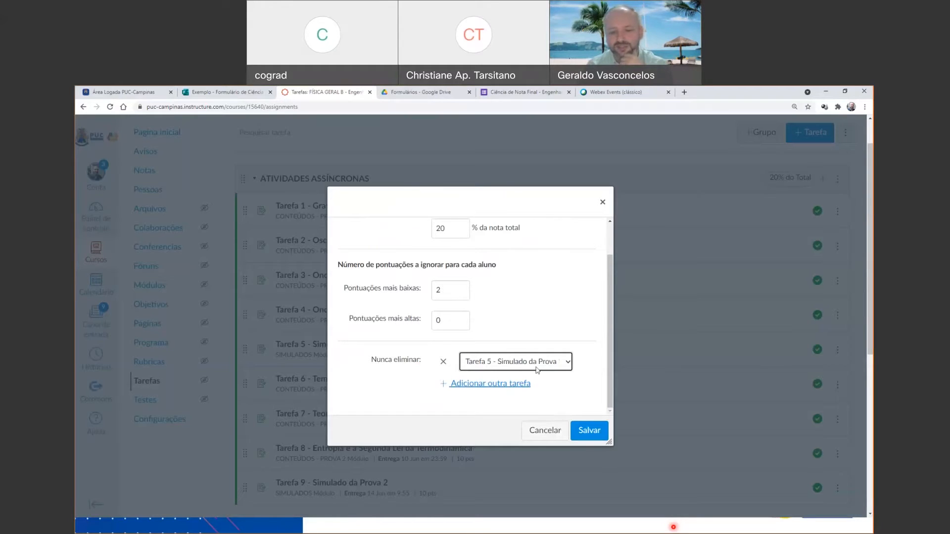
Add Tarefa 9 - Simulado da Prova 2 as another never-dropped assignment and discard the group's unsaved changes.
left_click(517, 384)
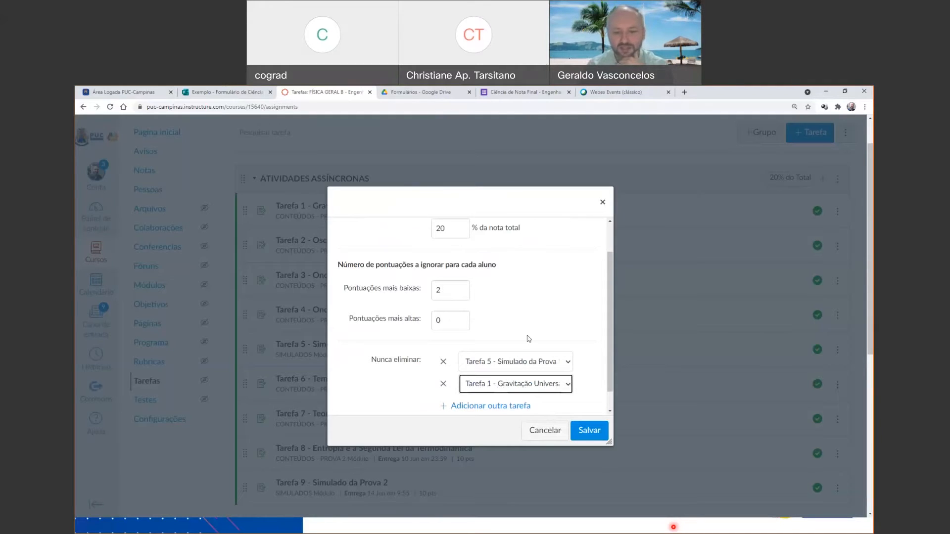
left_click(557, 384)
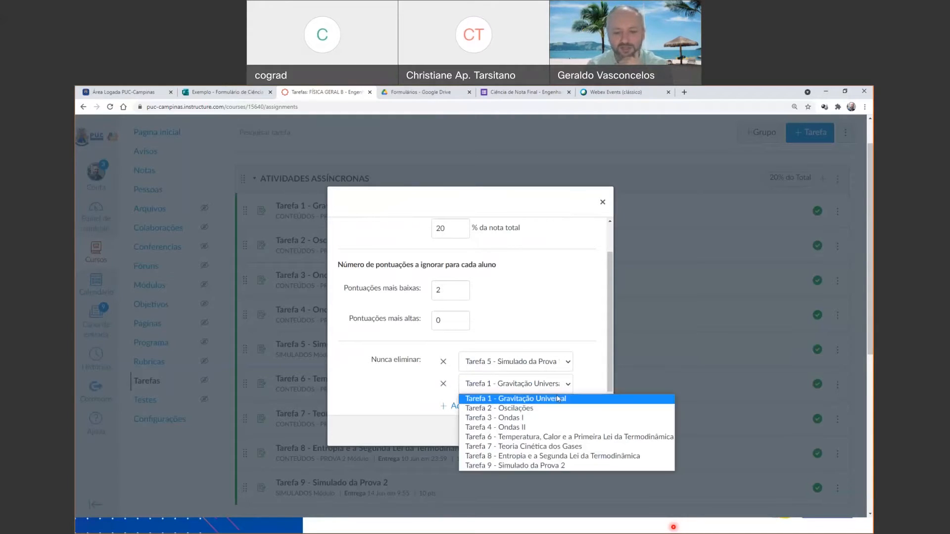
left_click(560, 467)
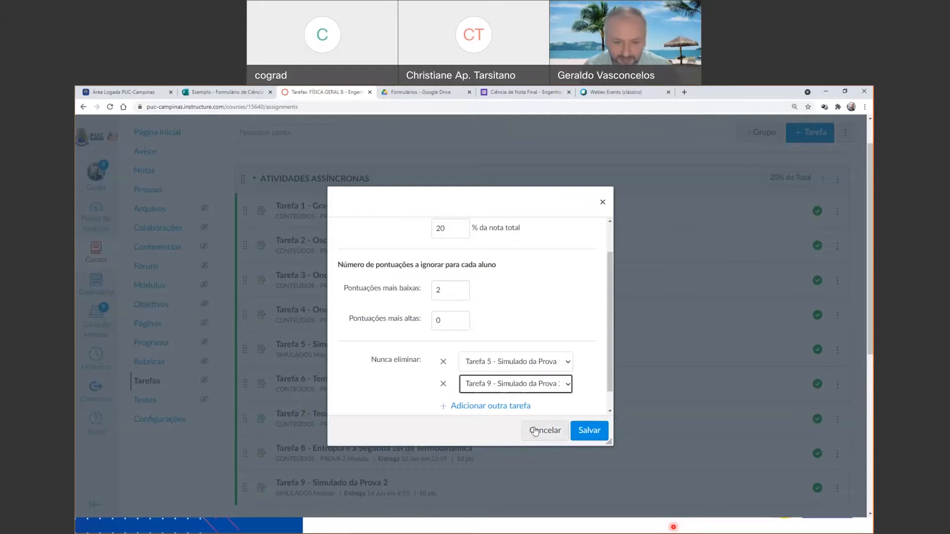
left_click(536, 432)
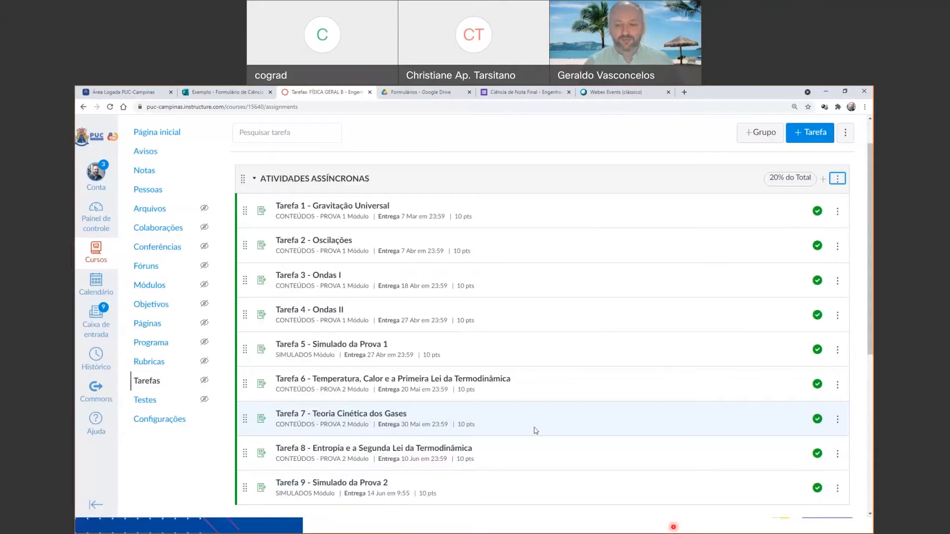
Collapse ATIVIDADES ASSÍNCRONAS and review the individual assignment scores and the weighted group percentages in the course gradebook.
left_click(254, 179)
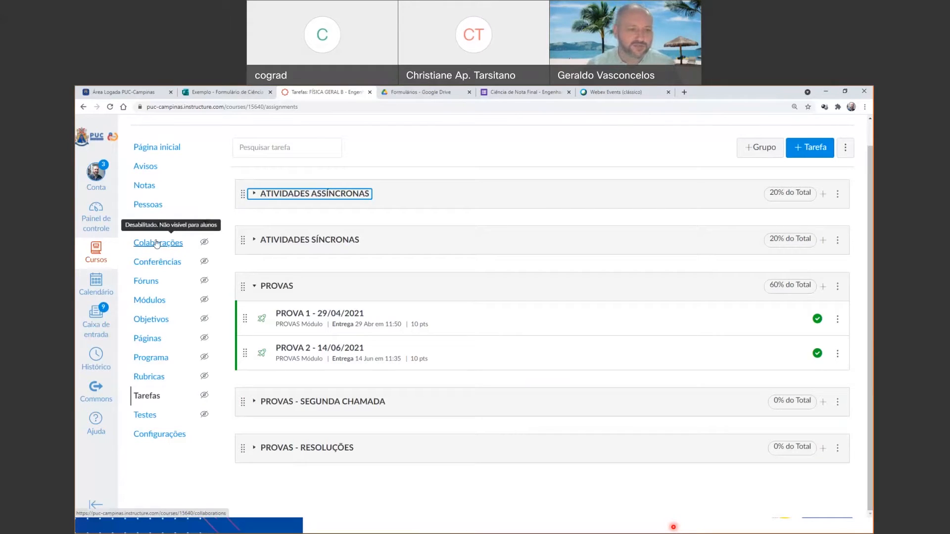
left_click(151, 187)
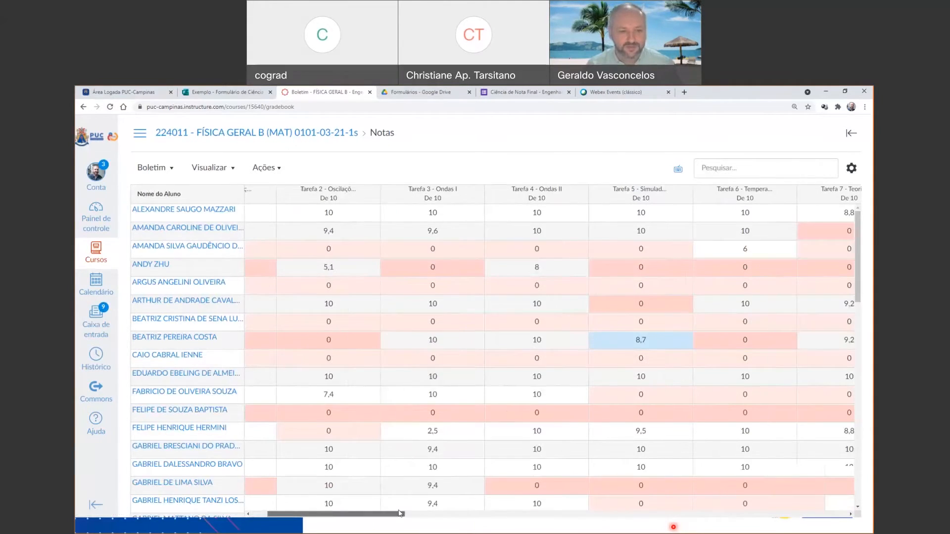
scroll(247, 374, "down", 2)
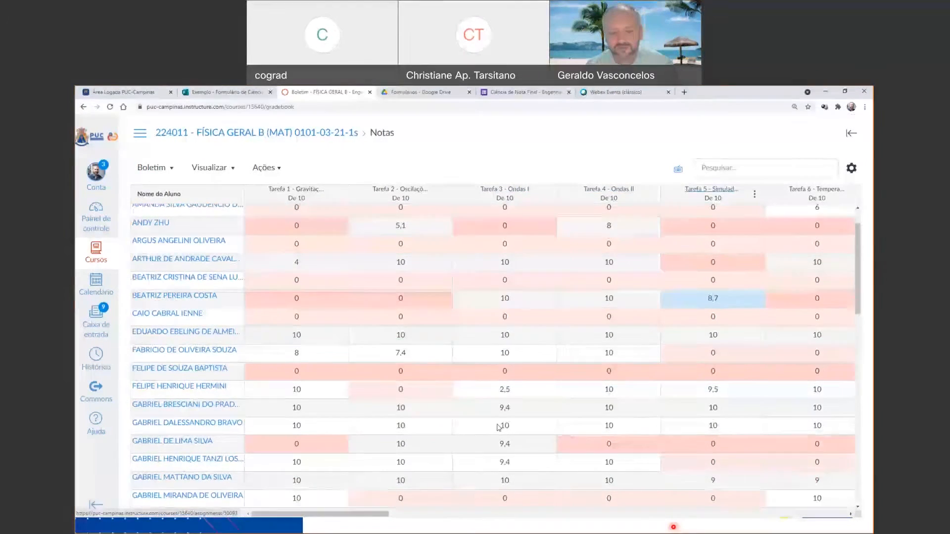
left_click_drag(375, 515, 488, 513)
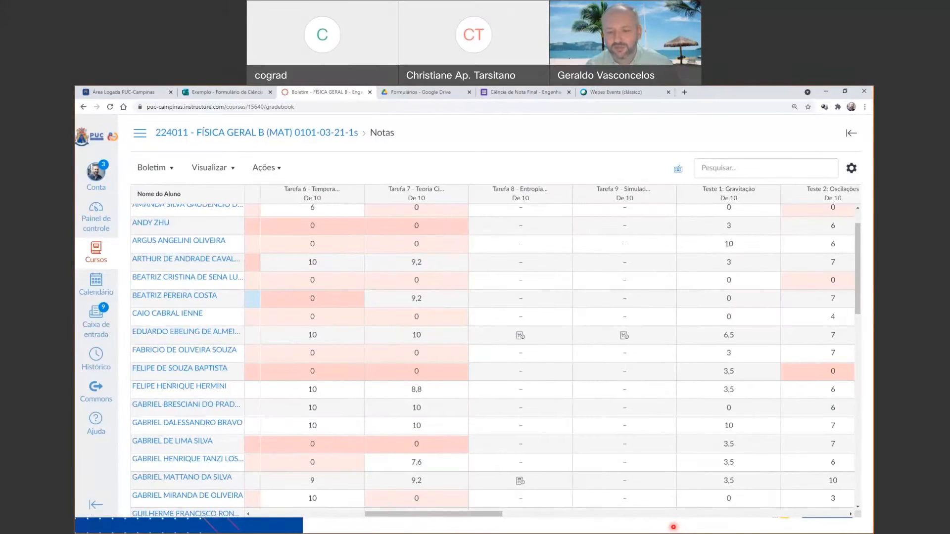
left_click_drag(495, 517, 685, 477)
left_click_drag(677, 515, 770, 515)
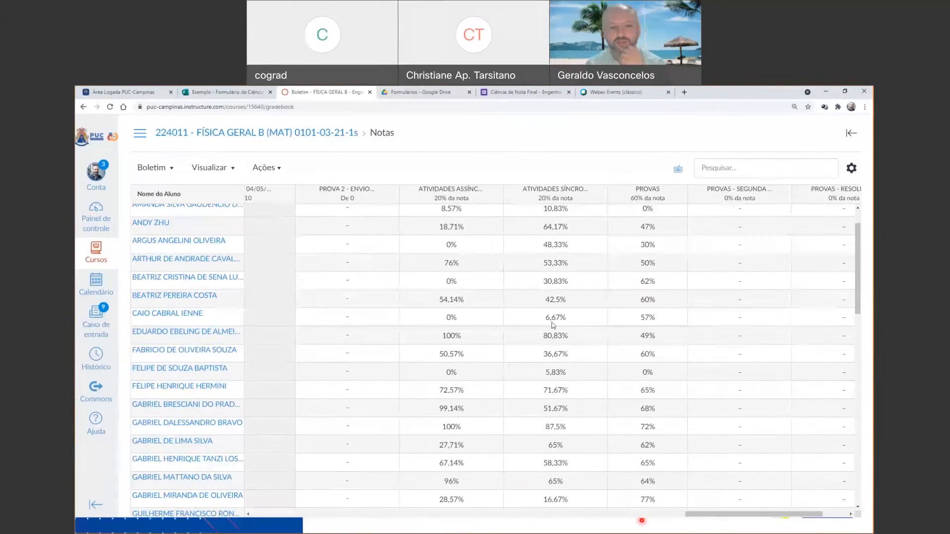
scroll(514, 287, "up", 2)
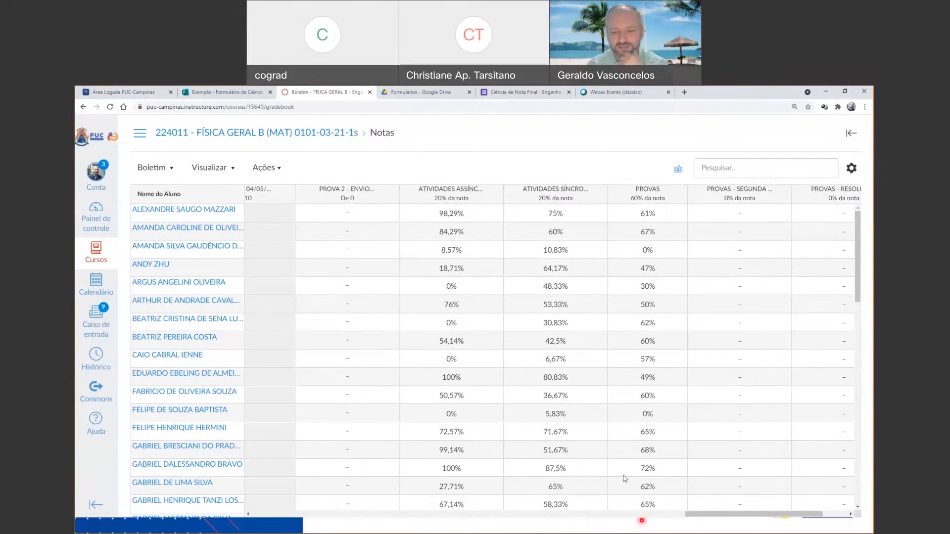
left_click_drag(691, 517, 253, 511)
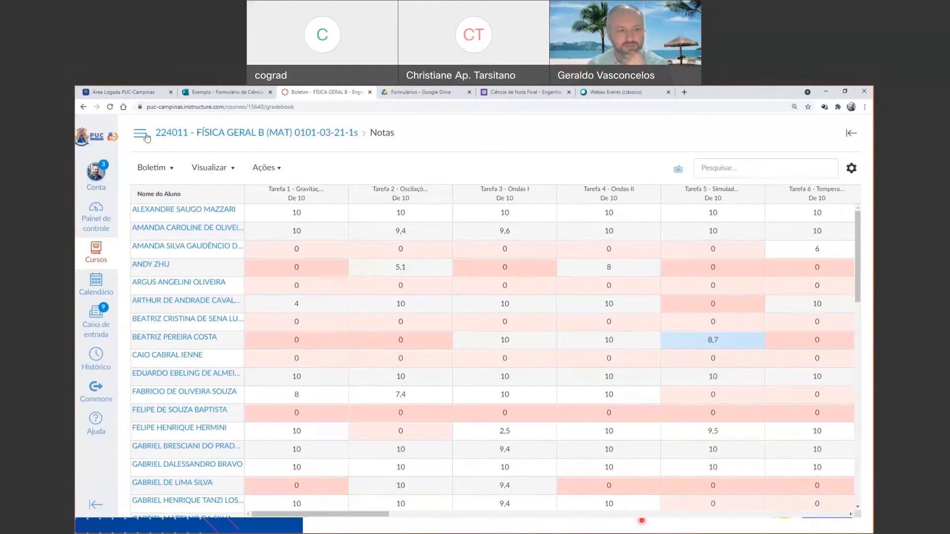
Return to the course's assignments, set ATIVIDADES ASSÍNCRONAS to ignore each student's 5 lowest scores, and save the group.
left_click(219, 137)
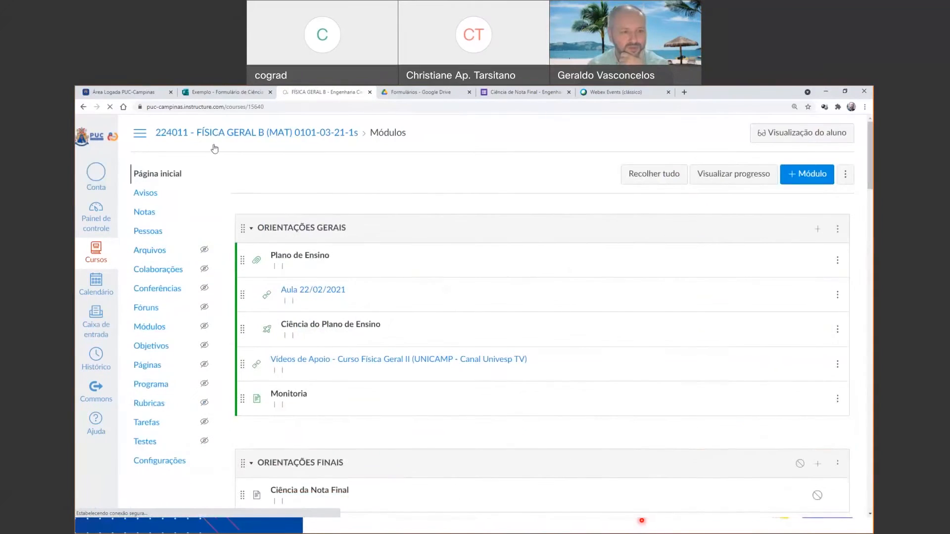
scroll(156, 297, "down", 3)
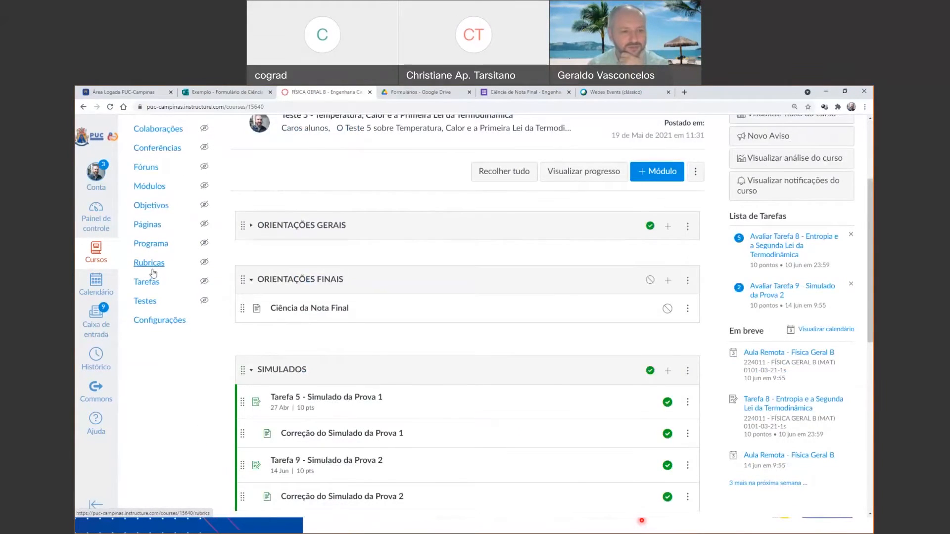
scroll(152, 272, "up", 2)
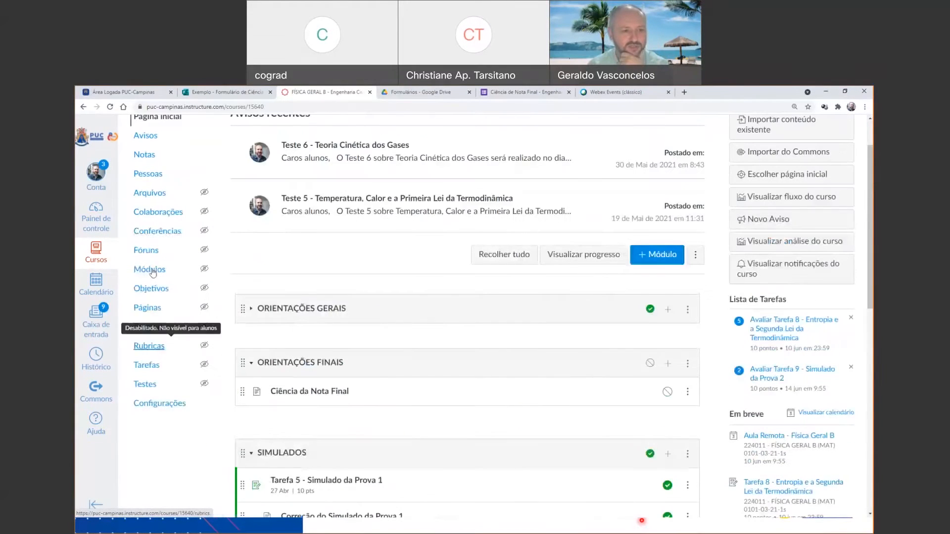
left_click(147, 368)
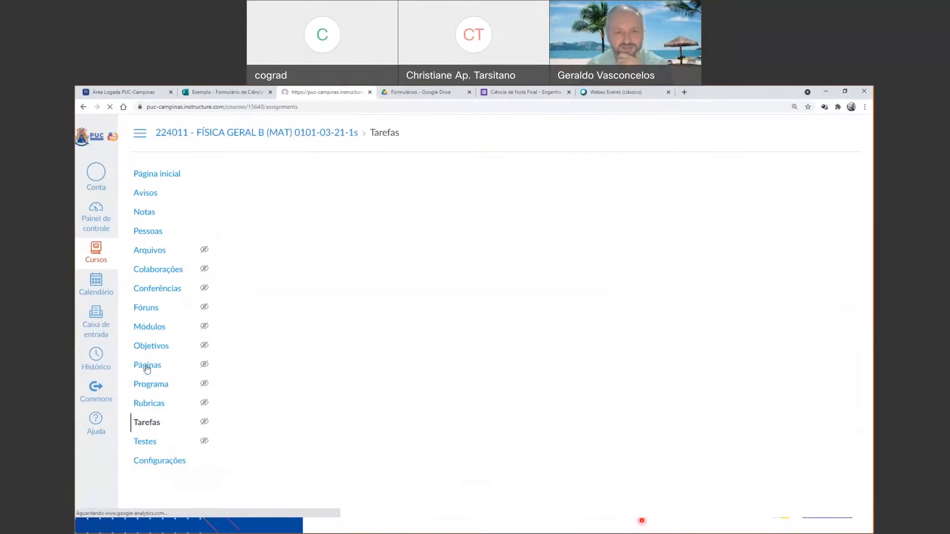
left_click(252, 223)
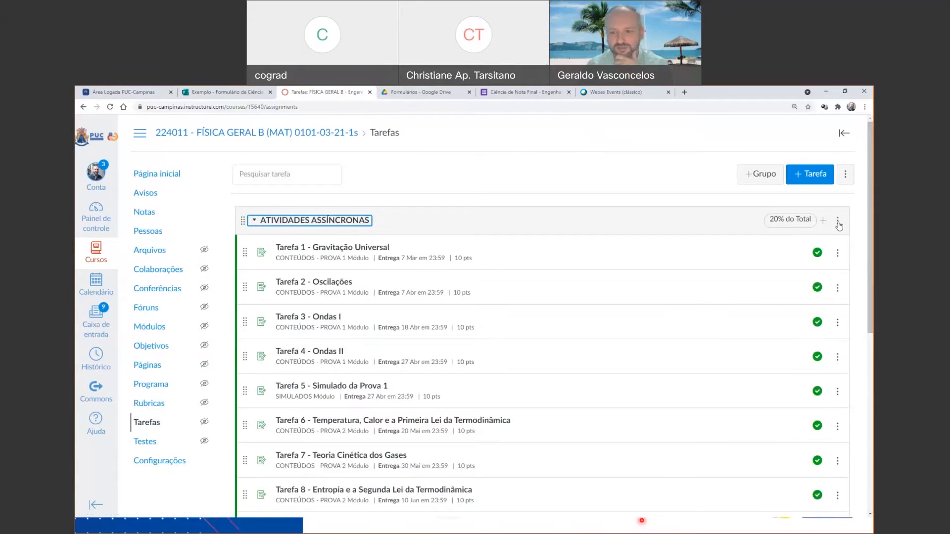
left_click(837, 221)
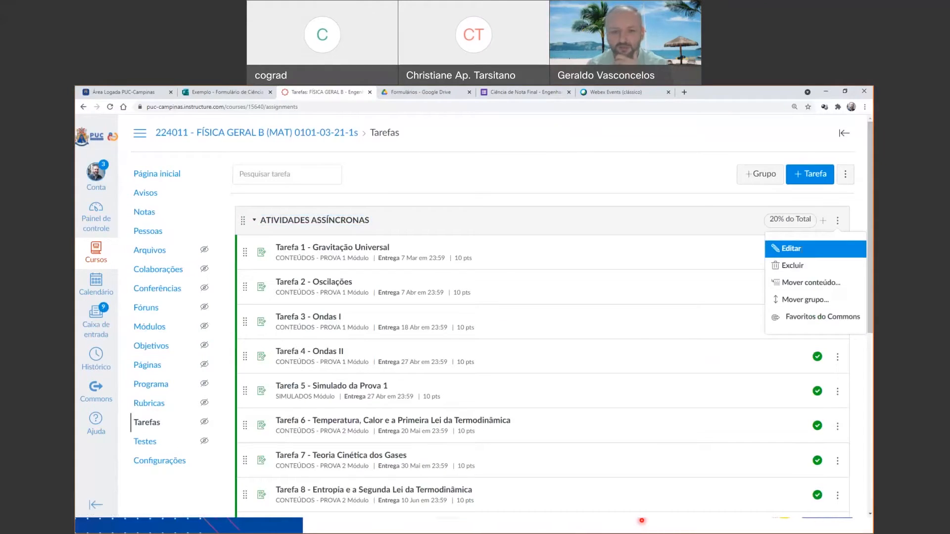
left_click(792, 248)
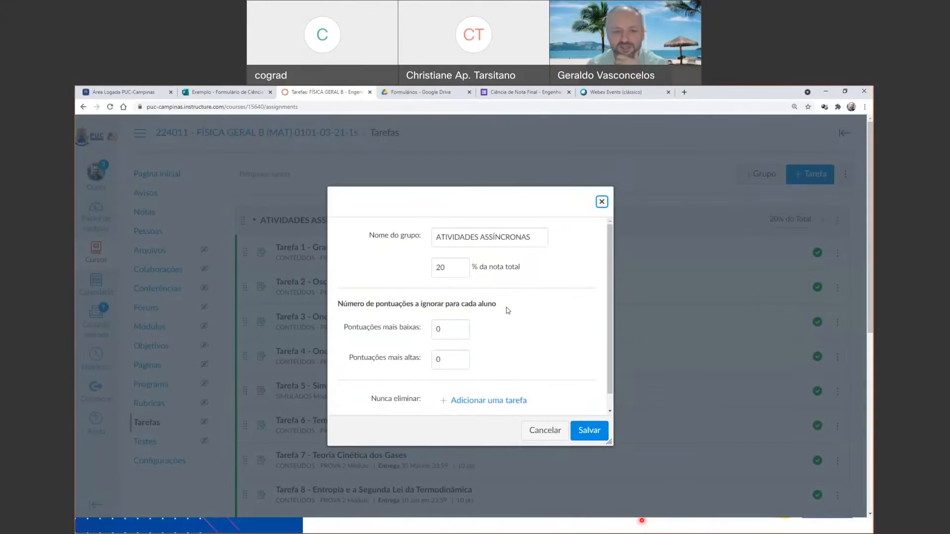
left_click(461, 327)
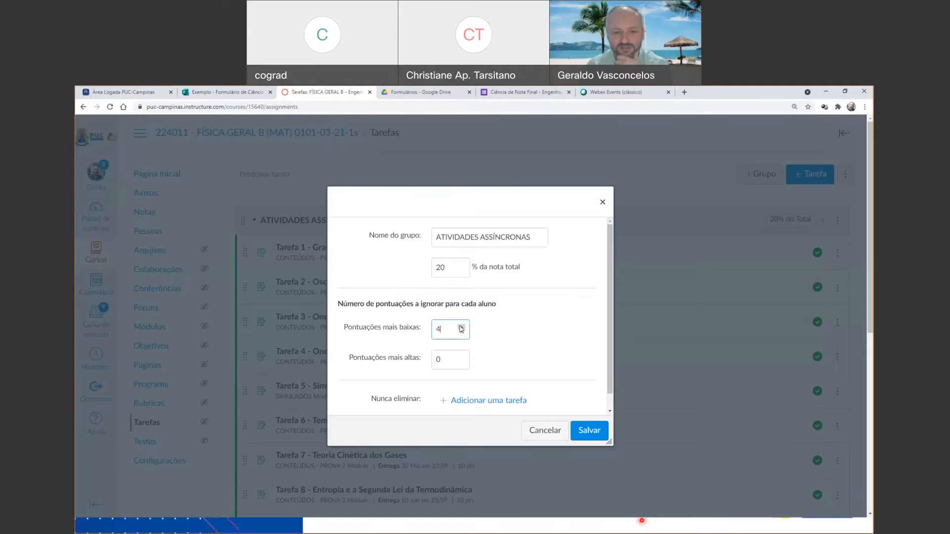
left_click(460, 327)
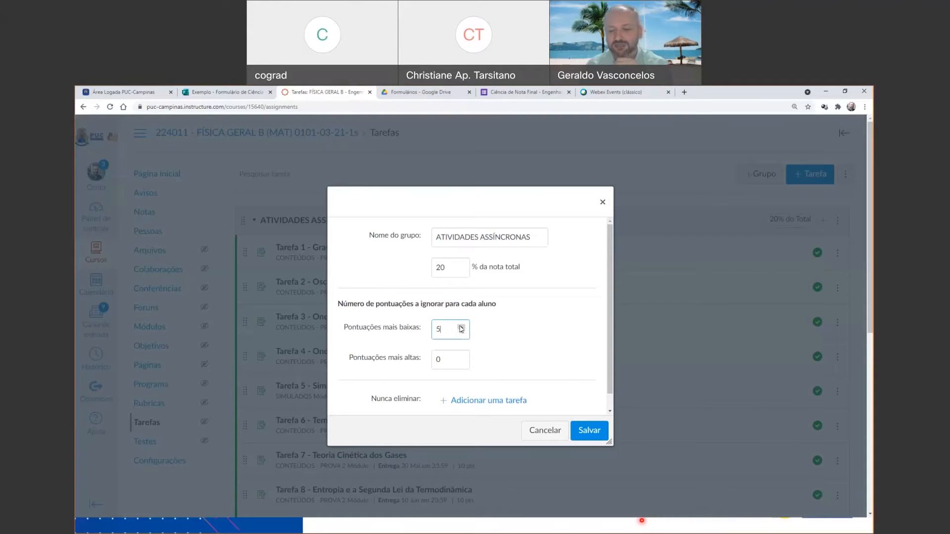
left_click(594, 432)
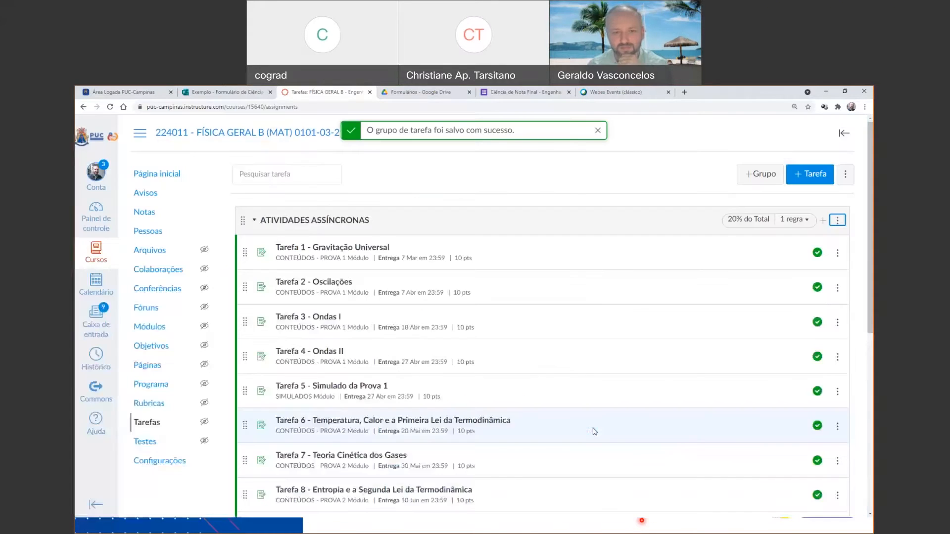
Examine the dropped scores and the ATIVIDADES ASSÍNCRONAS percentages in the gradebook.
left_click(149, 214)
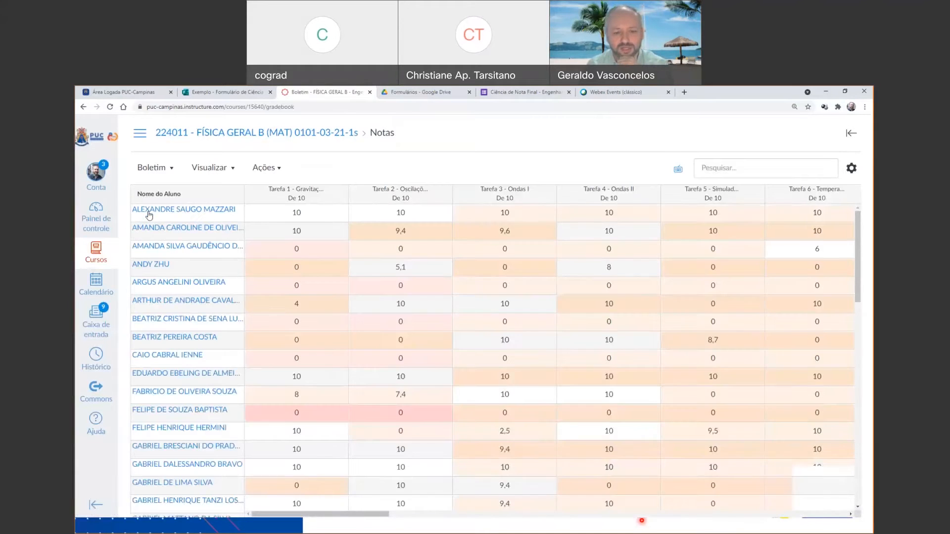
left_click_drag(382, 517, 807, 489)
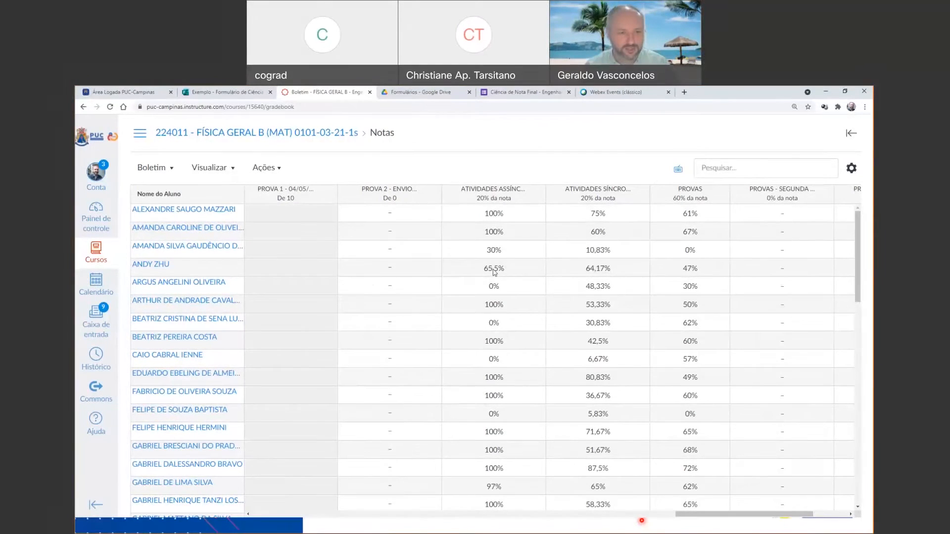
Go back to the course's assignments, set the ignored lowest scores in ATIVIDADES ASSÍNCRONAS to 0, and save the group.
left_click(271, 134)
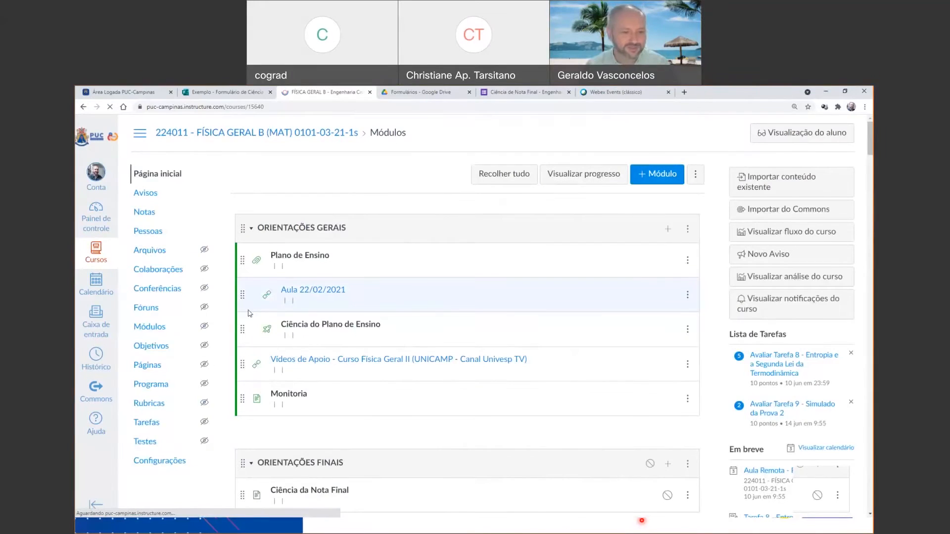
scroll(225, 343, "down", 3)
scroll(146, 280, "up", 1)
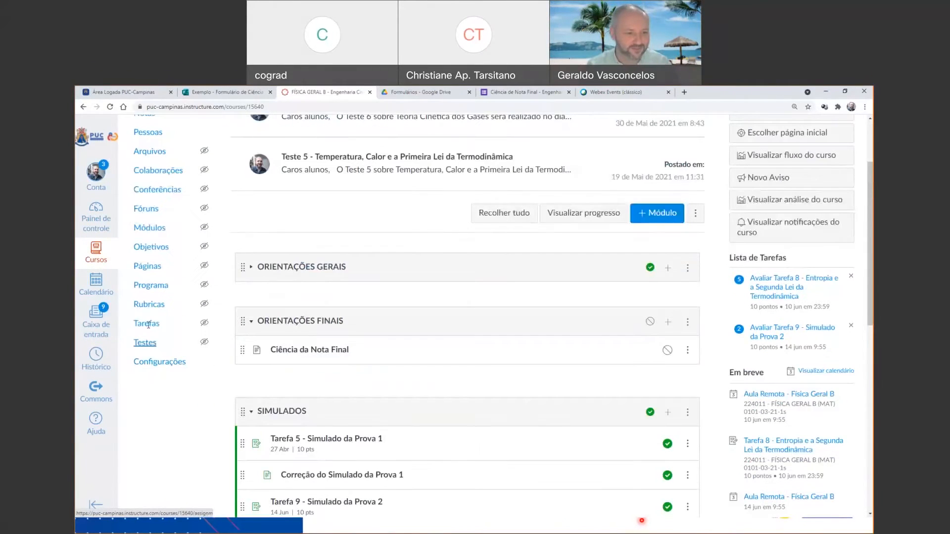
left_click(150, 318)
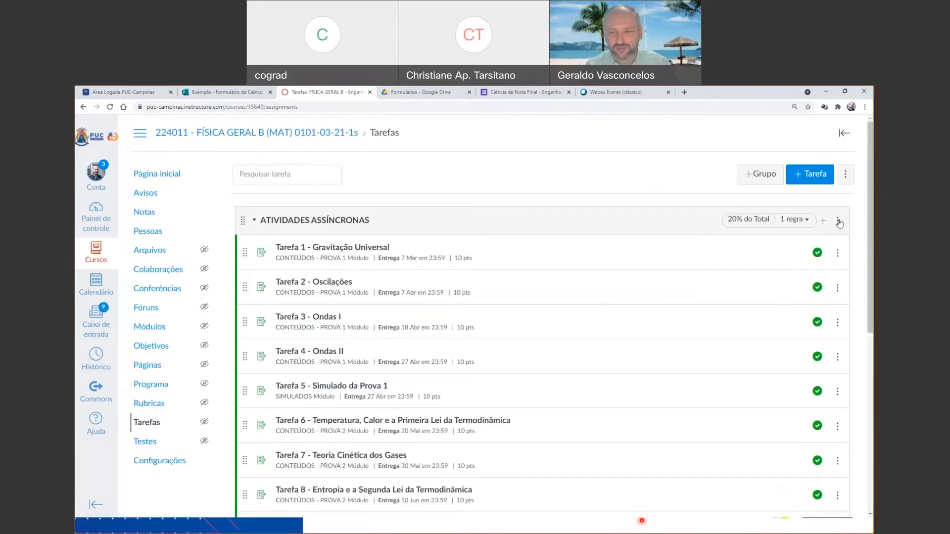
left_click(838, 221)
left_click(772, 248)
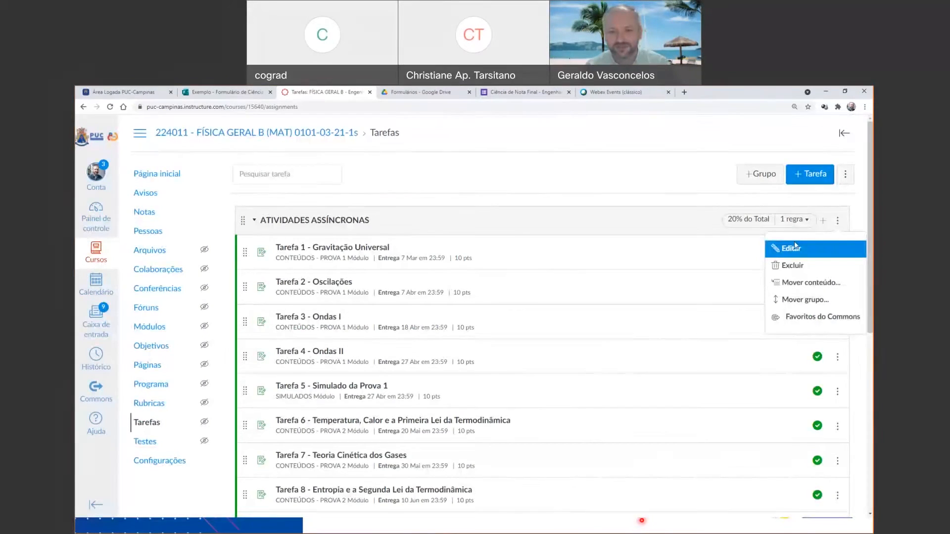
left_click_drag(450, 332, 409, 326)
type("0")
left_click(587, 430)
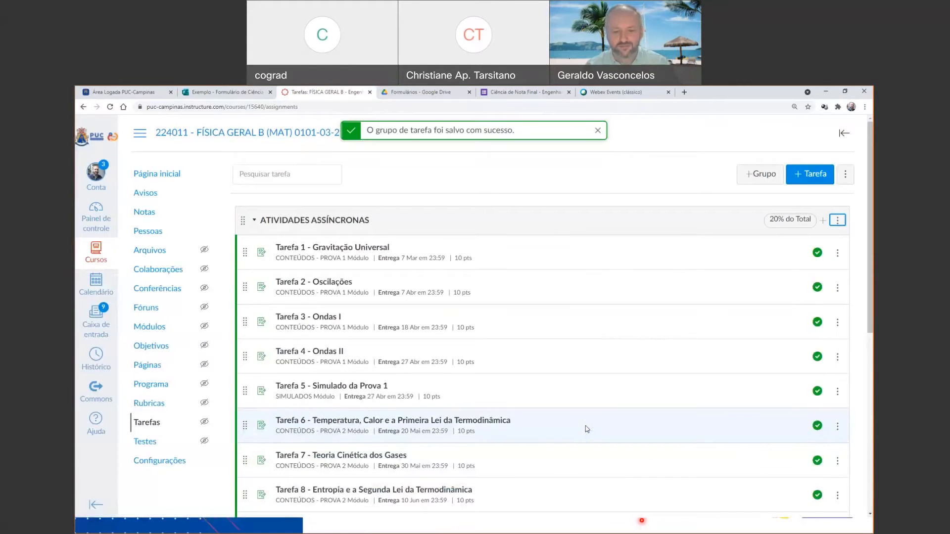
Open the course gradebook and examine the weighted group percentages alongside each student's total.
left_click(150, 220)
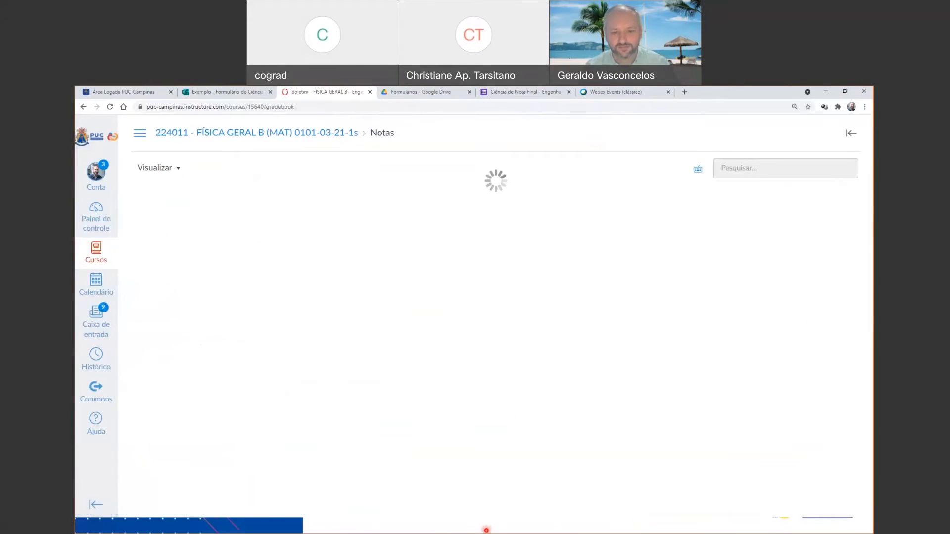
left_click_drag(373, 515, 610, 499)
scroll(613, 498, "right", 10)
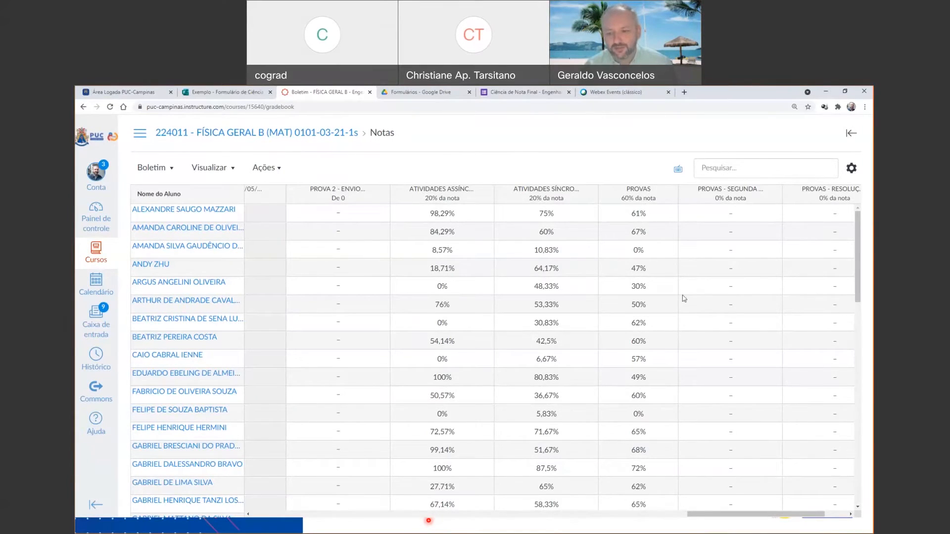
left_click_drag(758, 517, 781, 516)
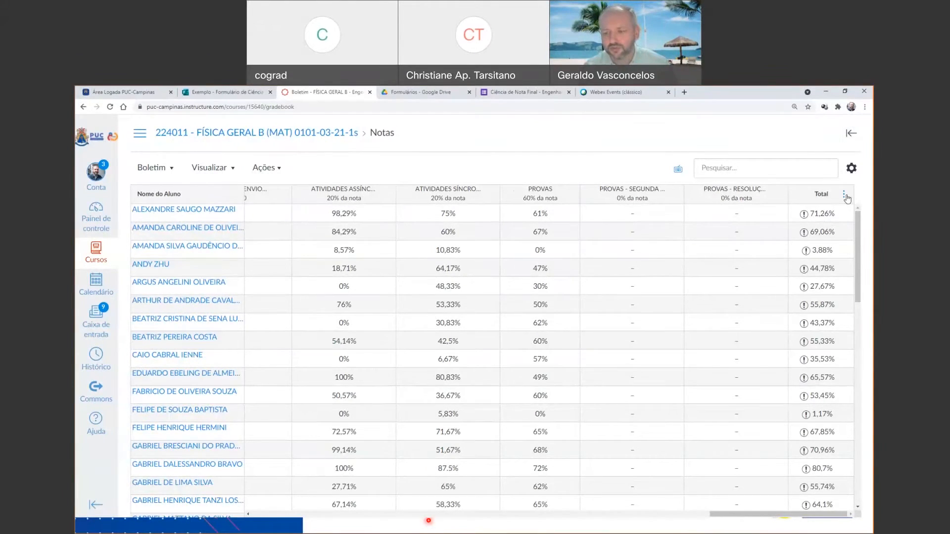
Move the Total column to the front of the gradebook and back to the end.
left_click(844, 194)
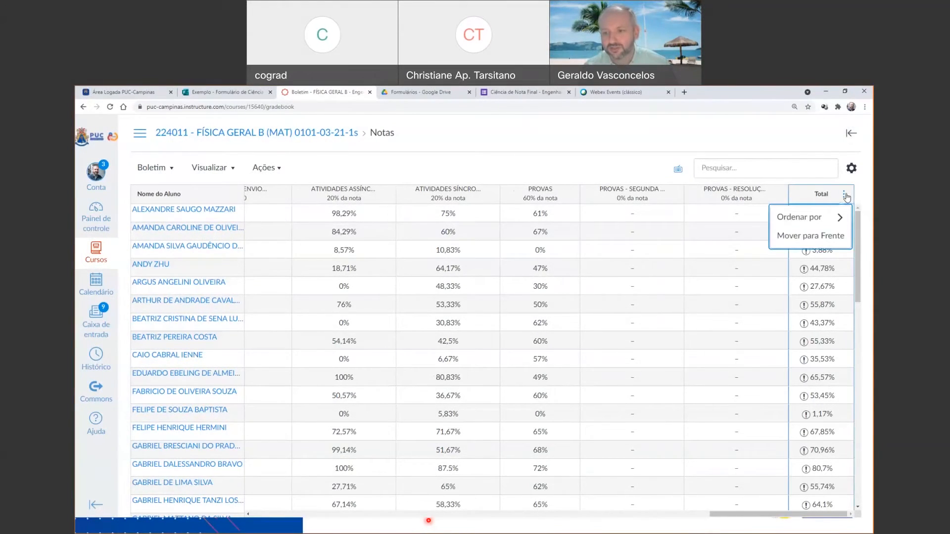
left_click(827, 242)
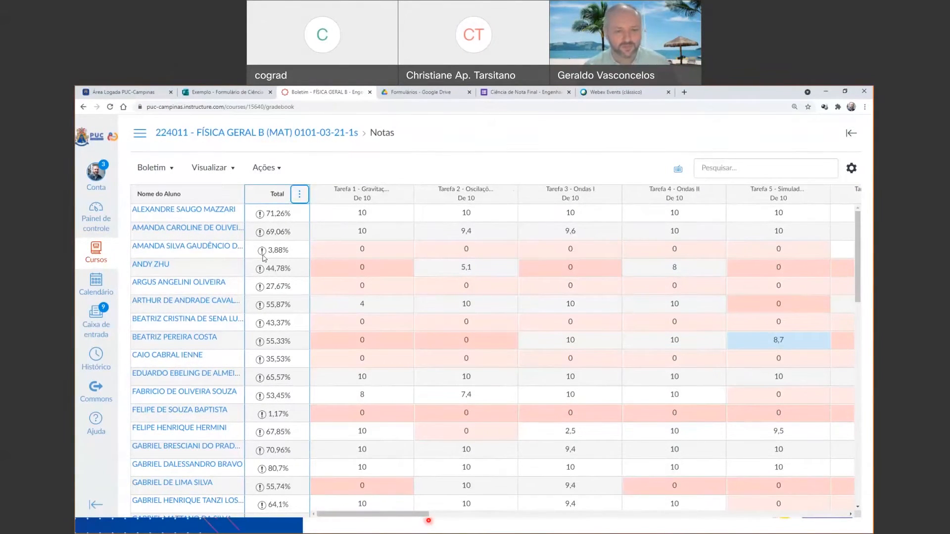
left_click(299, 194)
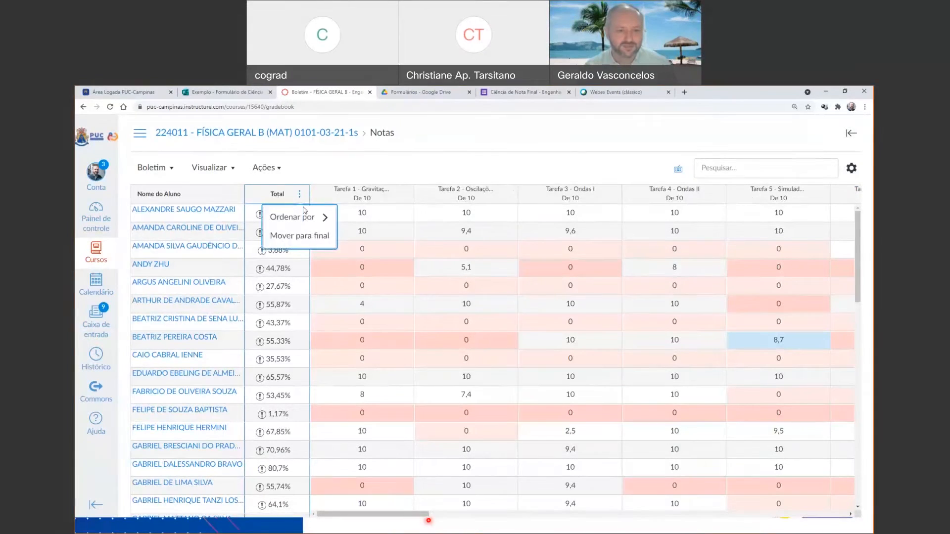
left_click(293, 240)
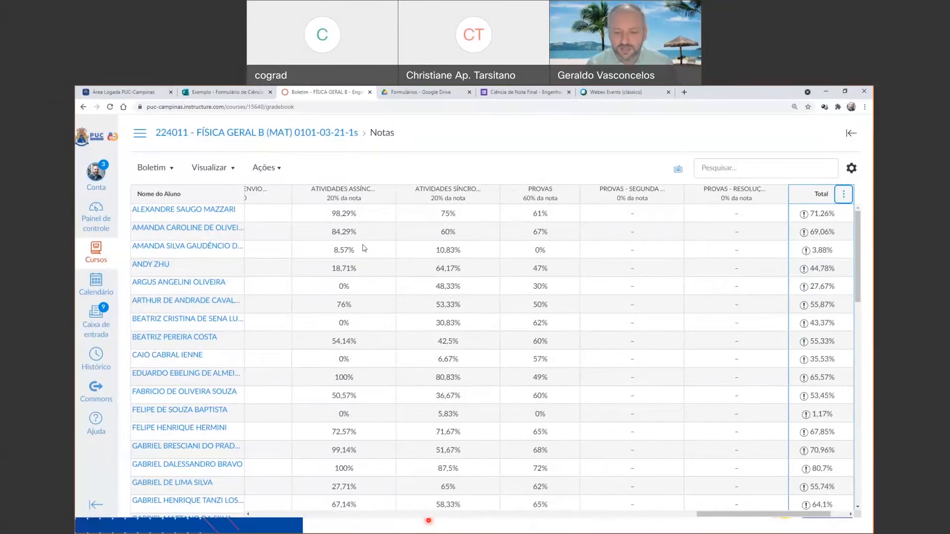
Hide the grades of Teste 6: Teoria cinética dos gases from the students.
left_click_drag(715, 516, 545, 516)
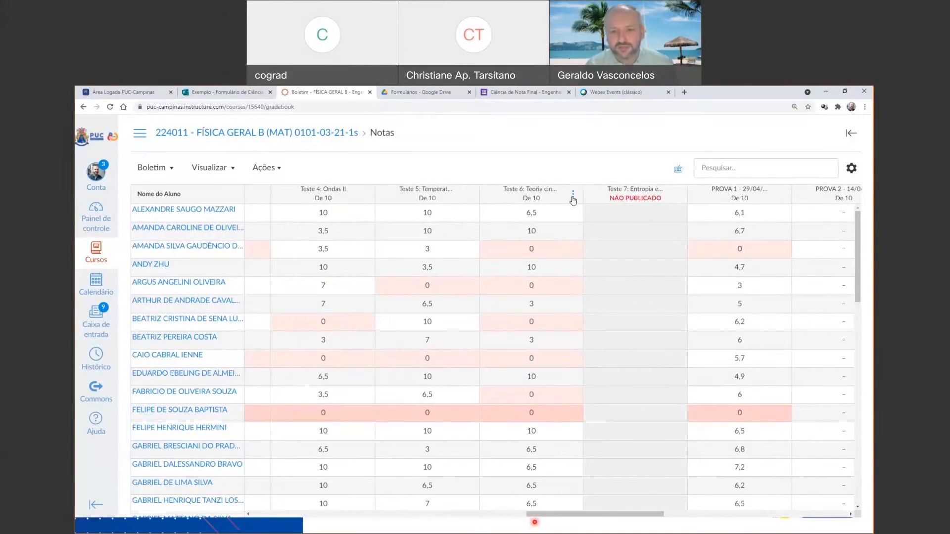
left_click(573, 195)
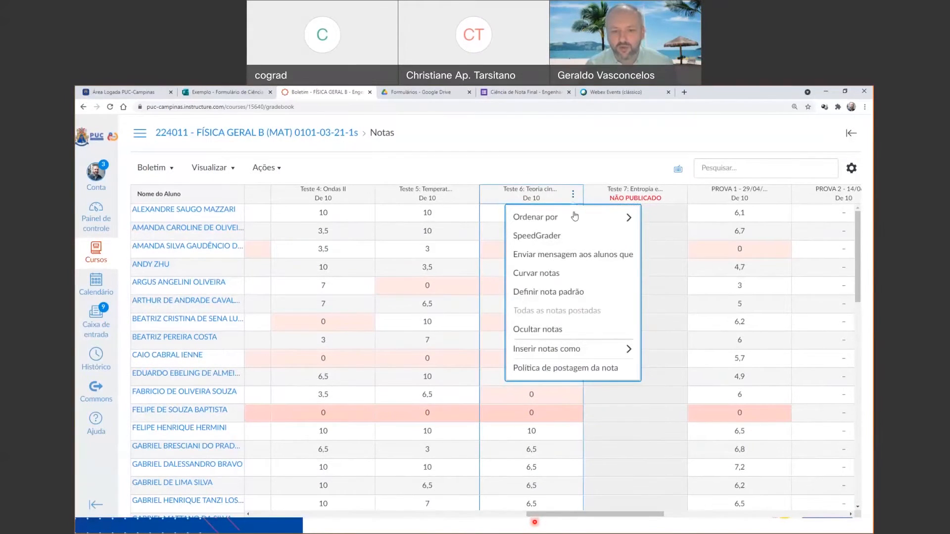
left_click(555, 330)
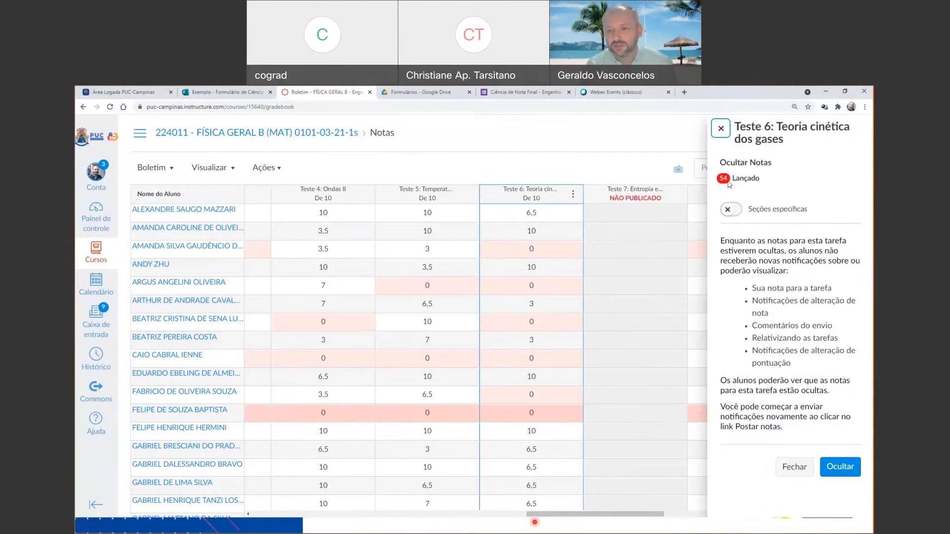
left_click(845, 467)
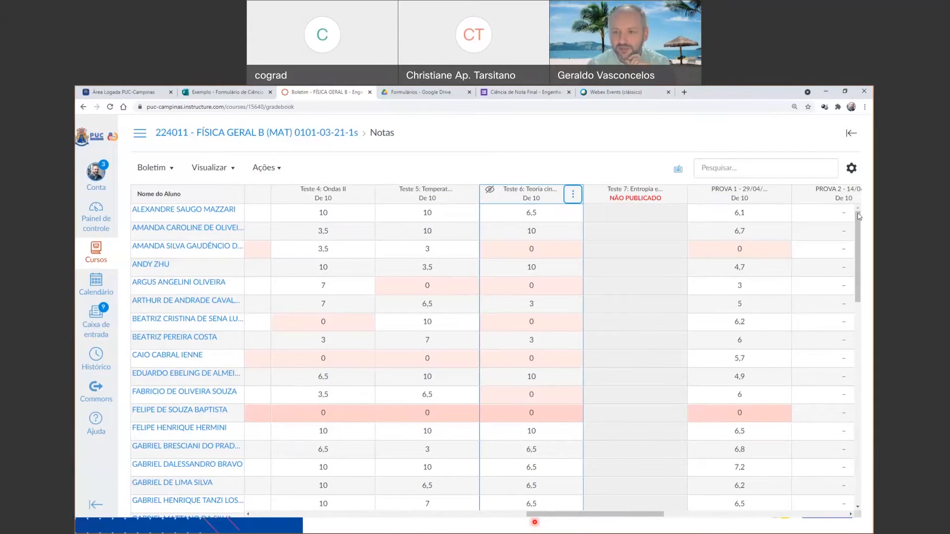
In the gradebook settings, switch the grade posting policy to manual and back to automatic.
left_click(851, 169)
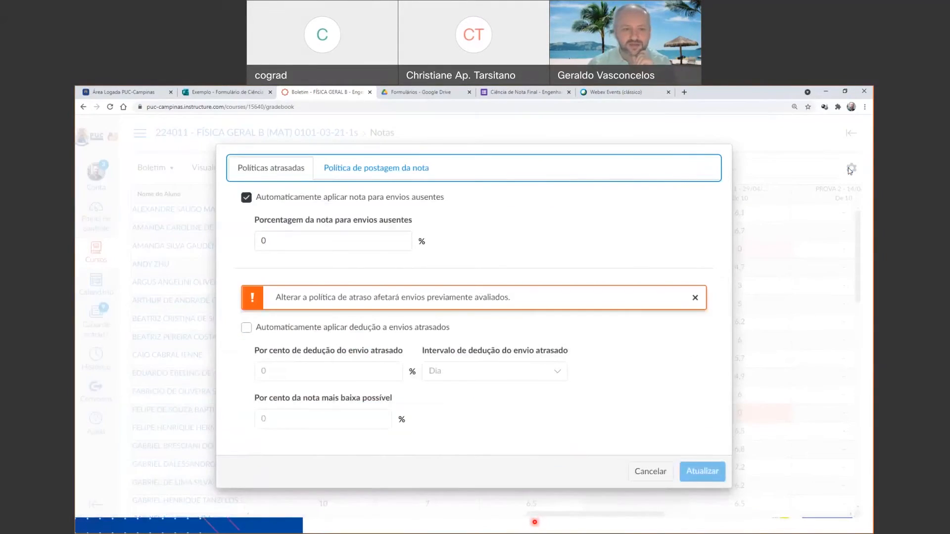
left_click(364, 177)
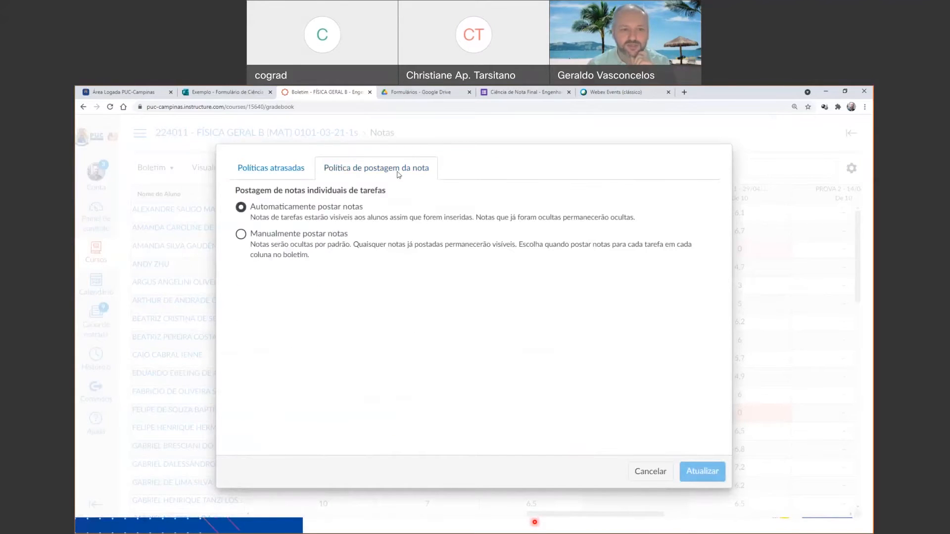
left_click(241, 236)
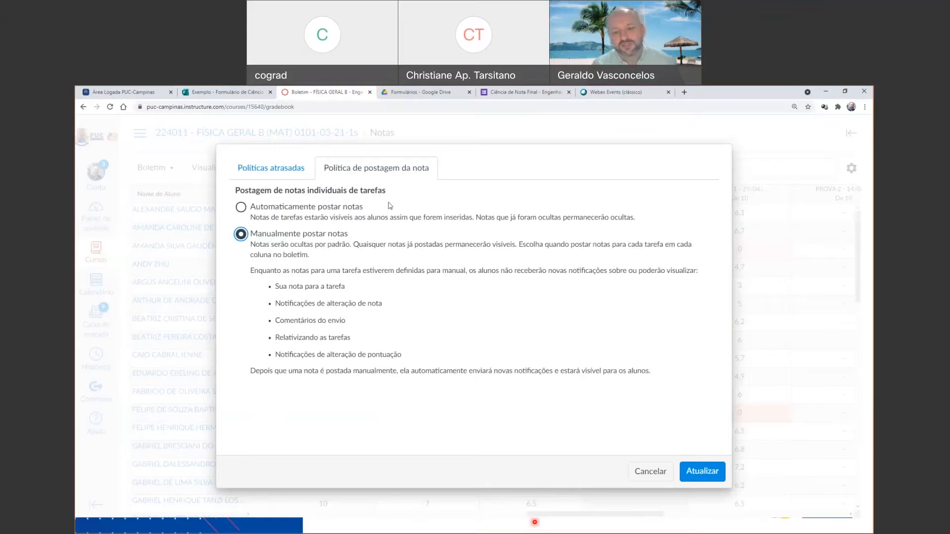
left_click(241, 209)
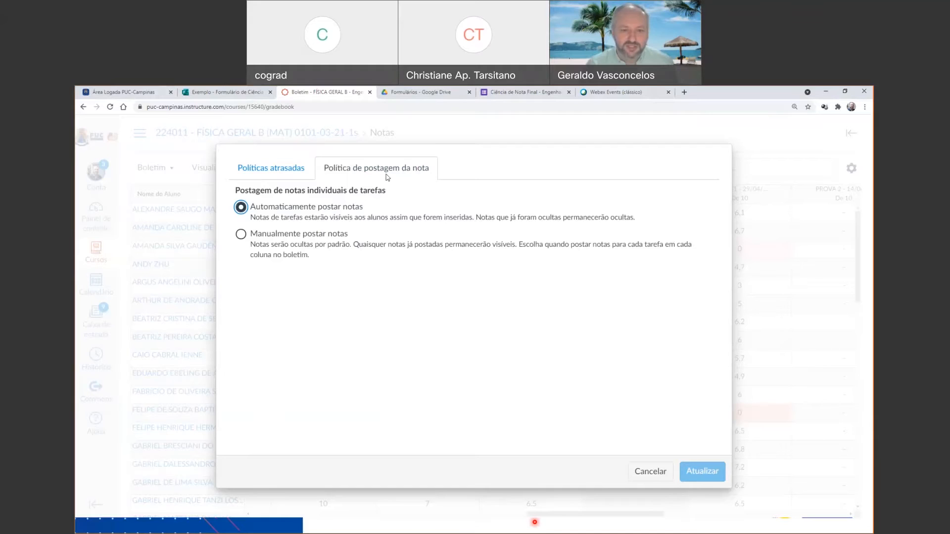
In the gradebook's late policies, enable automatic deduction for late submissions and set the deduction interval to Hora.
left_click(284, 174)
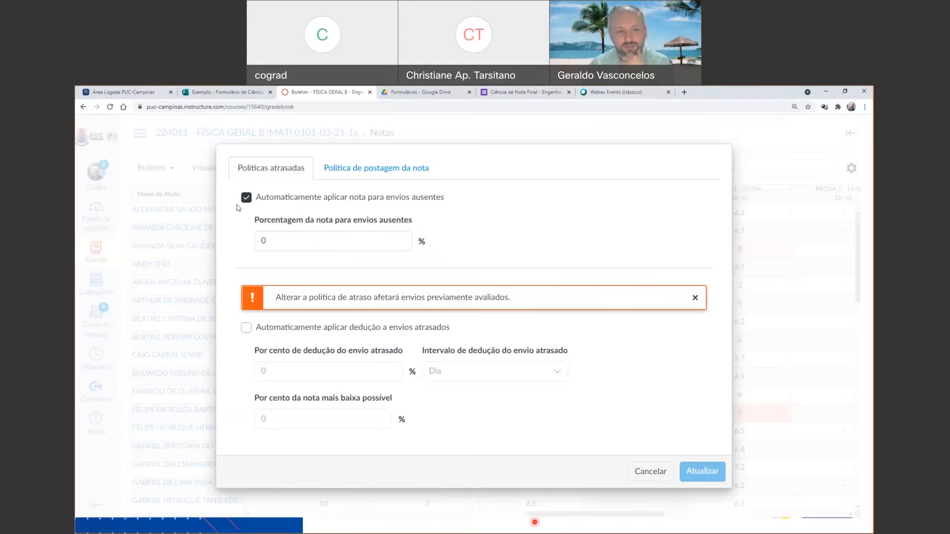
left_click(280, 243)
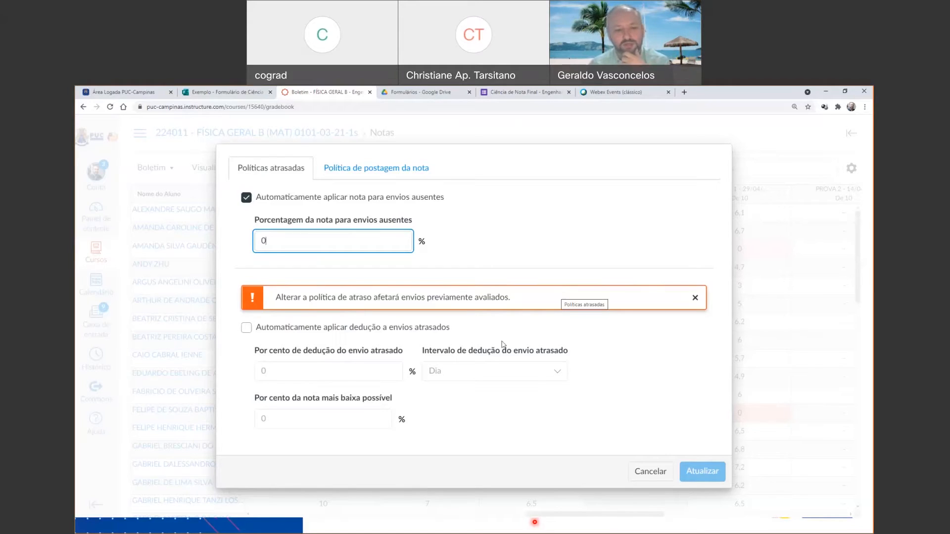
left_click(246, 328)
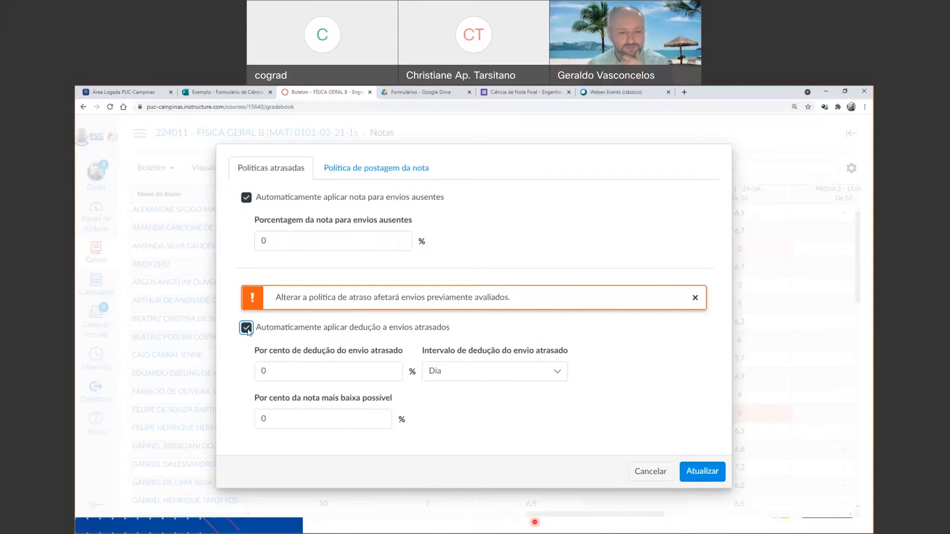
left_click(291, 370)
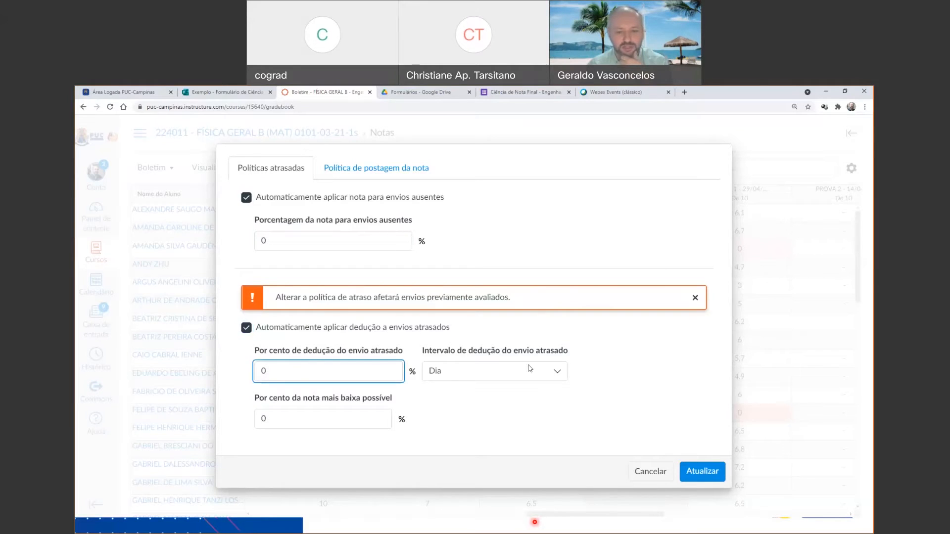
left_click(530, 369)
left_click(495, 410)
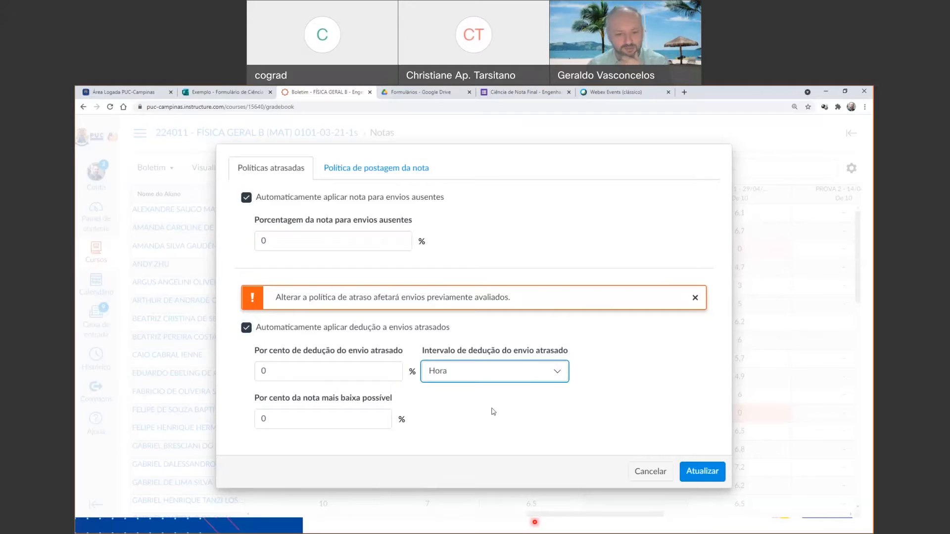
left_click(536, 374)
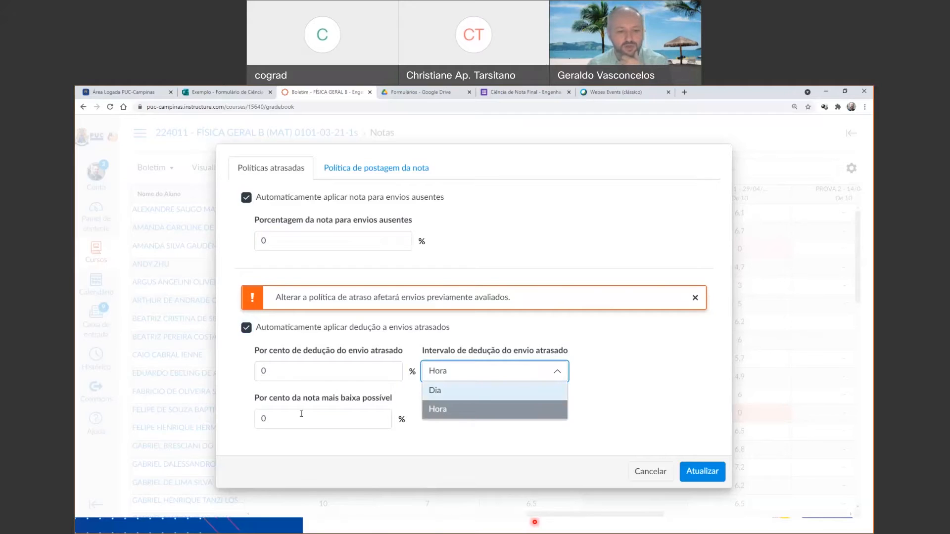
Check the lowest possible grade setting, turn the automatic late deduction back off, and discard the gradebook settings changes.
left_click(322, 418)
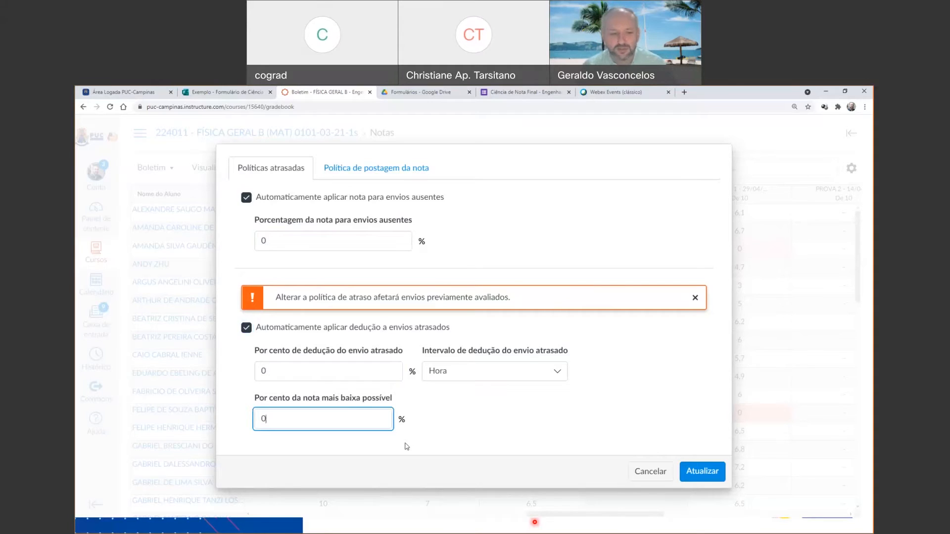
left_click_drag(373, 424, 230, 460)
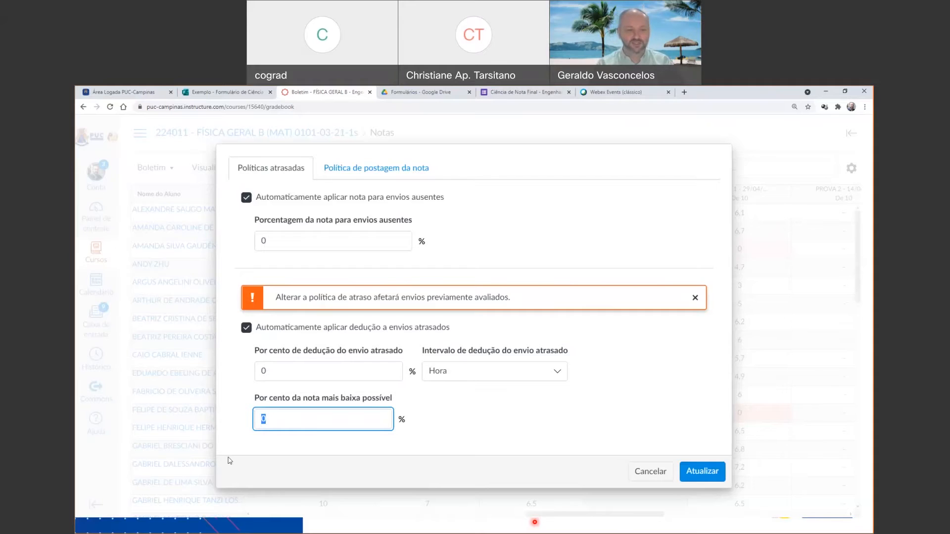
left_click(246, 331)
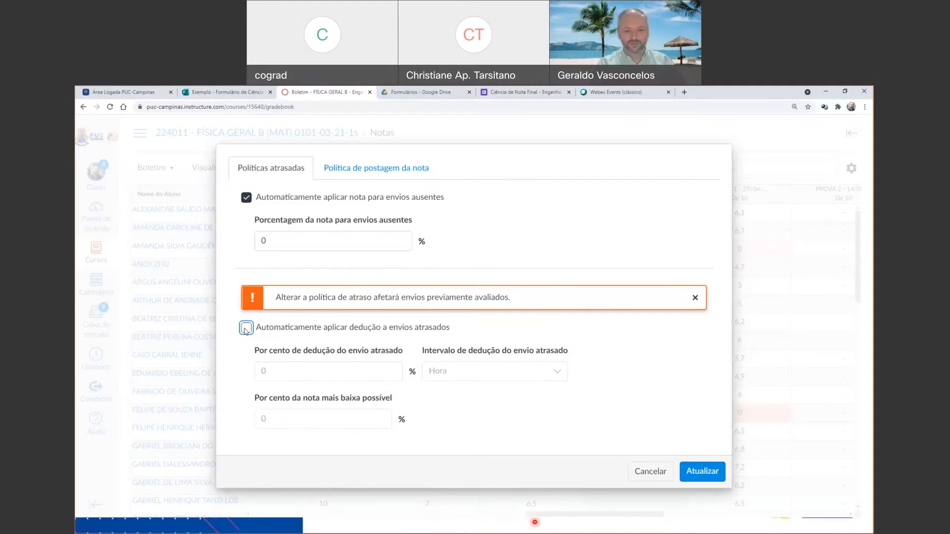
left_click(660, 473)
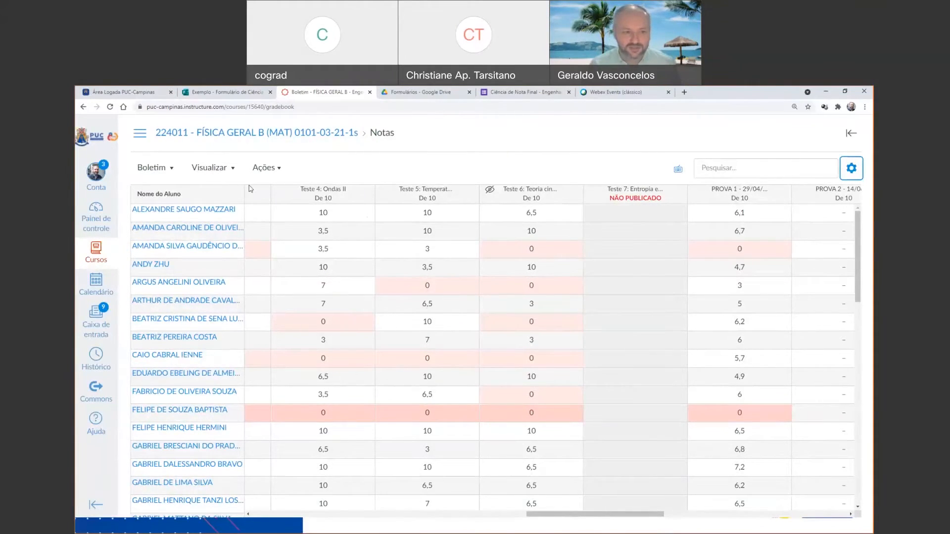
Examine the gradebook's view options and submission status colors, including the color choices for Atrasado, without changing them.
left_click(234, 175)
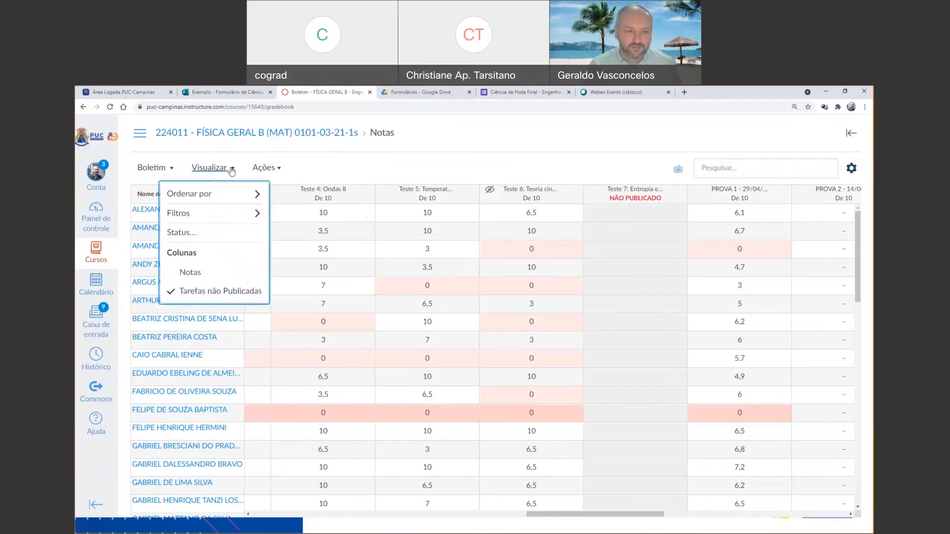
mouse_move(220, 218)
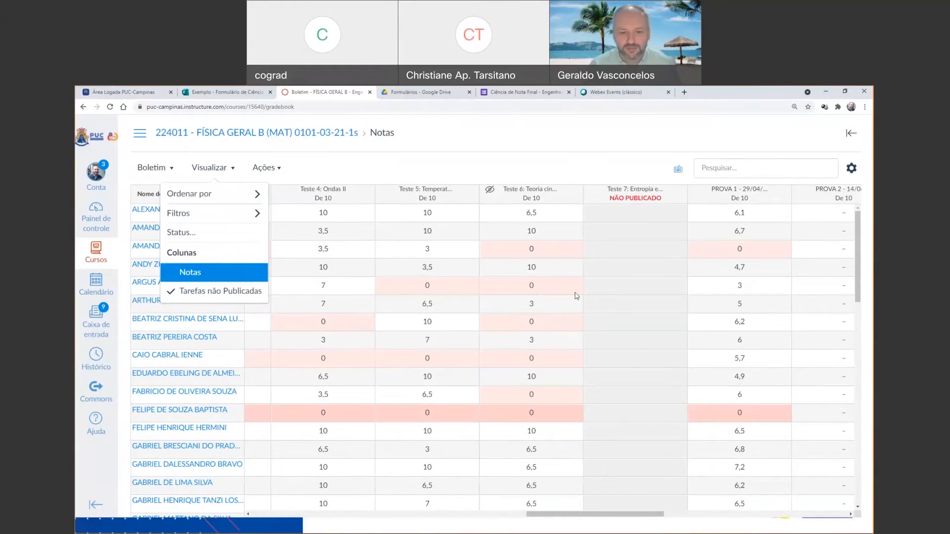
scroll(575, 297, "down", 6)
scroll(575, 298, "down", 3)
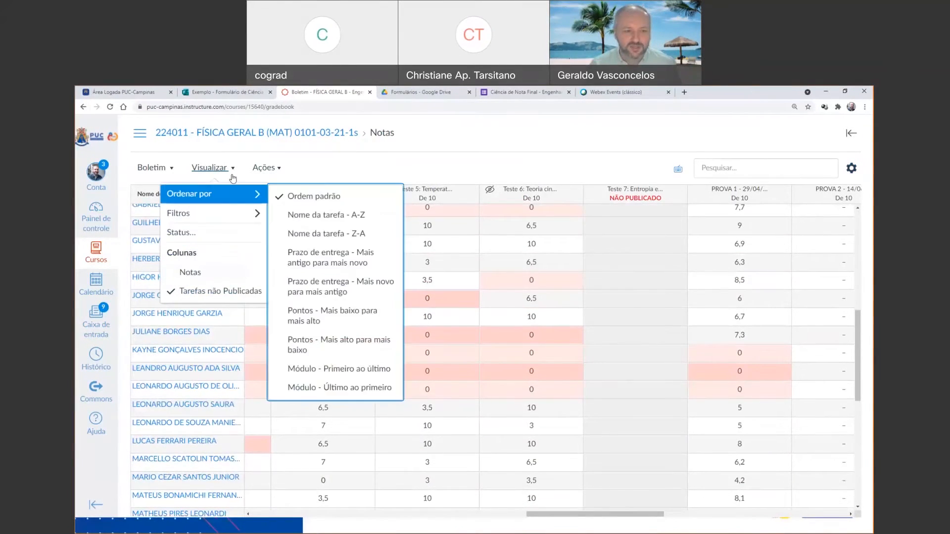
left_click(201, 237)
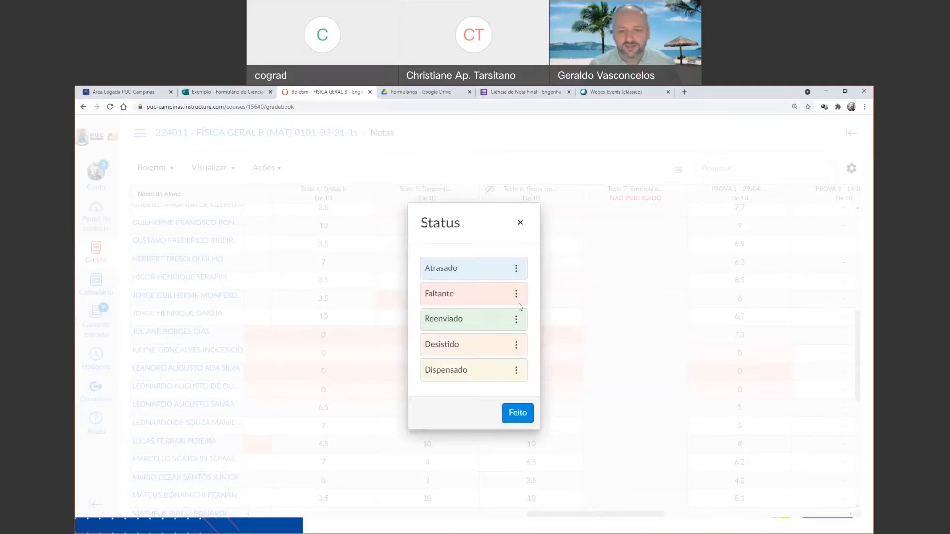
left_click(516, 269)
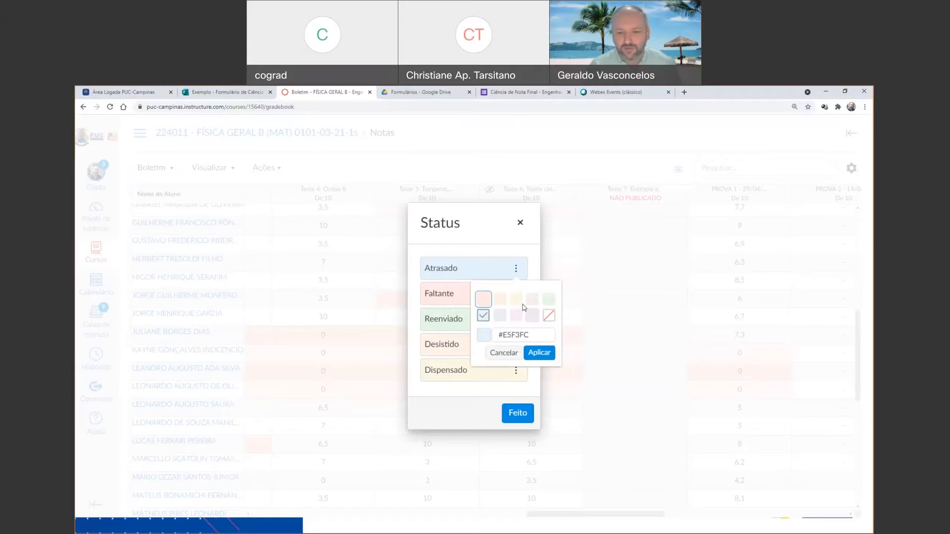
triple_click(525, 337)
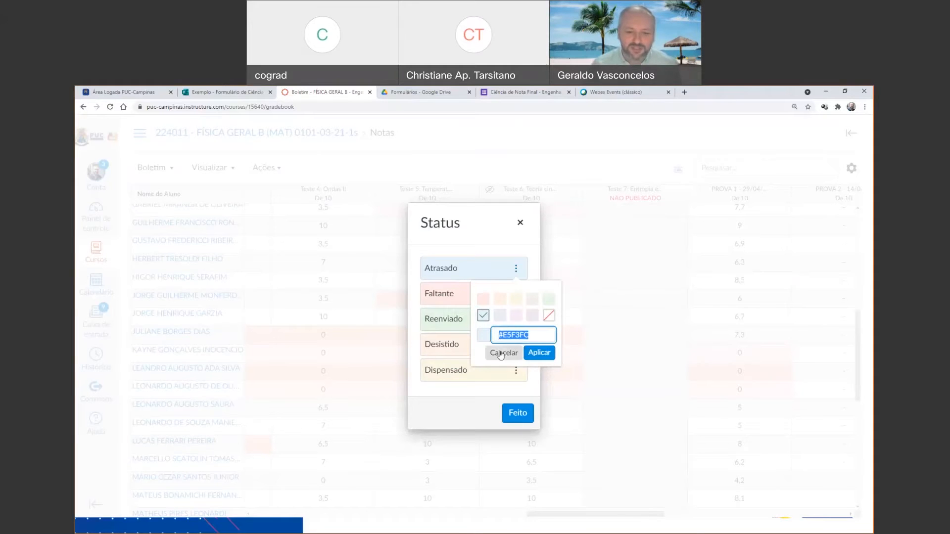
left_click(501, 353)
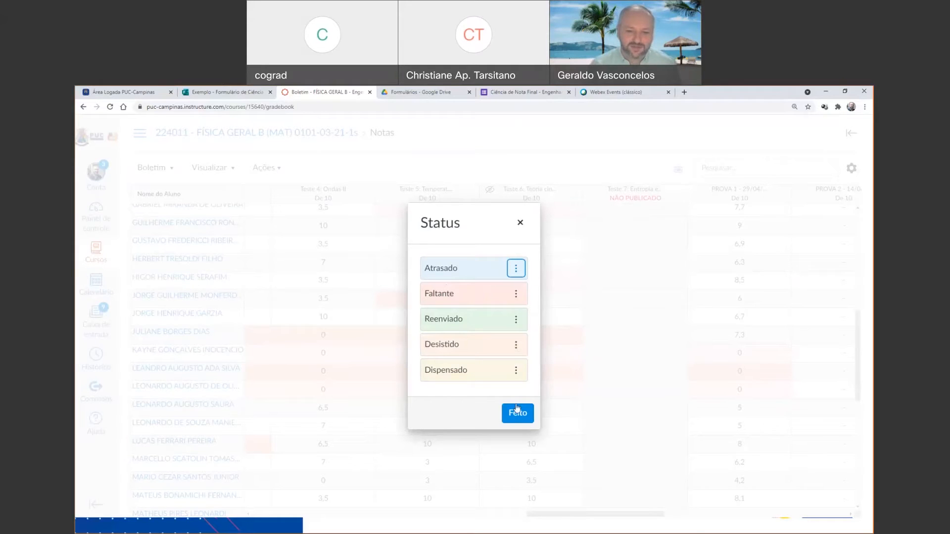
left_click(523, 226)
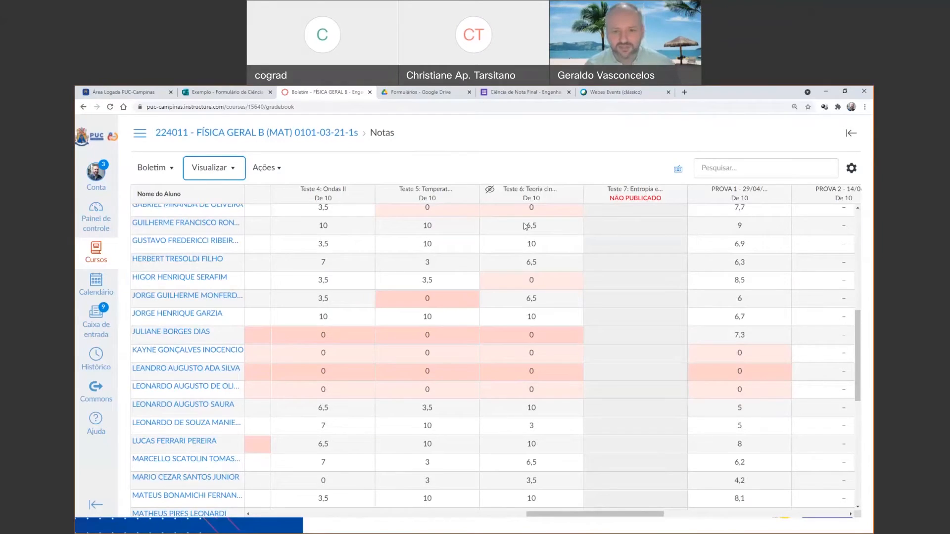
left_click(526, 171)
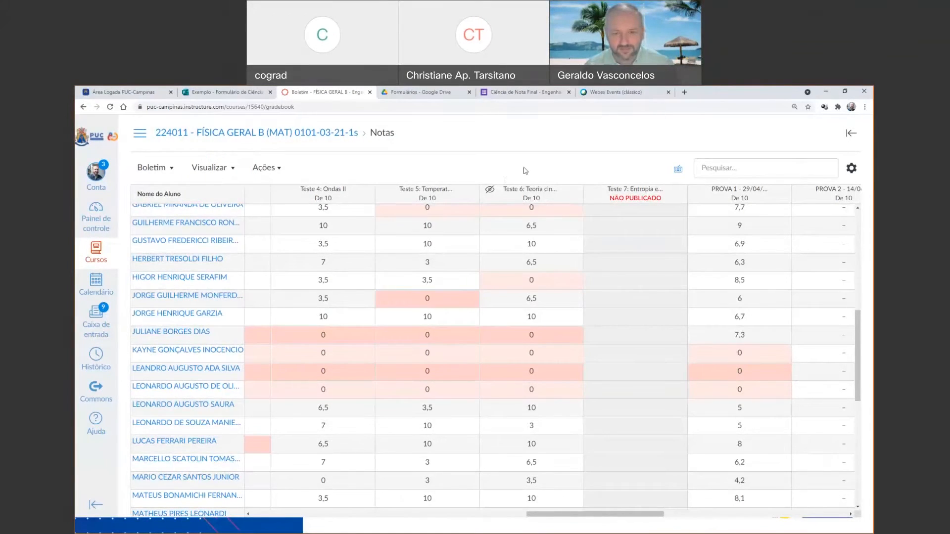
left_click_drag(627, 517, 649, 517)
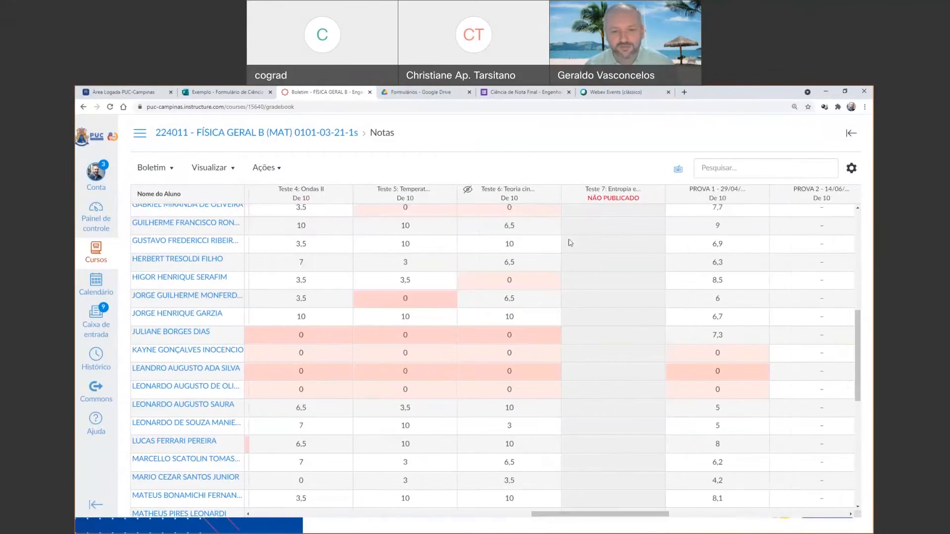
Preview curving the grades for Teste 6: Teoria cinética dos gases with an average score of 8, and close without applying the curve.
scroll(570, 243, "up", 1)
scroll(570, 242, "up", 5)
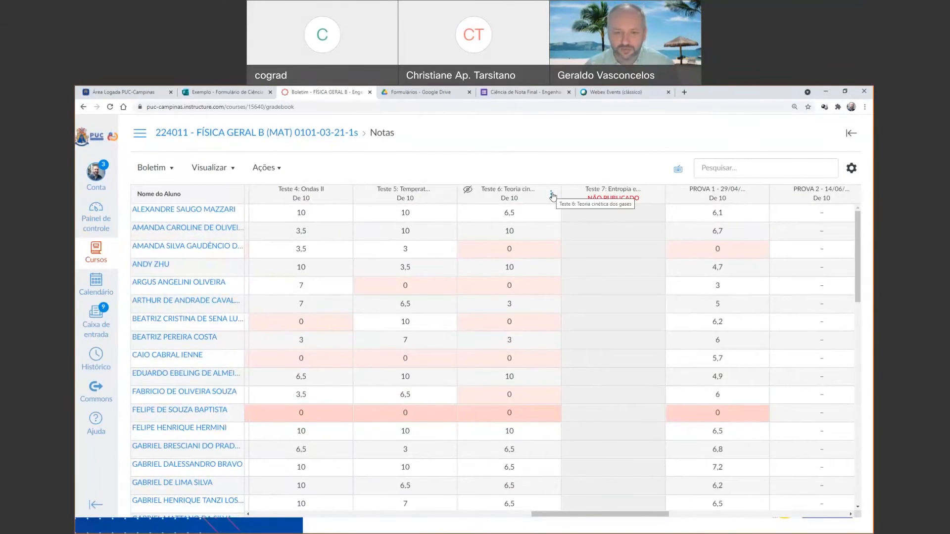
left_click(553, 196)
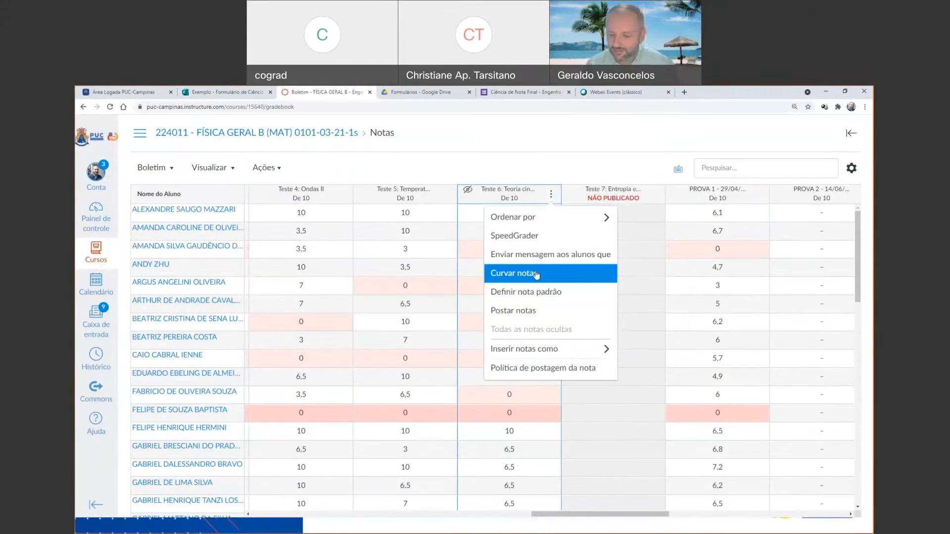
left_click(537, 275)
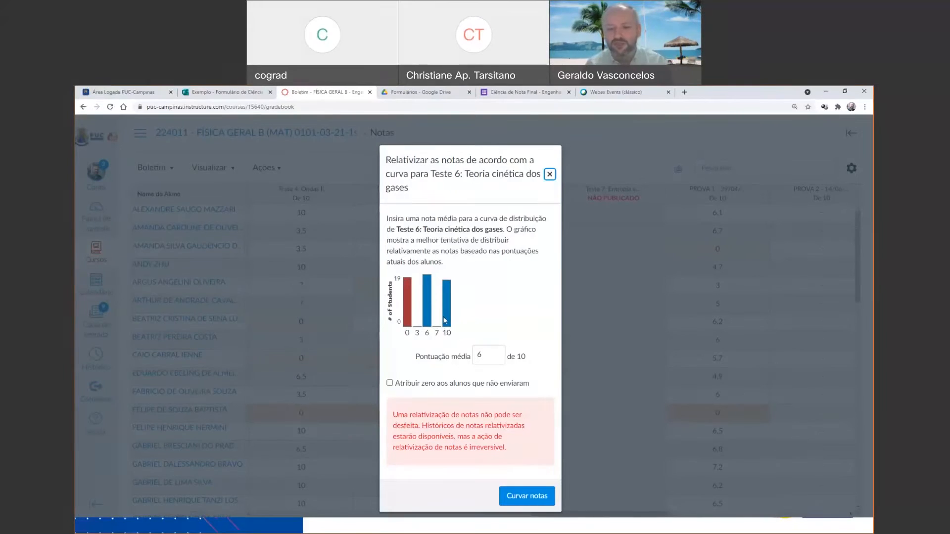
mouse_move(444, 321)
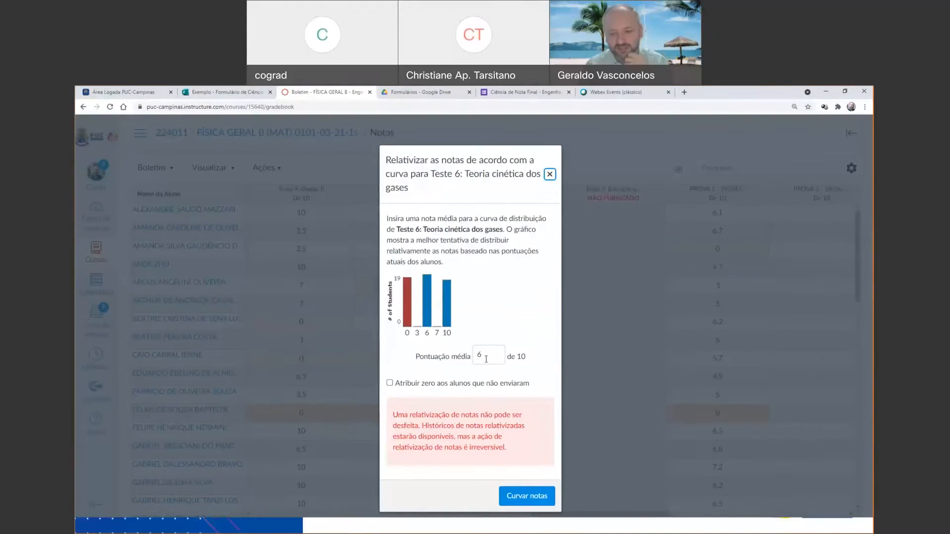
left_click_drag(486, 355, 475, 360)
type("8")
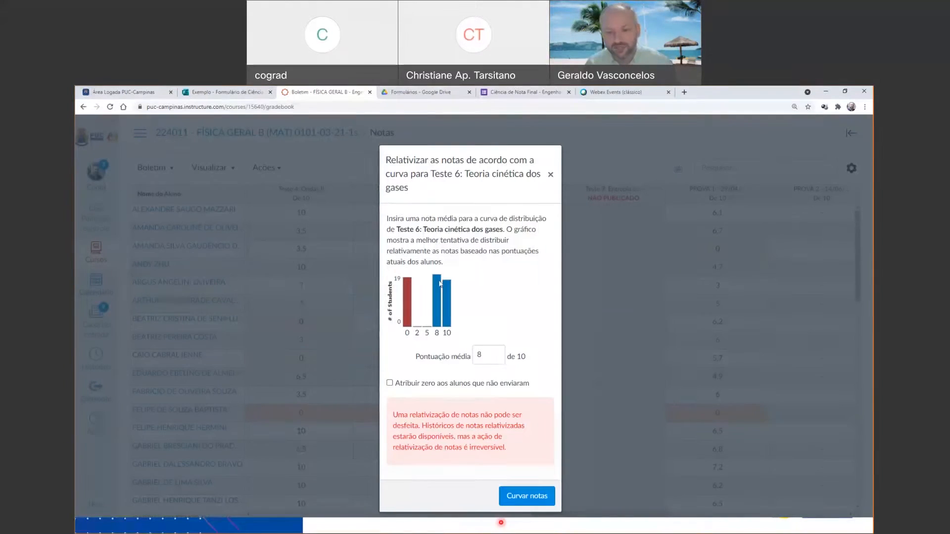
mouse_move(440, 284)
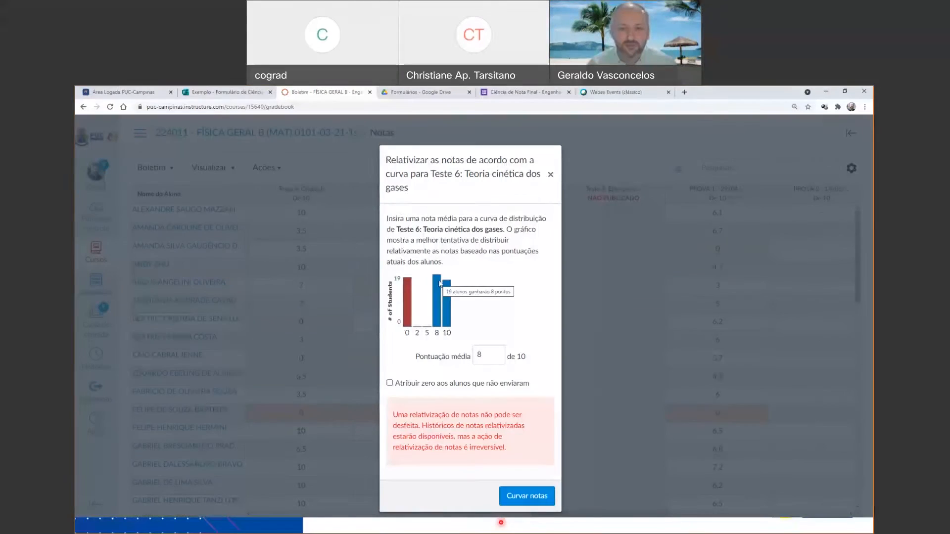
left_click(550, 174)
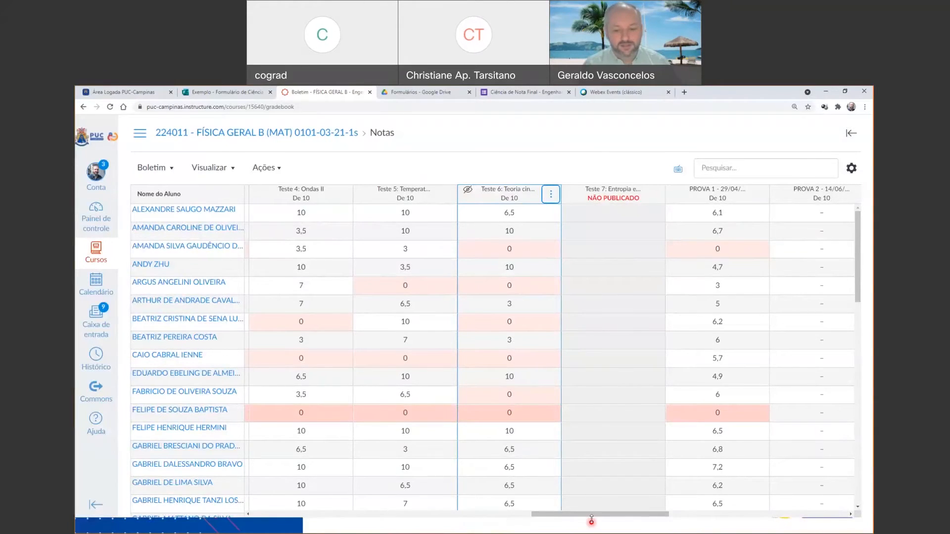
Review the gradebook from the first Tarefa columns across to the weighted group columns and the Total column.
left_click_drag(592, 515, 312, 515)
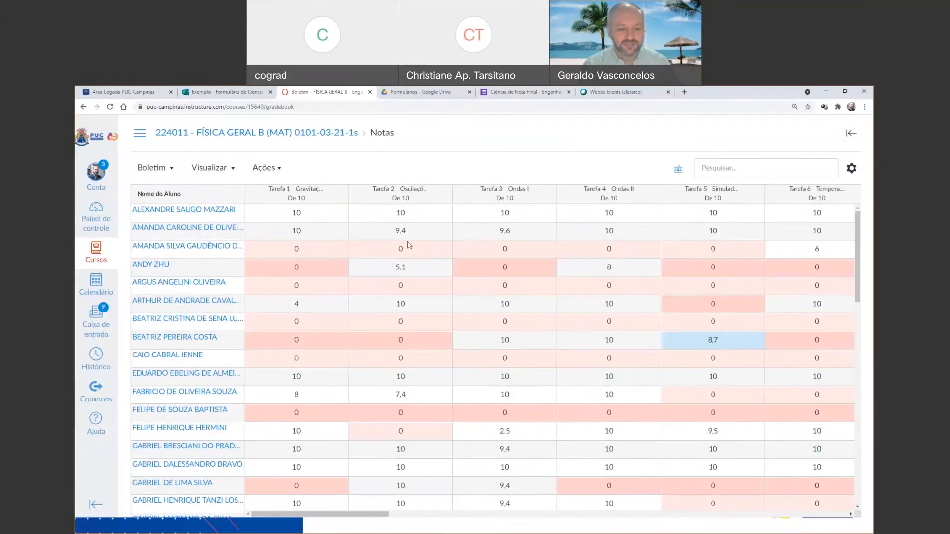
left_click_drag(352, 518, 787, 515)
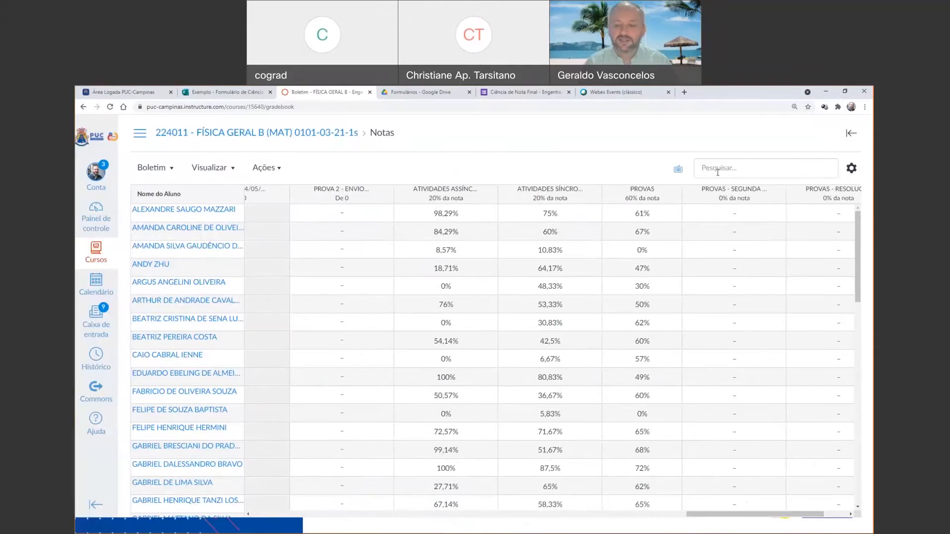
left_click_drag(740, 516, 833, 514)
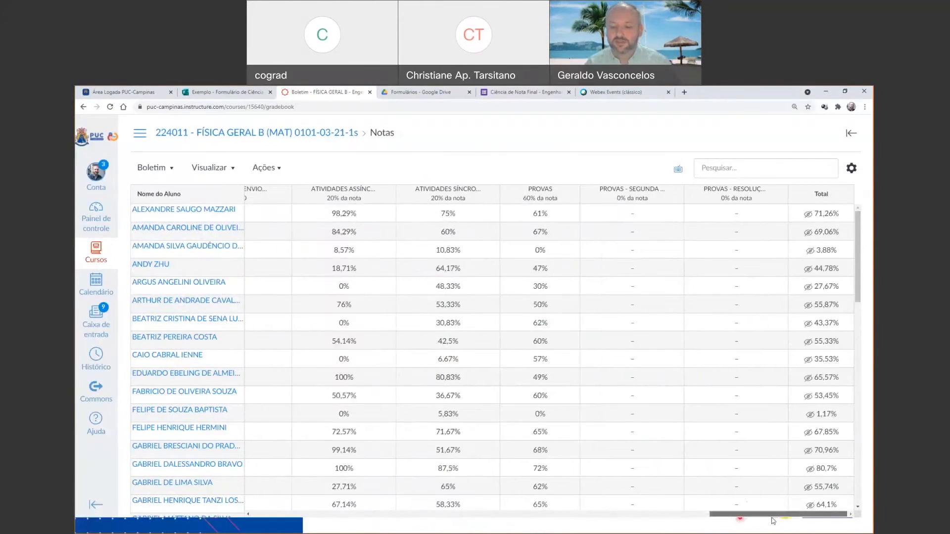
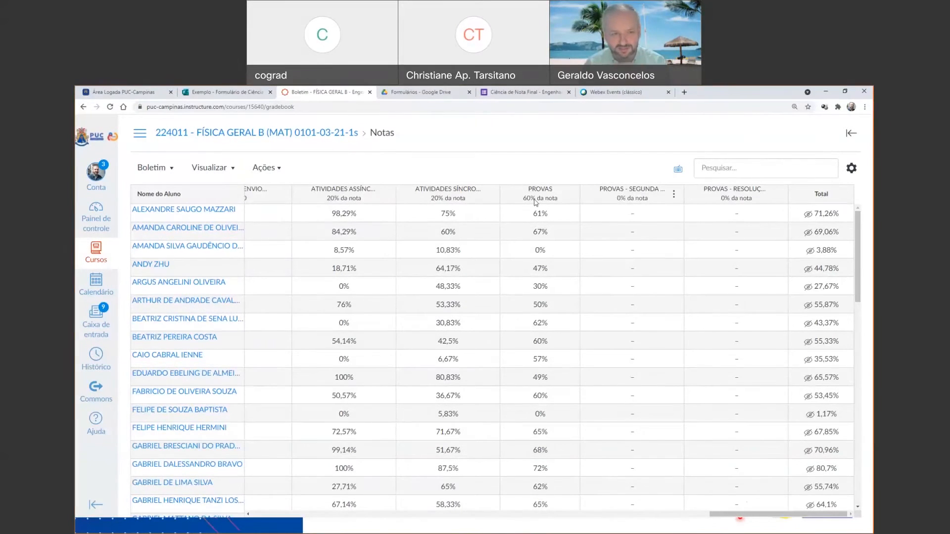
Review the course's Tarefas list with its group weights, and return to Notas to view the weighted group and Total columns.
left_click(321, 132)
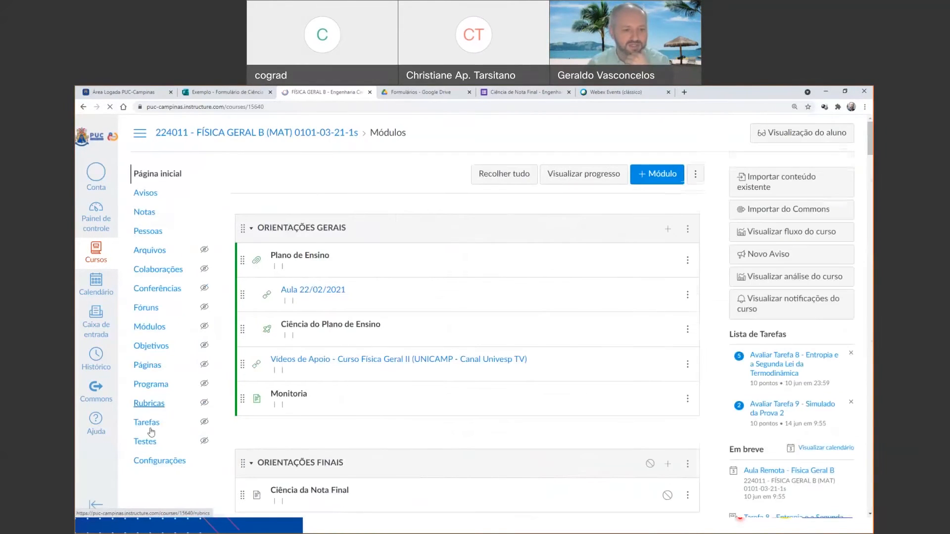
left_click(147, 282)
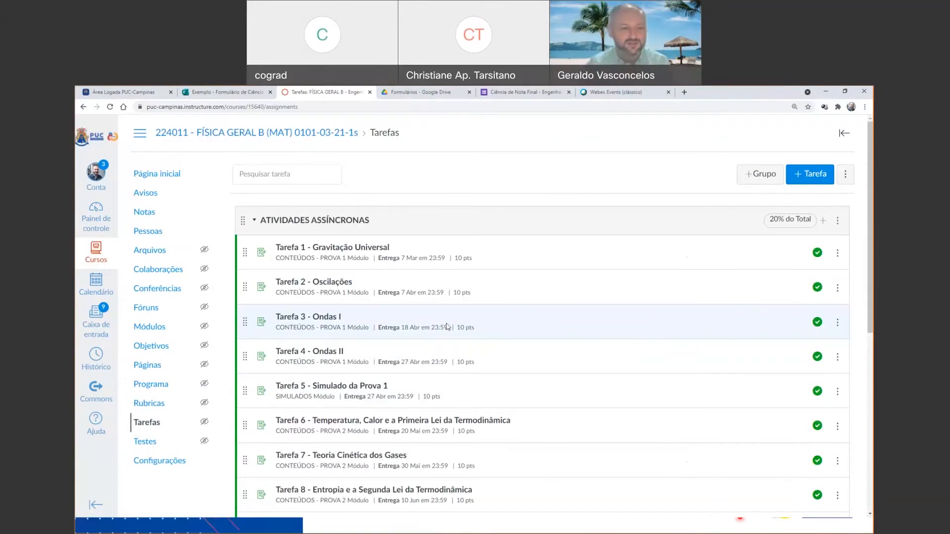
left_click(144, 210)
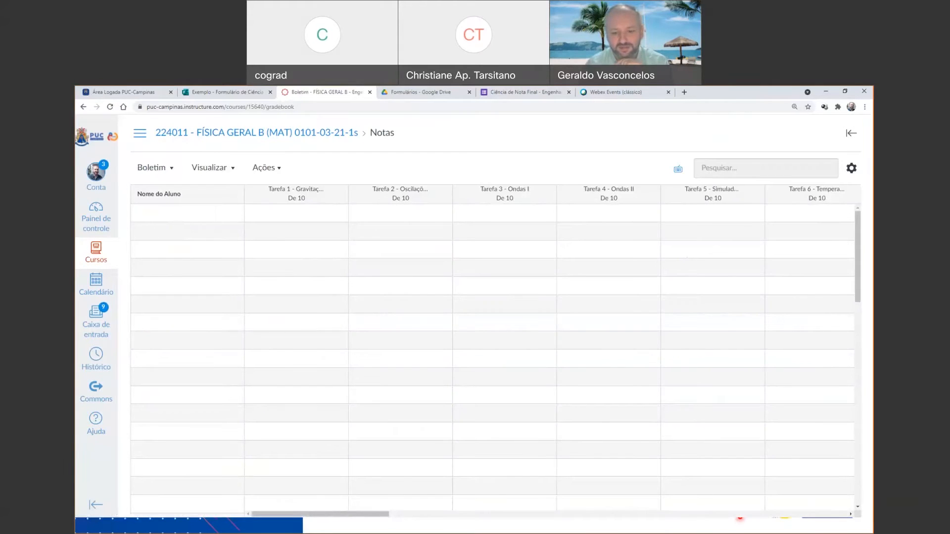
left_click_drag(369, 516, 831, 518)
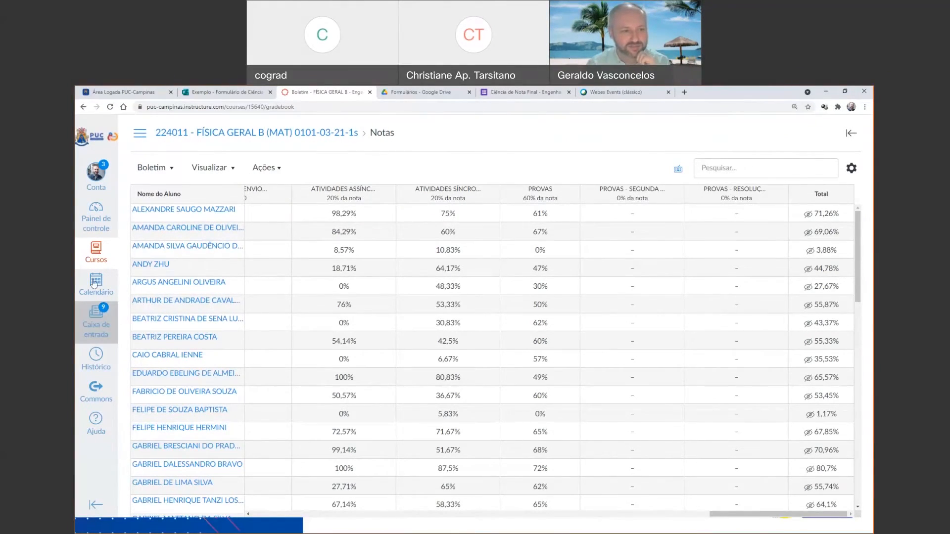
Find the course 218140 - FÍSICA GERAL C (INT) 0101-03-20-1s among all courses and open its gradebook.
left_click(96, 252)
scroll(163, 376, "down", 2)
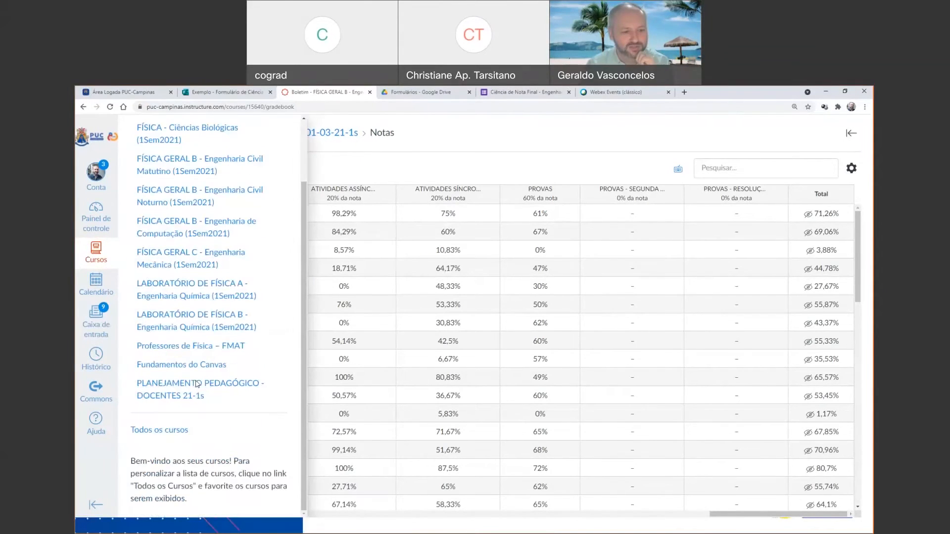
left_click(170, 433)
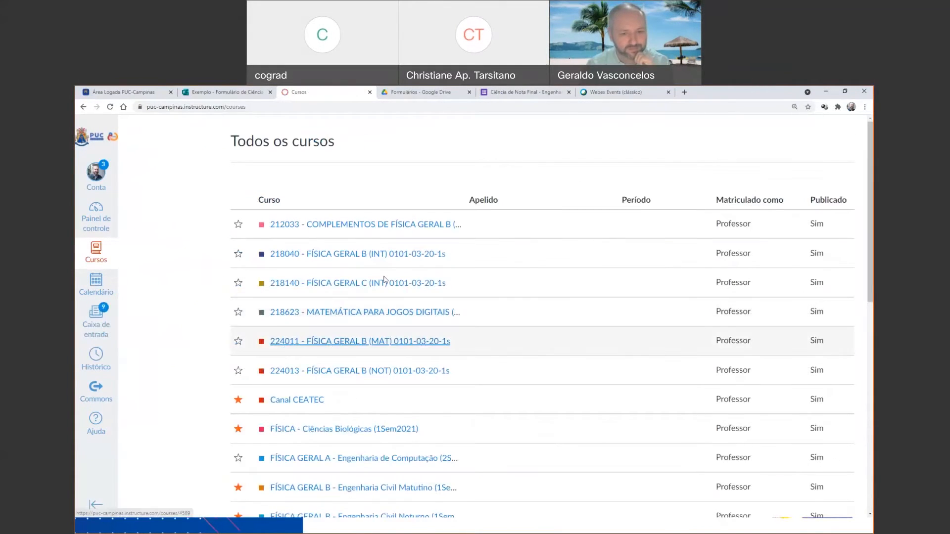
left_click(382, 283)
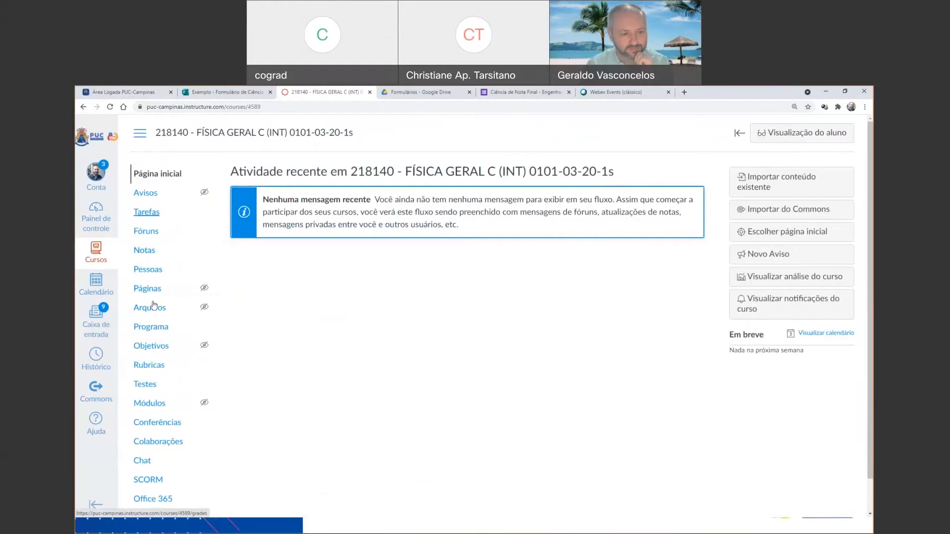
scroll(155, 385, "down", 1)
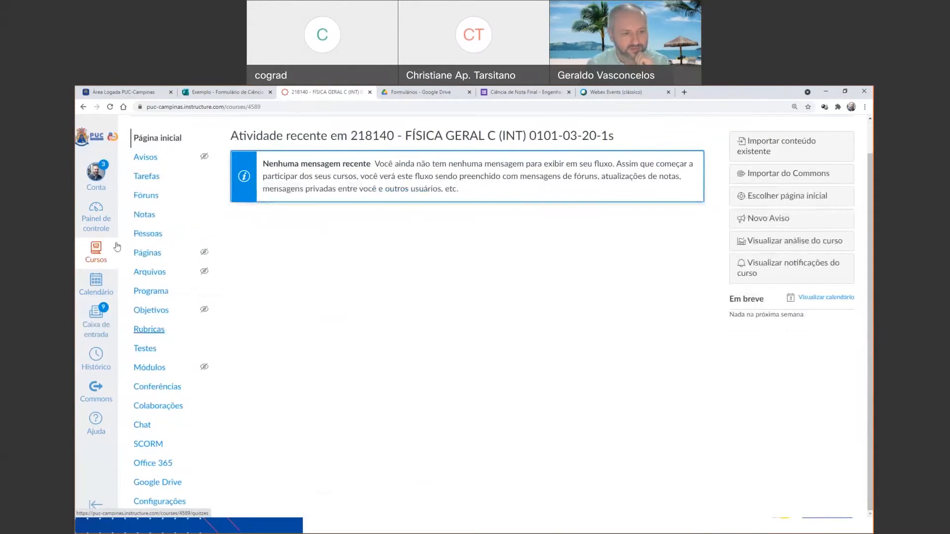
left_click(146, 216)
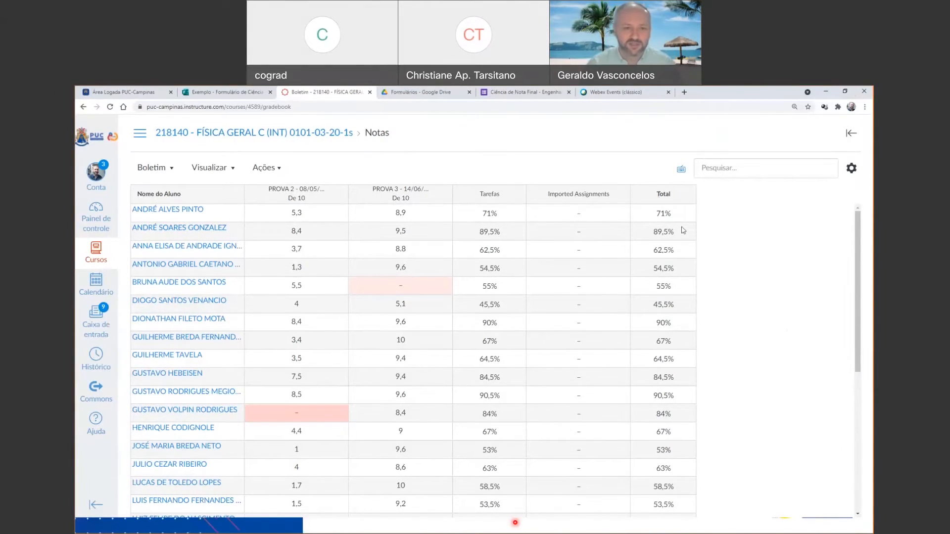
Export the gradebook as a CSV file to the Downloads folder, and open the exported file in Excel to inspect it before closing it.
left_click(278, 171)
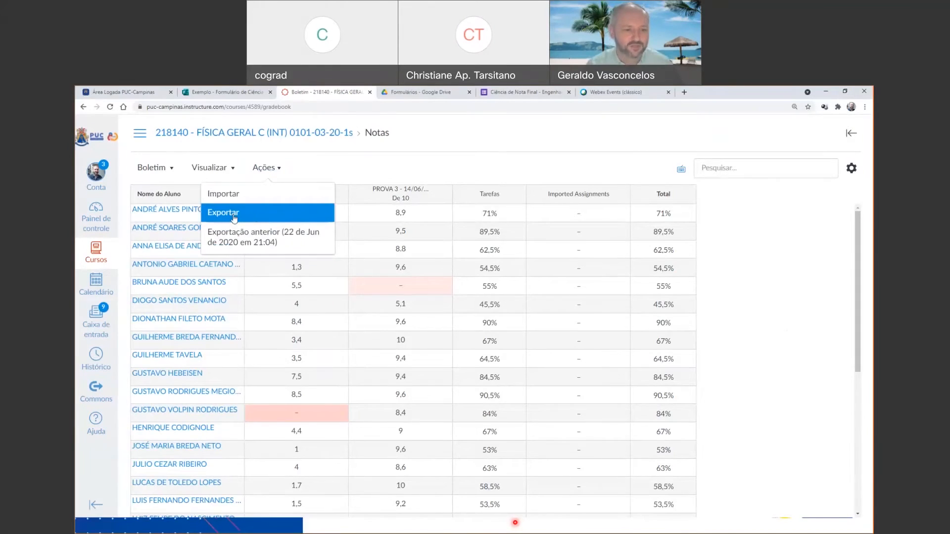
left_click(234, 218)
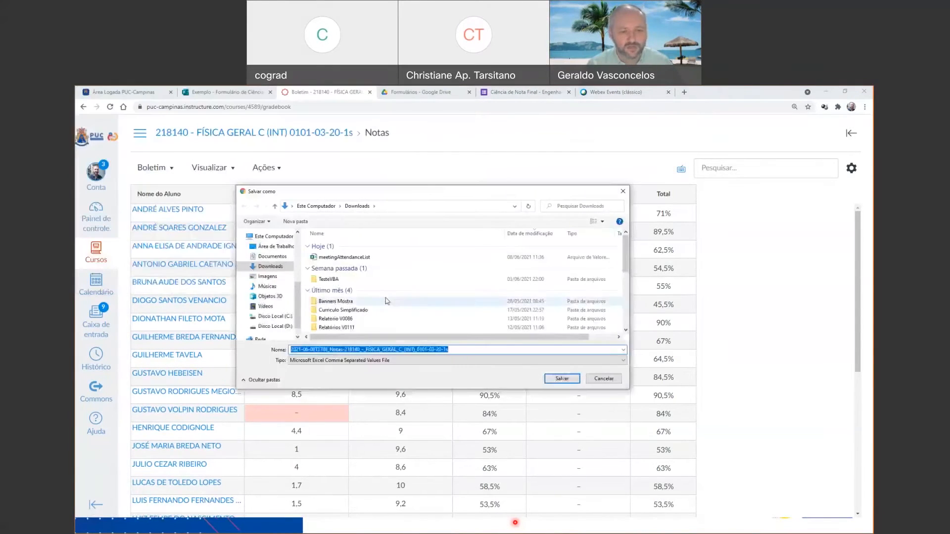
left_click(272, 269)
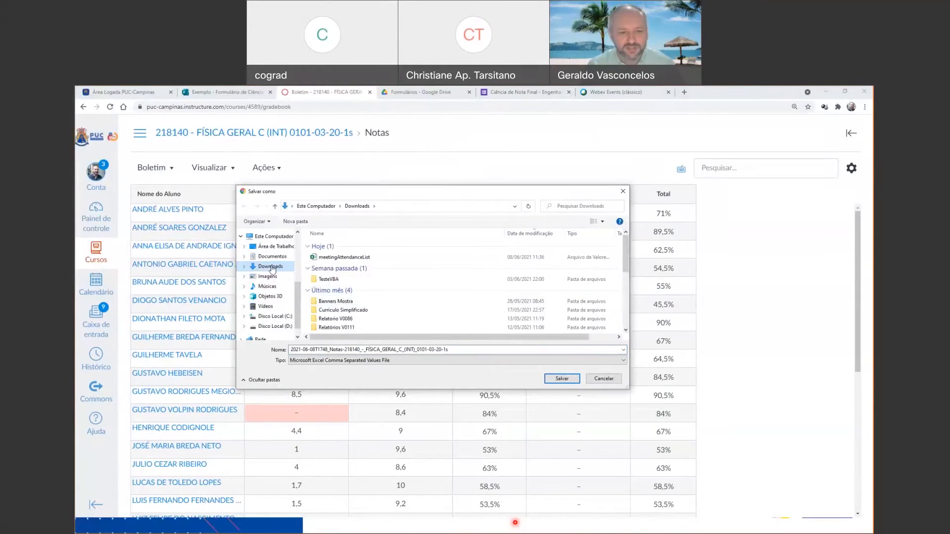
left_click(561, 378)
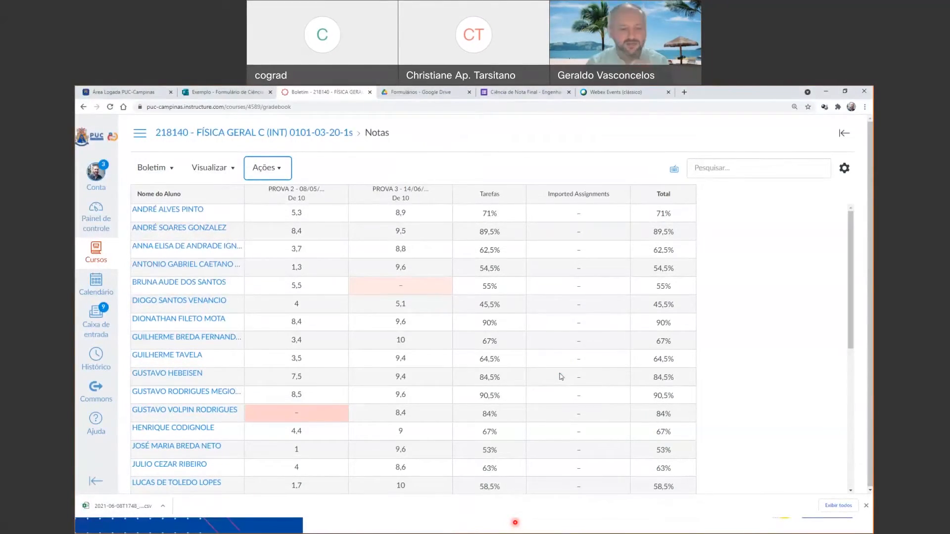
left_click(140, 506)
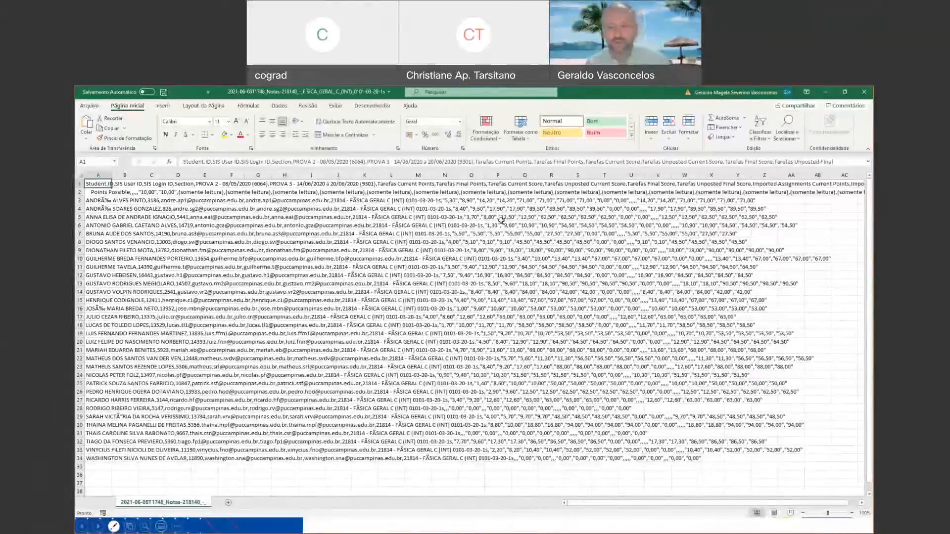
left_click(865, 92)
Find and launch Excel from the Windows search and create a blank workbook.
left_click(85, 526)
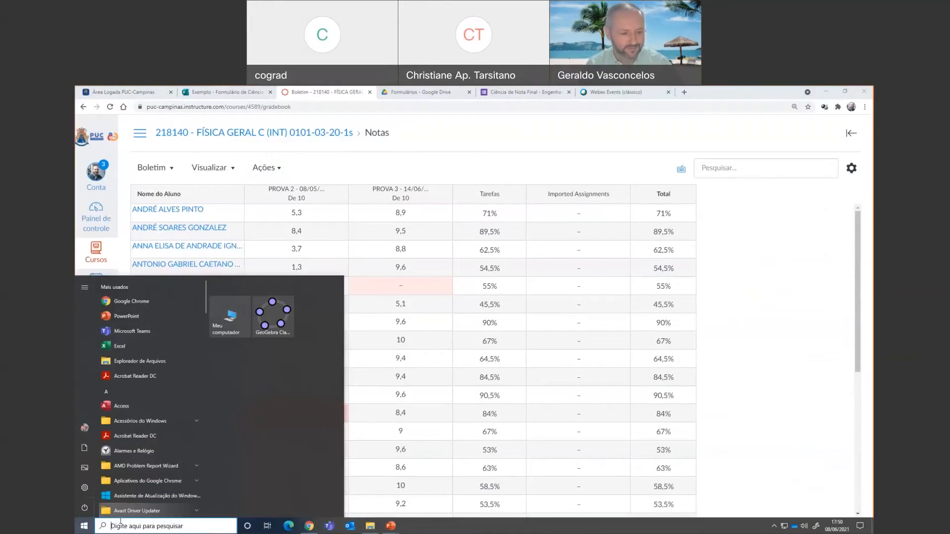
left_click(121, 524)
type("excel")
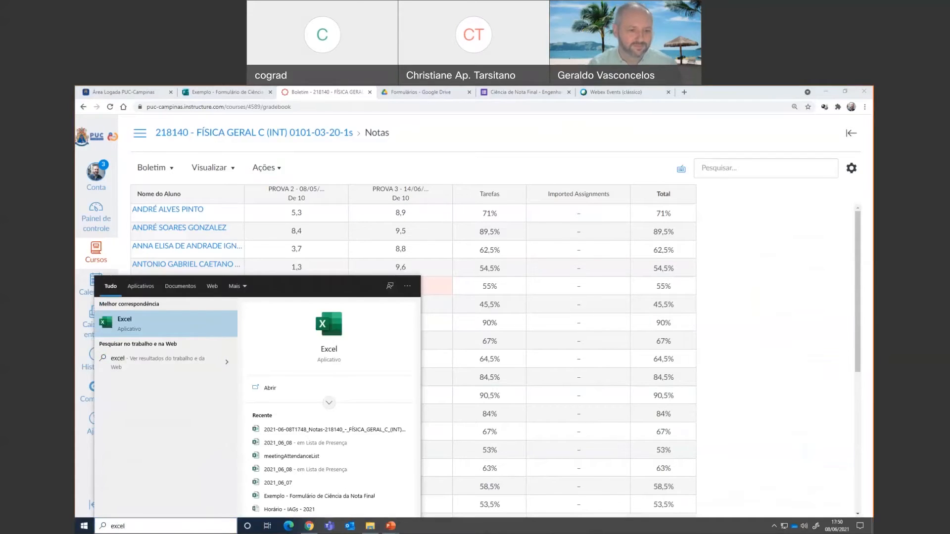
left_click(226, 334)
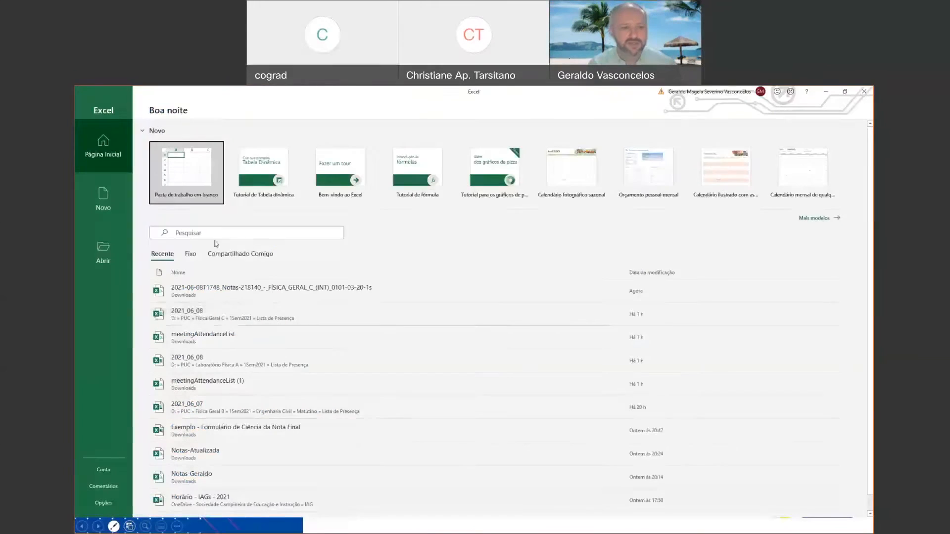
left_click(190, 164)
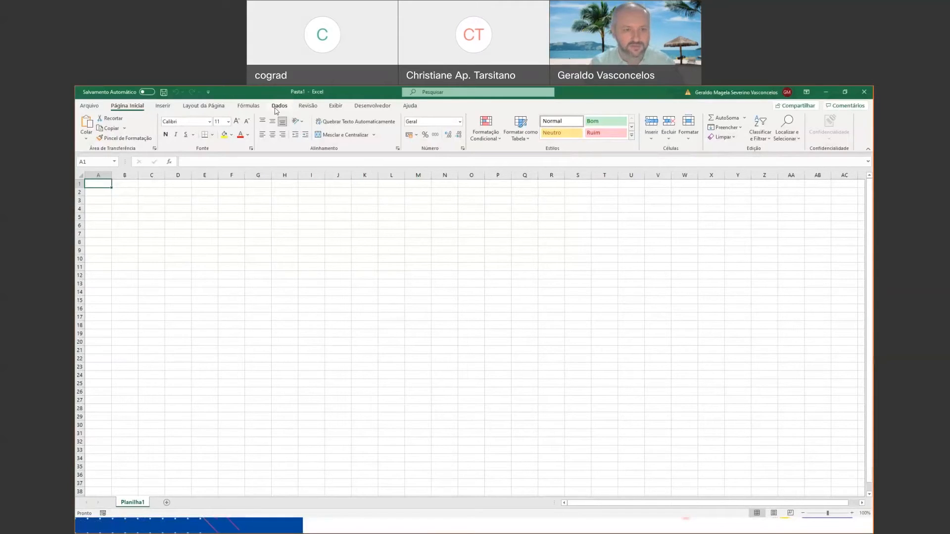
left_click(853, 513)
left_click(853, 513)
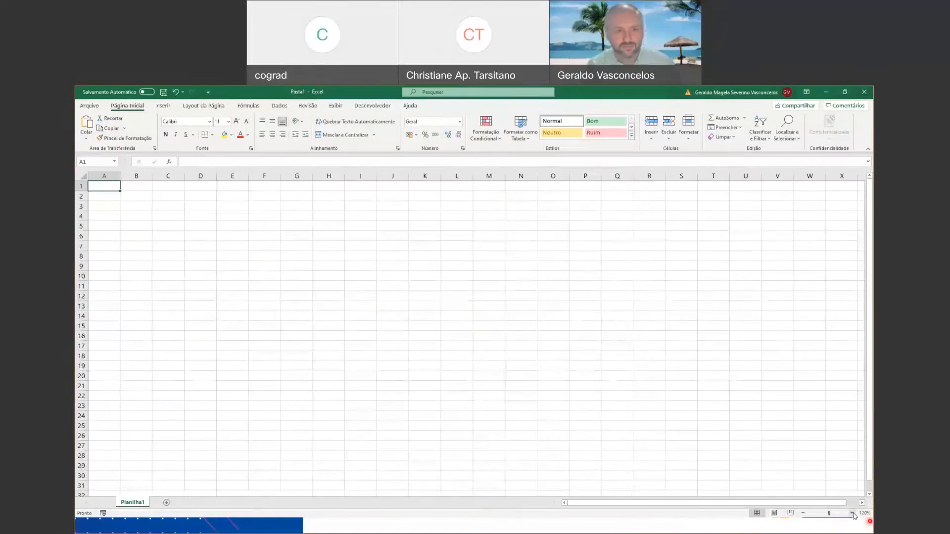
Import the exported 218140 grades CSV from Downloads as text data, setting its file origin to 65001: Unicode (UTF-8).
left_click(284, 108)
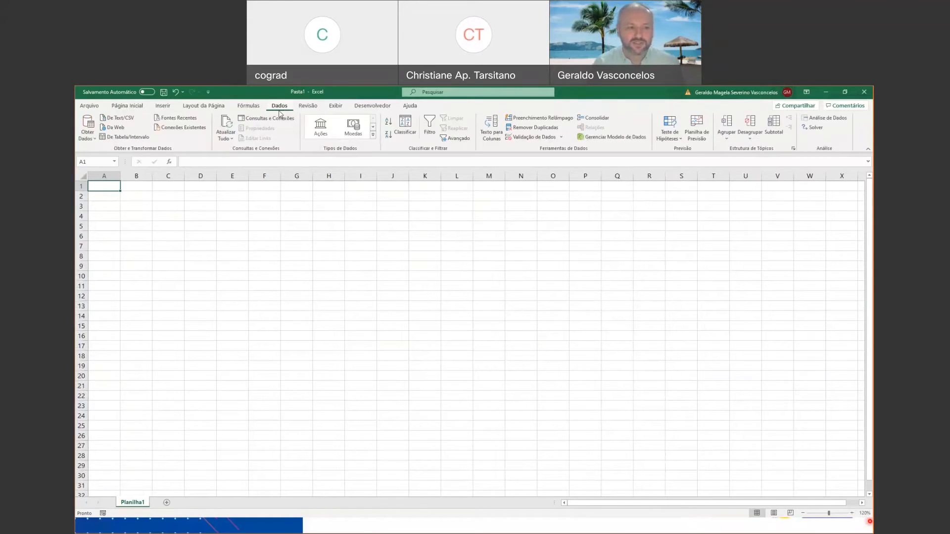
left_click(119, 118)
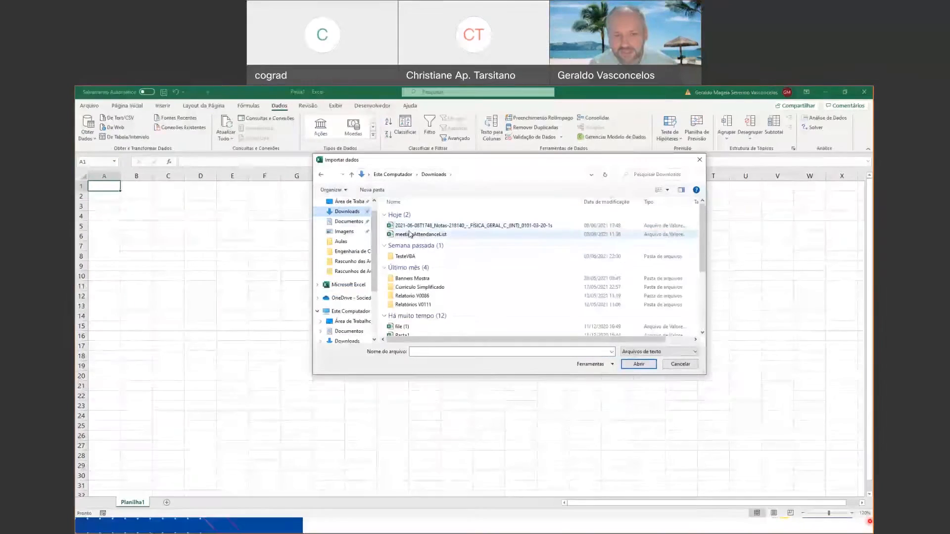
left_click(510, 226)
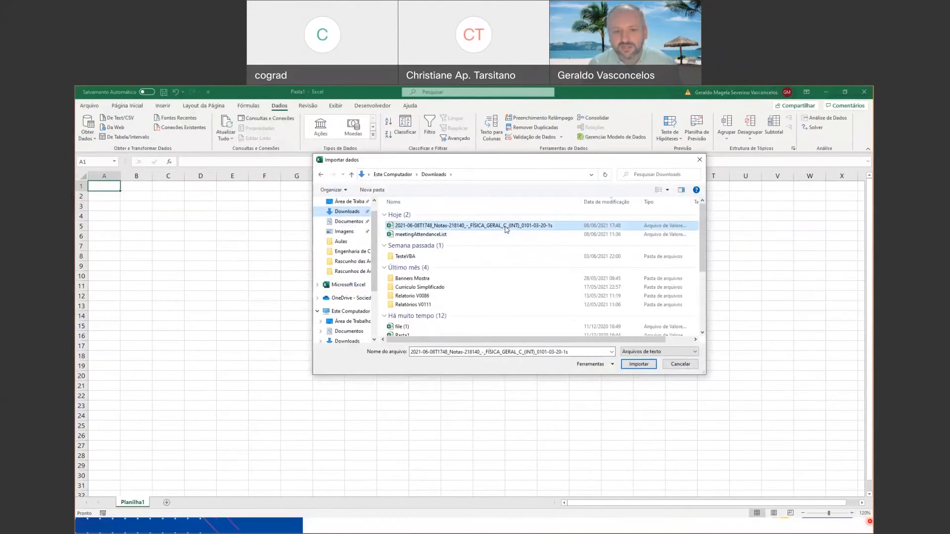
left_click(645, 365)
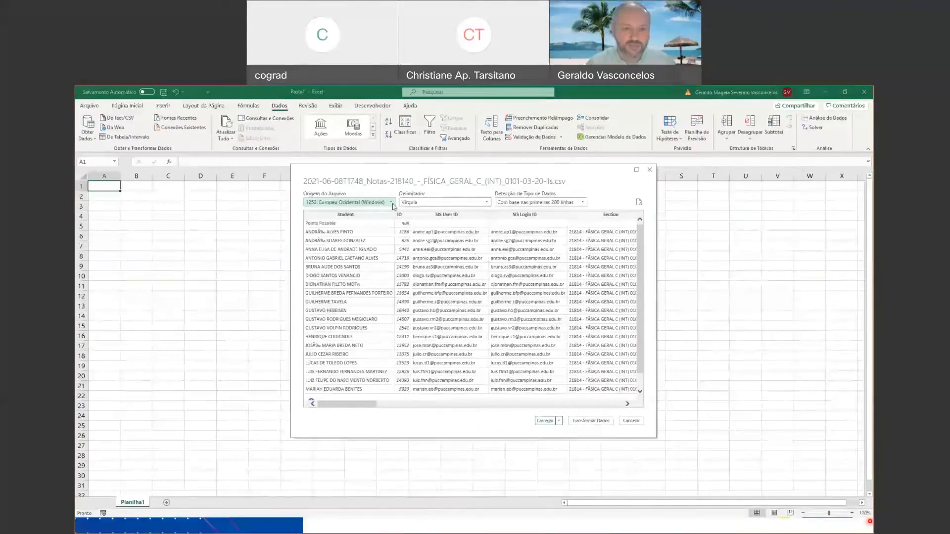
left_click(392, 206)
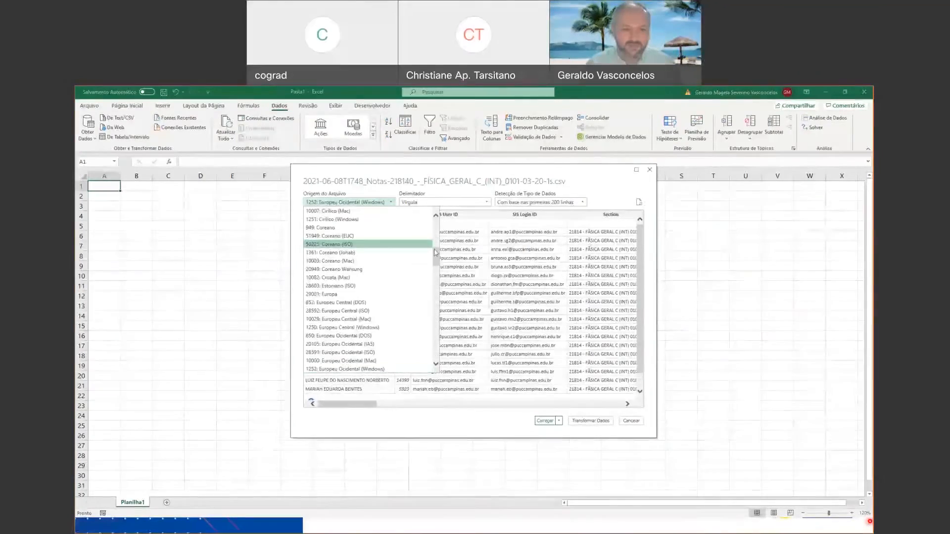
left_click_drag(436, 256, 438, 351)
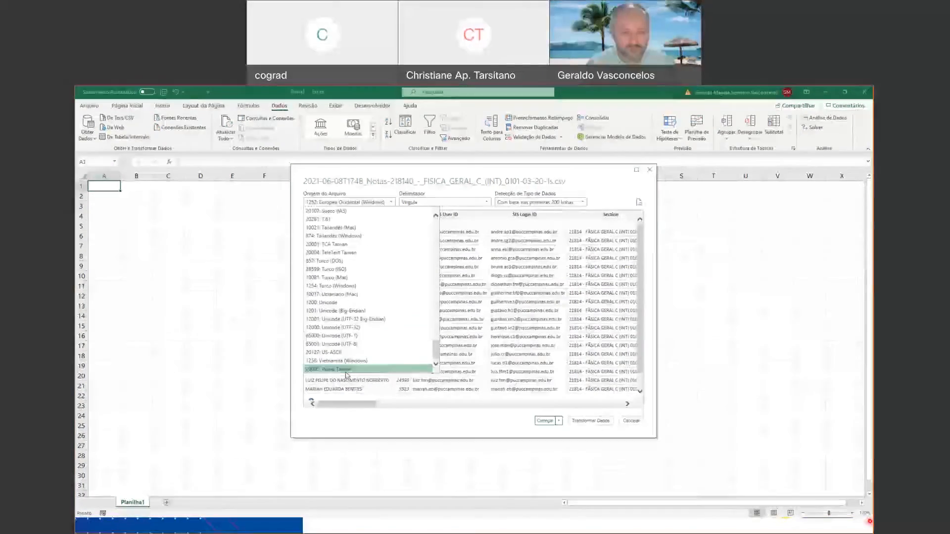
left_click(325, 345)
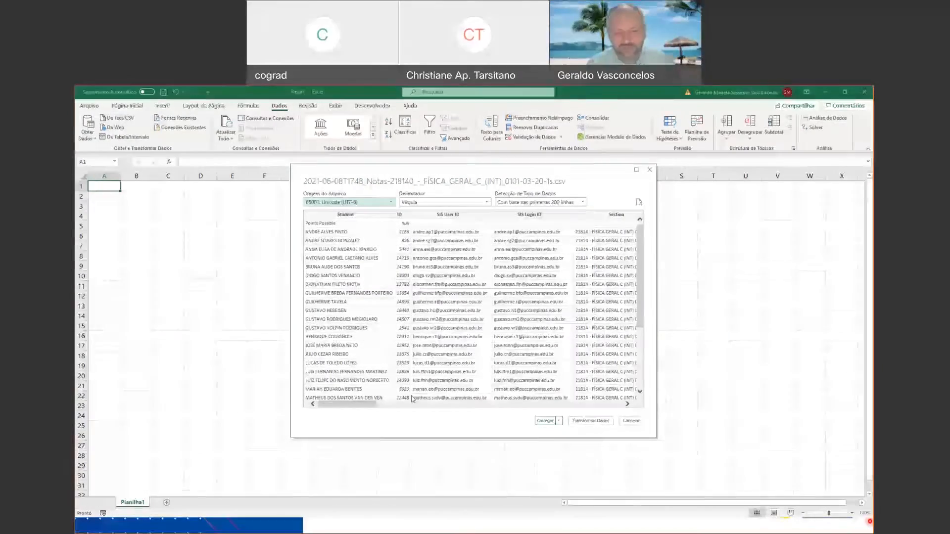
Load the CSV data as a table into the existing worksheet at cell A1, and dismiss the queries and connections list.
left_click(559, 421)
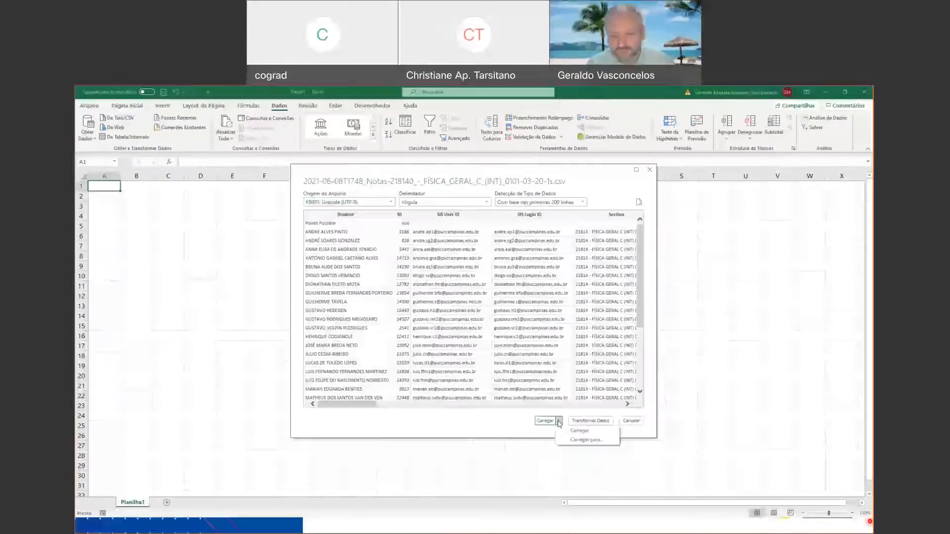
left_click(586, 440)
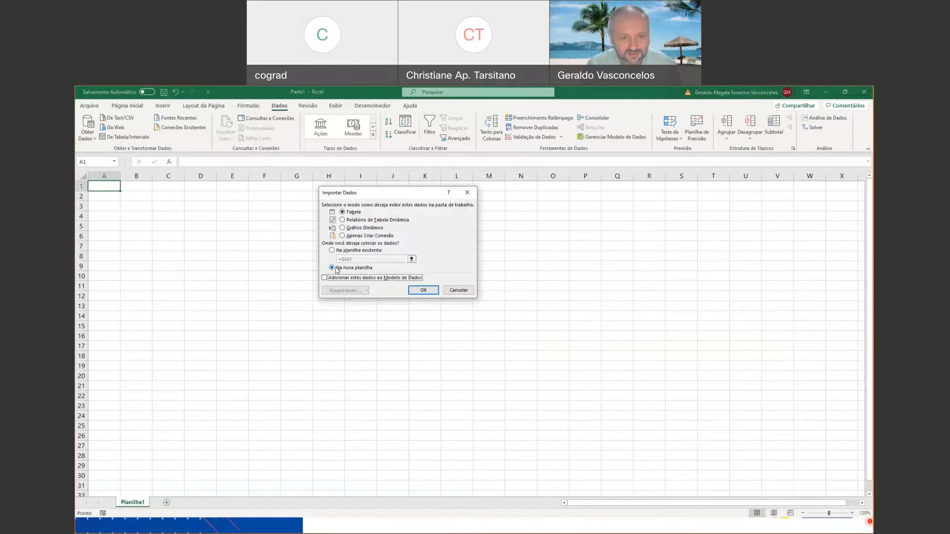
left_click(333, 251)
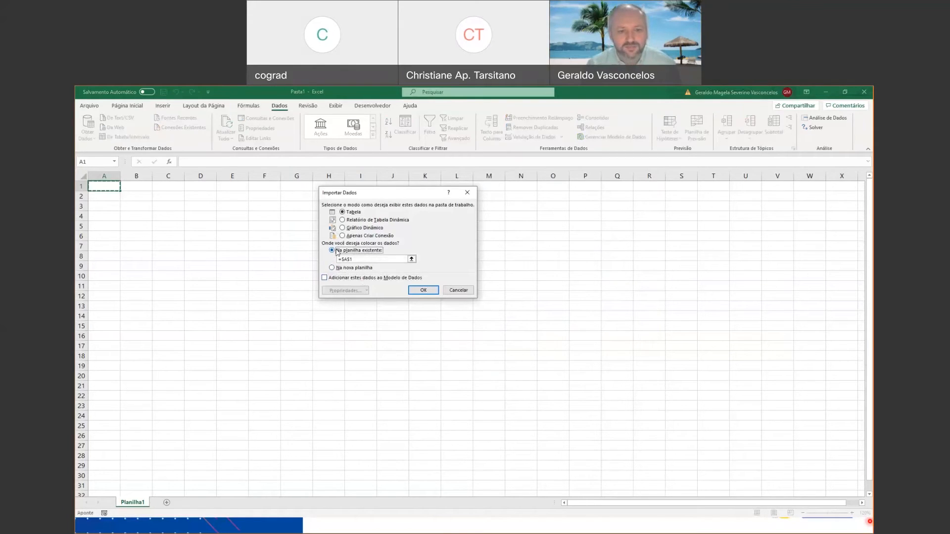
left_click(422, 291)
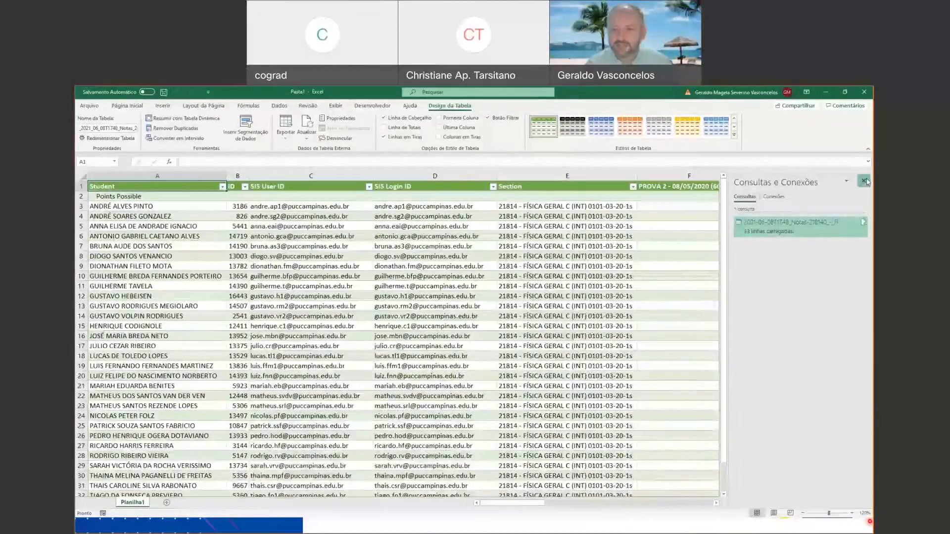
left_click(865, 181)
Examine the imported table's student rows and column headers, from Student through the PROVA 2 and PROVA 3 grades to Tarefas Current Points.
left_click(159, 205)
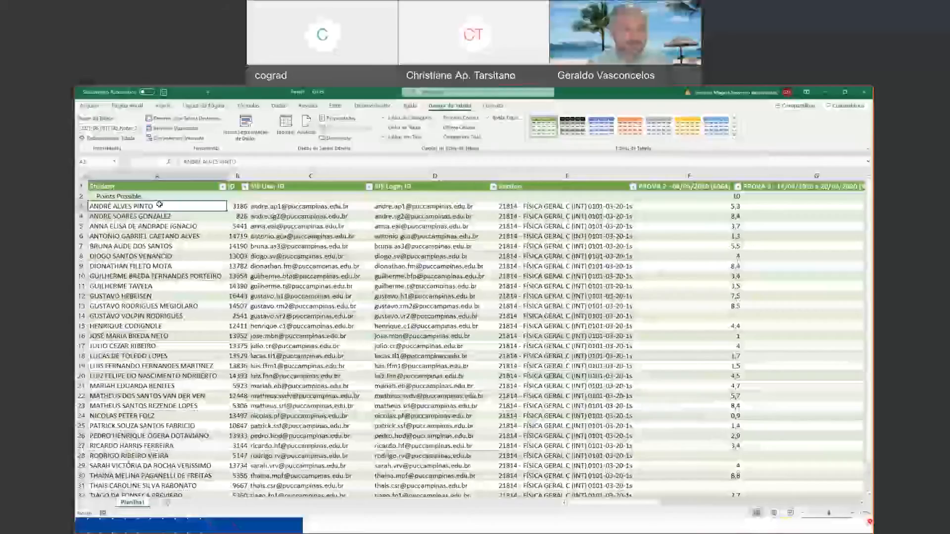
key("Down")
key("Right")
key("Right")
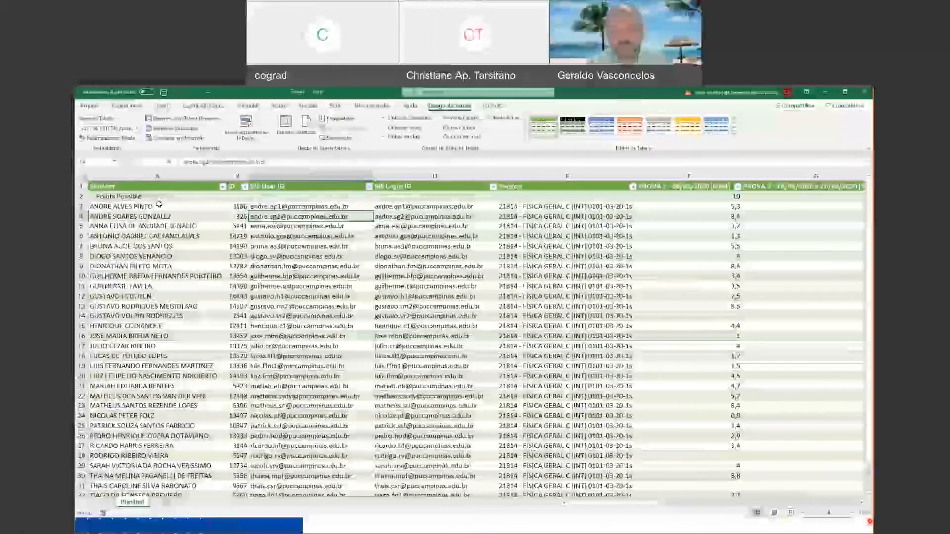
key("Right")
key("Right")
key("Right")
key("Right")
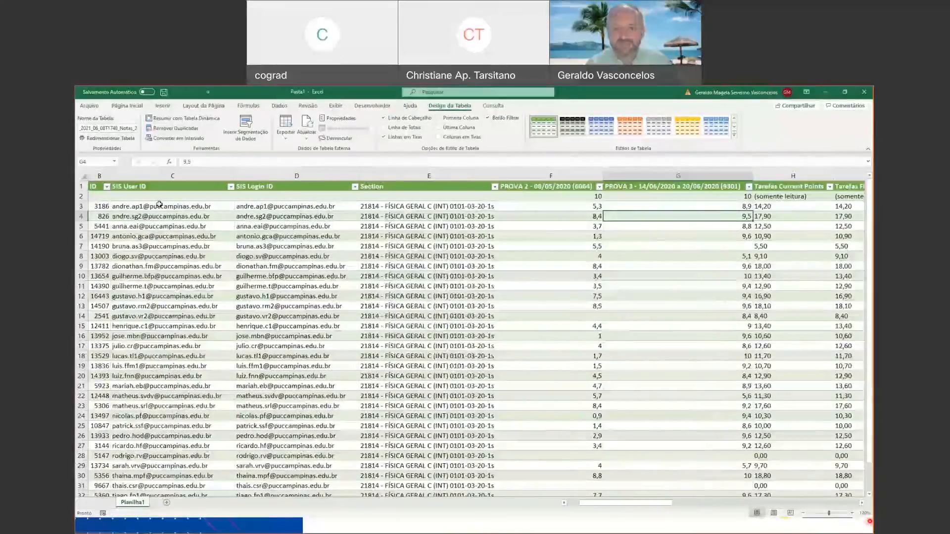
key("Left")
key("Left")
key("Up")
key("Up")
key("Up")
key("Right")
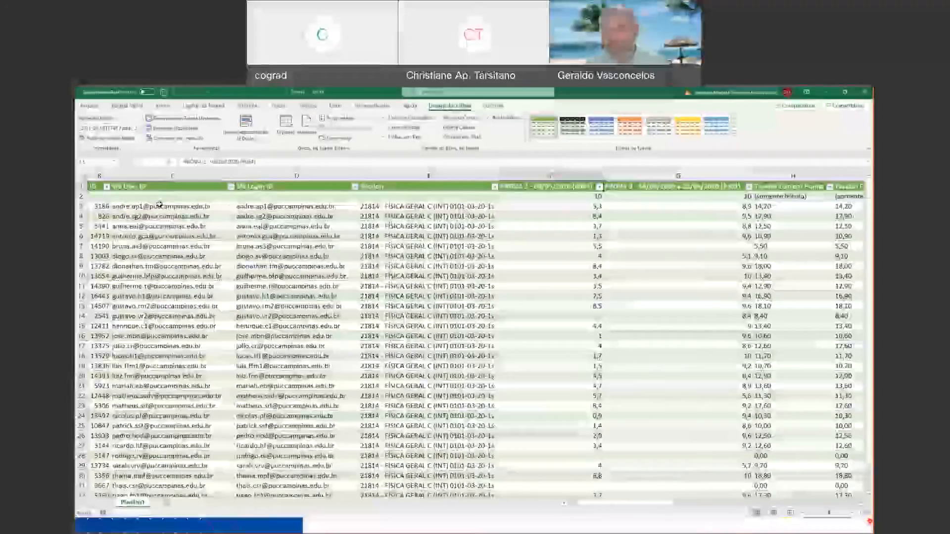
key("Right")
key("Right")
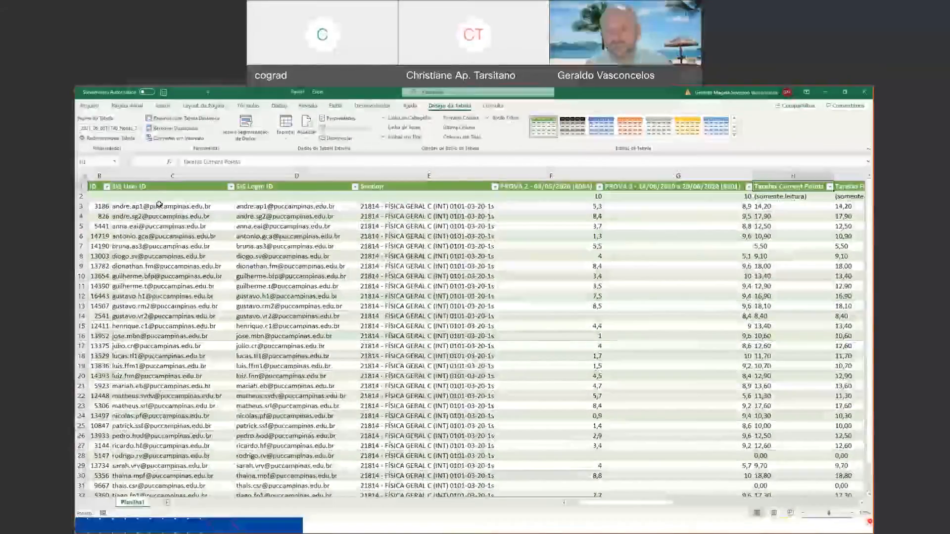
Examine the remaining columns of the imported table, from Tarefas Current Points through Unposted Final Score, and return to the first cell.
key("Right")
key("Right")
key("Right")
key("Right")
key("Right")
key("Right")
key("Right")
key("Right")
key("Right")
key("Right")
key("Right")
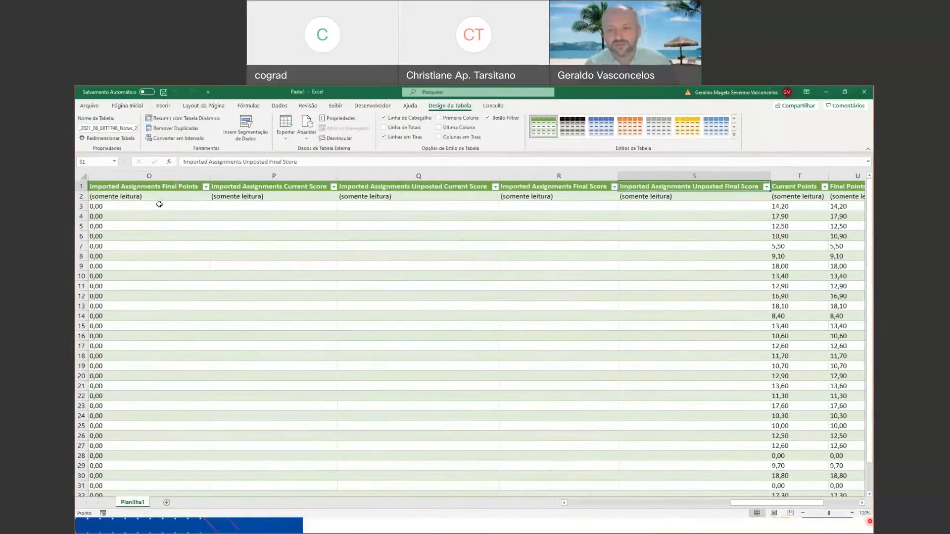
key("Right")
key("Right")
key("Right")
key("Right")
key("Right")
key("Right")
key("Right")
key("Right")
key("Right")
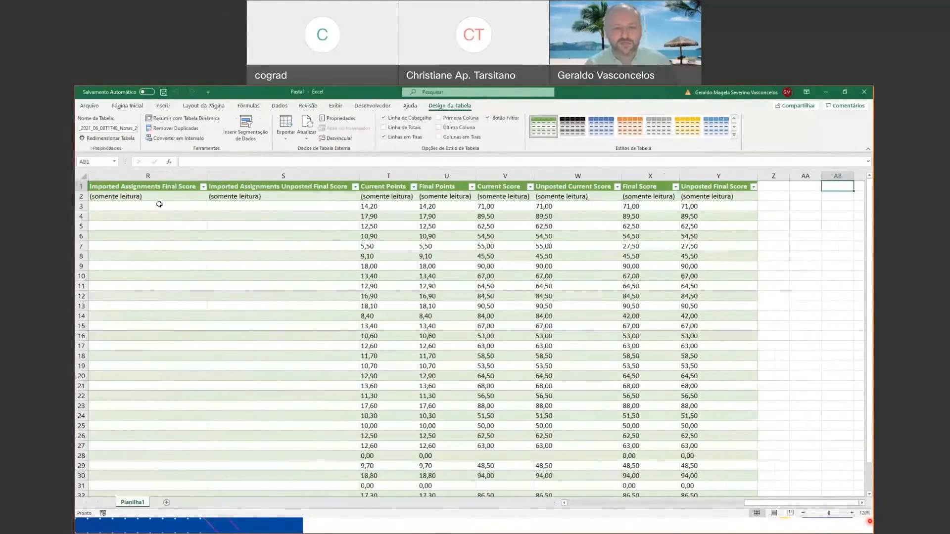
key("Left")
key("Left")
key("Left")
key("Left")
key("Left")
key("Left")
key("Left")
key("Left")
key("Left")
key("Left")
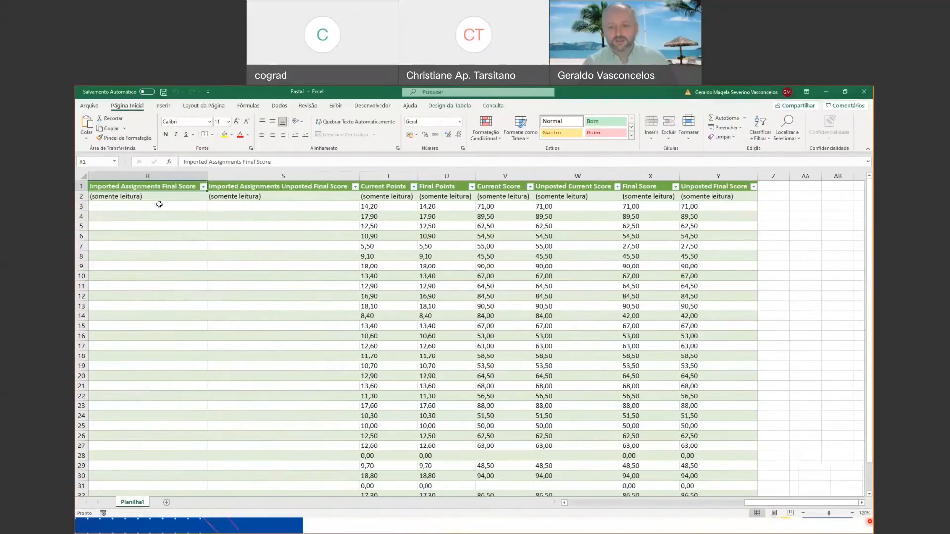
key("ctrl+Home")
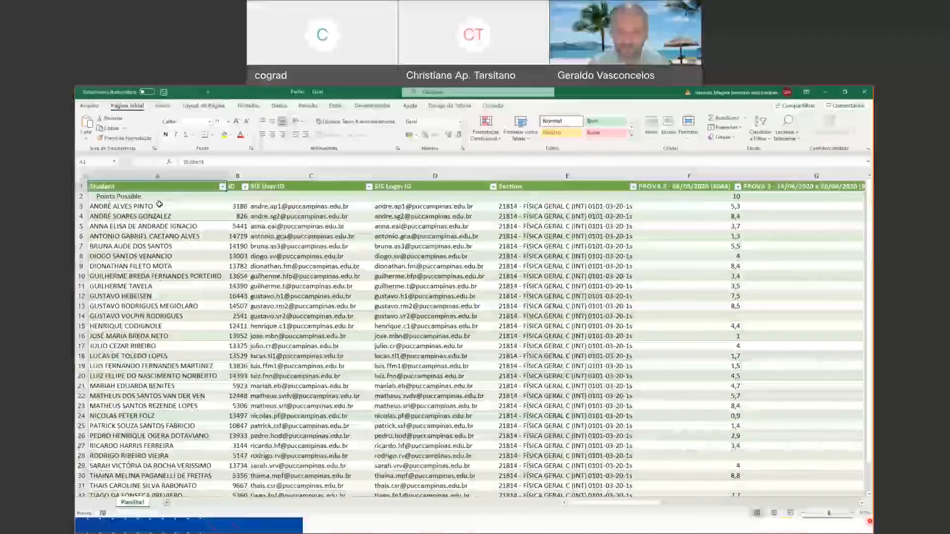
Add a NOTA FINAL column in cell Z1, directly after the Unposted Final Score column.
key("Right")
key("Right")
key("Right")
key("Right")
key("Right")
key("Right")
key("Right")
key("Right")
key("Right")
key("Right")
key("Right")
key("Right")
key("Right")
key("Right")
key("Right")
key("Right")
key("Right")
key("Right")
key("Right")
key("Right")
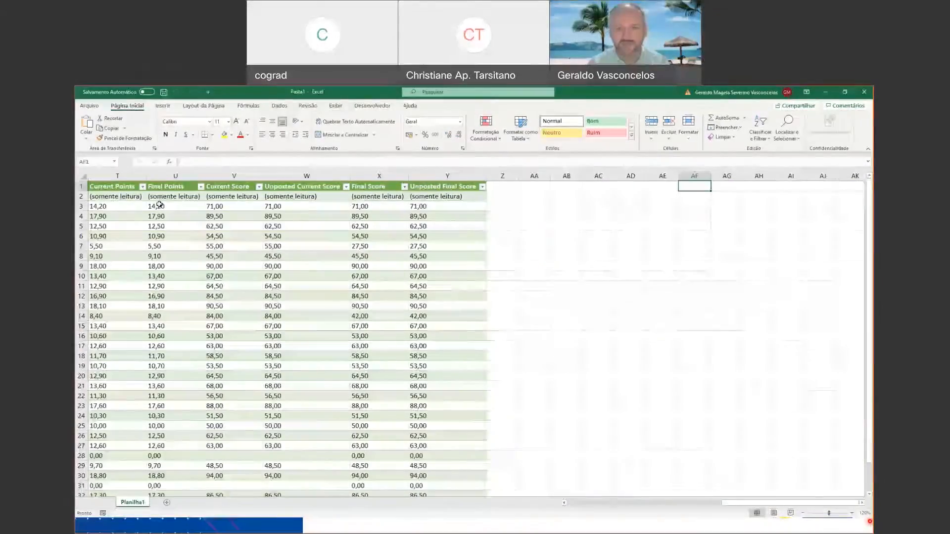
key("Left")
key("Left")
key("Left")
key("Left")
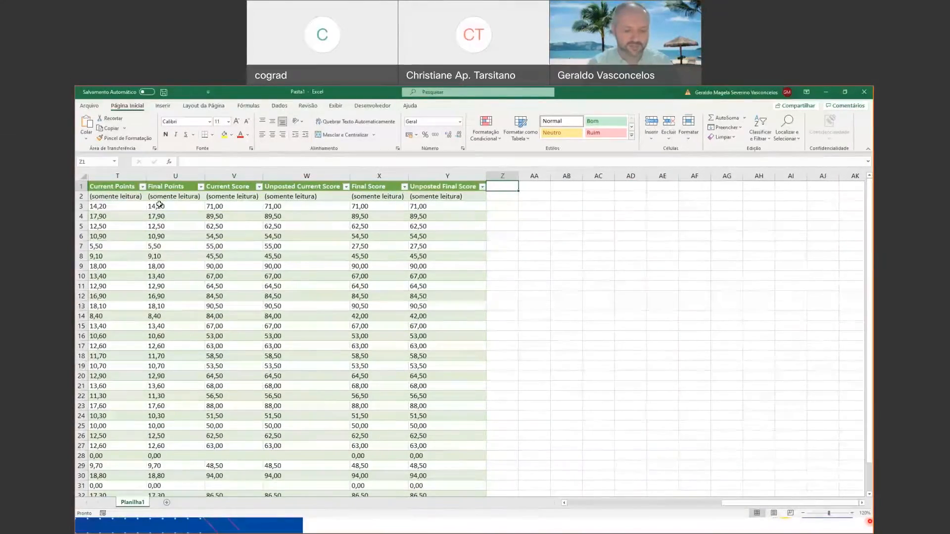
type("NOTA")
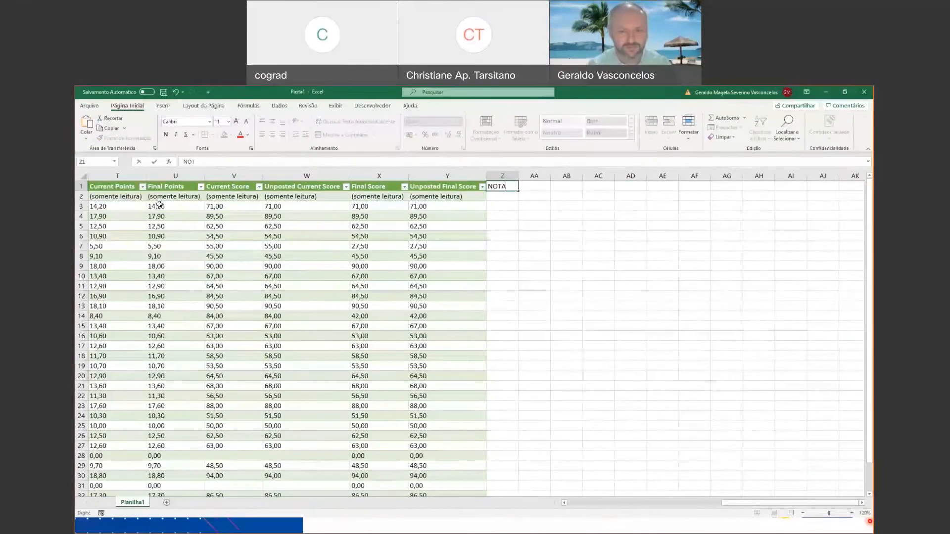
type(" FINAL")
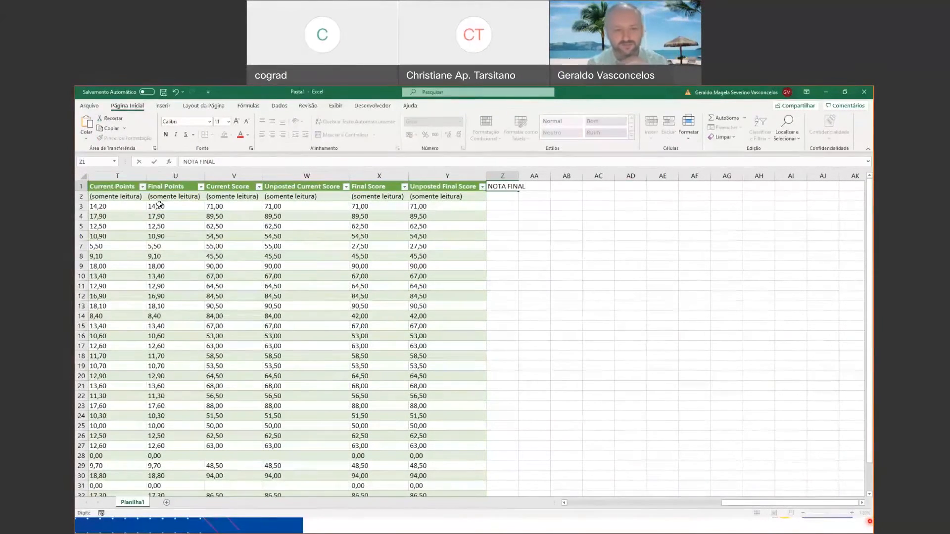
key("Return")
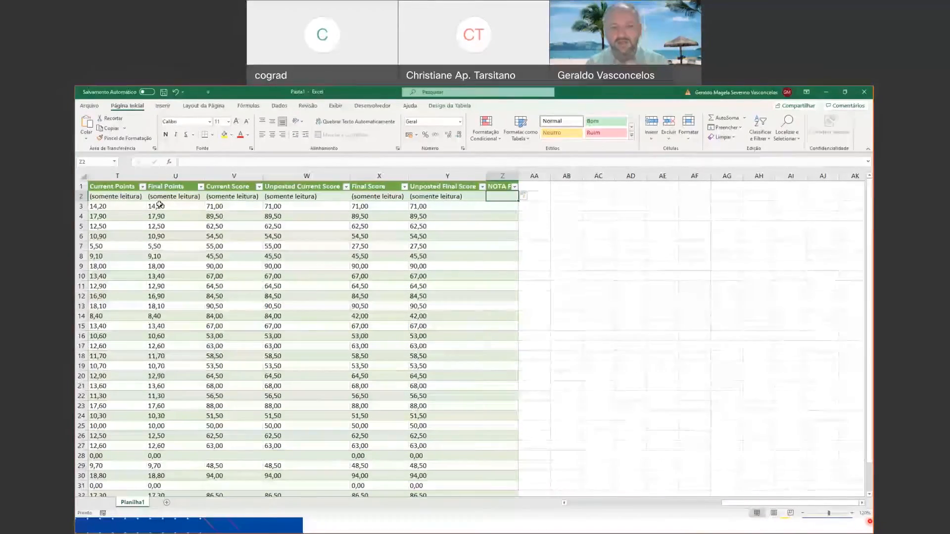
Enter 10 as the points possible for NOTA FINAL in cell Z2.
key("Left")
key("Left")
key("Left")
key("Left")
key("Left")
key("Left")
key("Left")
key("Left")
key("Left")
key("Left")
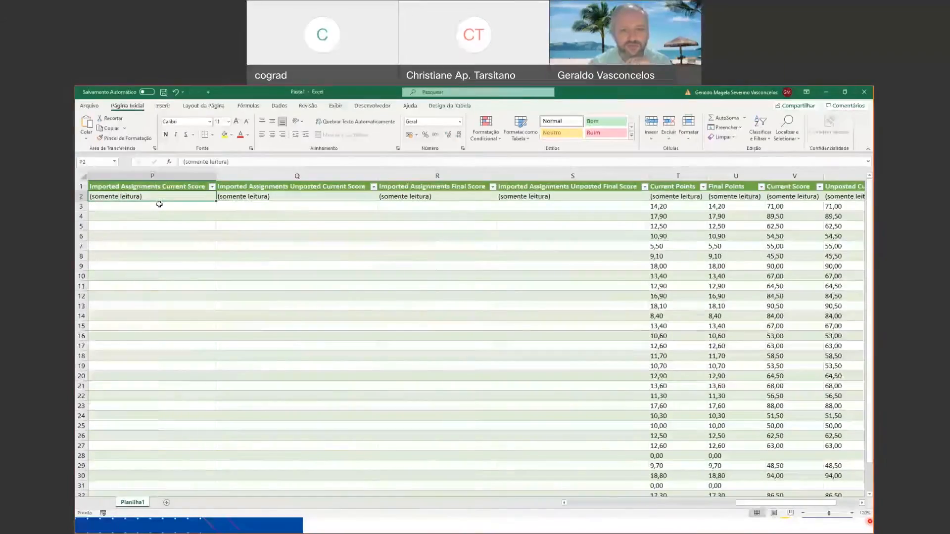
key("Left")
key("Left")
key("Left")
key("Left")
key("Left")
key("Left")
key("Left")
key("Left")
key("Left")
key("Left")
key("Left")
key("Left")
key("Left")
key("Left")
key("Left")
key("Right")
key("Right")
key("Right")
key("Right")
key("Right")
key("Right")
key("Right")
key("Right")
key("Right")
key("Right")
key("Right")
key("Right")
key("Right")
key("Right")
key("Right")
key("Right")
key("Right")
key("Right")
key("Right")
key("Right")
key("Left")
key("Left")
key("Left")
key("Left")
key("Left")
key("Left")
key("Left")
key("Left")
key("Left")
key("Left")
key("Left")
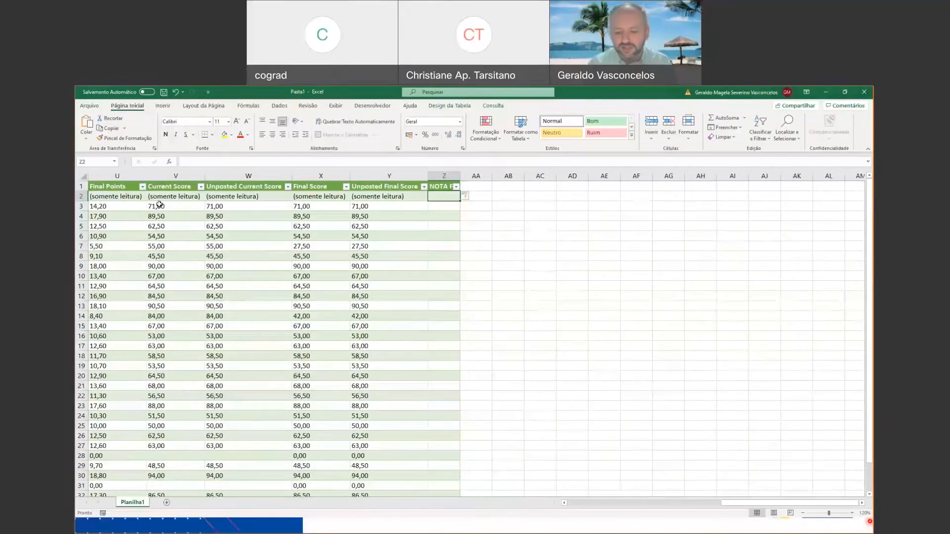
type("10")
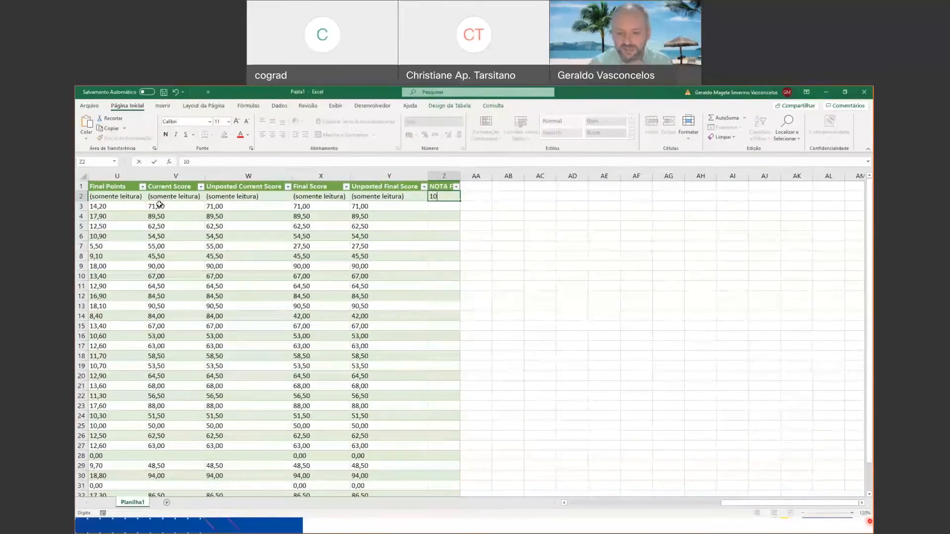
key("Return")
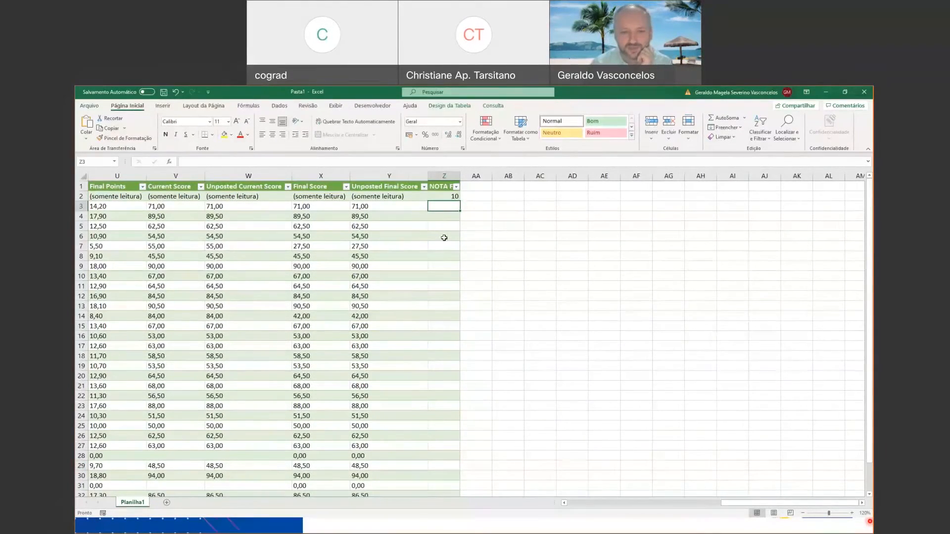
Hide columns B through Y, from ID to Unposted Final Score, leaving Student beside NOTA FINAL.
key("Left")
key("Left")
key("Left")
key("Left")
key("Left")
key("Left")
key("Left")
key("Left")
key("Left")
key("Left")
key("Left")
key("Left")
key("Left")
key("Left")
key("Left")
key("Left")
key("Left")
key("Left")
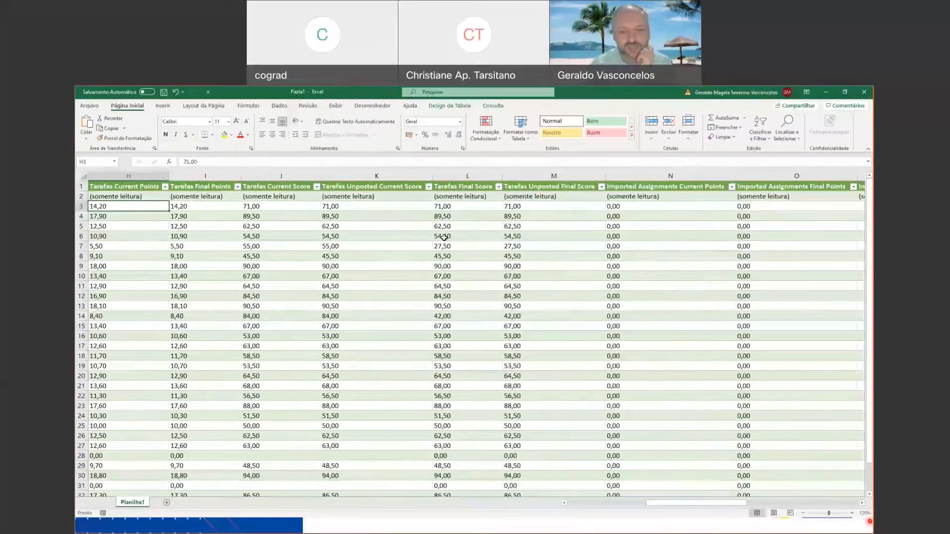
key("Left")
key("Left")
key("Left")
key("Left")
key("Left")
key("Left")
key("Right")
key("Right")
key("Right")
key("Right")
key("Right")
key("Right")
key("Right")
key("Right")
key("Right")
key("Right")
key("Right")
key("Right")
key("Right")
key("Right")
key("Right")
key("Right")
key("Right")
key("Right")
key("Right")
key("Right")
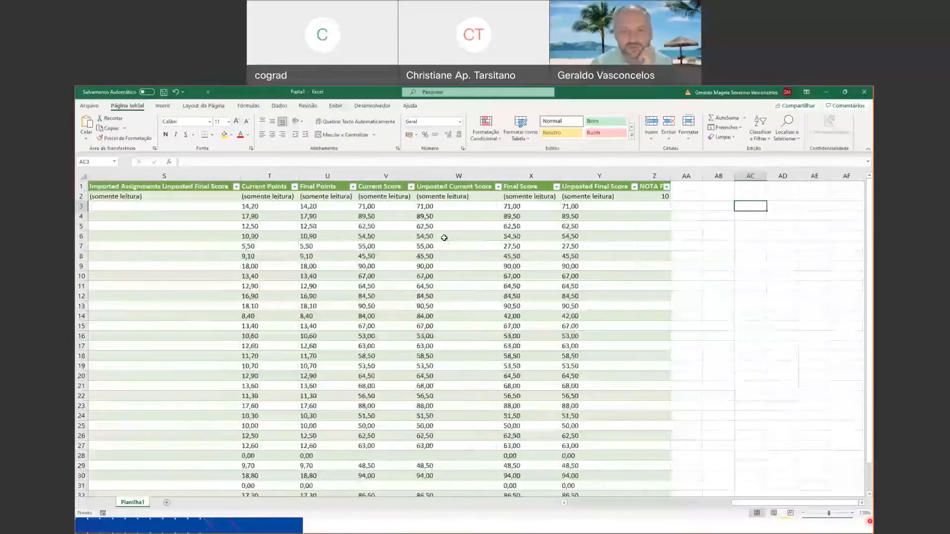
left_click_drag(599, 176, 127, 177)
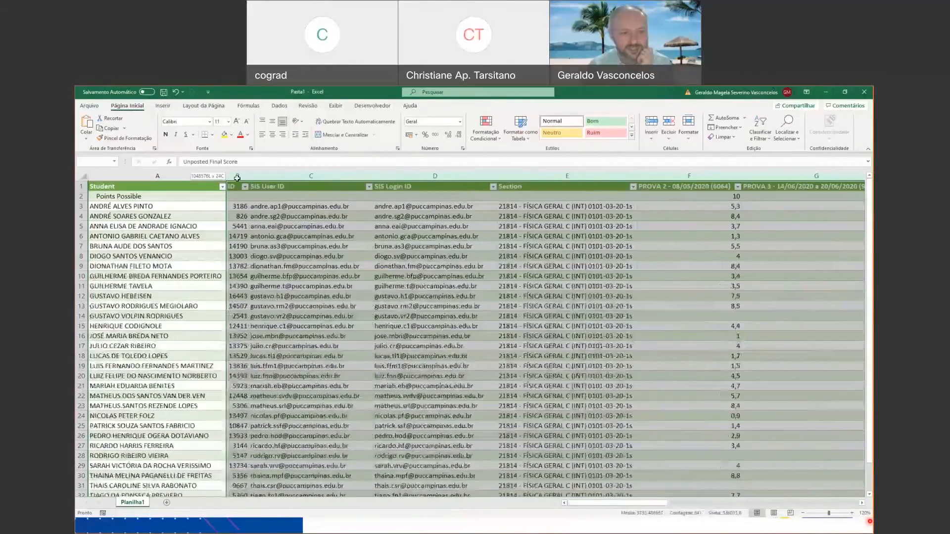
right_click(278, 178)
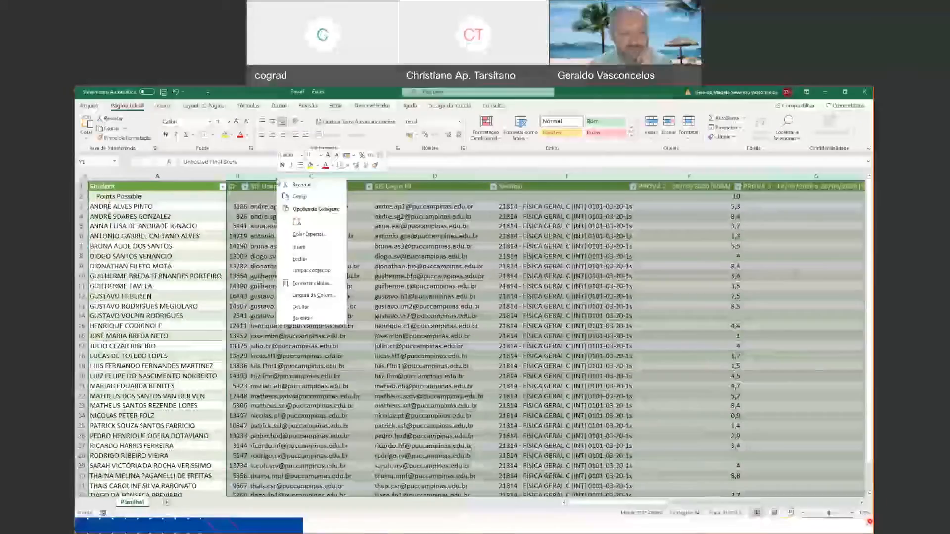
left_click(311, 307)
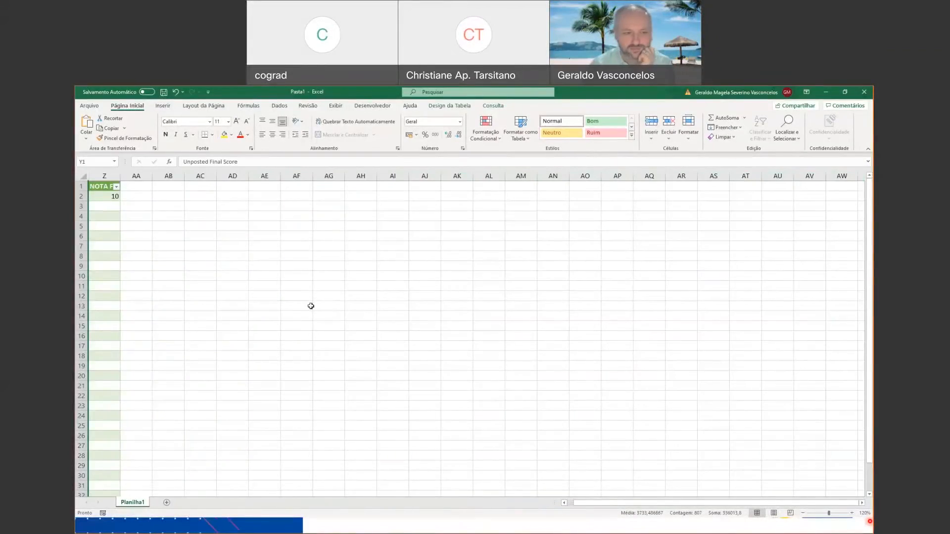
Enter the NOTA FINAL grades 5, 6,5, 7, 5, 8, 2, 2 and 2 for the first eight students in Z3:Z10.
key("Left")
key("Down")
key("Right")
key("Down")
type("5")
key("Return")
type("6,5")
key("Return")
type("7")
key("Return")
type("5")
key("Return")
type("8")
key("Return")
type("2")
key("Return")
type("2")
key("Return")
type("2")
left_click(304, 329)
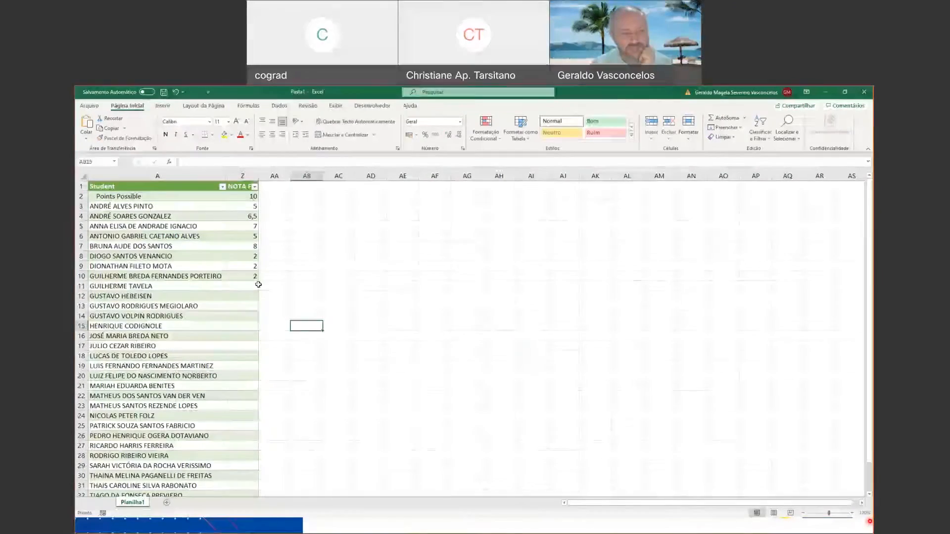
Fill the grade 2 from Z10 down the NOTA FINAL column to the last student in row 34.
left_click(255, 278)
left_click_drag(258, 282, 255, 470)
left_click(251, 266)
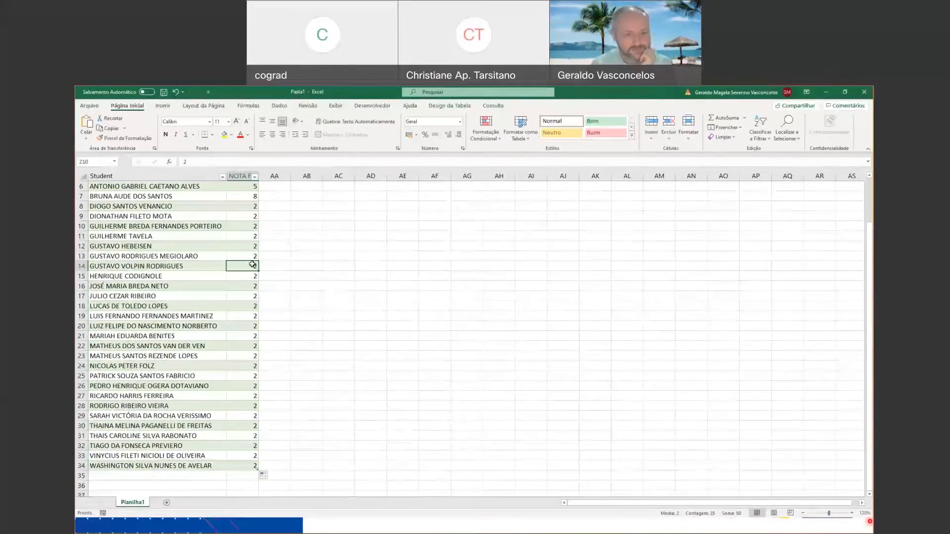
scroll(251, 277, "up", 2)
Unhide the columns between Student and NOTA FINAL.
left_click(249, 173)
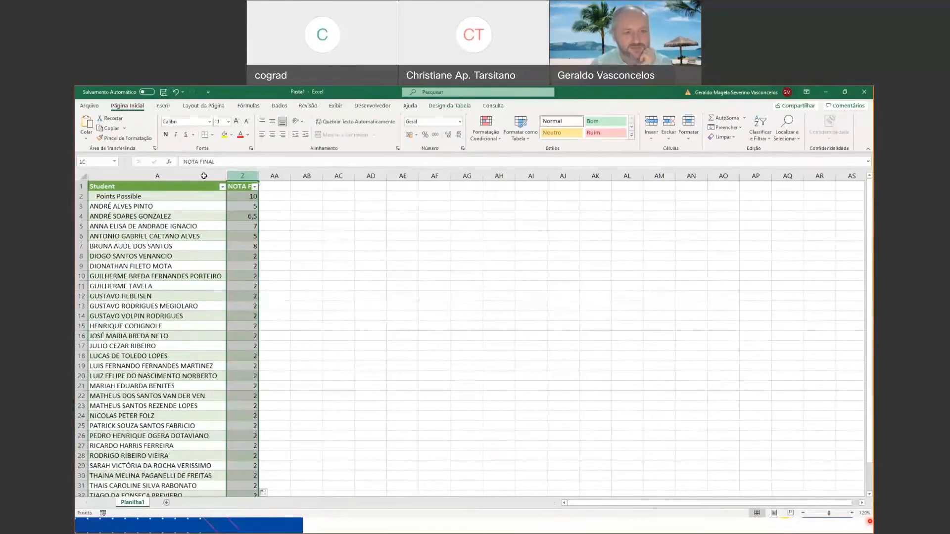
left_click(204, 177, "shift")
right_click(204, 177)
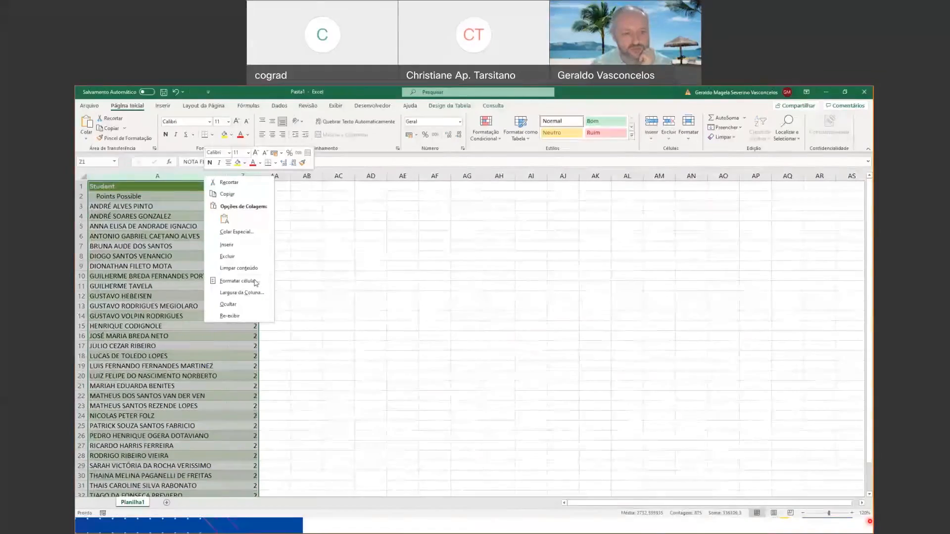
left_click(239, 317)
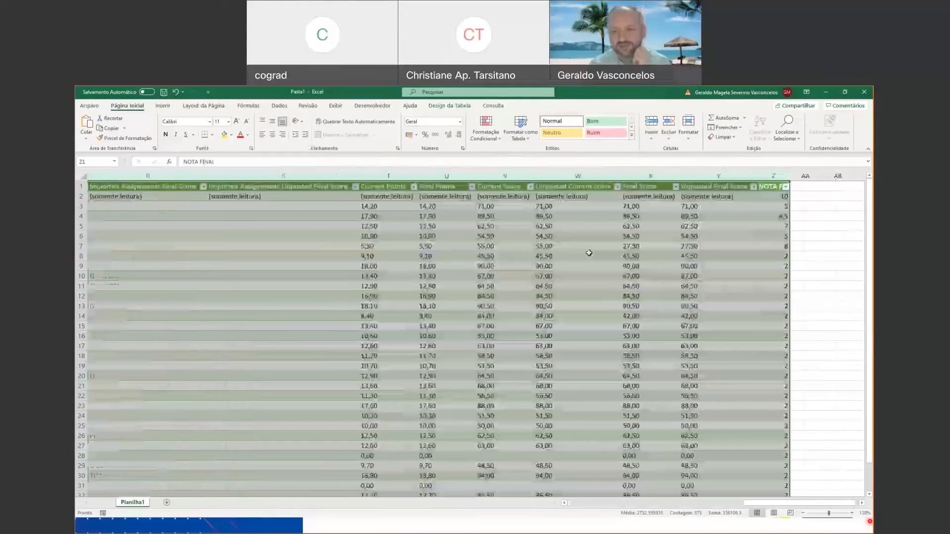
left_click(782, 247)
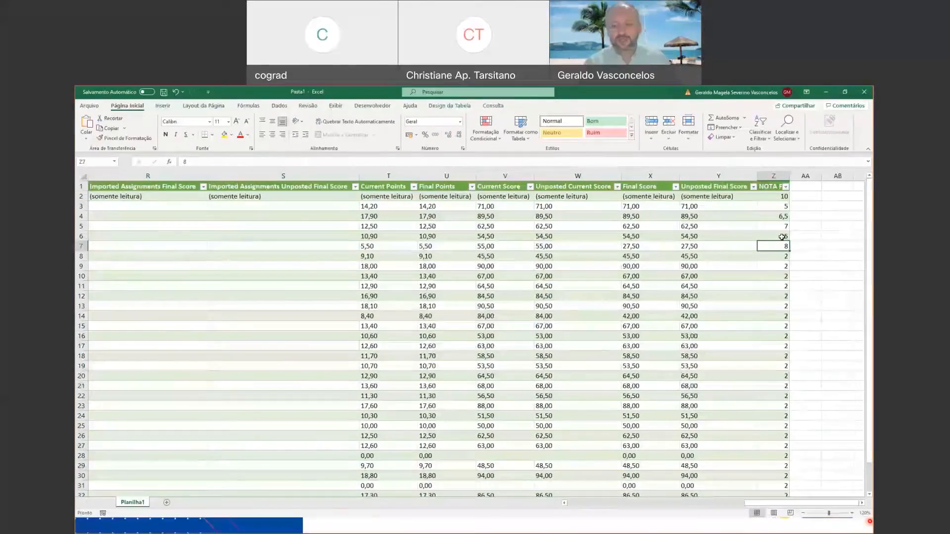
Review the restored table from the NOTA FINAL grades back to the Student column.
left_click(782, 237)
key("Up")
key("Up")
key("Up")
key("Up")
key("Up")
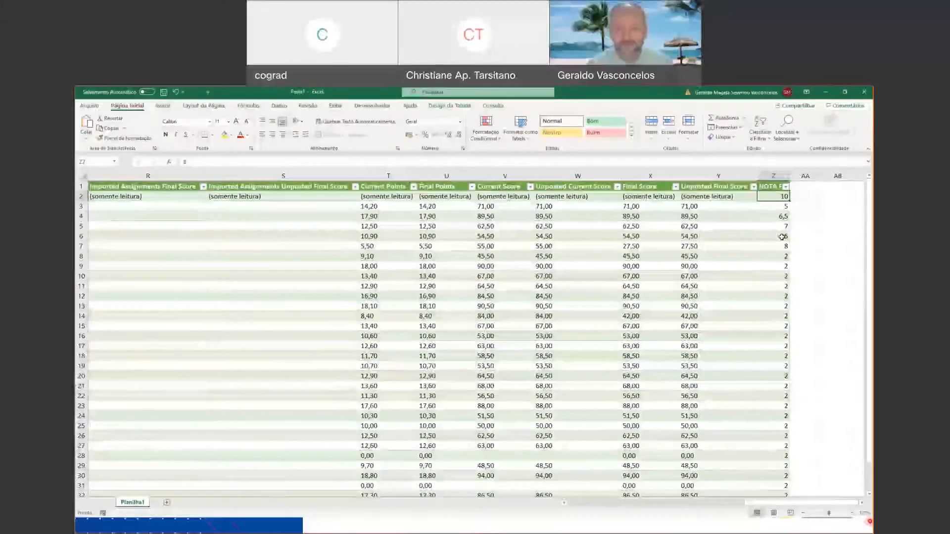
key("Left")
key("Left")
key("Left")
key("Left")
key("Left")
key("Left")
key("Left")
key("Left")
key("Left")
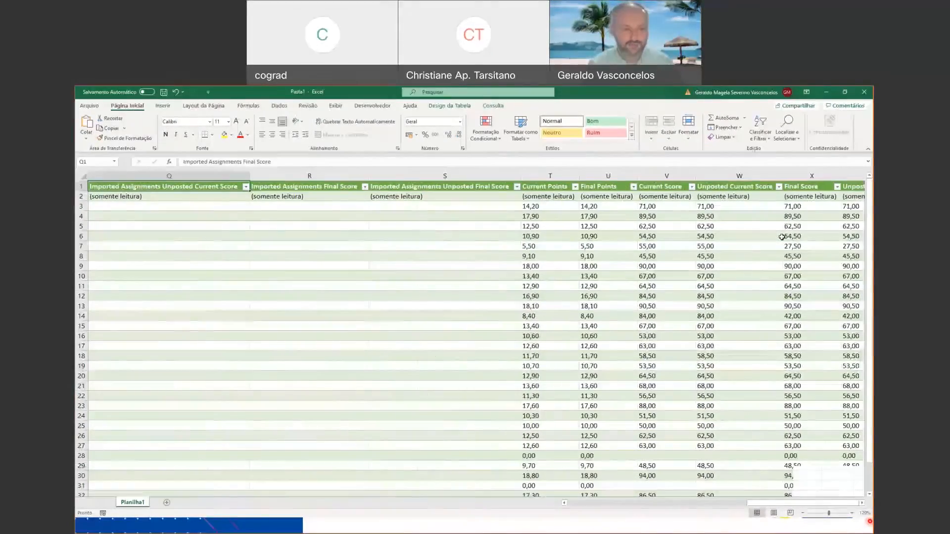
key("ctrl+Home")
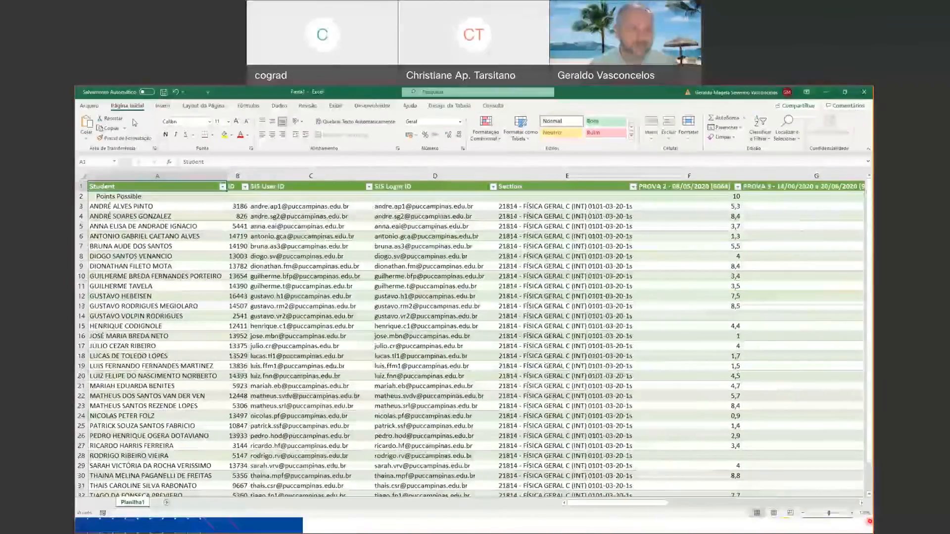
Start saving the workbook as a new file in the Downloads folder.
left_click(90, 106)
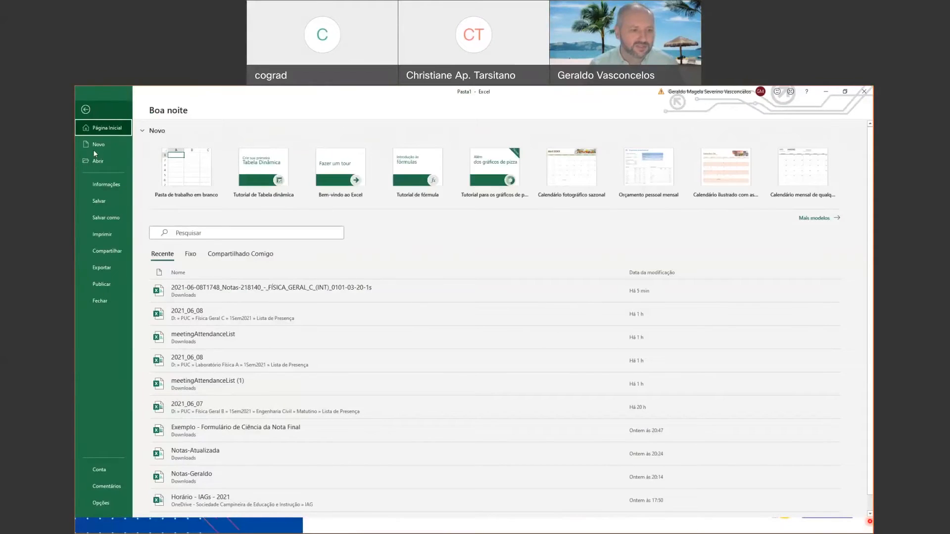
left_click(109, 223)
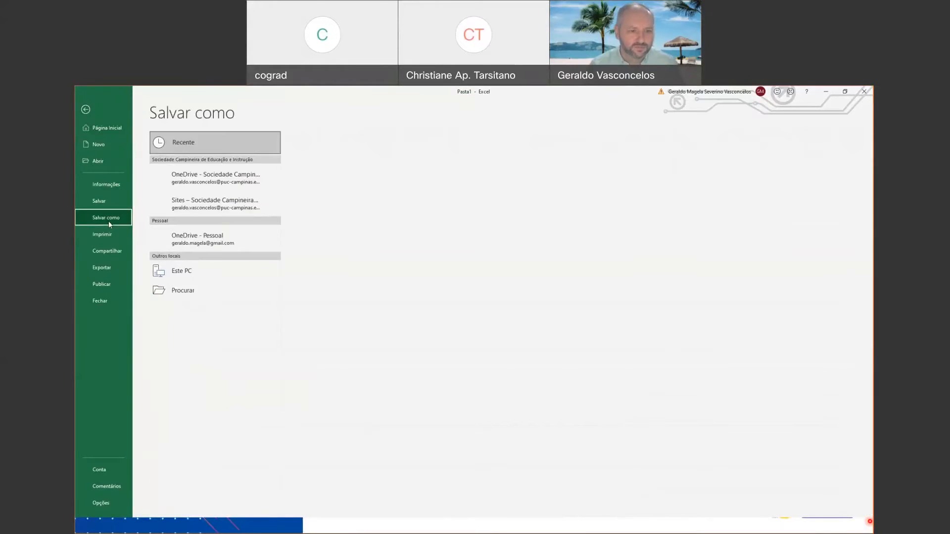
left_click(179, 312)
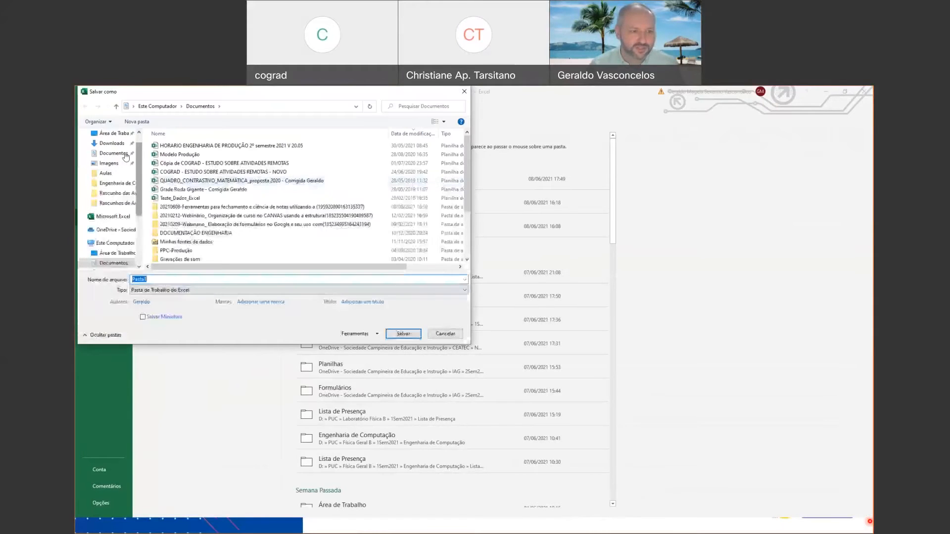
left_click(113, 144)
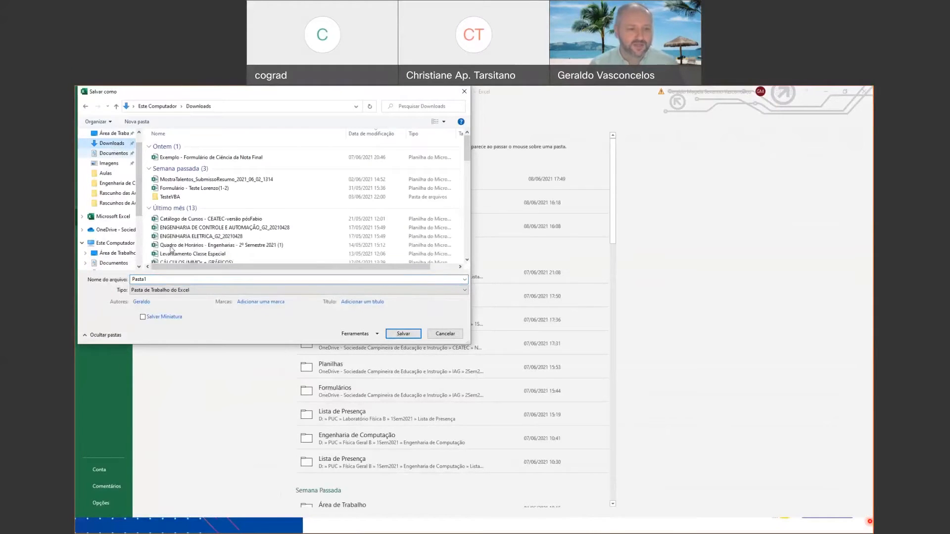
Name the new file Notas_Atualizadas.
left_click(168, 279)
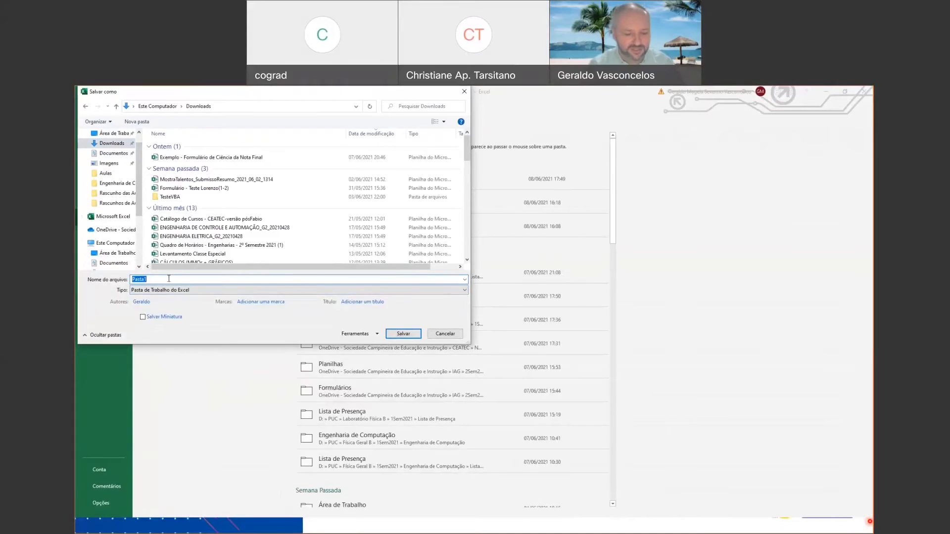
type("nO")
key("BackSpace")
key("BackSpace")
type("nOT")
key("BackSpace")
key("BackSpace")
key("BackSpace")
type("Notas_")
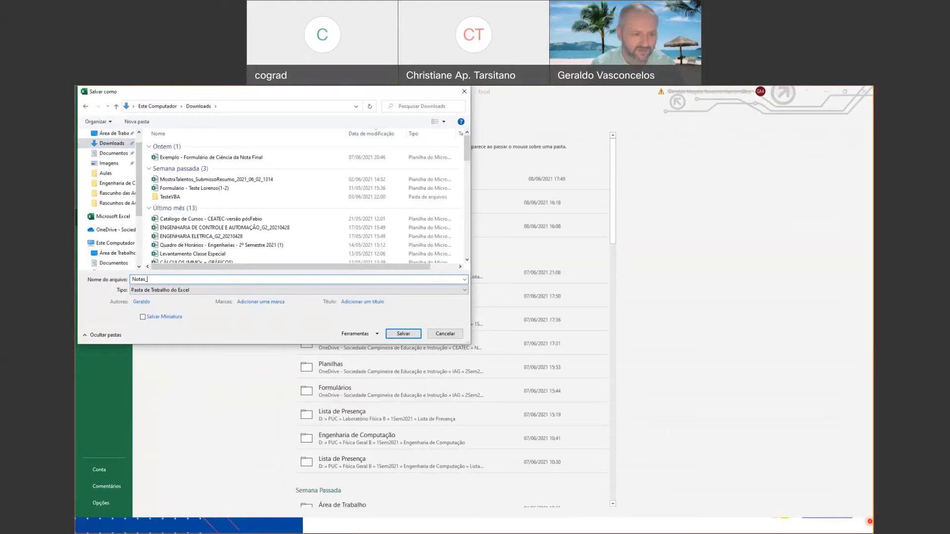
type("Atualizadas")
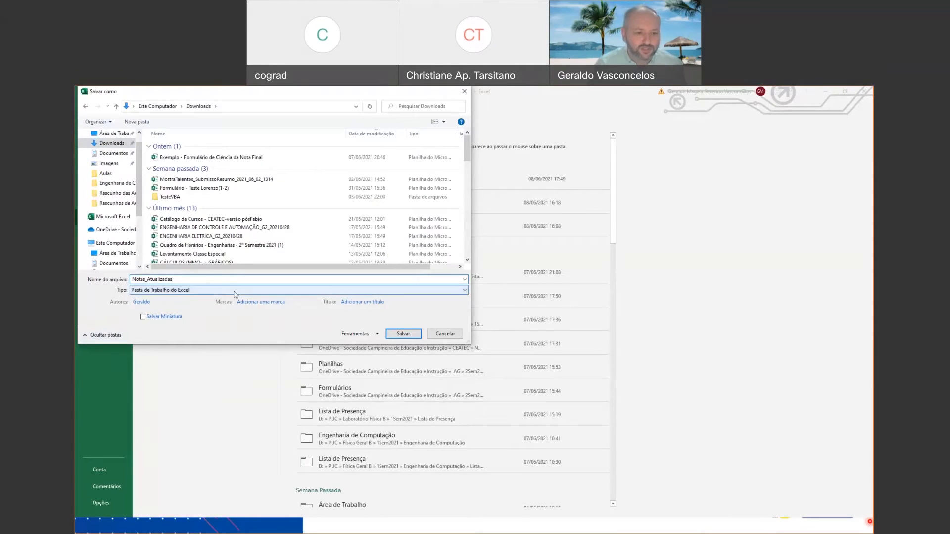
Save the file in the CSV UTF-8 (Delimitado por vírgulas) format and close the workbook after checking the NOTA FINAL column.
left_click(437, 294)
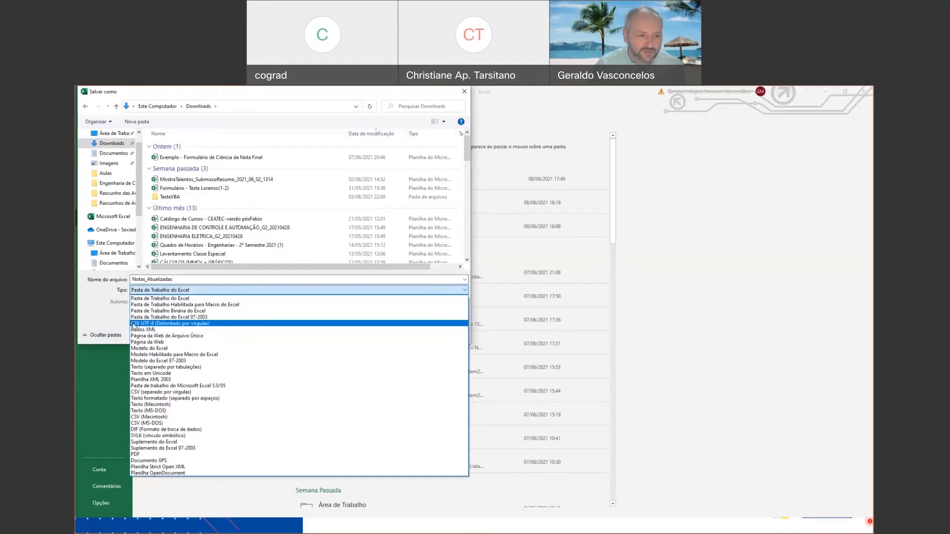
left_click(208, 324)
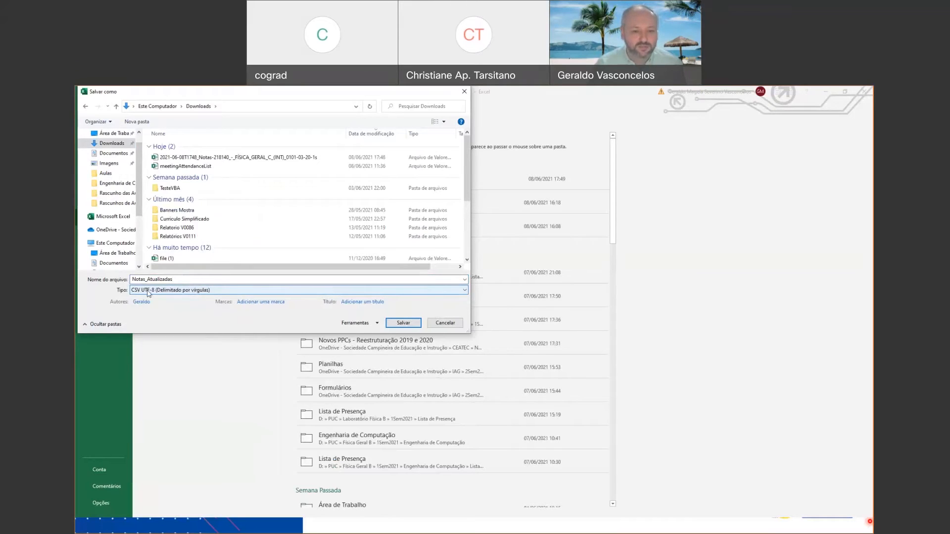
left_click(407, 324)
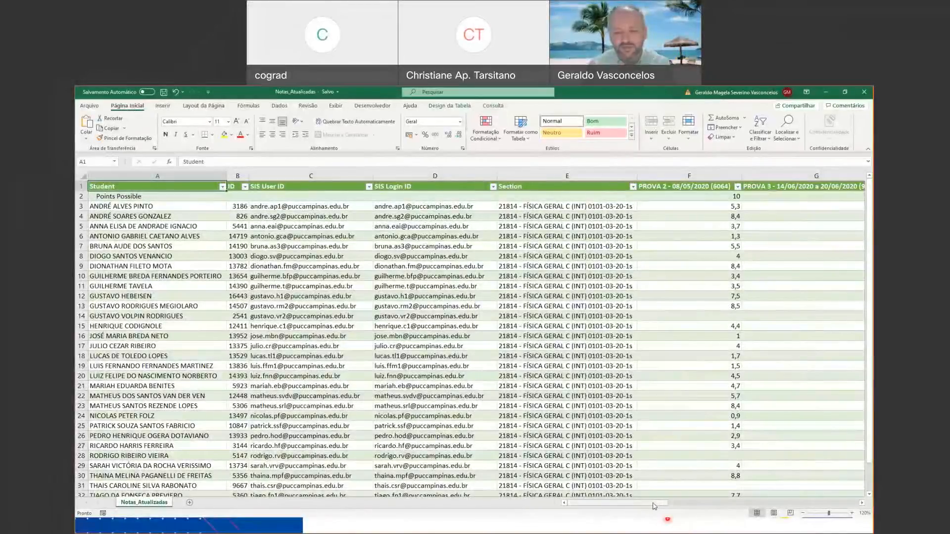
left_click_drag(654, 505, 829, 499)
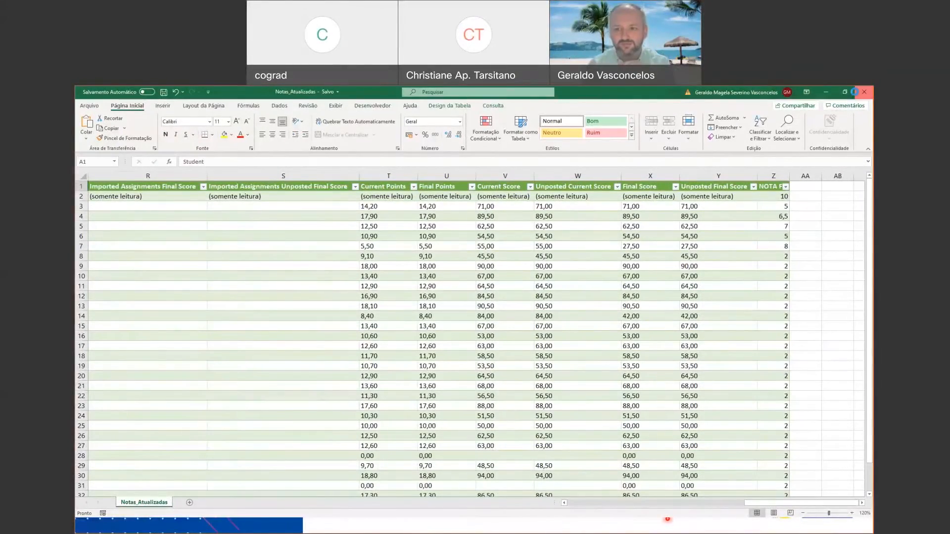
left_click(865, 92)
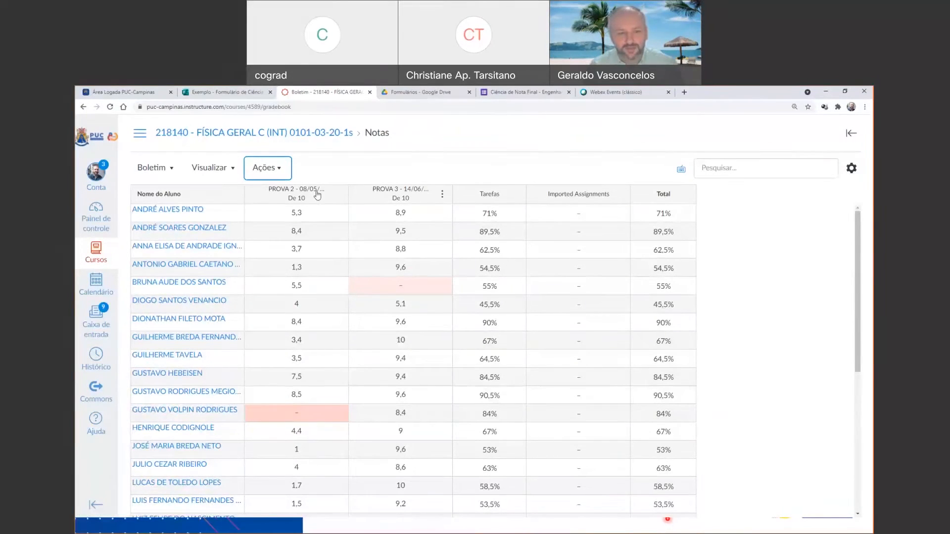
Import the Notas_Atualizadas file from the Downloads folder into the course gradebook.
left_click(280, 173)
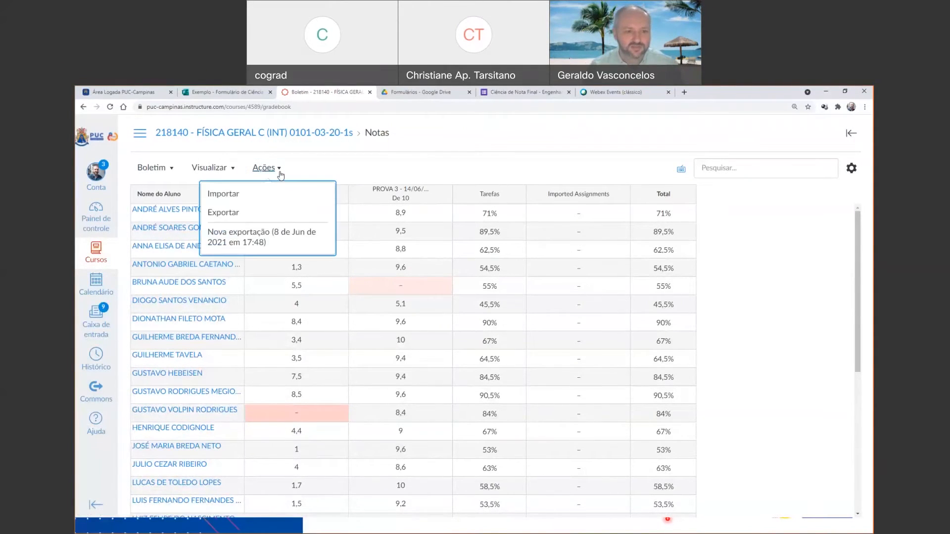
left_click(233, 196)
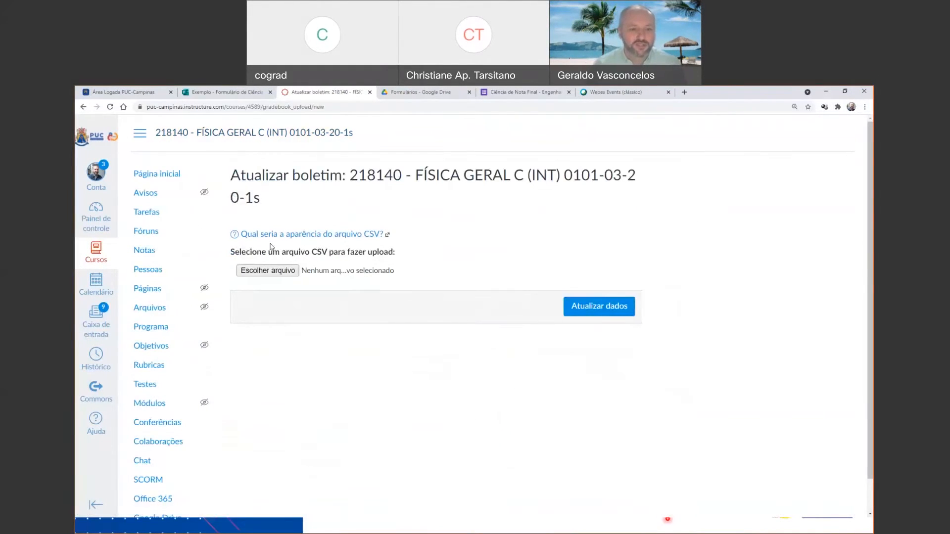
left_click(286, 275)
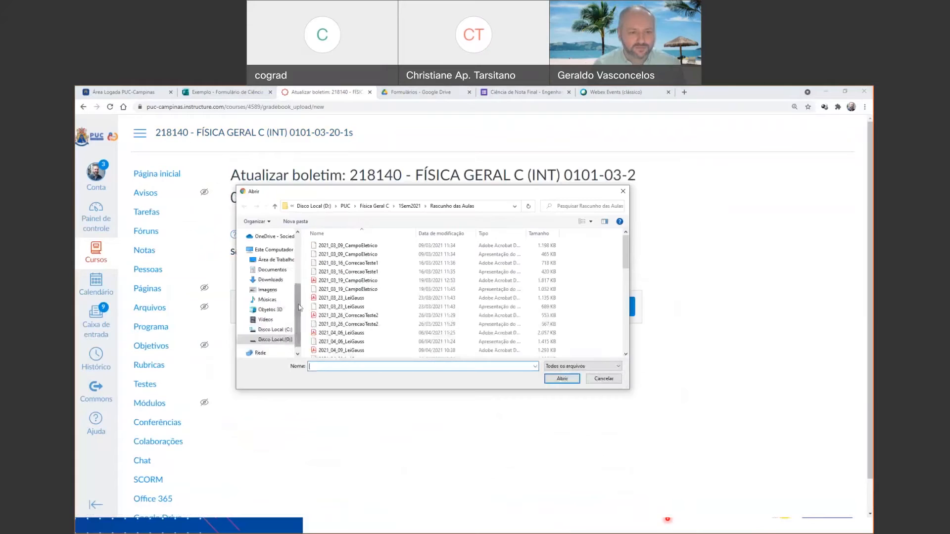
left_click(277, 262)
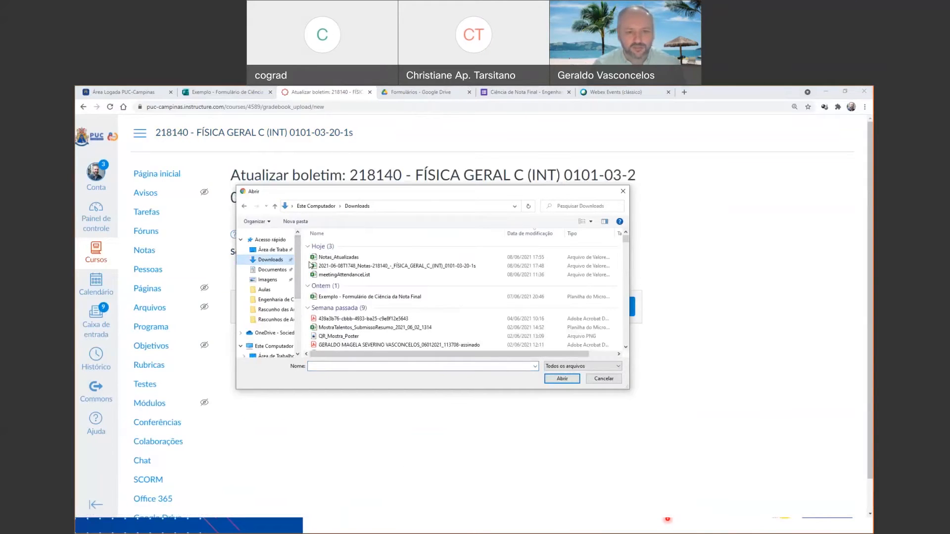
left_click(339, 258)
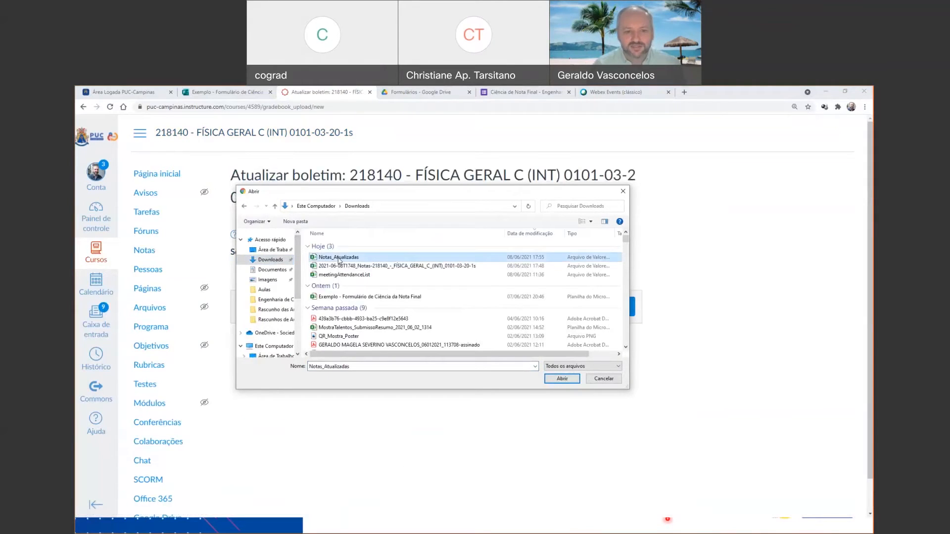
left_click(572, 381)
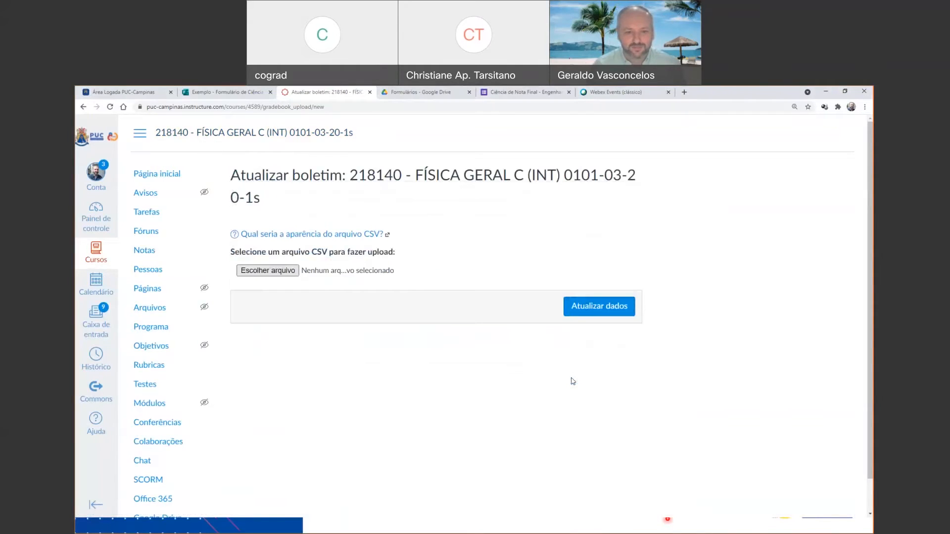
left_click(607, 307)
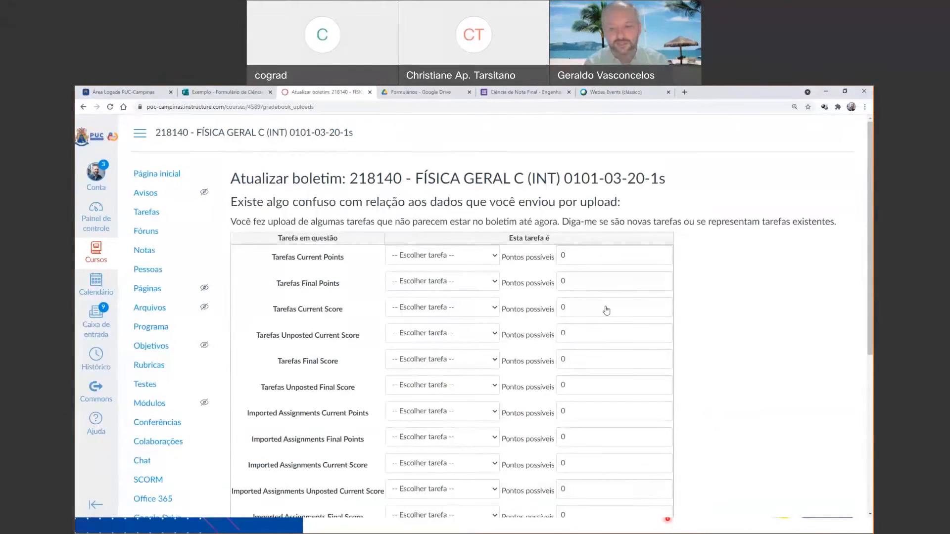
Set the six Tarefas columns, from Tarefas Current Points to Tarefas Unposted Final Score, to "Falso, ignore isto.".
scroll(607, 311, "down", 3)
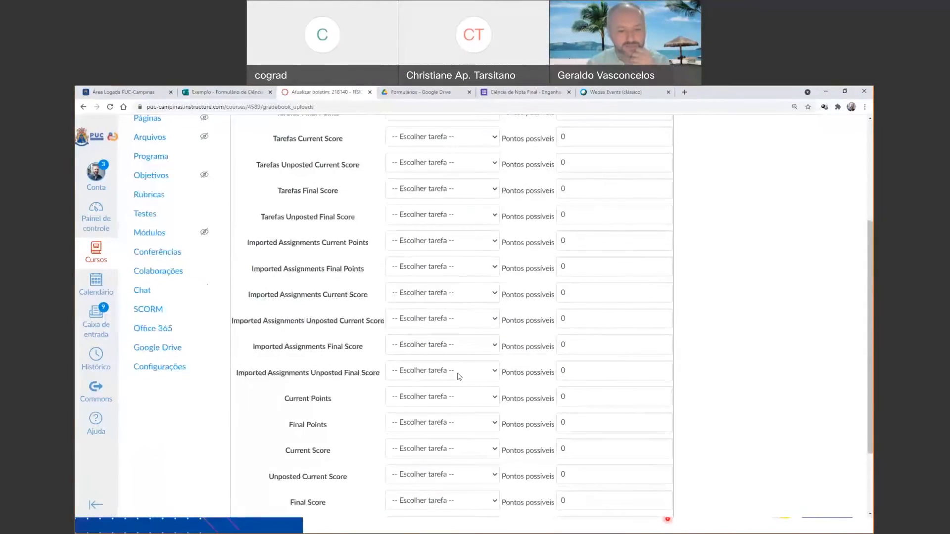
scroll(459, 377, "down", 2)
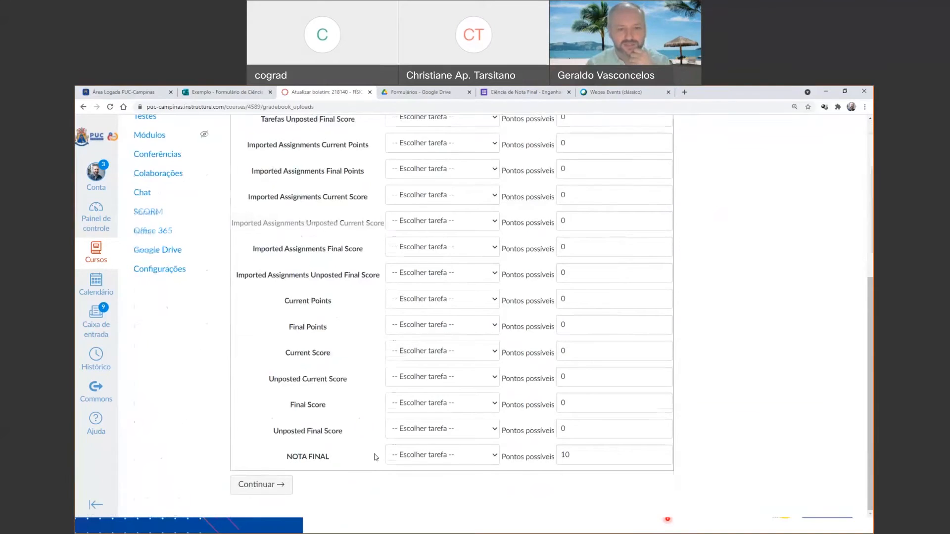
scroll(375, 454, "up", 5)
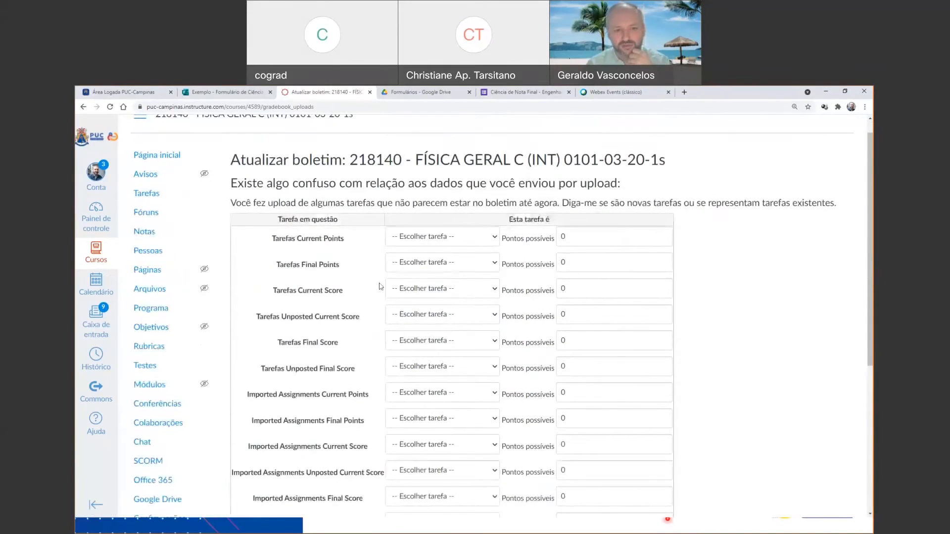
left_click(495, 240)
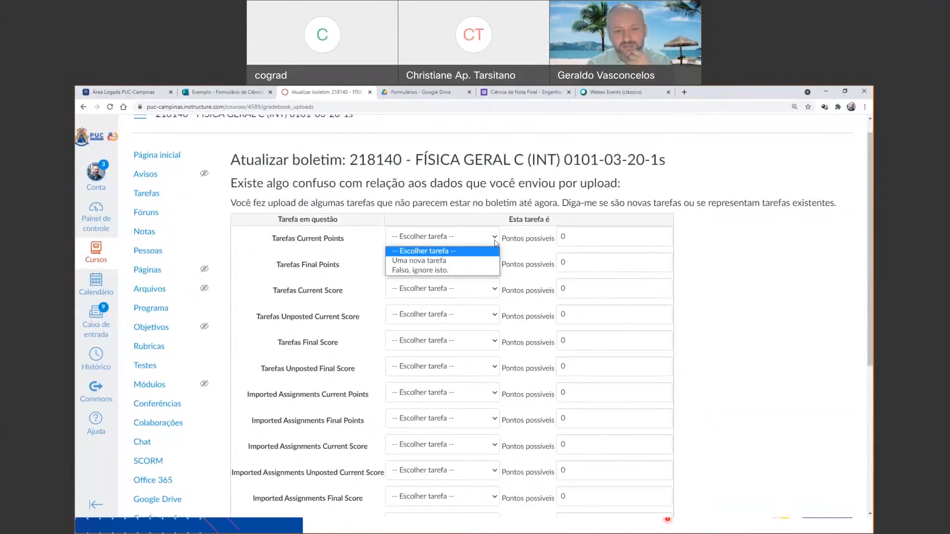
left_click(411, 270)
left_click(446, 263)
left_click(456, 296)
left_click(472, 290)
left_click(478, 321)
left_click(478, 320)
left_click(465, 348)
left_click(460, 341)
left_click(460, 374)
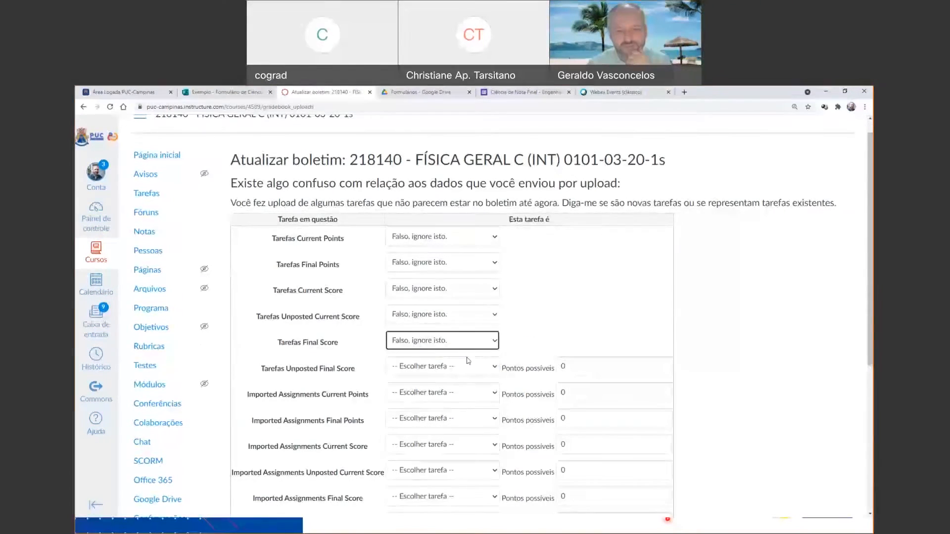
scroll(469, 272, "down", 4)
left_click(473, 158)
left_click(463, 193)
Set the six Imported Assignments columns, from Current Points to Unposted Final Score, to "Falso, ignore isto.".
left_click(462, 184)
left_click(452, 216)
left_click(451, 212)
left_click(441, 244)
left_click(442, 238)
left_click(441, 270)
left_click(441, 266)
left_click(441, 296)
left_click(440, 290)
left_click(439, 321)
scroll(439, 321, "down", 1)
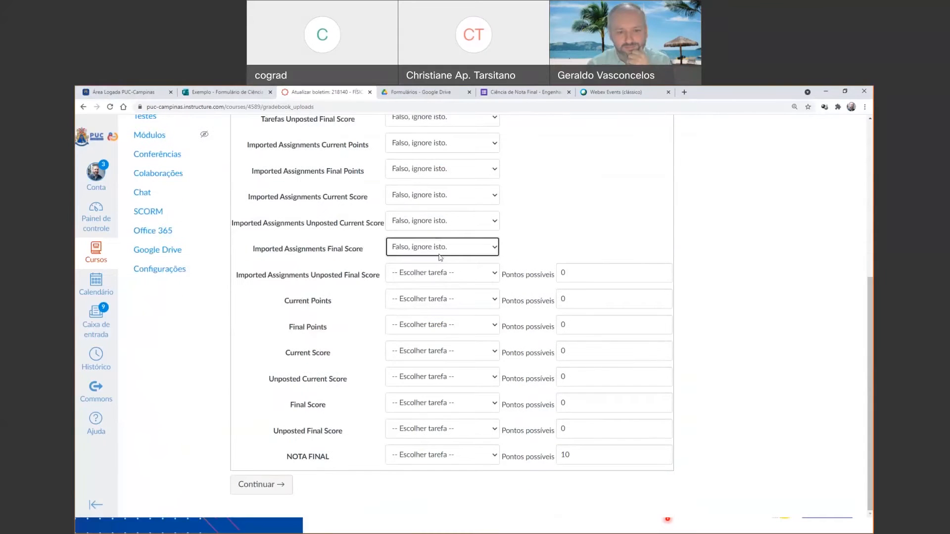
left_click(440, 273)
left_click(438, 307)
Set the six overall columns, from Current Points to Unposted Final Score, to "Falso, ignore isto.".
left_click(440, 299)
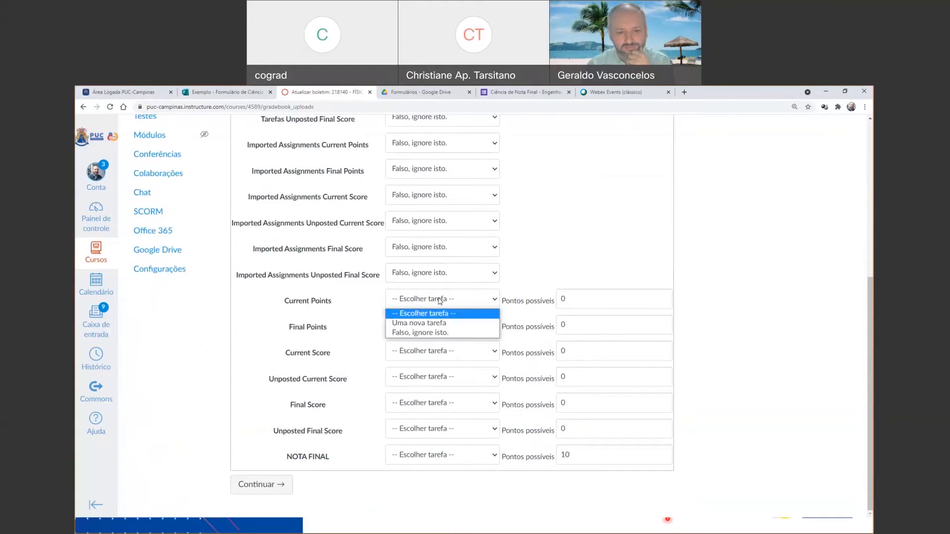
left_click(440, 333)
left_click(441, 325)
left_click(441, 359)
left_click(440, 351)
left_click(442, 384)
left_click(448, 377)
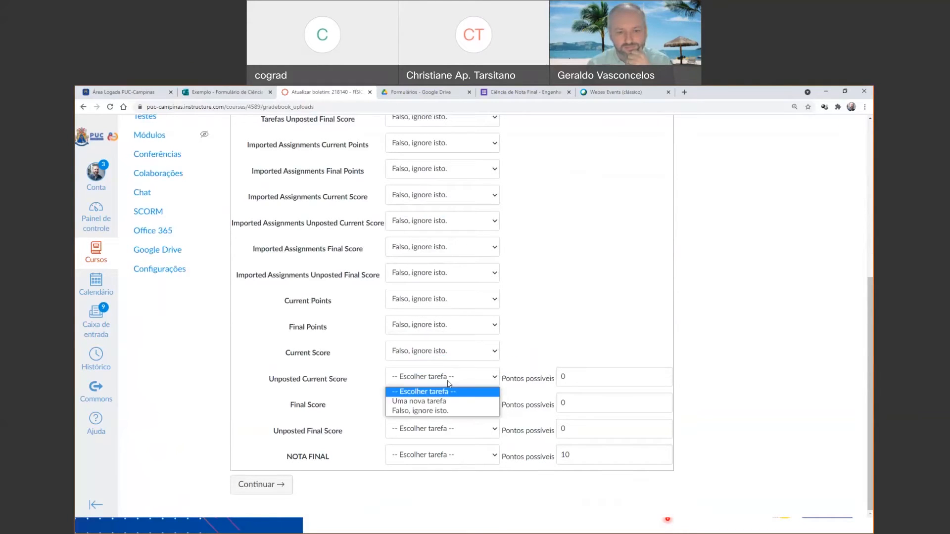
left_click(442, 411)
left_click(442, 403)
left_click(449, 438)
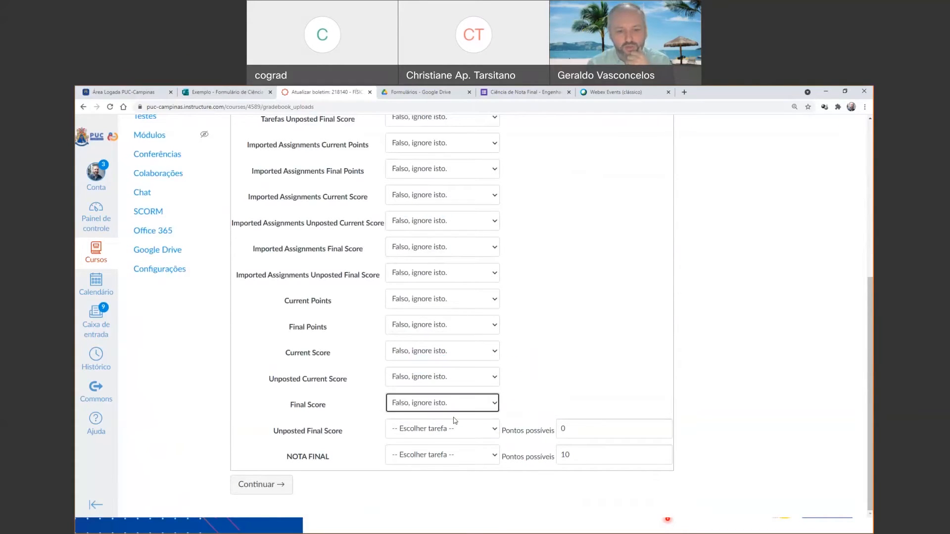
left_click(454, 429)
left_click(455, 464)
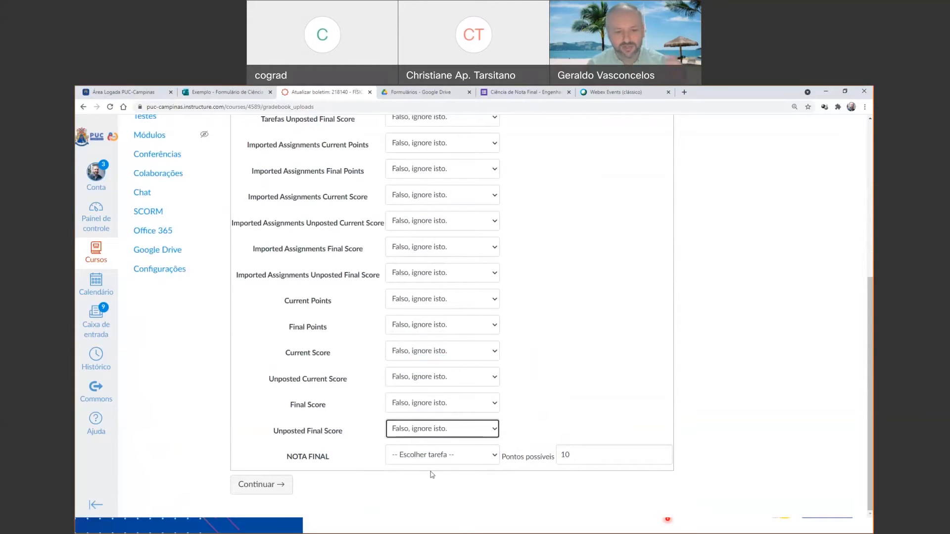
Mark NOTA FINAL as "Uma nova tarefa" and continue the import.
left_click(456, 456)
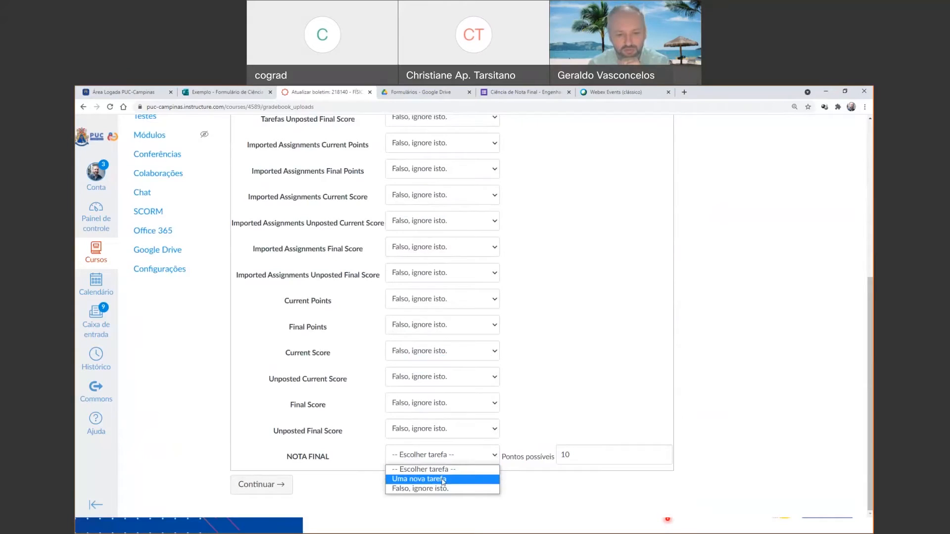
left_click(444, 479)
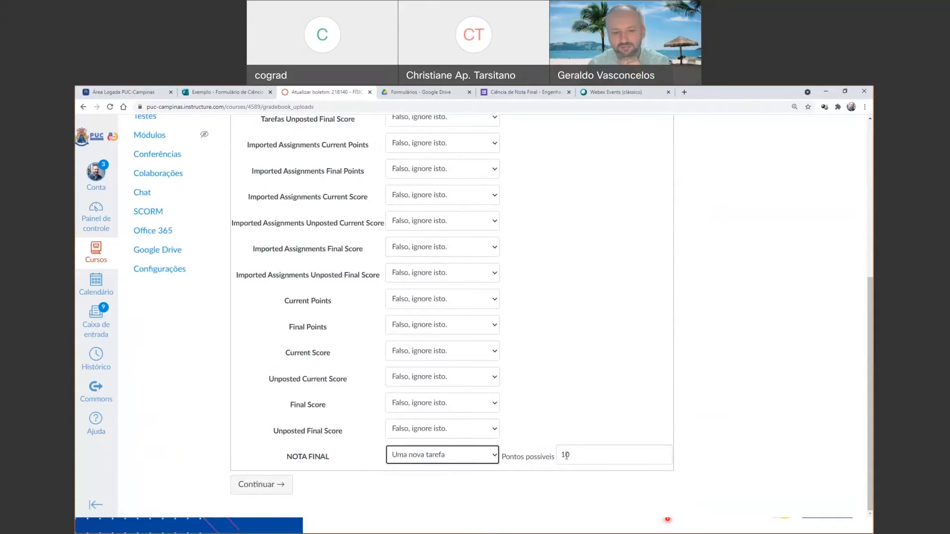
left_click(286, 487)
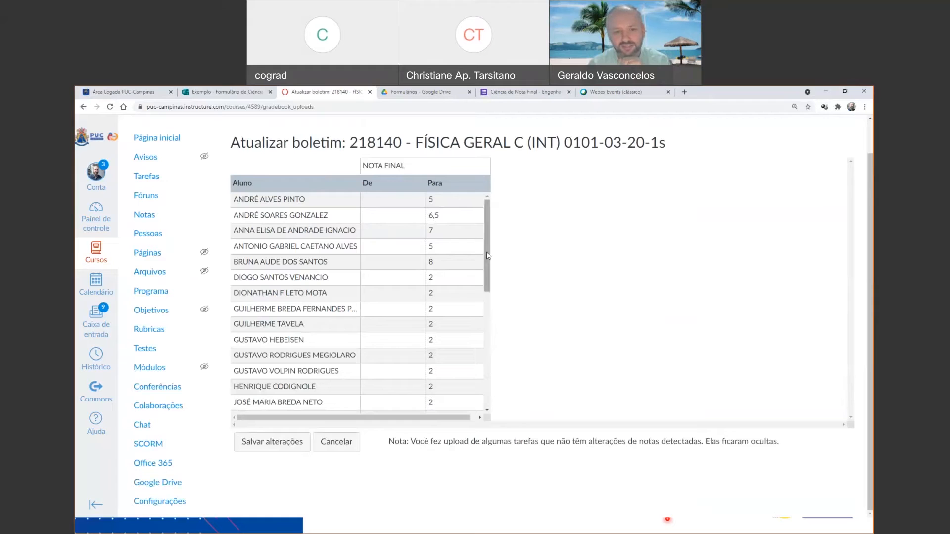
Review the imported NOTA FINAL grades, save the changes to the gradebook and accept the redirect notice.
mouse_move(487, 256)
left_mouse_down()
mouse_move(487, 365)
mouse_move(487, 256)
left_mouse_up()
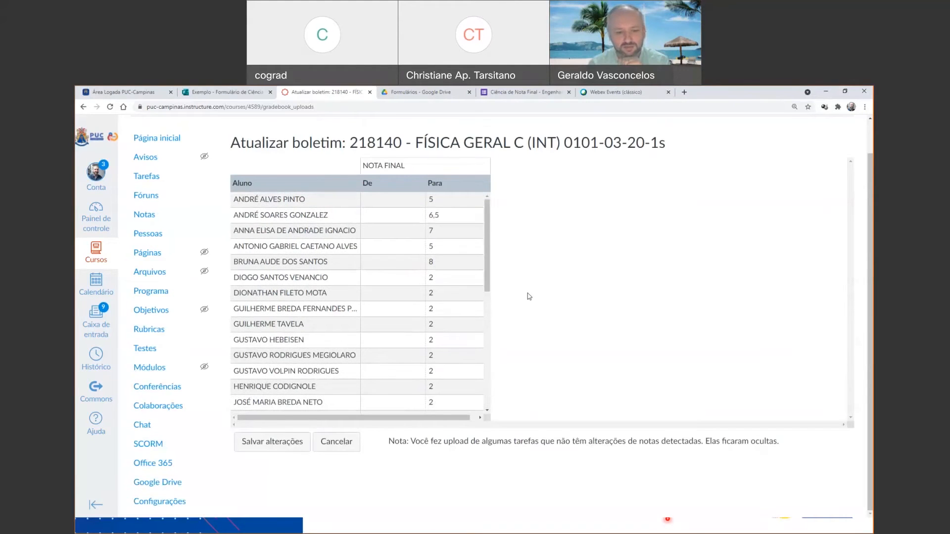
left_click(280, 445)
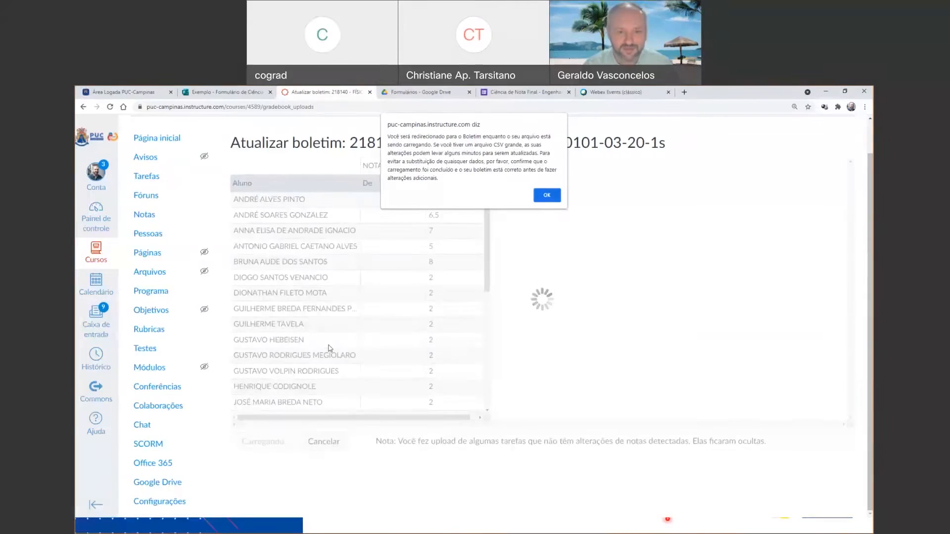
left_click(549, 196)
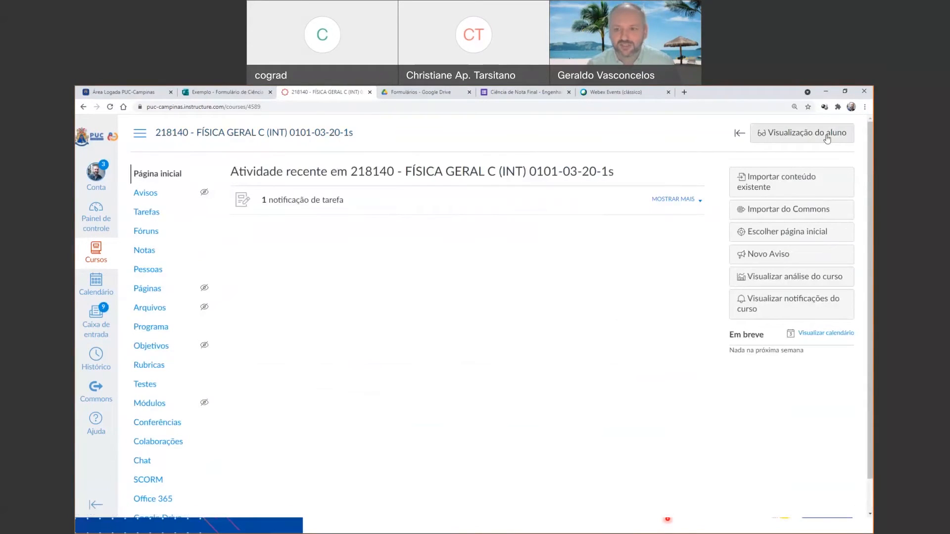
Check the course's Notas page in student view, leave that view and return to the course home page.
left_click(827, 138)
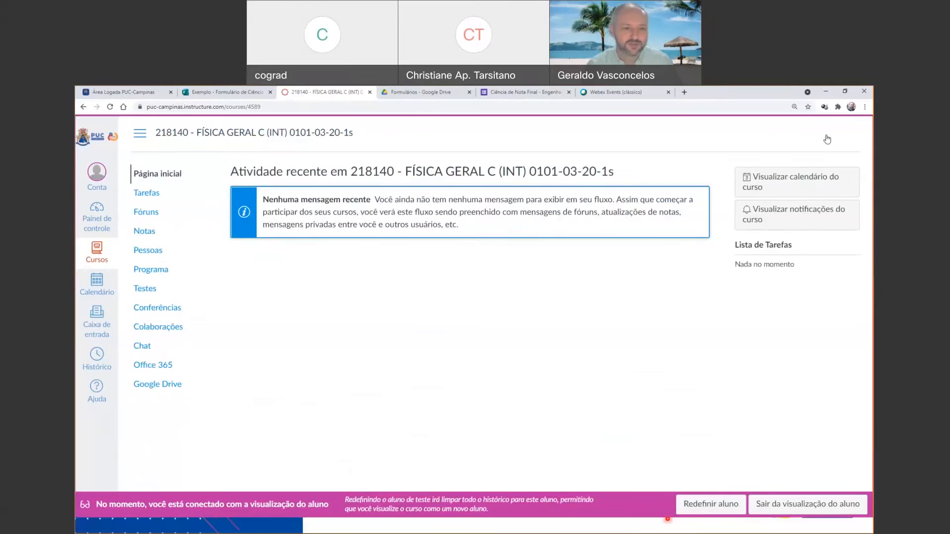
left_click(142, 235)
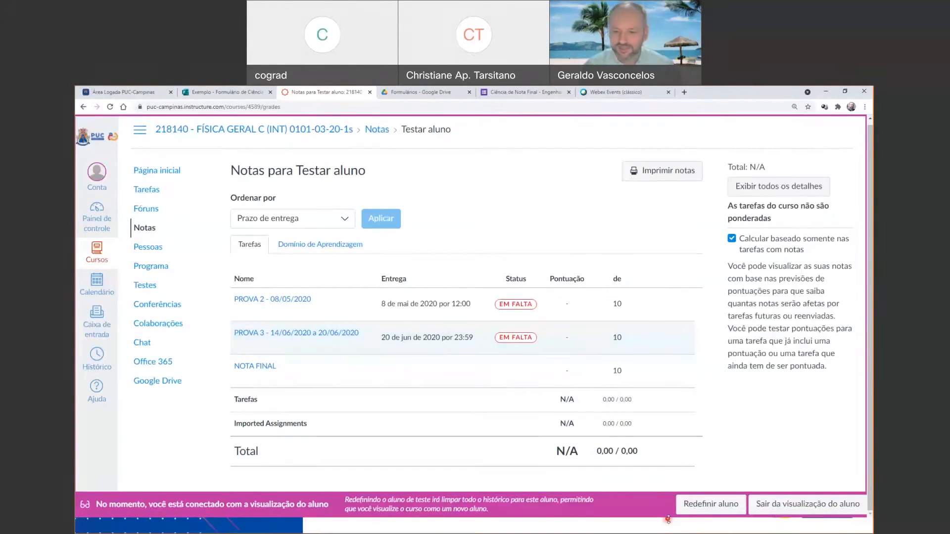
left_click(772, 504)
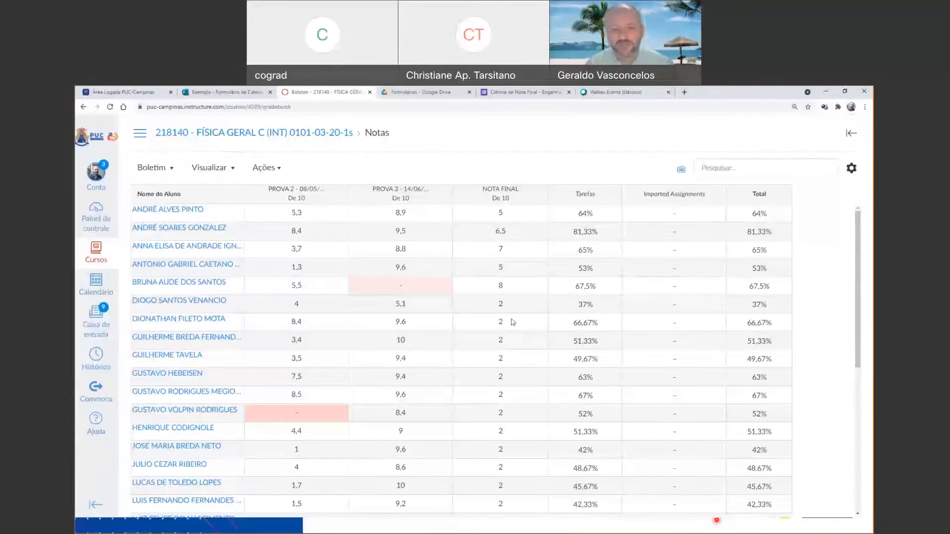
left_click(283, 132)
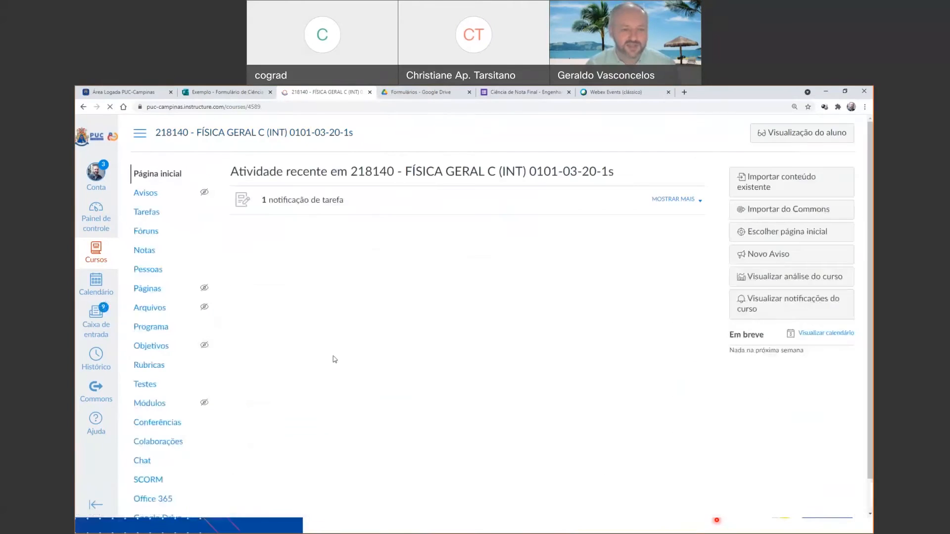
Delete the NOTA FINAL assignment from the course's Tarefas list and confirm the deletion.
scroll(332, 375, "down", 1)
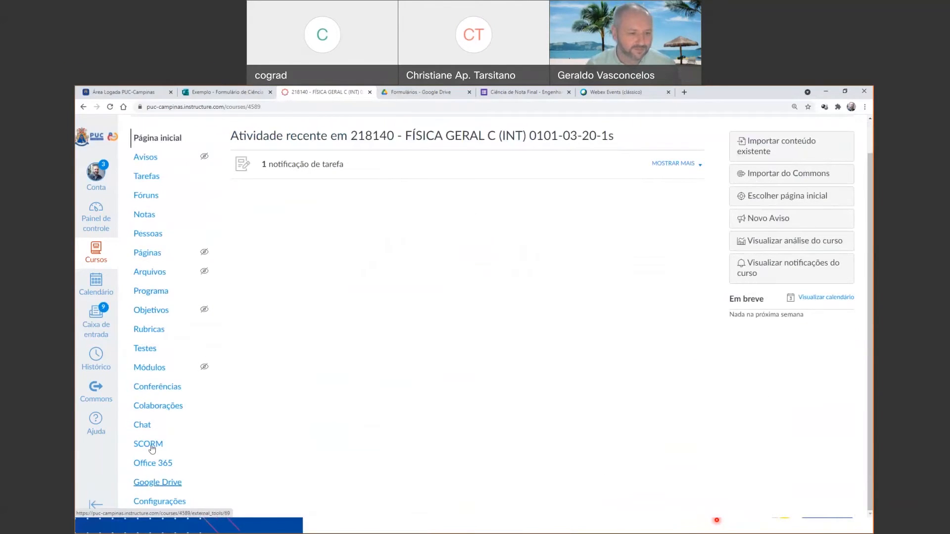
left_click(151, 179)
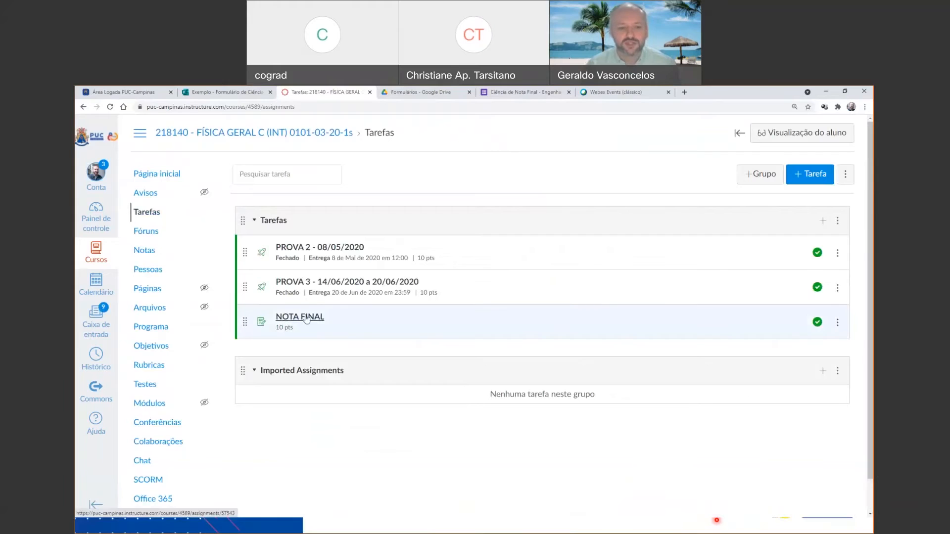
left_click(840, 322)
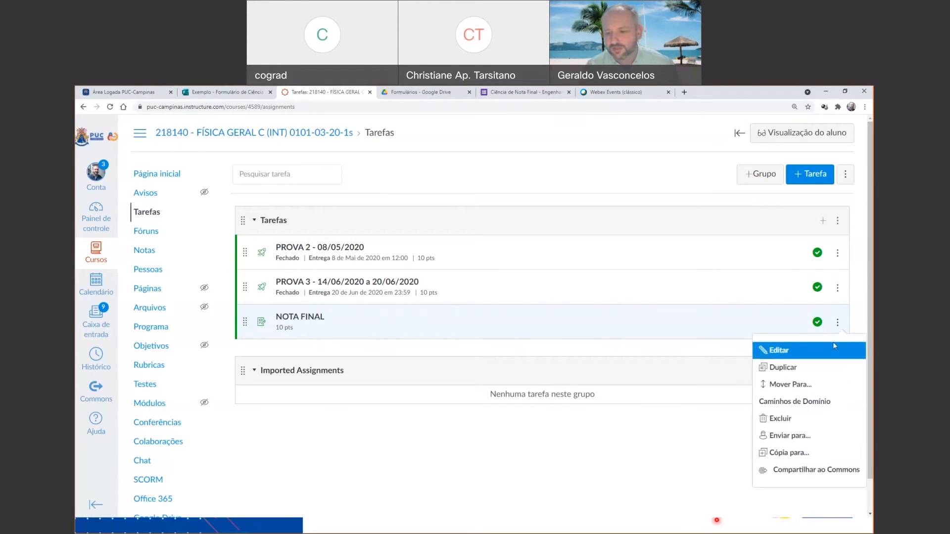
left_click(808, 420)
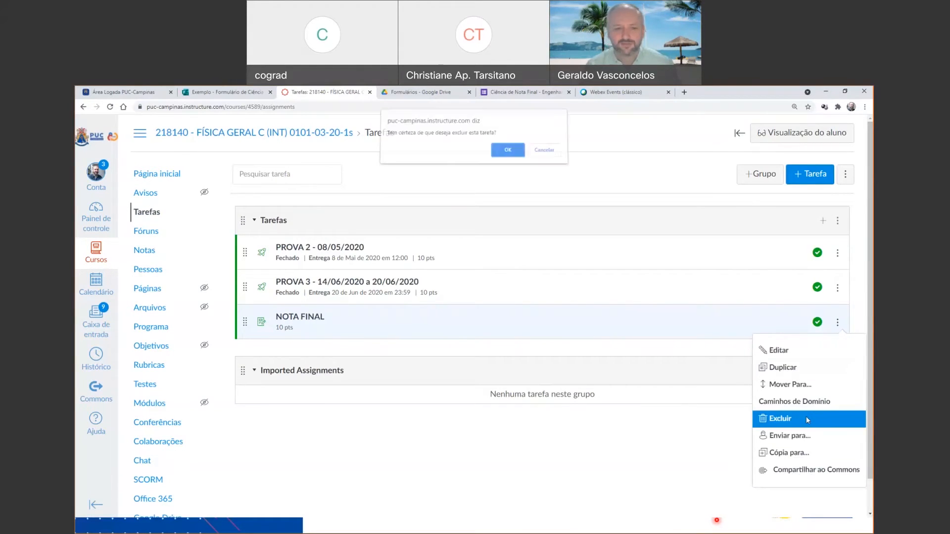
left_click(503, 152)
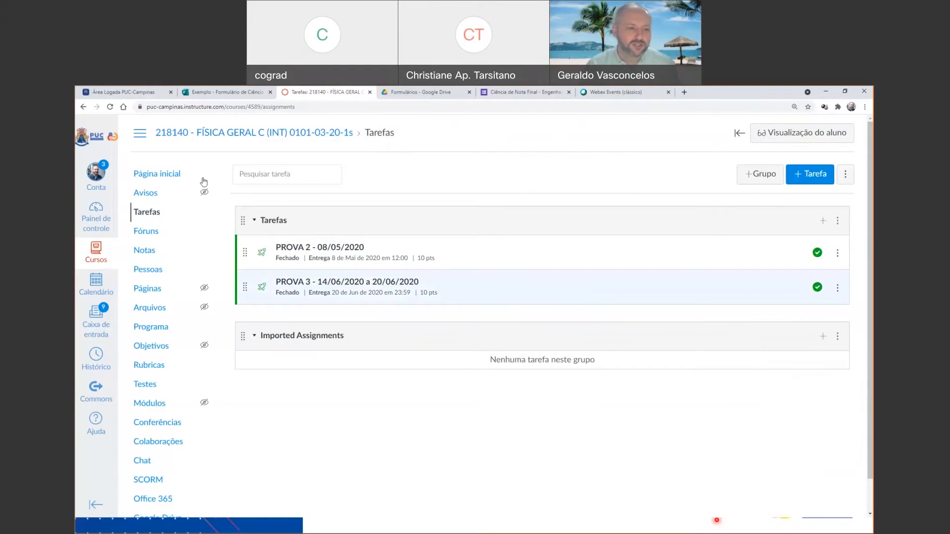
Check the course's Notas gradebook after the deletion and return to the course home page.
left_click(145, 251)
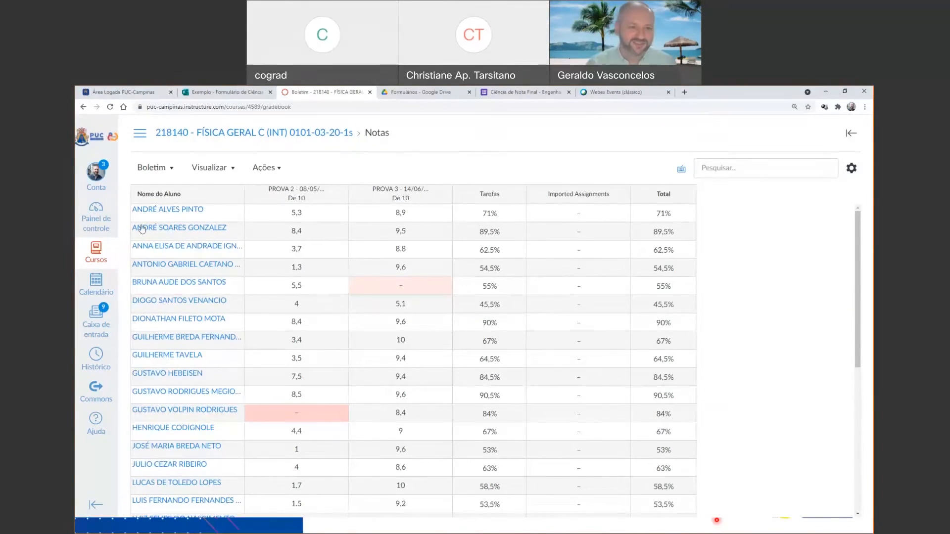
left_click(280, 138)
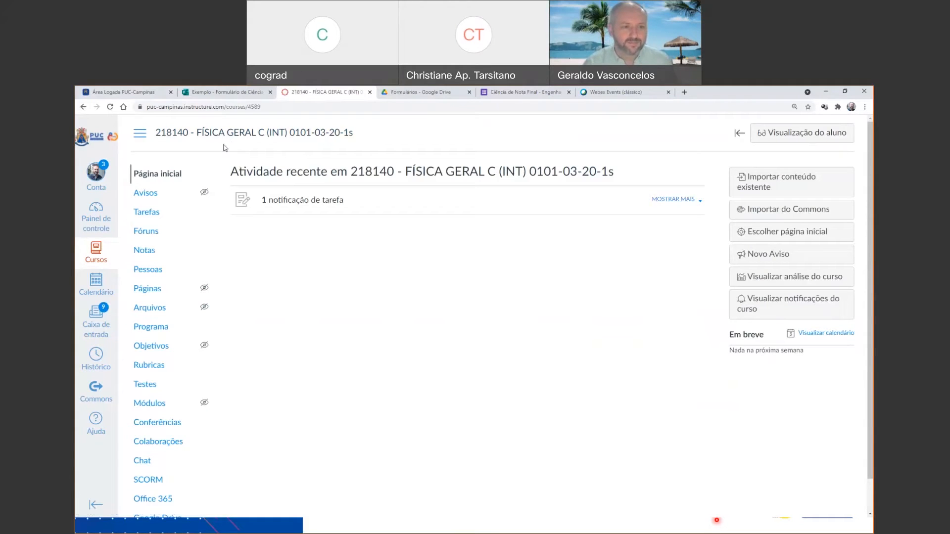
left_click(227, 139)
Open the course FÍSICA GERAL B - Engenharia Civil Matutino (1Sem2021) and go to its Tarefas page.
left_click(96, 253)
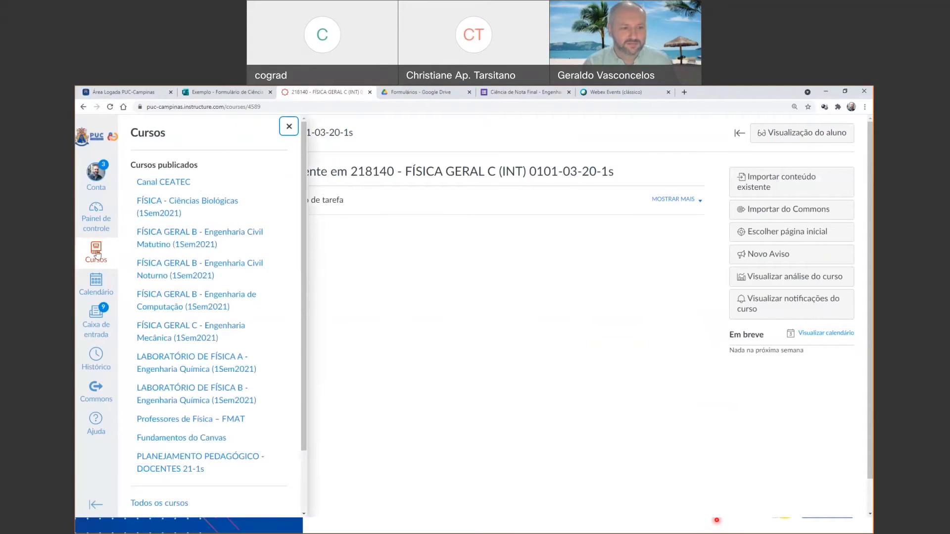
left_click(193, 233)
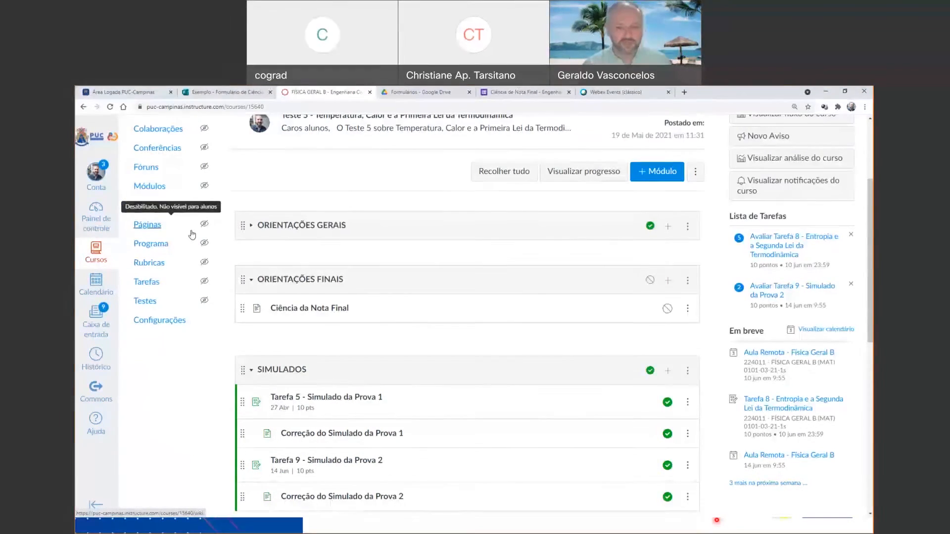
scroll(193, 240, "up", 3)
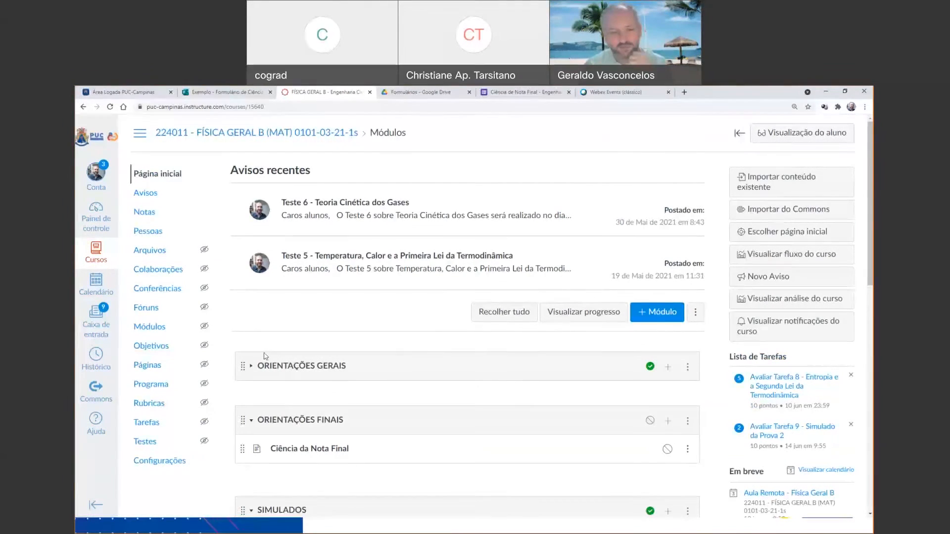
left_click(153, 425)
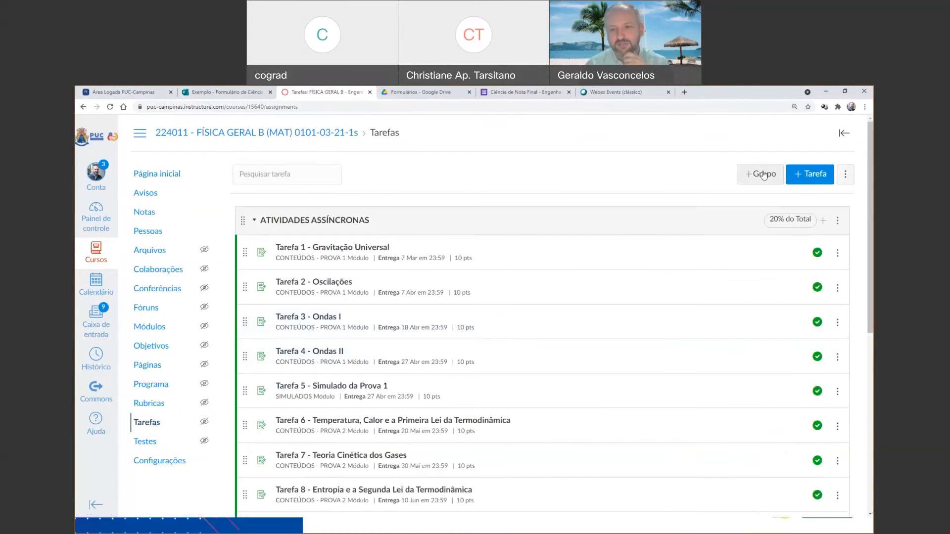
Add an assignment group named "Novo grupo" worth 10% of the total grade and save it.
left_click(755, 180)
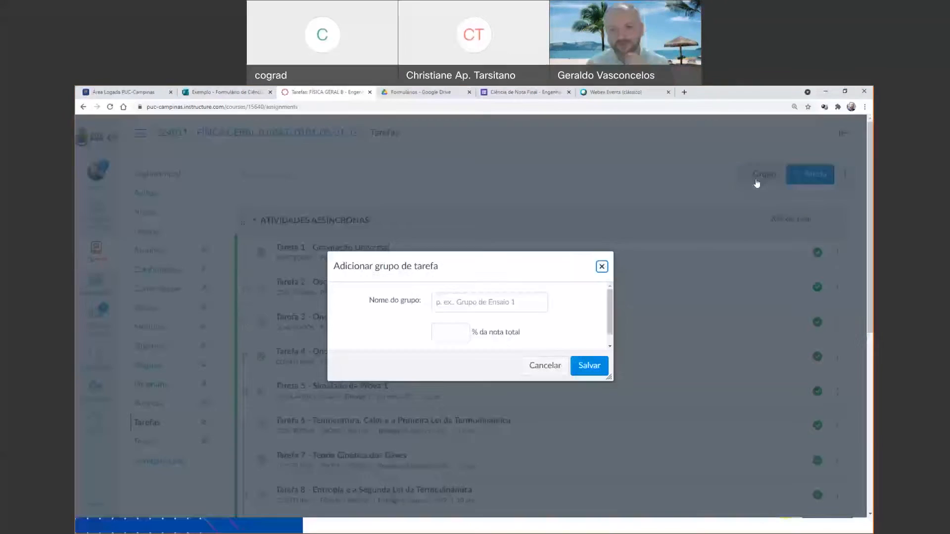
left_click(525, 304)
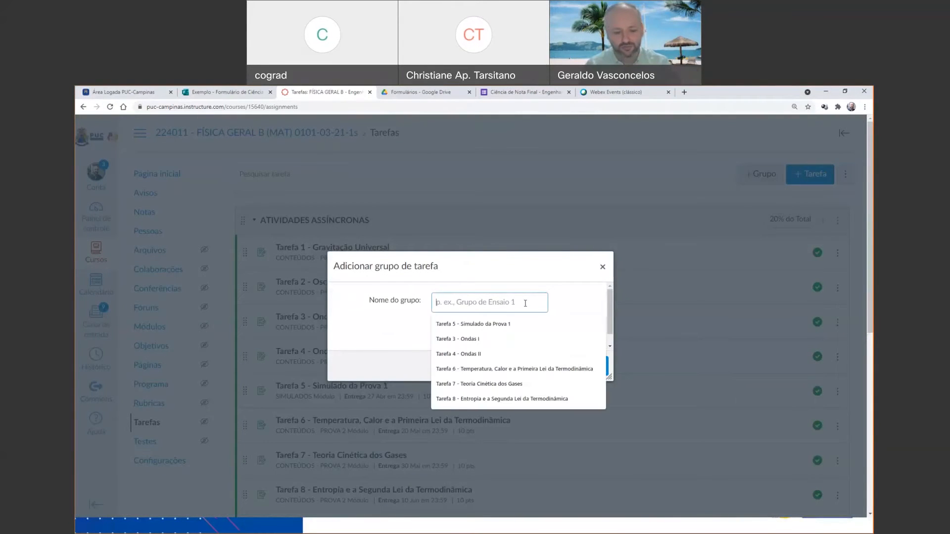
type("Novo")
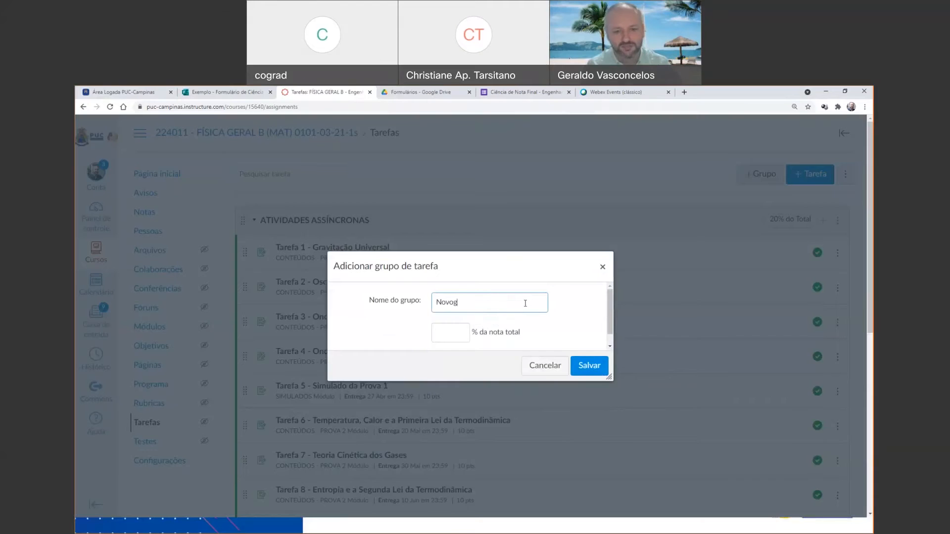
type(" grupo")
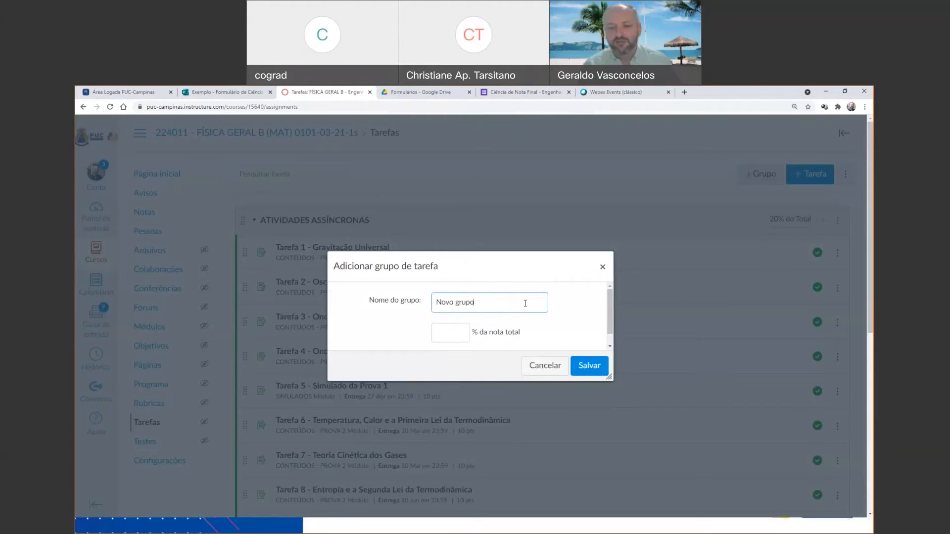
left_click(450, 335)
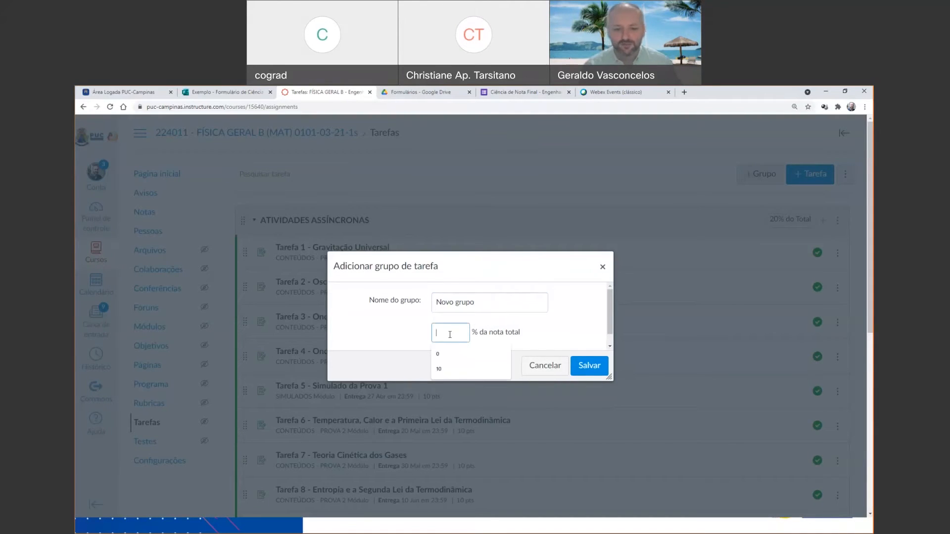
type("10")
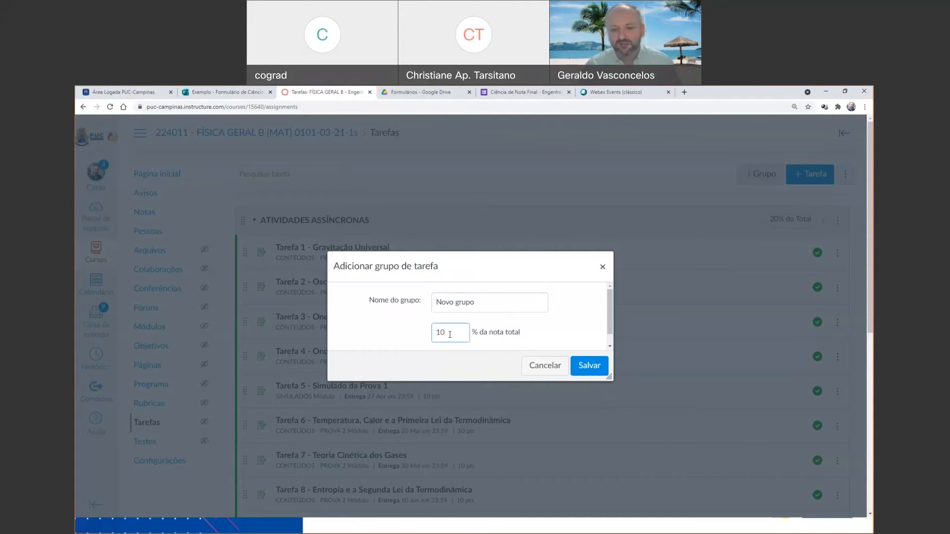
left_click(598, 365)
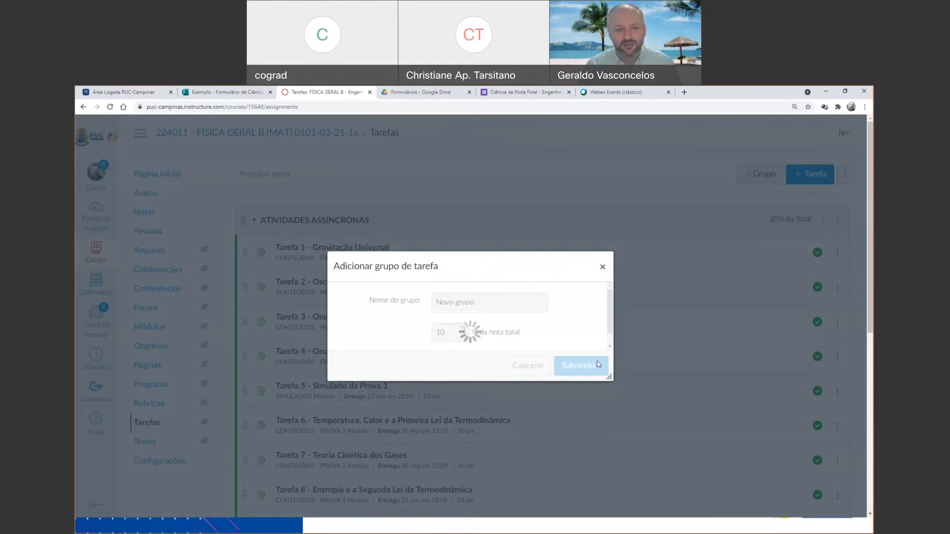
Move PROVA 2 - 14/06/2021 from the PROVAS group into Novo grupo and back into PROVAS.
scroll(598, 366, "down", 10)
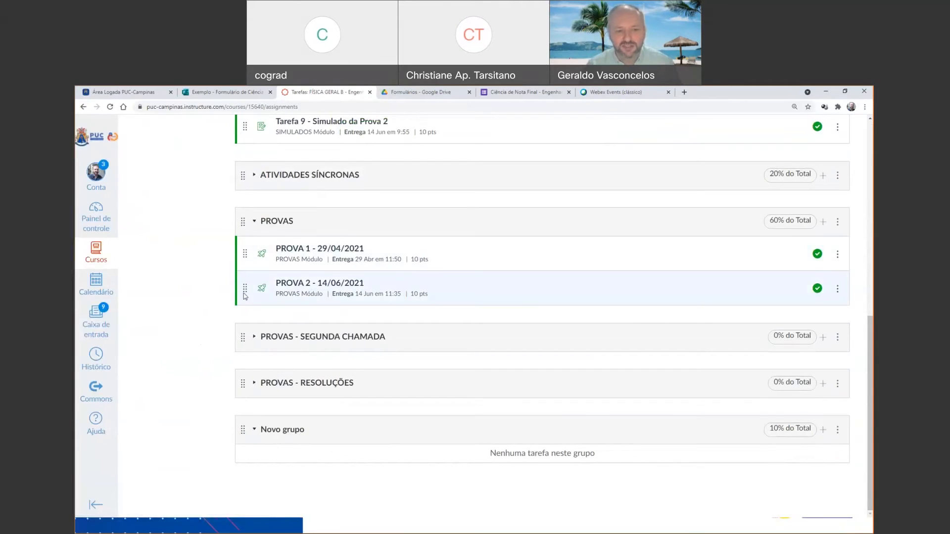
left_click_drag(245, 290, 253, 470)
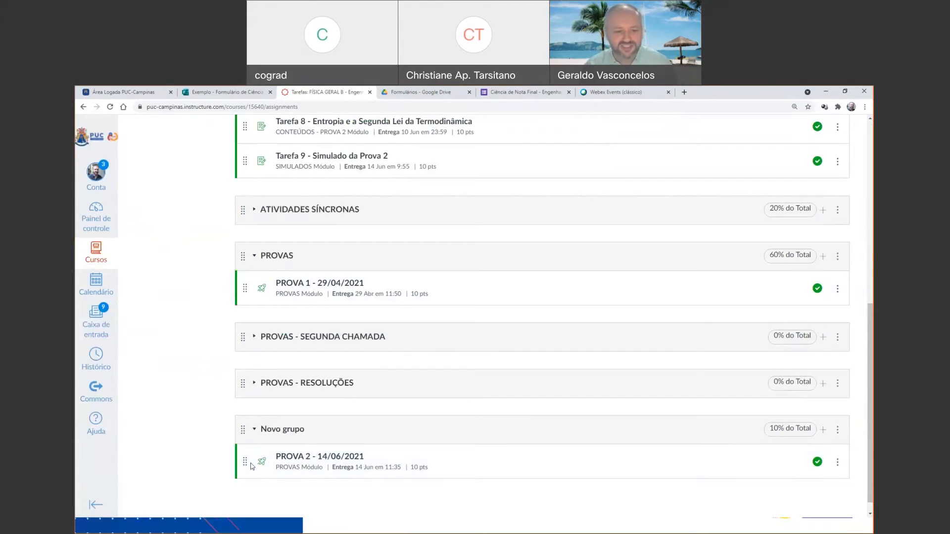
left_click_drag(246, 462, 252, 334)
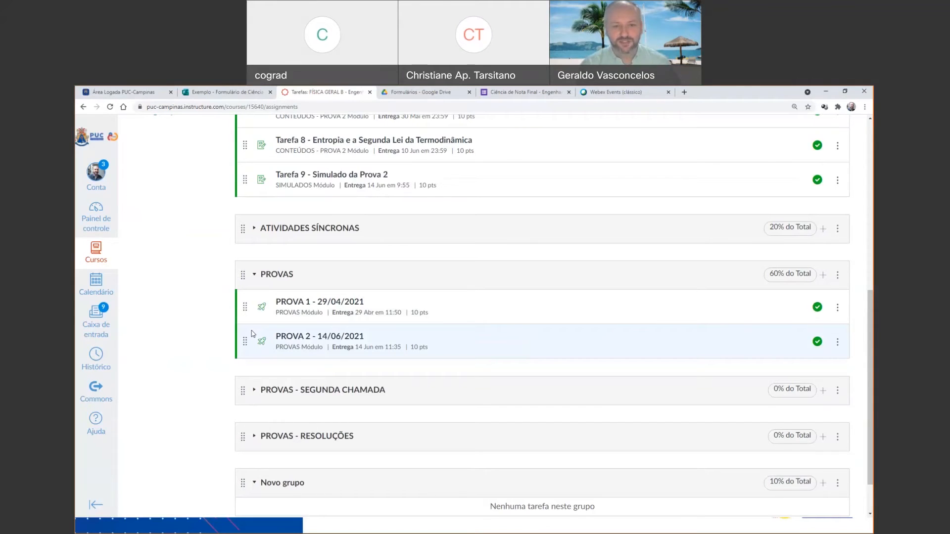
Look over the course home page and its Notas gradebook, and switch the home page to student view.
scroll(252, 333, "up", 2)
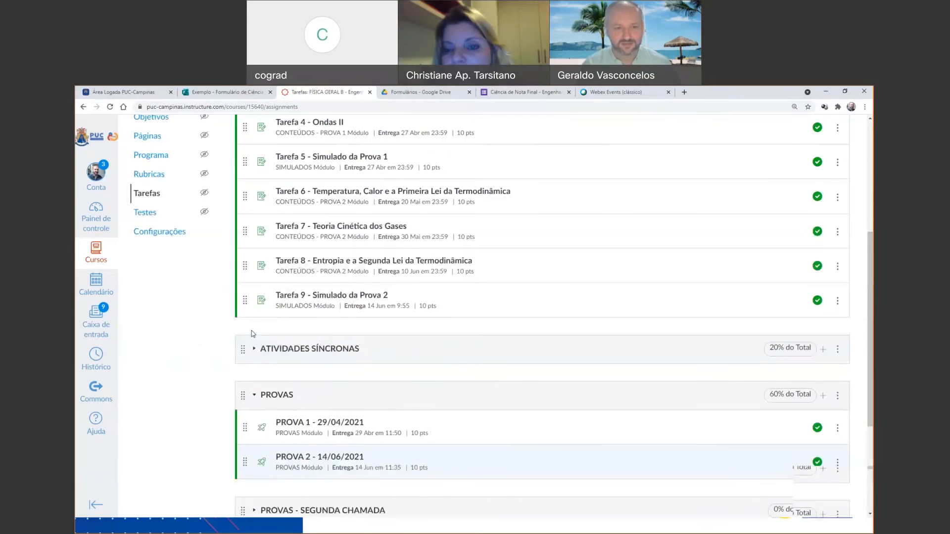
scroll(251, 333, "up", 4)
left_click(173, 178)
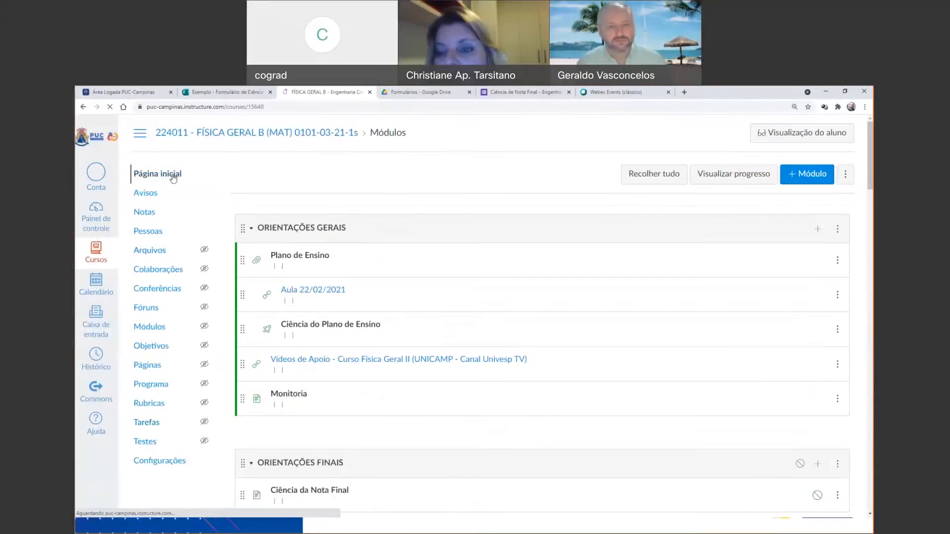
scroll(173, 179, "down", 3)
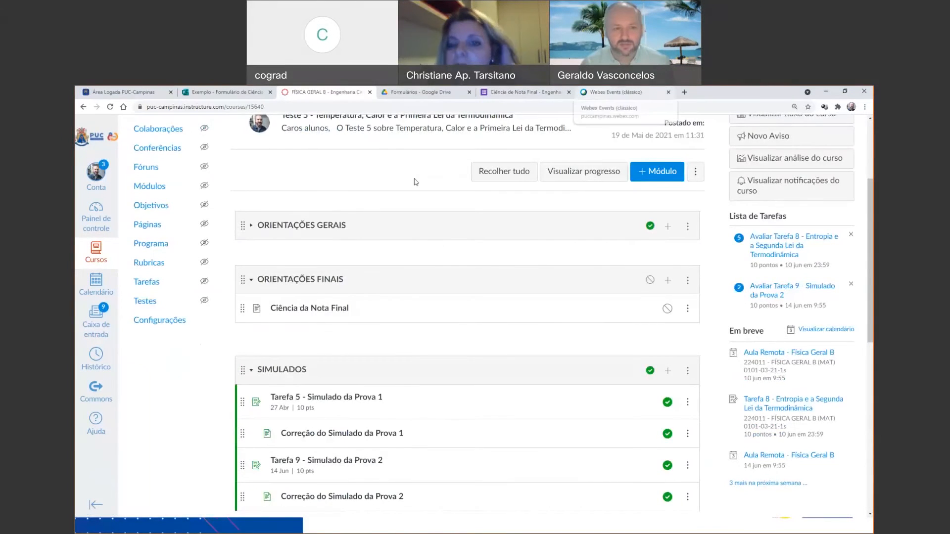
scroll(416, 182, "up", 3)
left_click(154, 215)
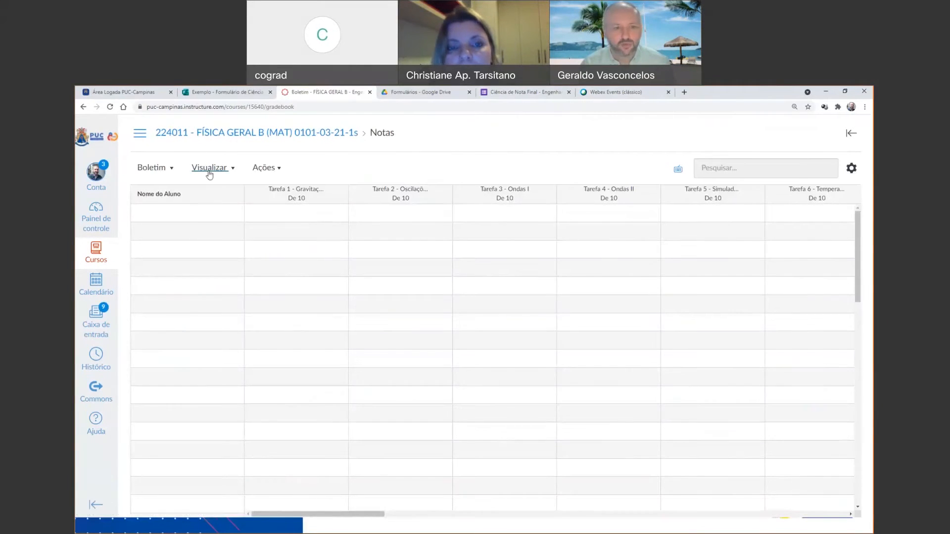
left_click(238, 141)
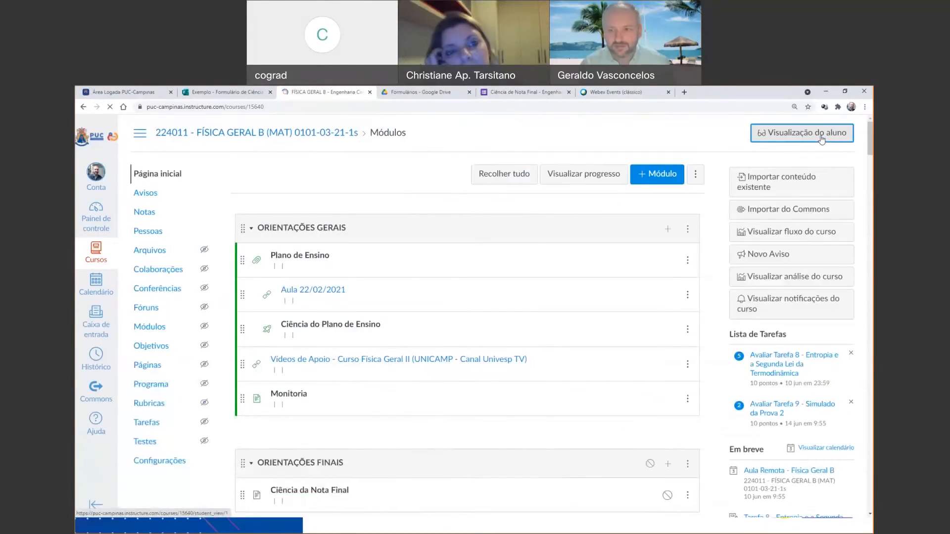
Examine the assignment scores, group weights and group totals on the student view's Notas page, and leave student view.
scroll(822, 140, "down", 3)
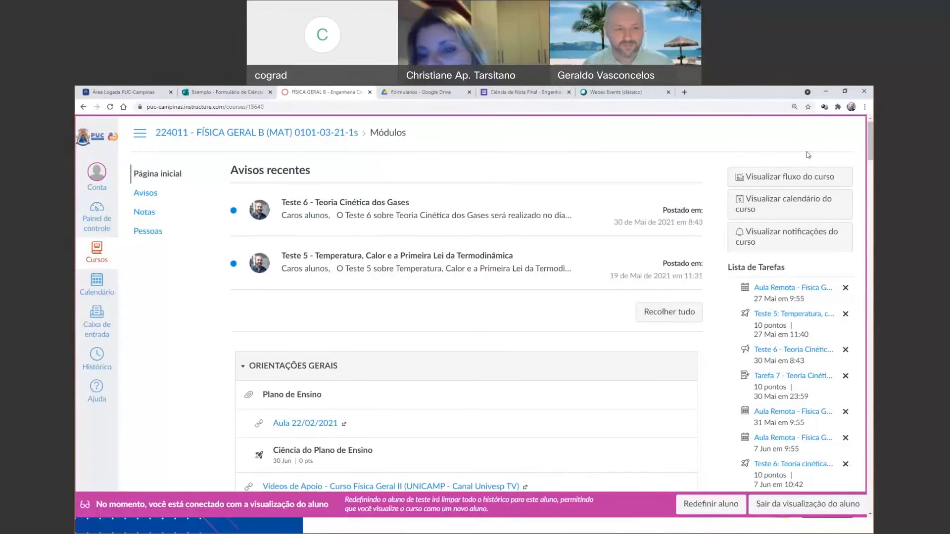
scroll(475, 242, "down", 5)
scroll(474, 243, "up", 5)
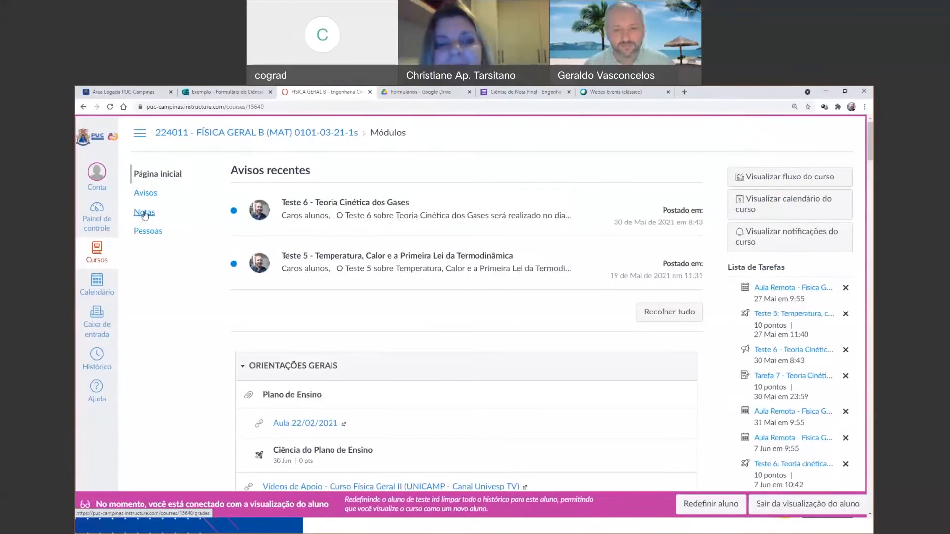
left_click(144, 213)
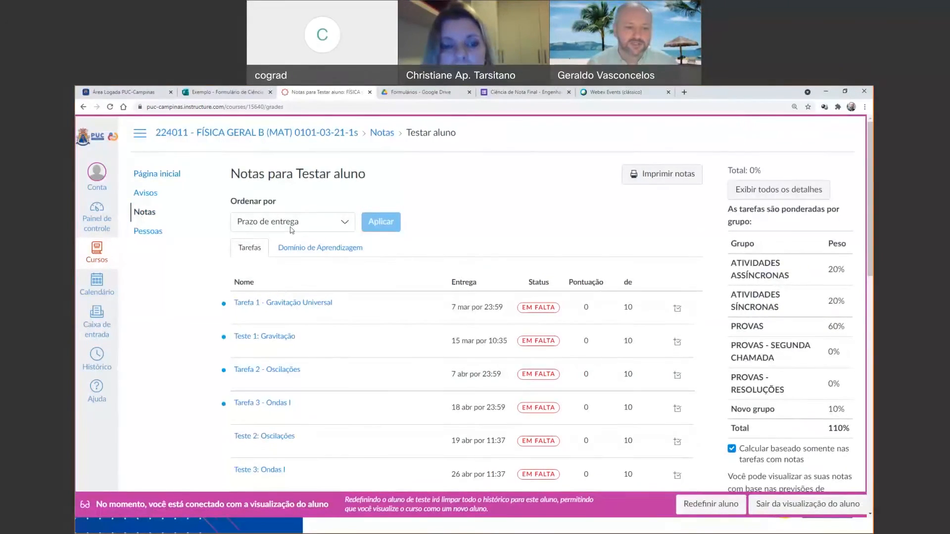
scroll(291, 229, "down", 2)
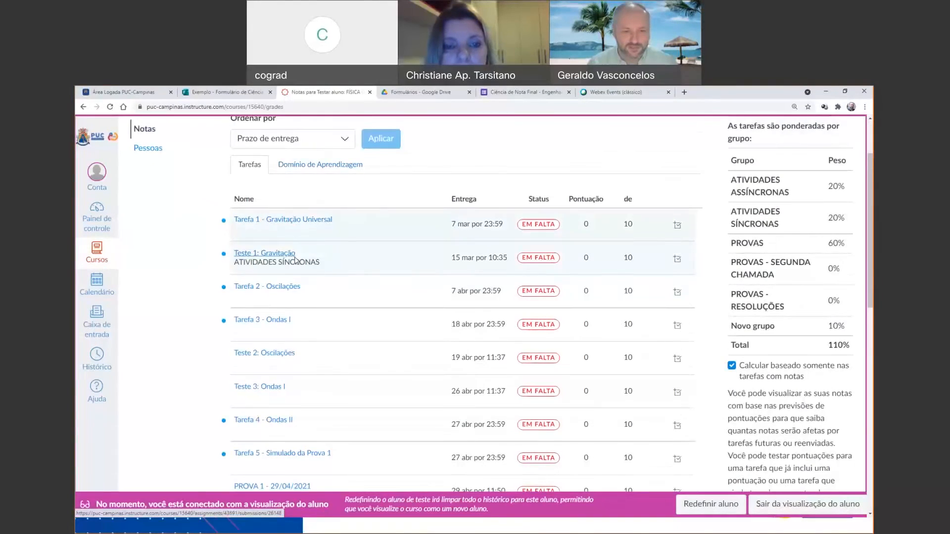
scroll(297, 292, "down", 3)
scroll(500, 293, "up", 5)
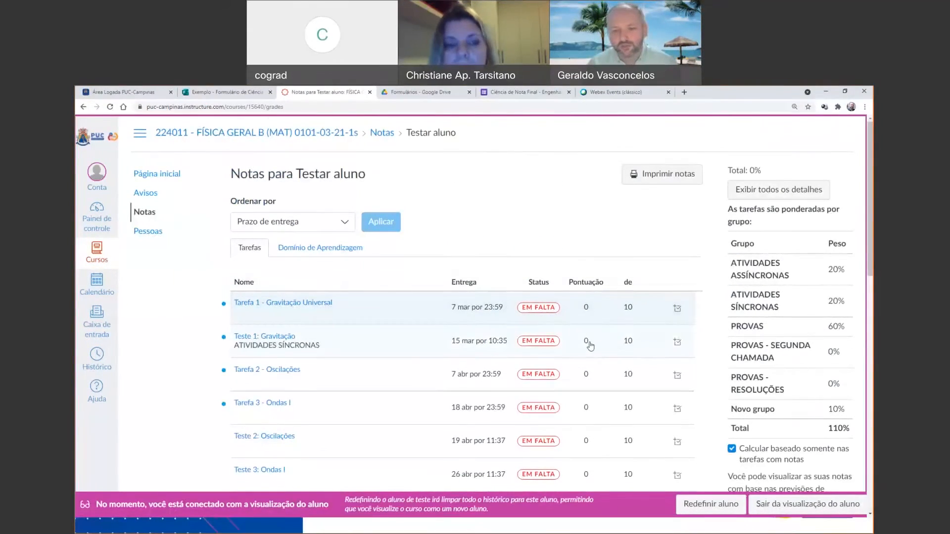
scroll(544, 213, "down", 5)
scroll(541, 211, "up", 5)
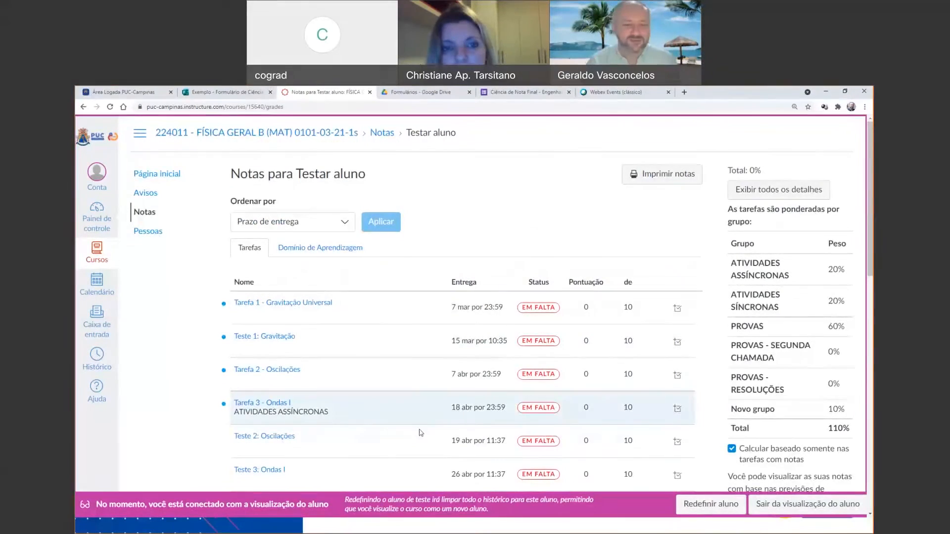
scroll(425, 404, "down", 3)
scroll(505, 247, "down", 10)
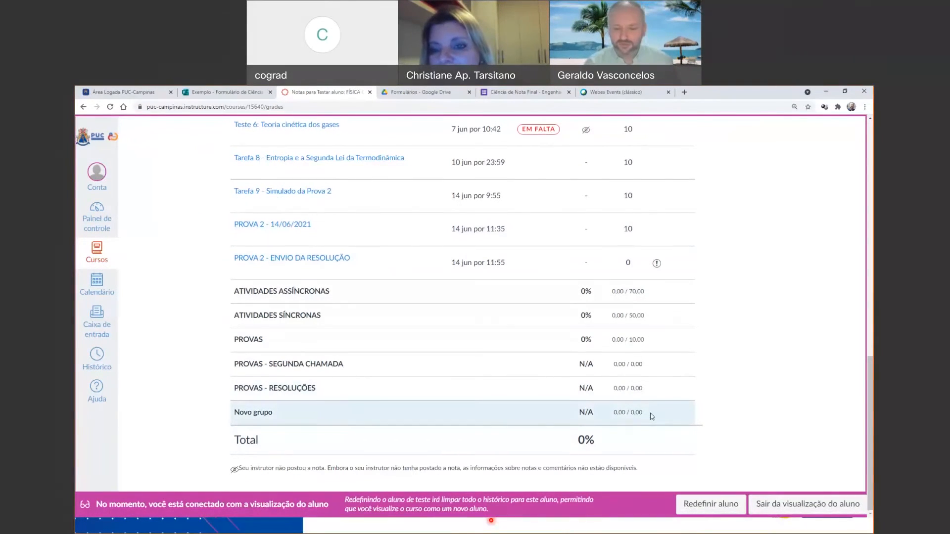
left_click(765, 504)
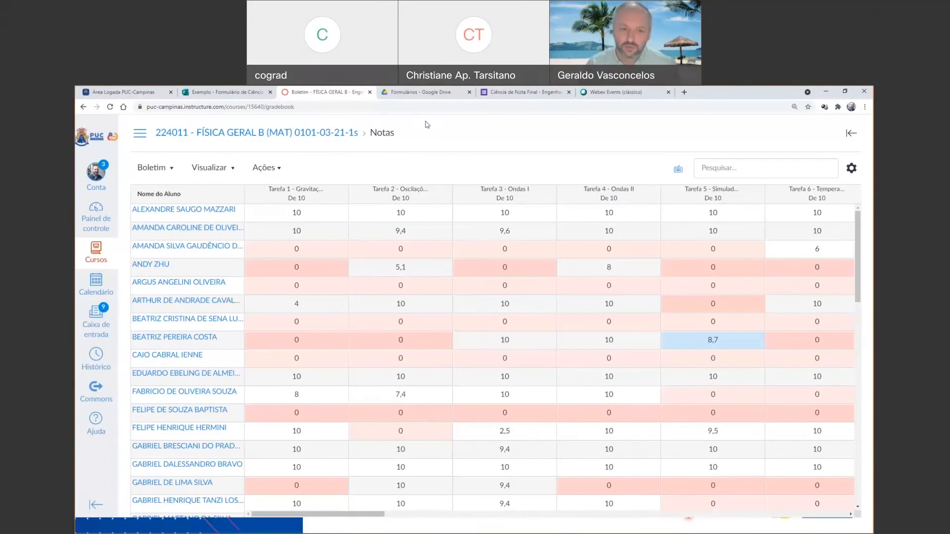
Switch to the Ciência de Nota Final form in Google Forms and preview it as a respondent.
left_click(395, 94)
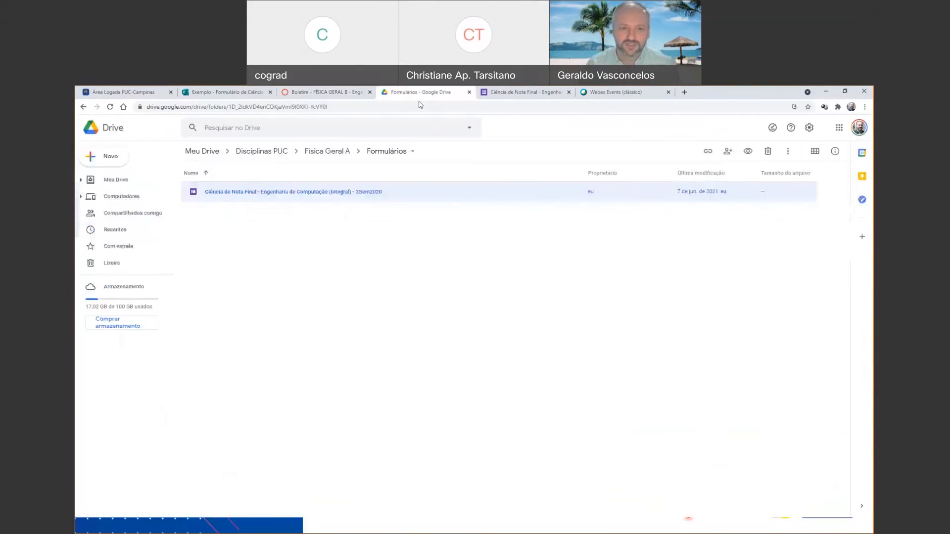
left_click(543, 95)
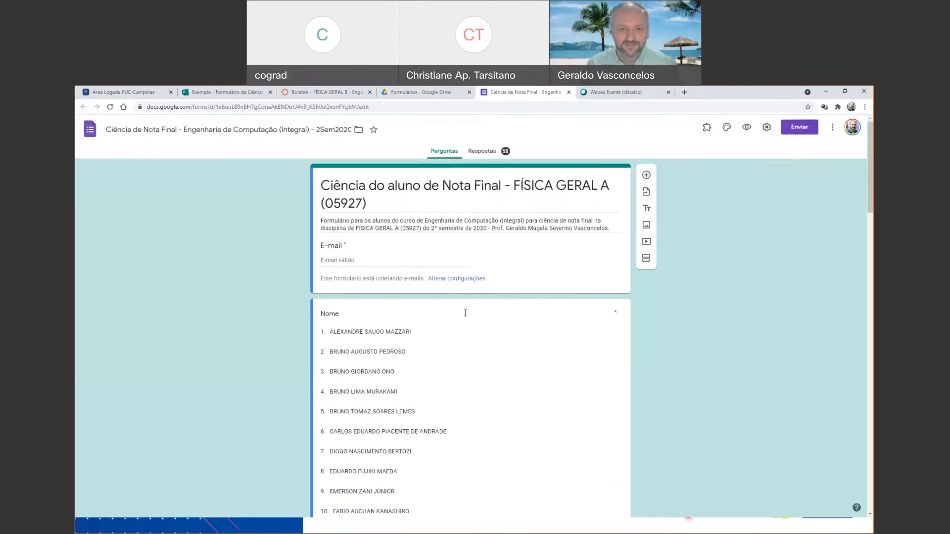
left_click(747, 129)
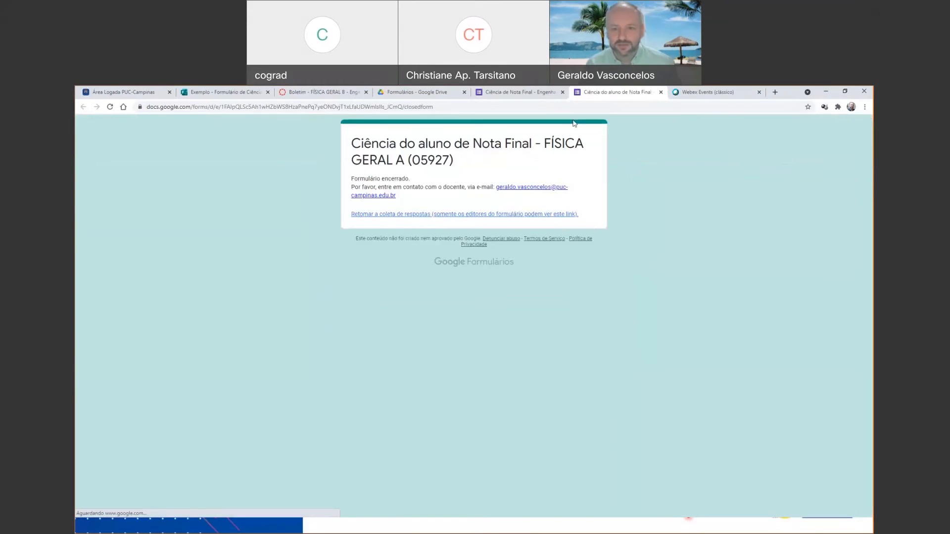
Turn on response acceptance for the Ciência de Nota Final form and reload its respondent page.
left_click(520, 92)
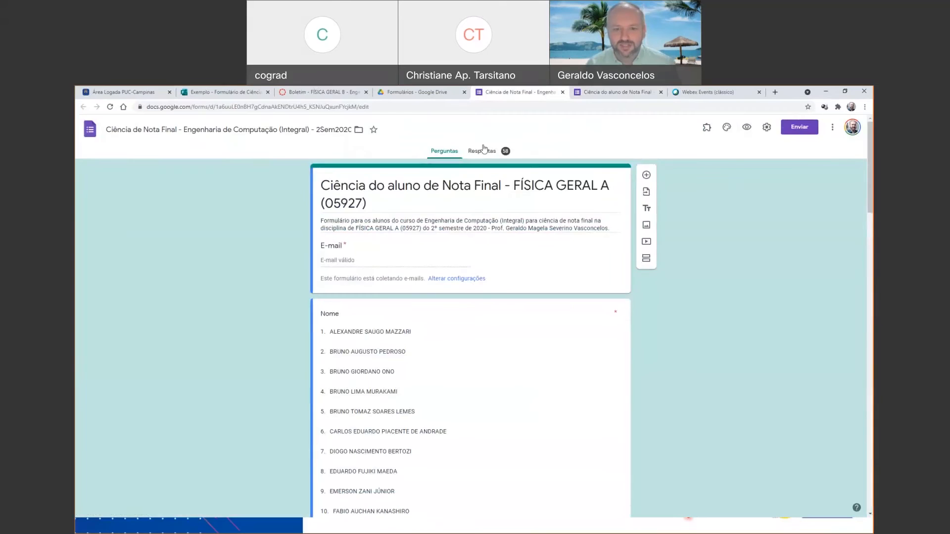
left_click(483, 150)
left_click(612, 203)
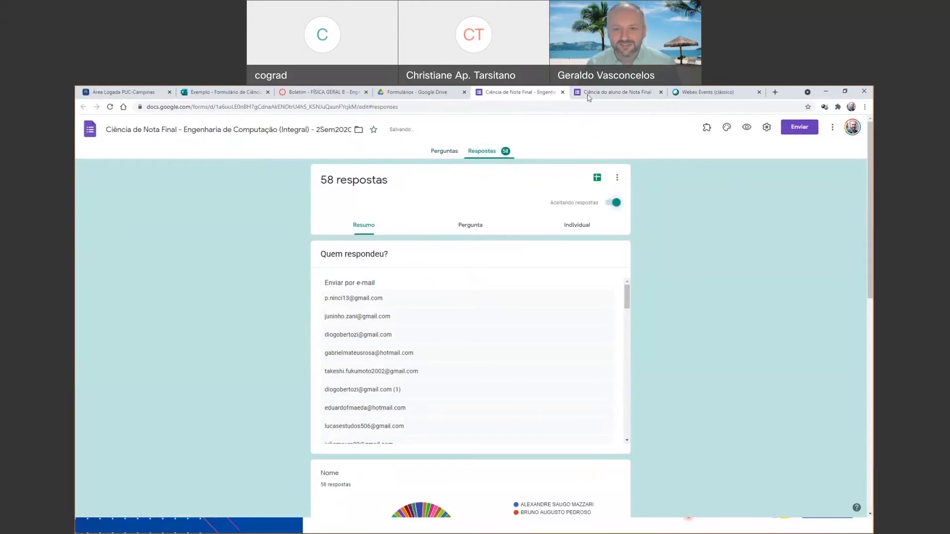
left_click(588, 94)
left_click(554, 107)
key("Return")
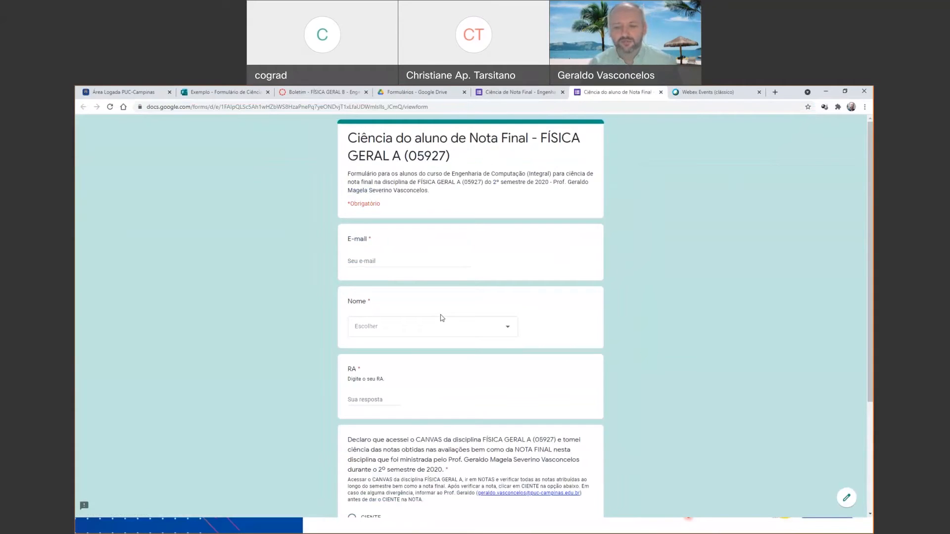
Look through the form's Nome list and RA question, and mark the final-grade declaration as CIENTE.
left_click(461, 329)
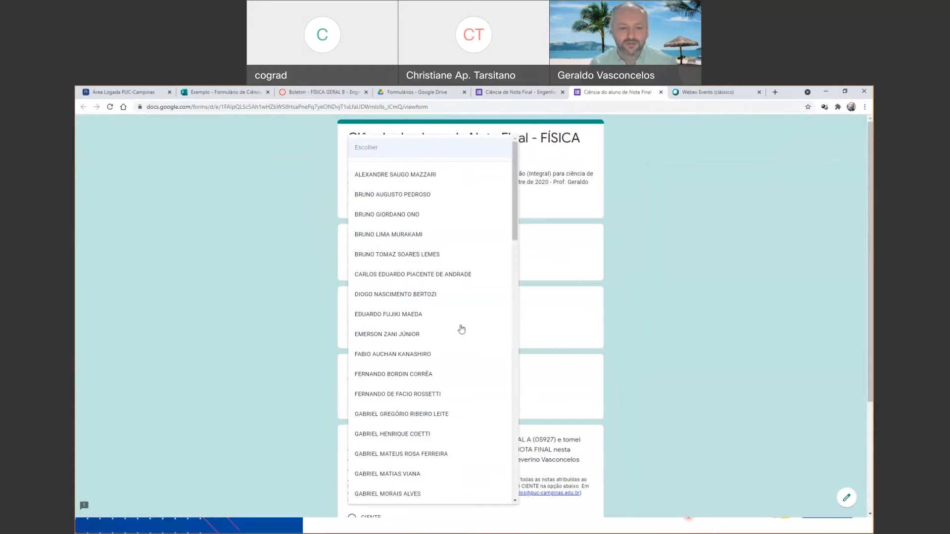
scroll(432, 321, "down", 6)
scroll(435, 247, "up", 6)
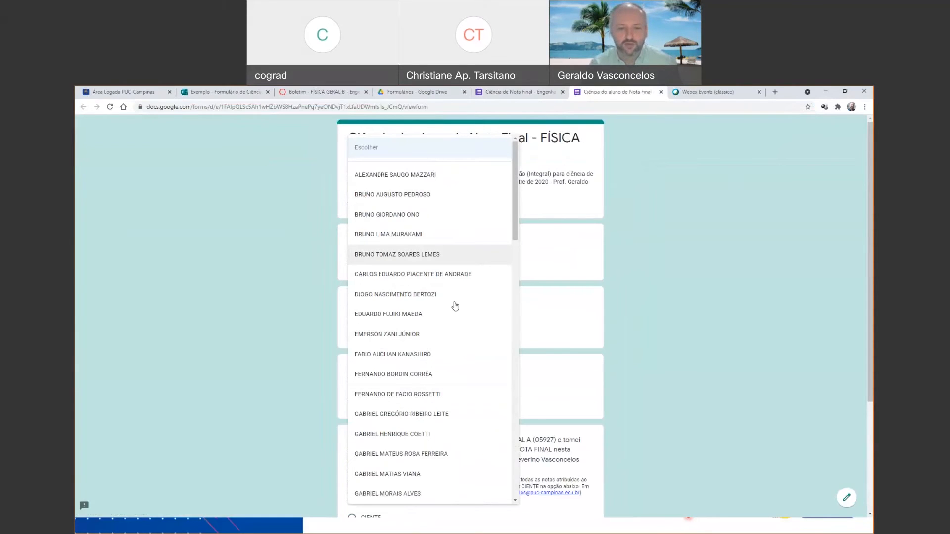
left_click(558, 252)
left_click(483, 323)
left_click(568, 299)
scroll(350, 266, "down", 3)
left_click(363, 243)
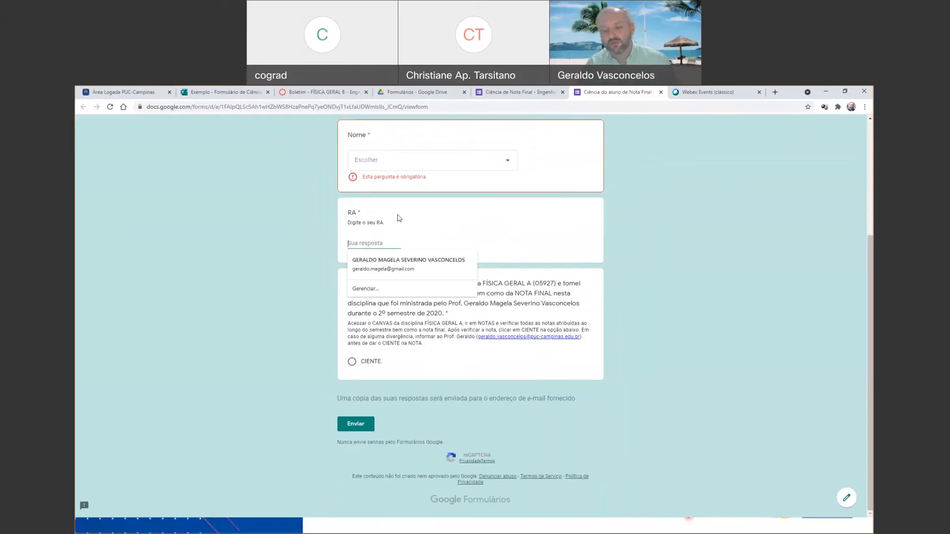
left_click(518, 227)
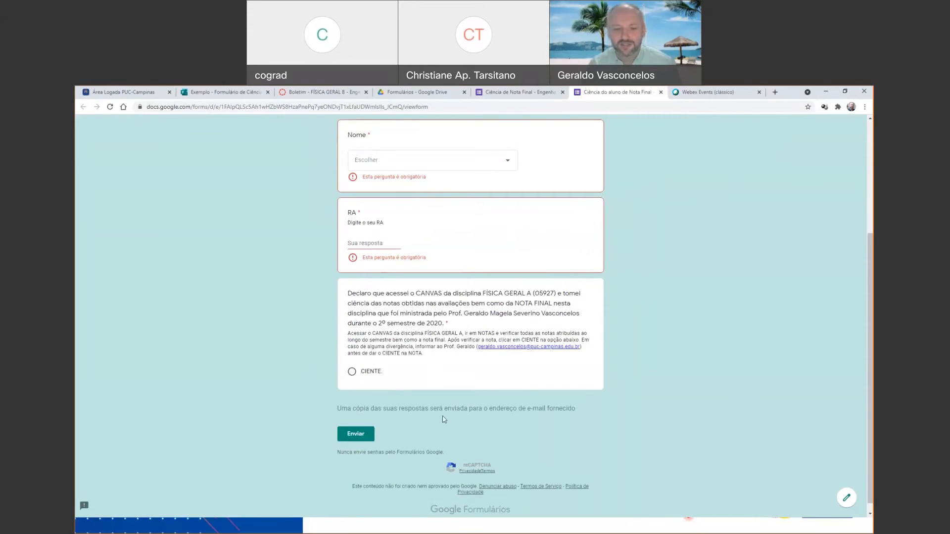
left_click(372, 372)
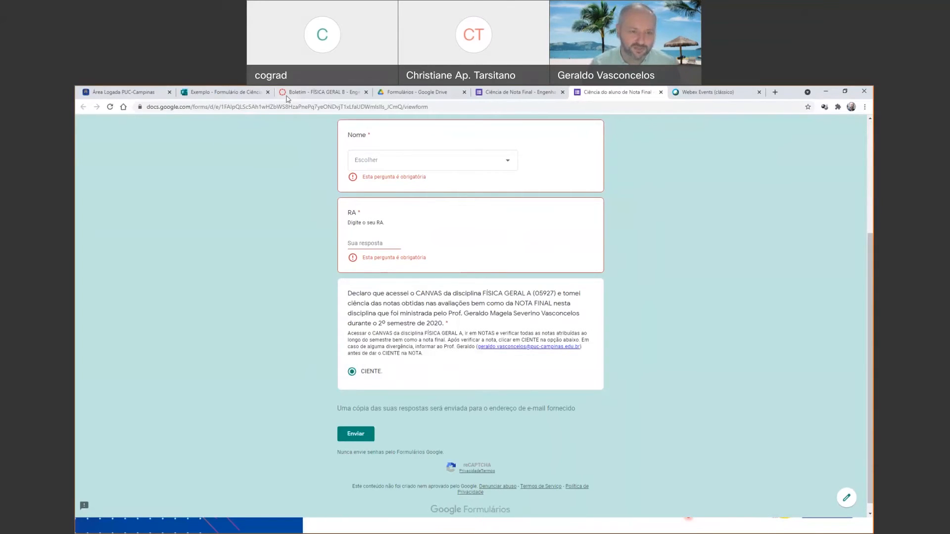
Return to the FÍSICA GERAL B course in Canvas and create a new test under Testes.
left_click(287, 97)
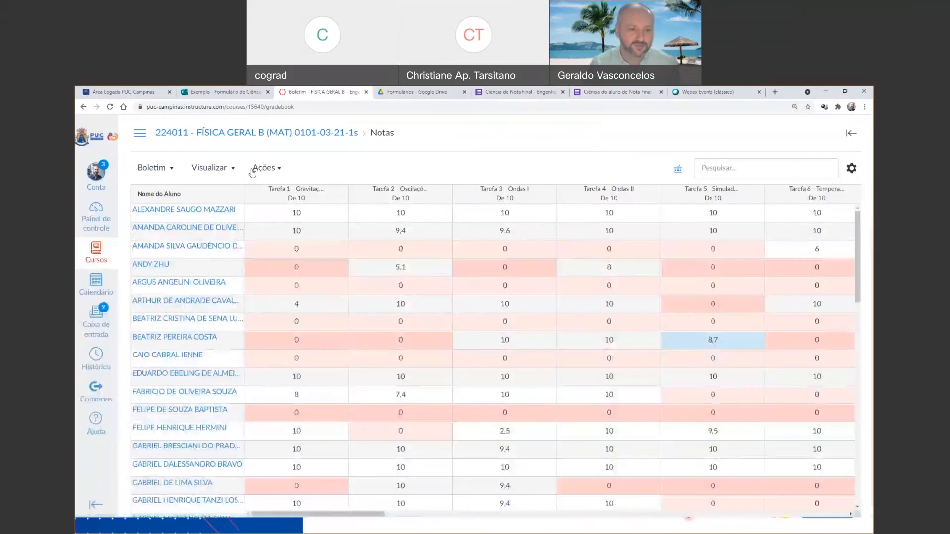
left_click(324, 134)
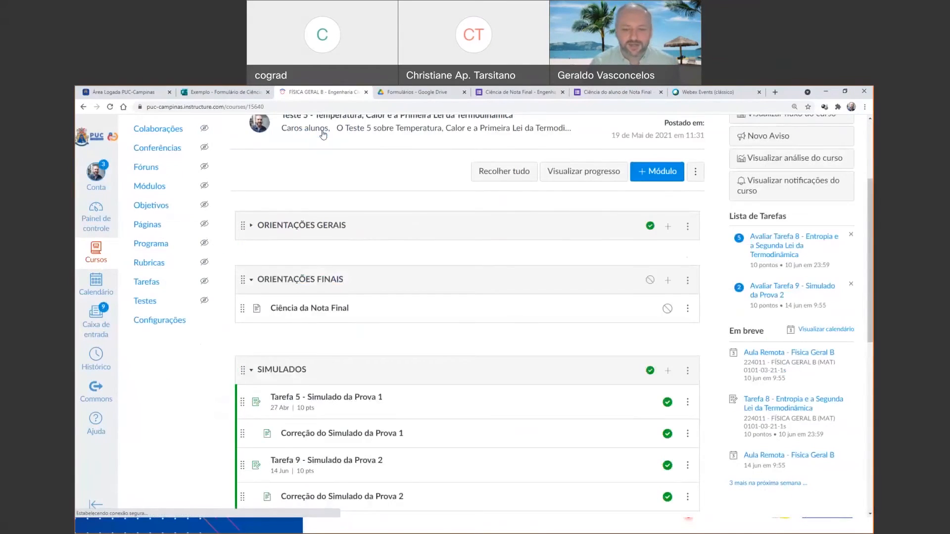
left_click(146, 304)
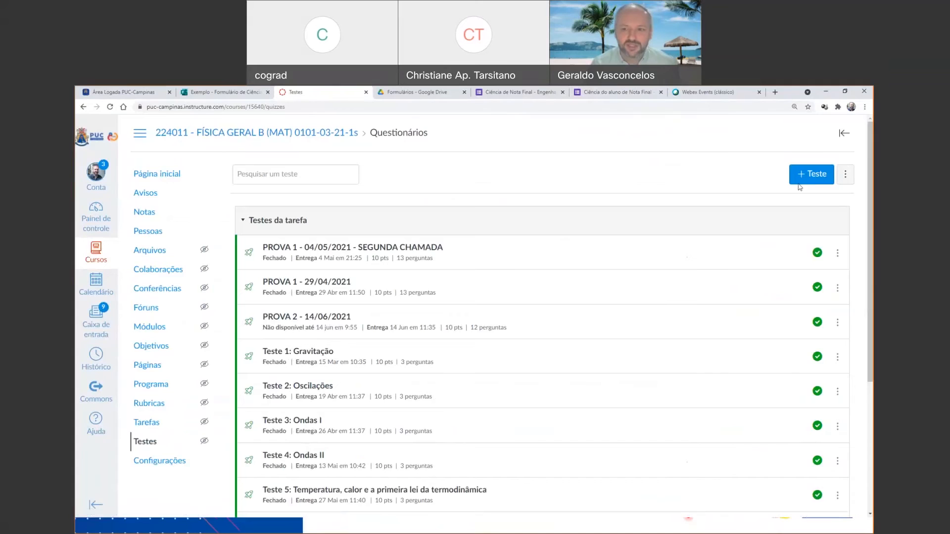
left_click(809, 178)
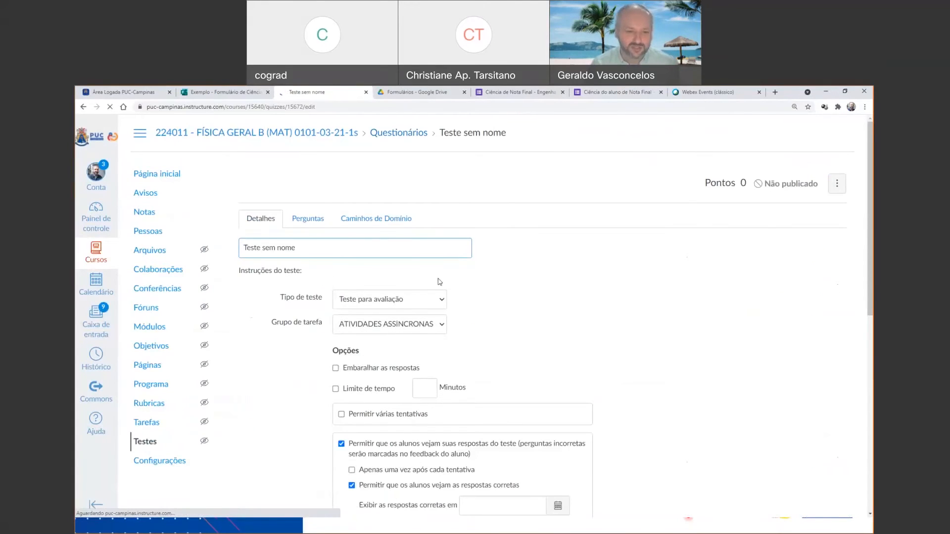
Set the new test's type to Pesquisa sem avaliação.
scroll(466, 262, "down", 4)
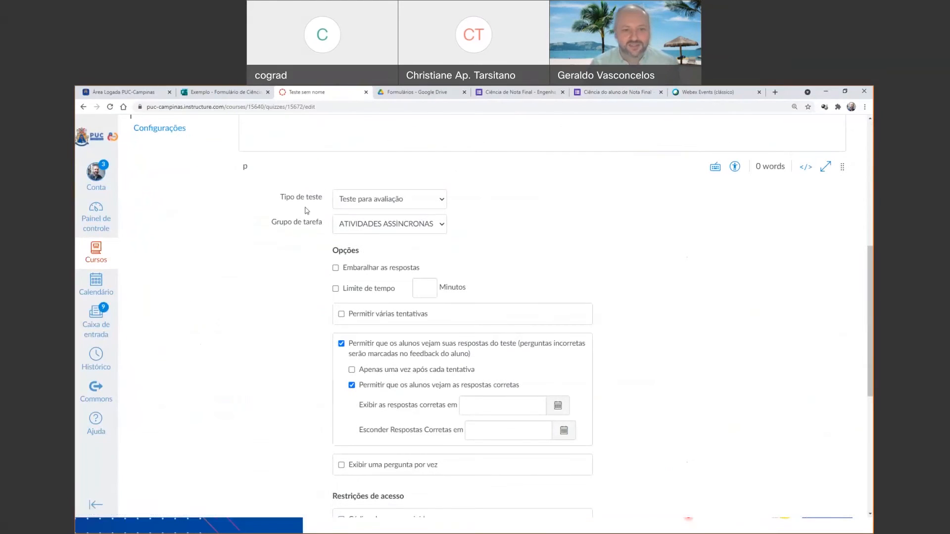
left_click(435, 201)
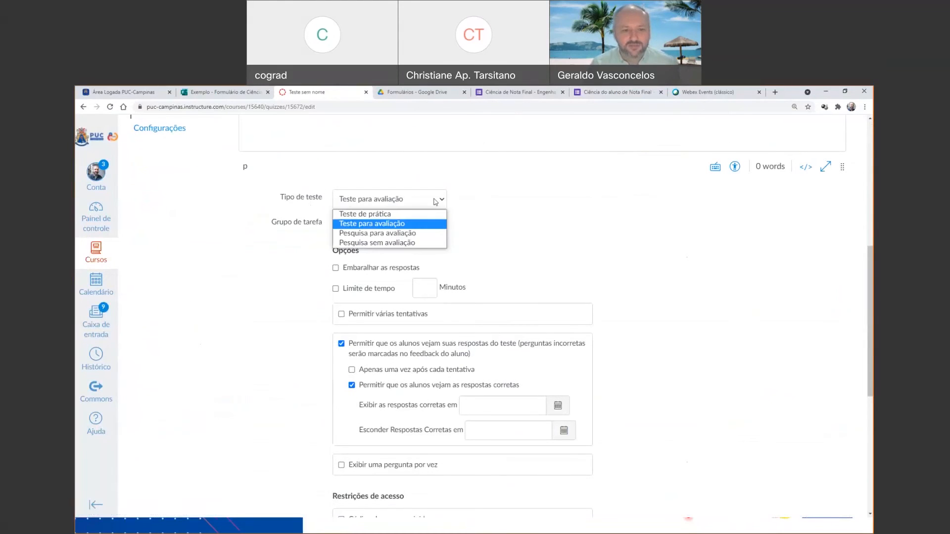
left_click(406, 243)
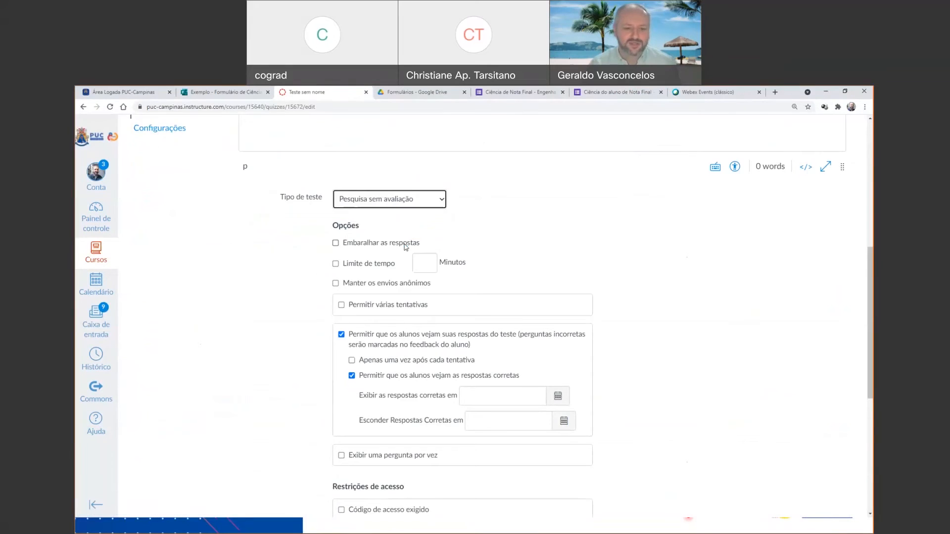
Assign the test to the section 224011 - FÍSICA GERAL B (MAT) 0101-03-21-1s instead of Todo mundo.
scroll(406, 246, "down", 5)
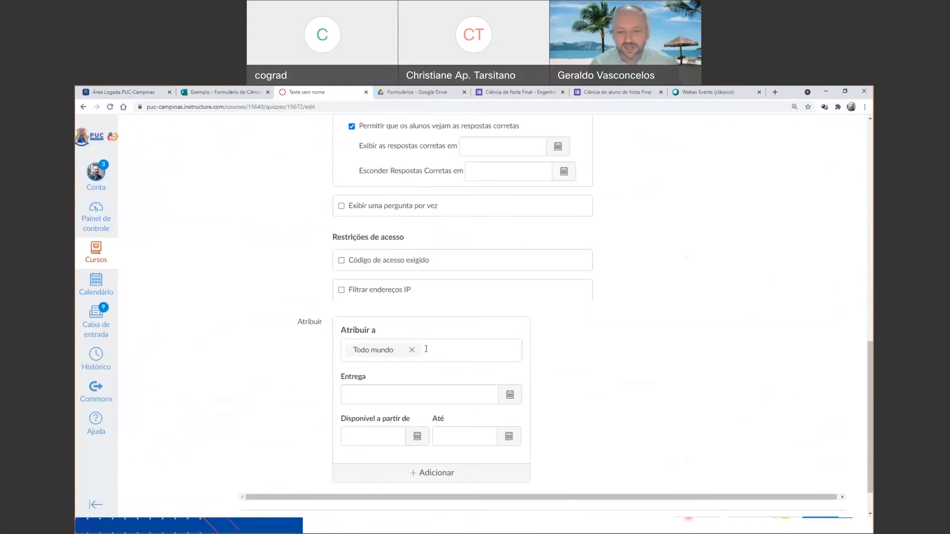
left_click(411, 349)
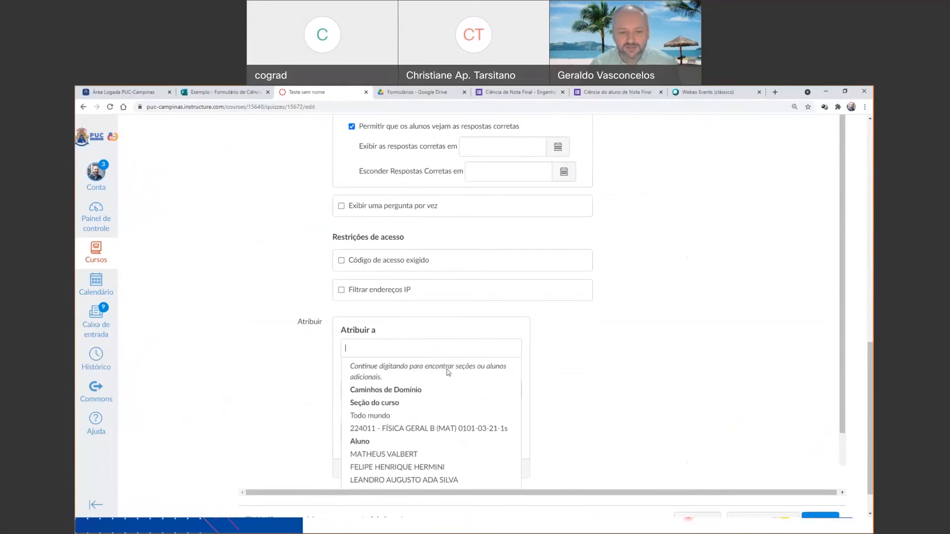
left_click(445, 429)
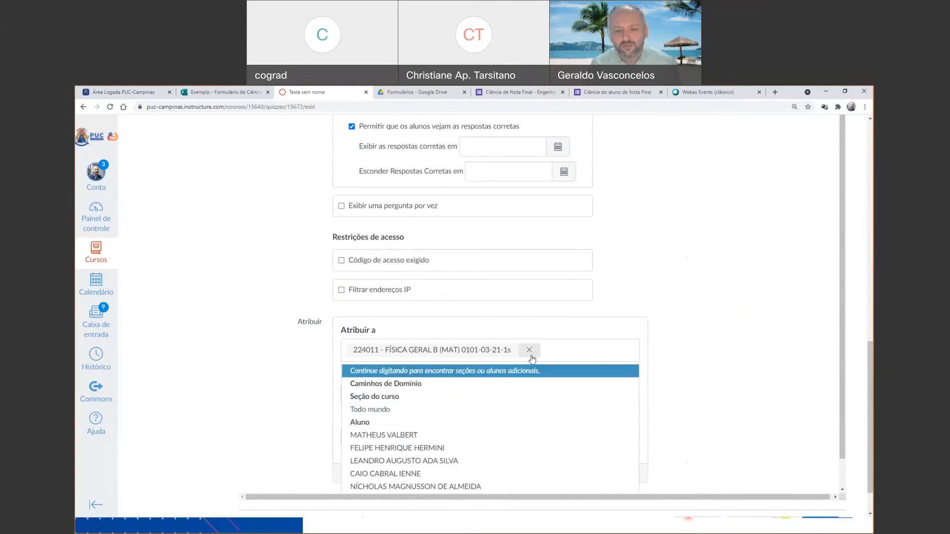
scroll(496, 228, "up", 15)
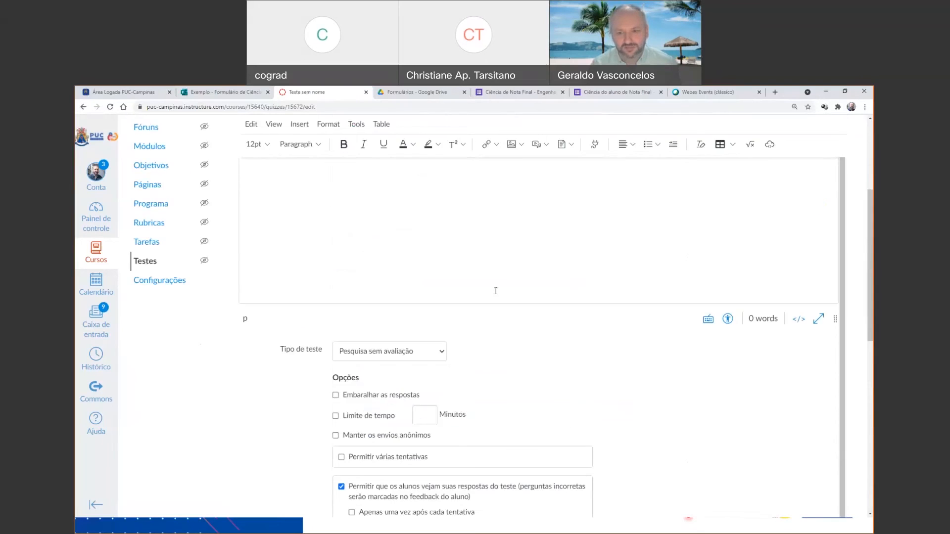
scroll(496, 294, "down", 5)
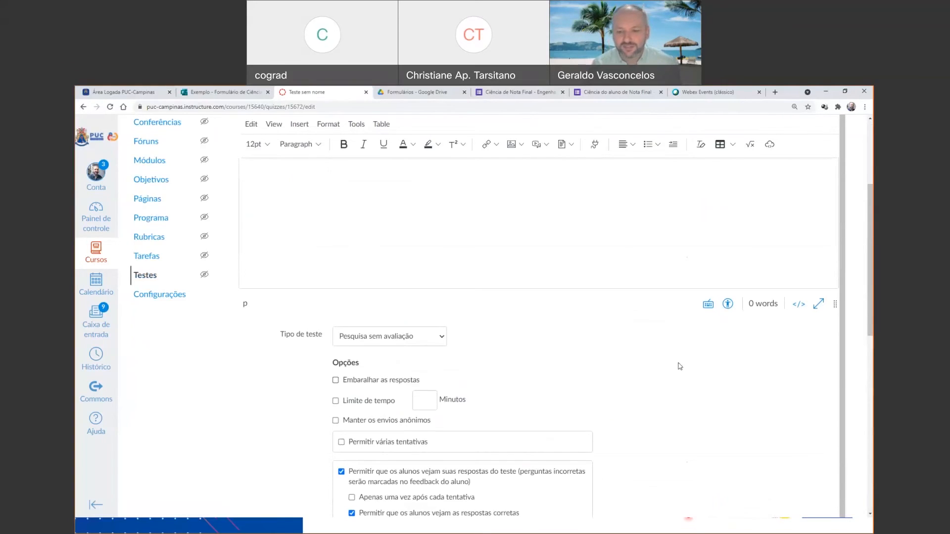
scroll(680, 366, "down", 10)
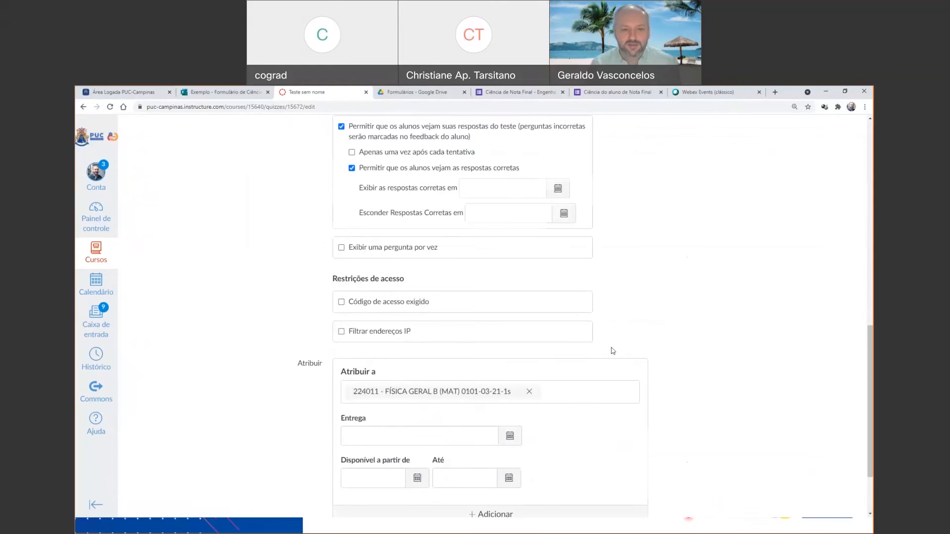
Enter "Instruçoes para vista da prova..." as the first line of the test's instructions.
scroll(613, 351, "up", 15)
left_click(299, 370)
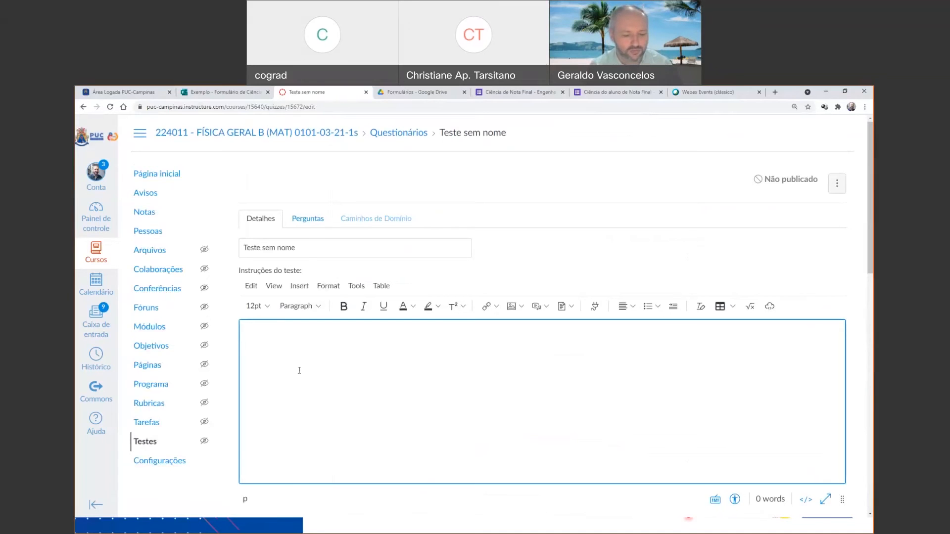
type("Instruçoes para vista da")
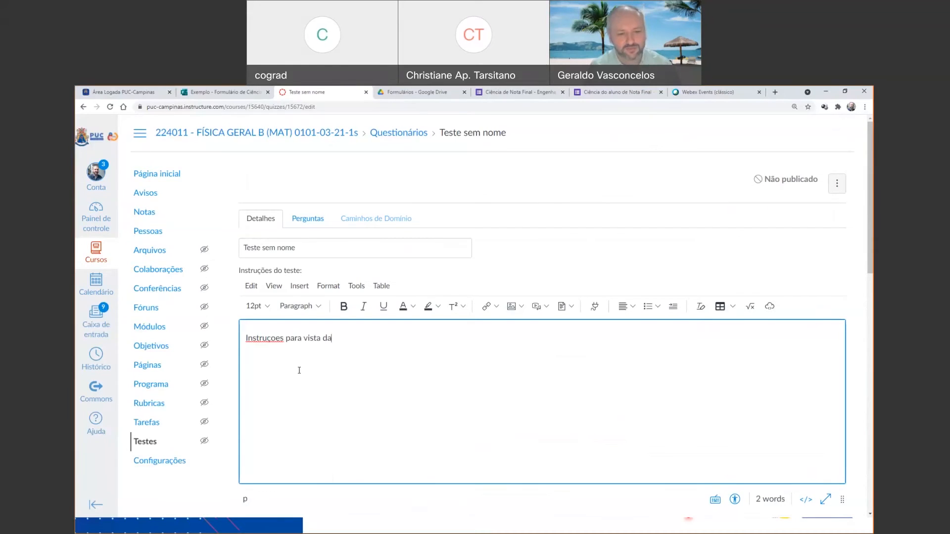
type(" prova...")
Add the line "Acessar a Ferrament NOTAS...." to the test's instructions, leaving a blank line above it.
key("Return")
key("Return")
type("Acesss")
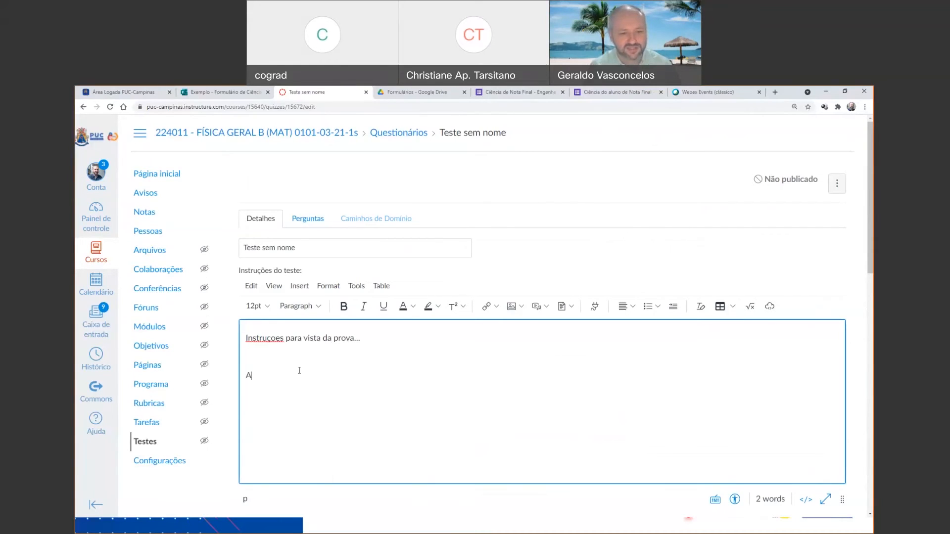
key("BackSpace")
type("ar o")
key("BackSpace")
type("a Ferrament NOT")
key("BackSpace")
key("BackSpace")
type("OTAS....")
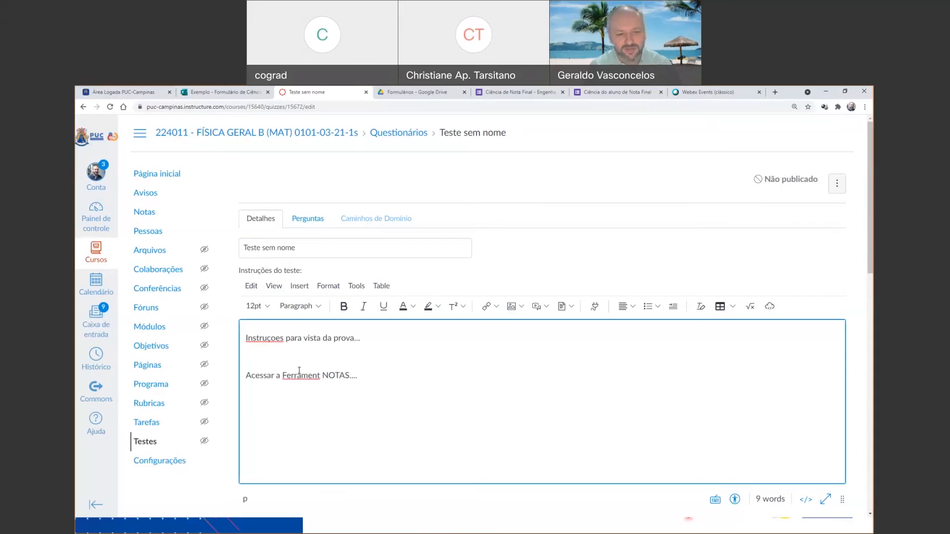
key("Return")
key("Return")
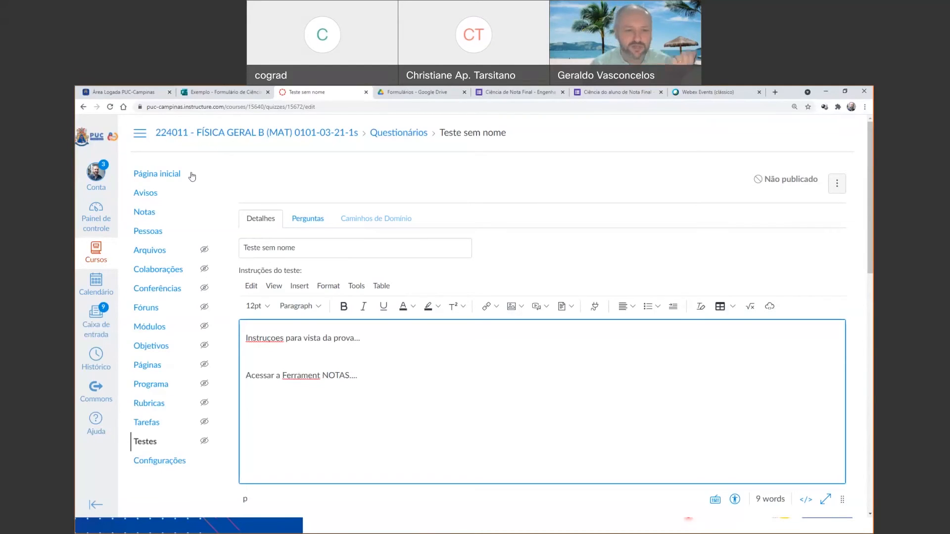
Add a new multiple-choice question to the test with the text "Declaro que estou ciente da nota final.".
left_click(307, 219)
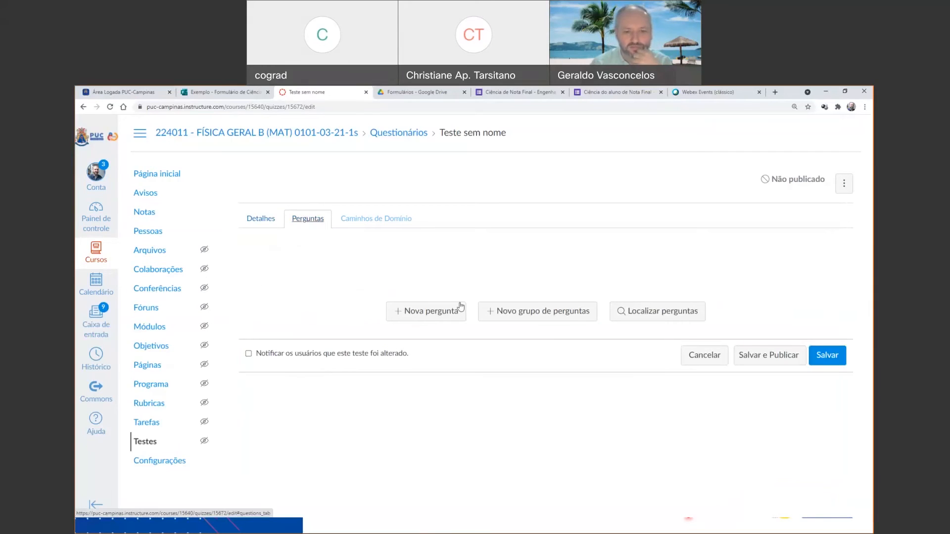
left_click(441, 313)
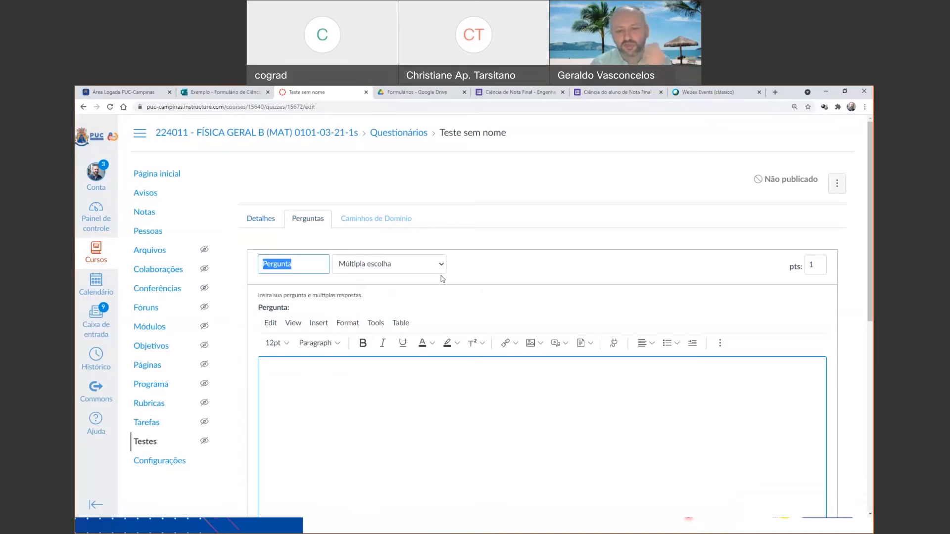
left_click(598, 392)
type("dE")
key("BackSpace")
key("BackSpace")
type("Deca")
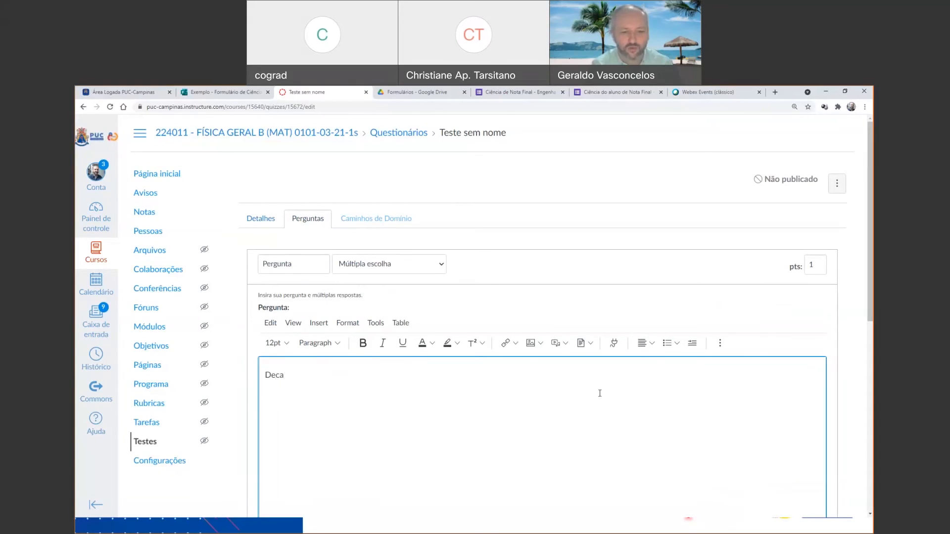
key("BackSpace")
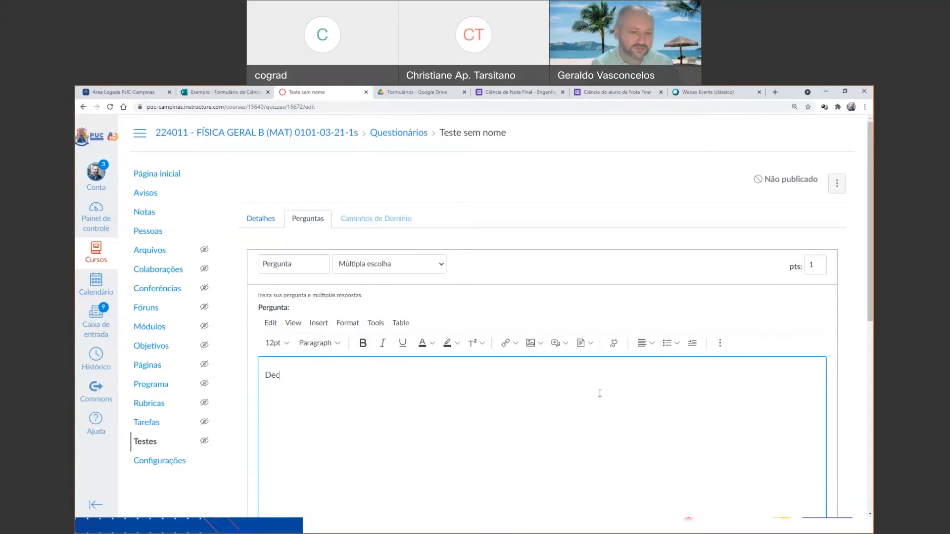
type("laro que")
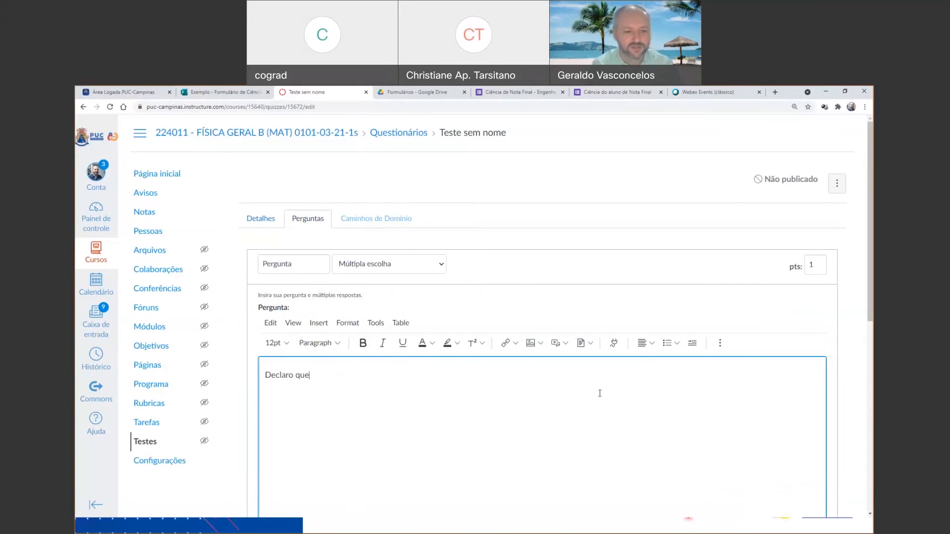
type(" estou ciente")
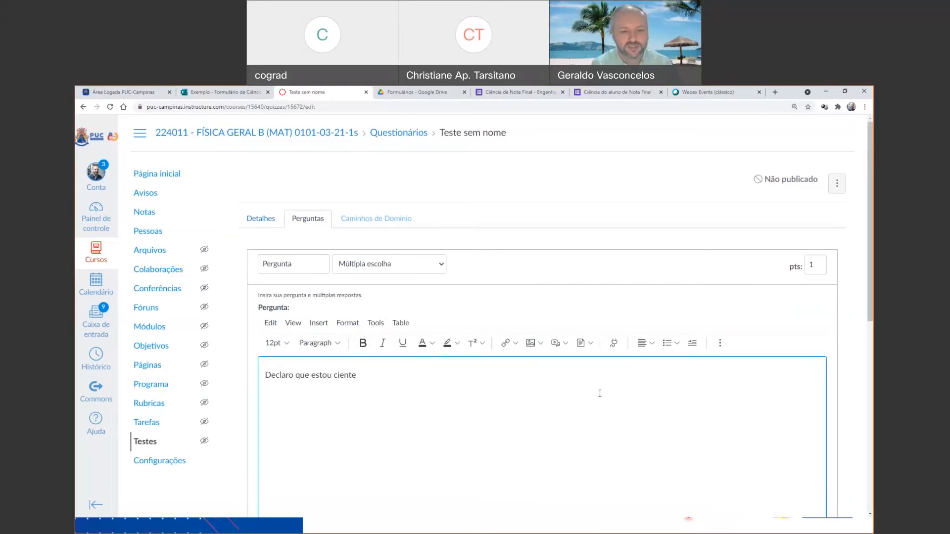
type(" da nota final.")
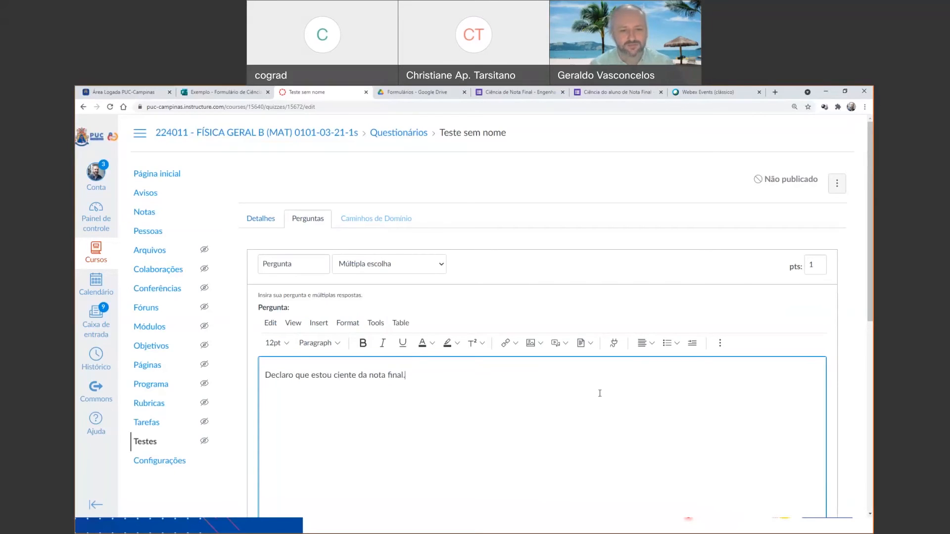
Reduce the question's possible answers to the single option "CIENTE", update the question and save the test.
scroll(312, 297, "down", 3)
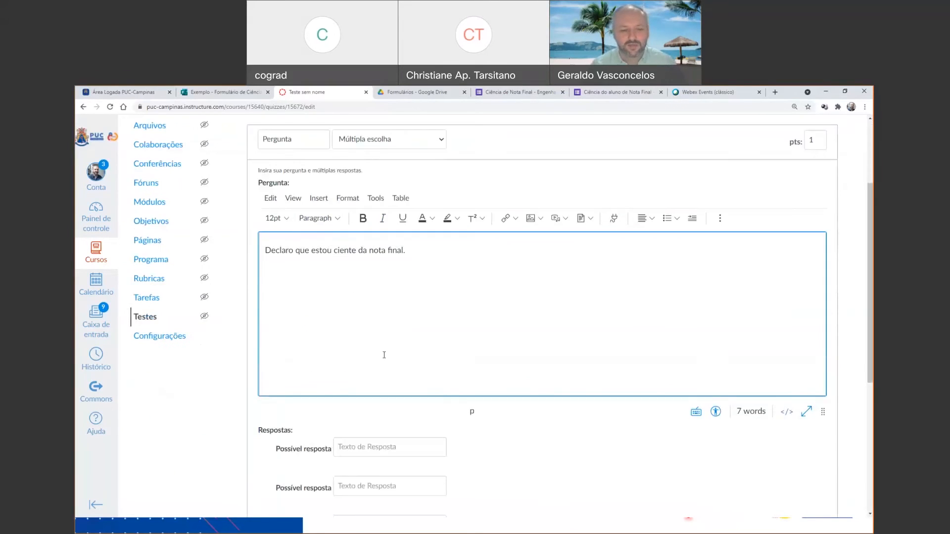
scroll(384, 355, "down", 3)
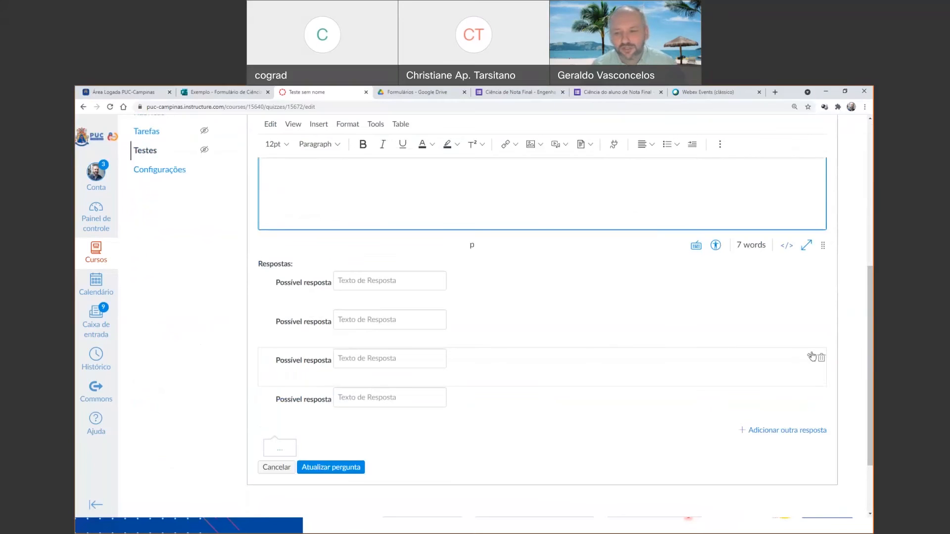
left_click(822, 320)
left_click(822, 321)
left_click(820, 320)
left_click(382, 307)
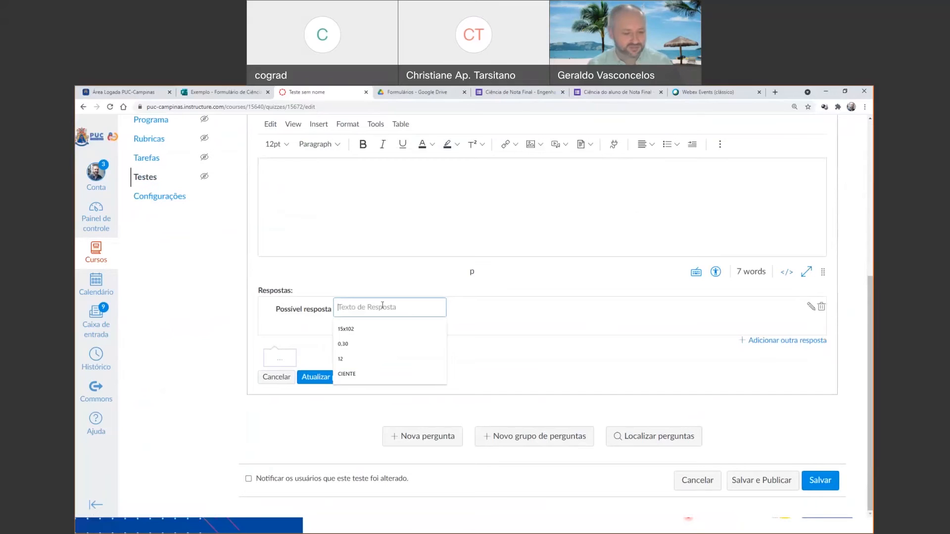
type("CIENTE")
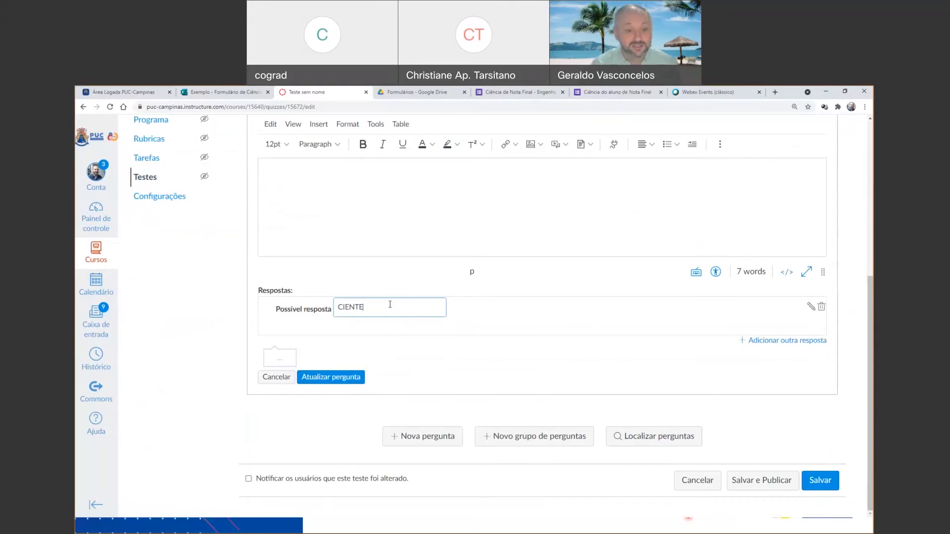
left_click(334, 378)
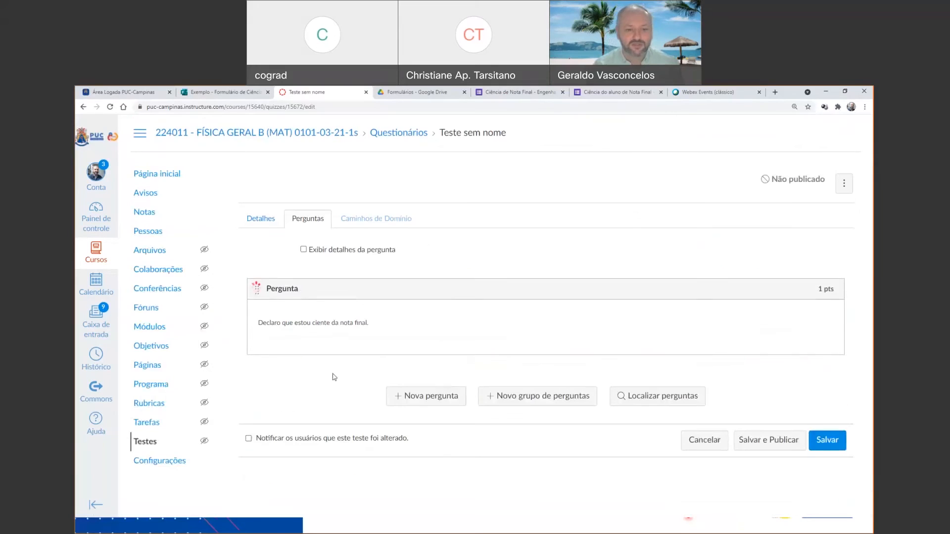
left_click(825, 441)
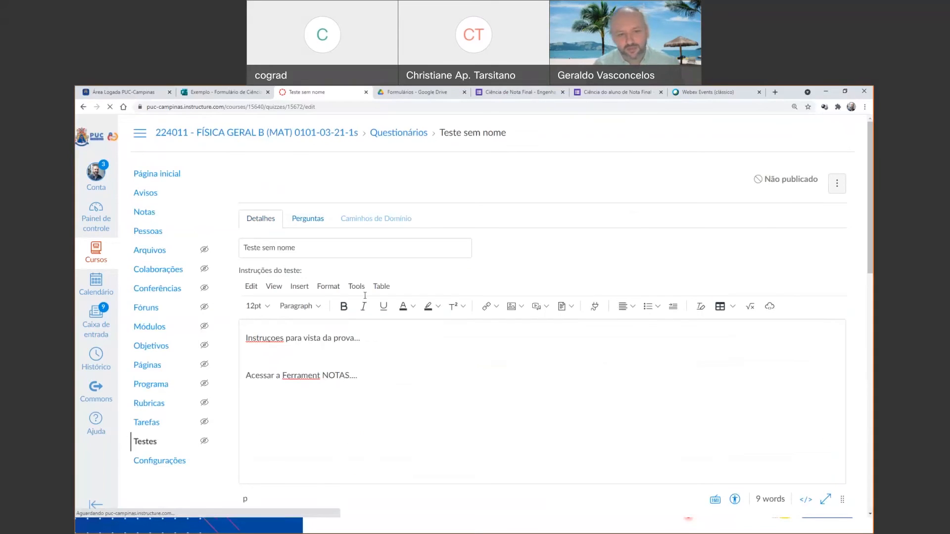
Preview the saved test as a student would see it and select CIENTE as the answer to Pergunta 1.
scroll(483, 401, "down", 2)
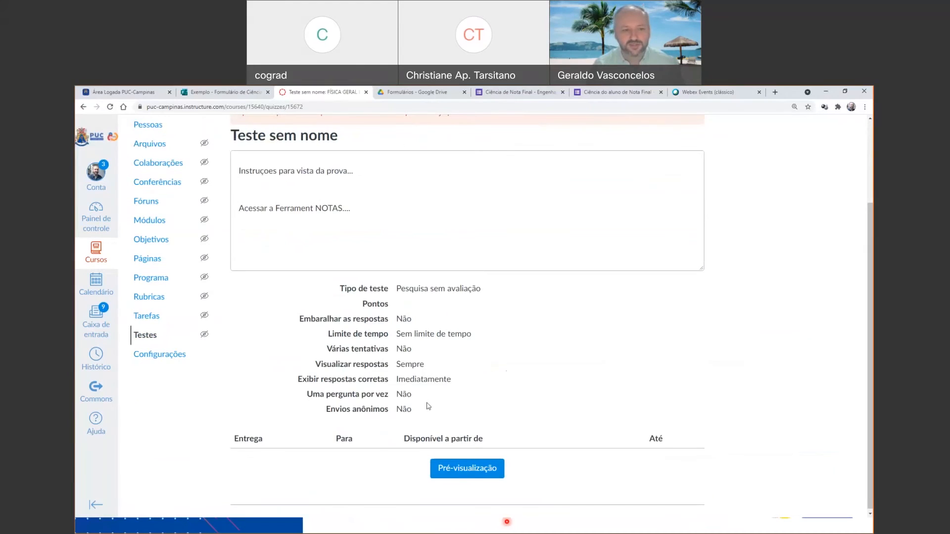
scroll(595, 339, "up", 2)
left_click(599, 178)
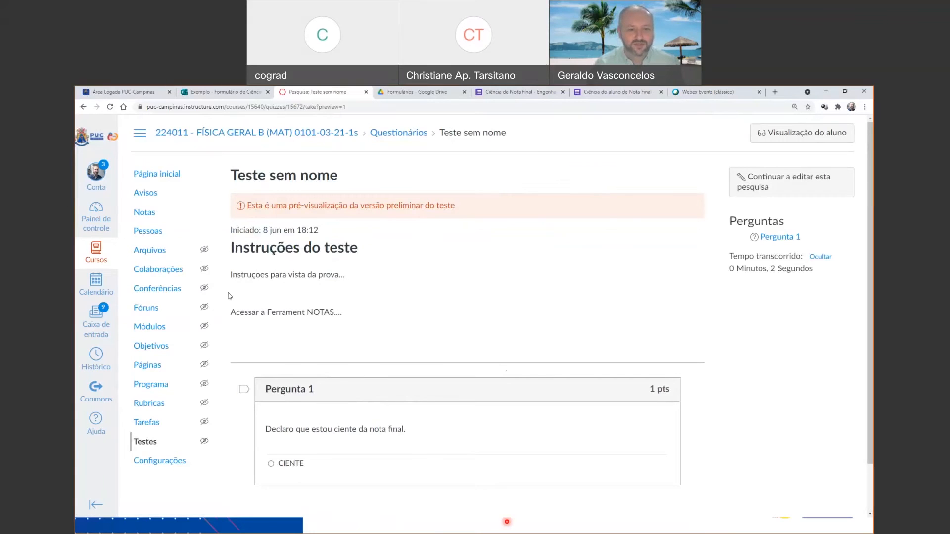
scroll(272, 284, "down", 2)
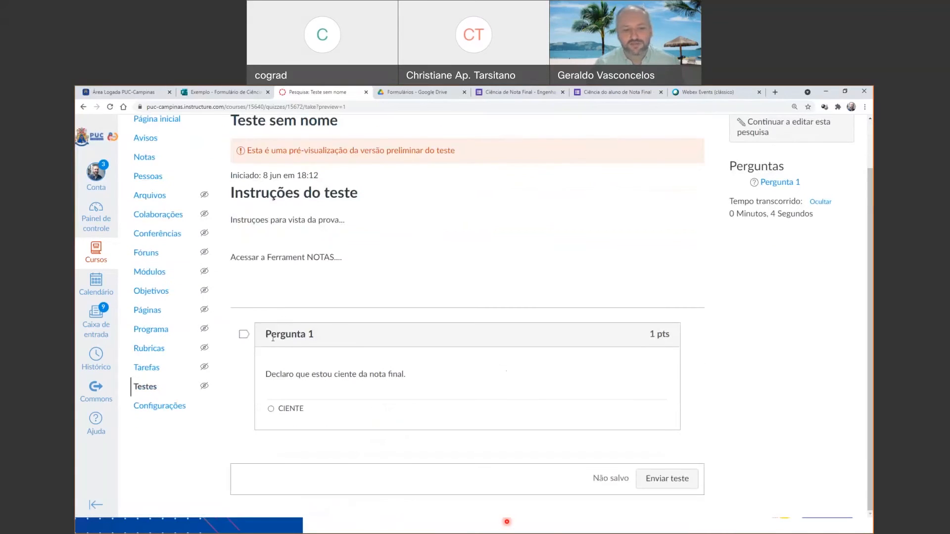
left_click(289, 411)
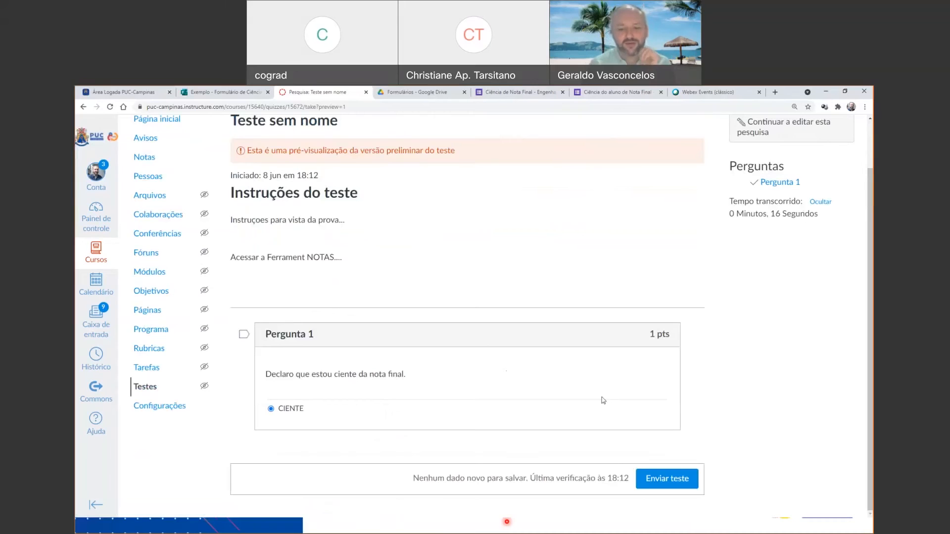
scroll(760, 297, "up", 2)
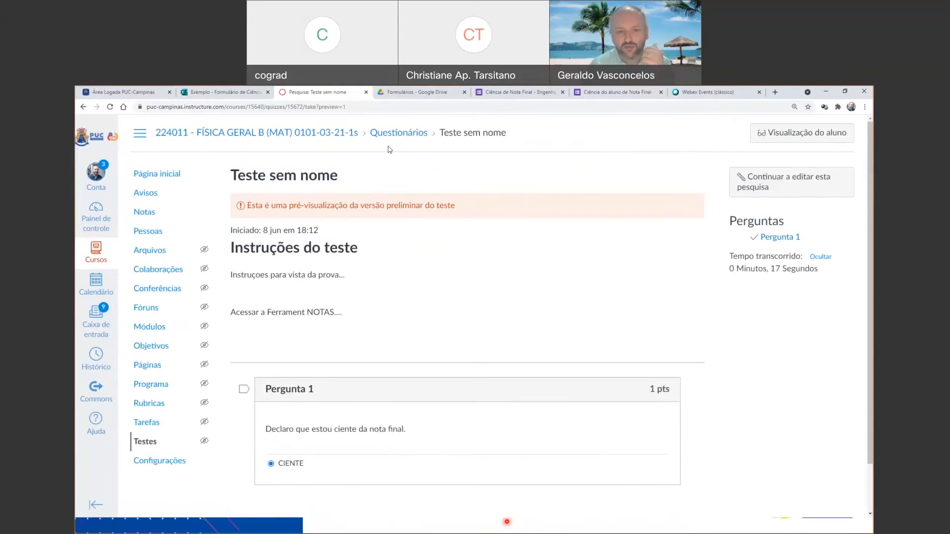
Open the Ciência da Nota Final page in the ORIENTAÇÕES FINAIS module from the course home page.
left_click(154, 176)
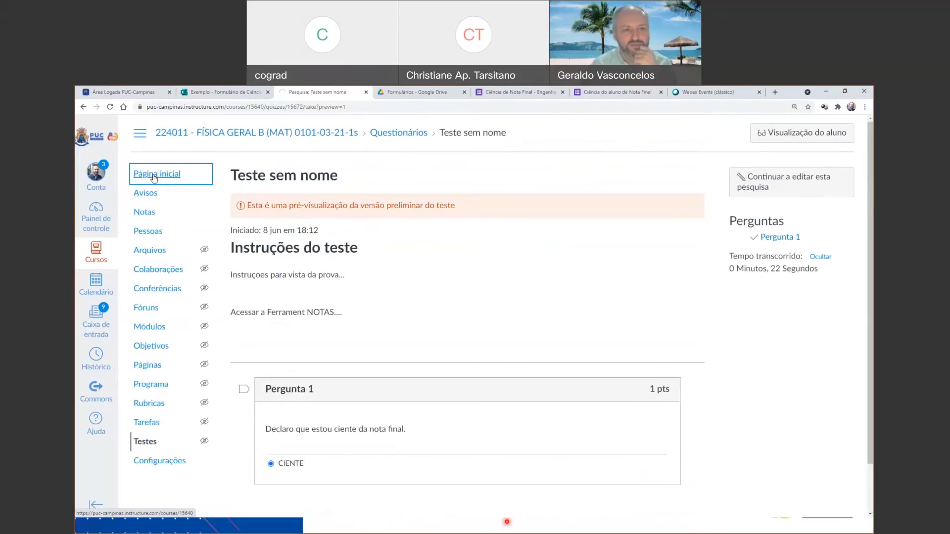
scroll(163, 175, "down", 3)
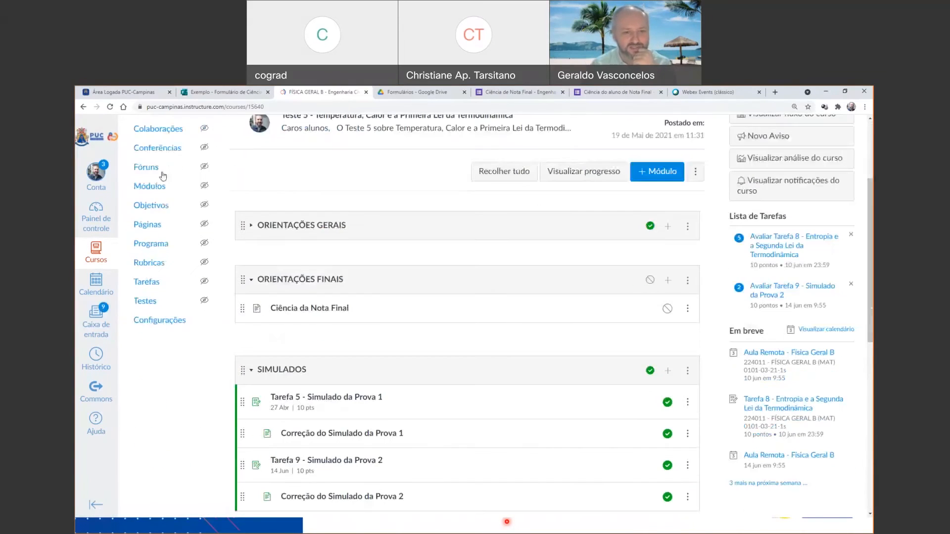
left_click(650, 280)
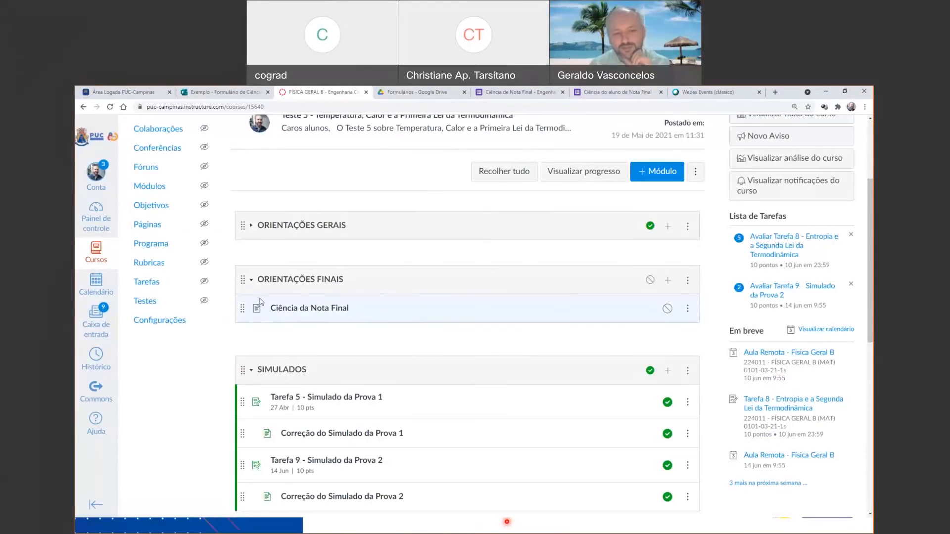
left_click(315, 310)
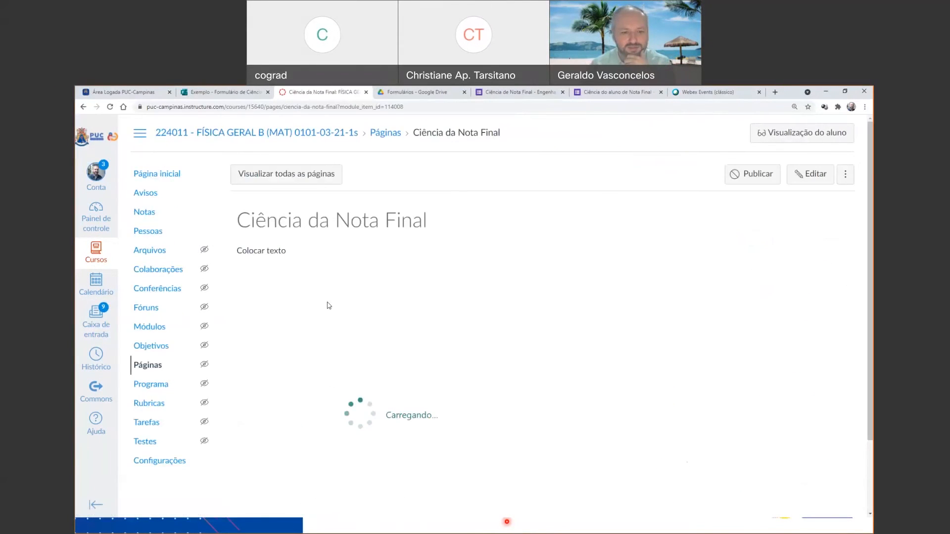
Open the existing survey Ciência do Plano de Ensino from the course's tests and preview it.
left_click(171, 180)
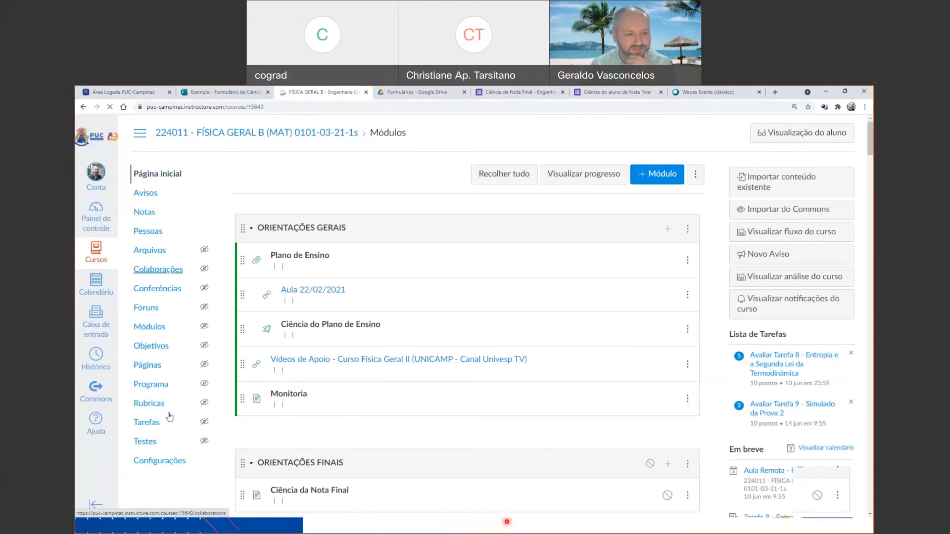
scroll(143, 444, "down", 3)
left_click(154, 281)
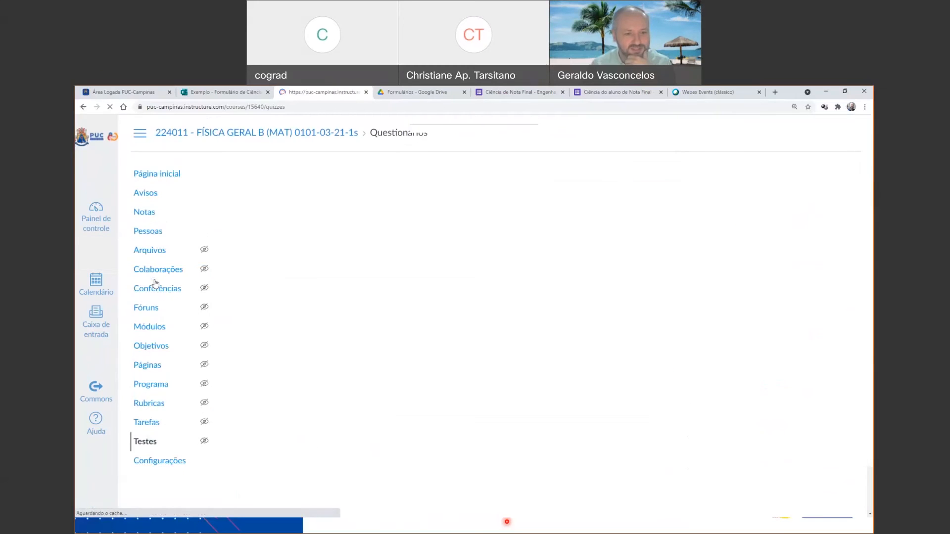
scroll(336, 281, "down", 5)
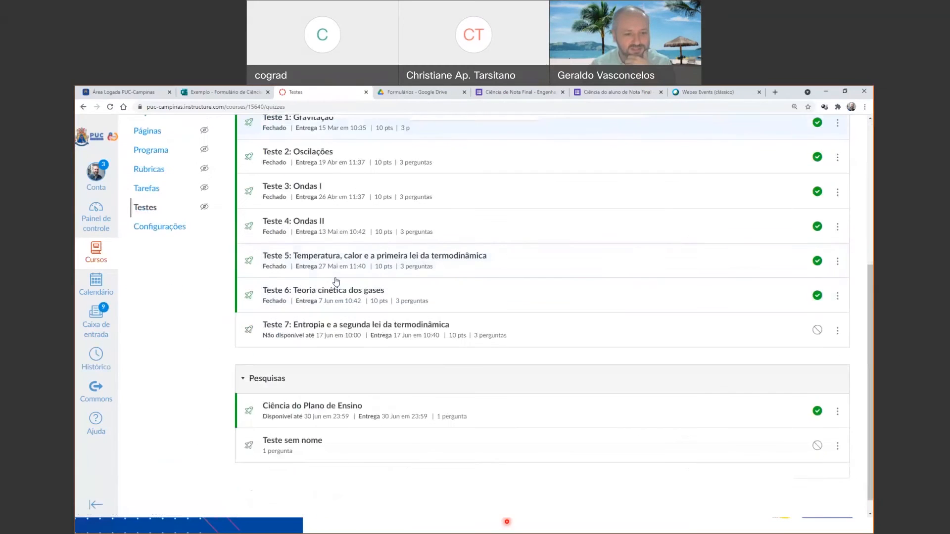
left_click(311, 410)
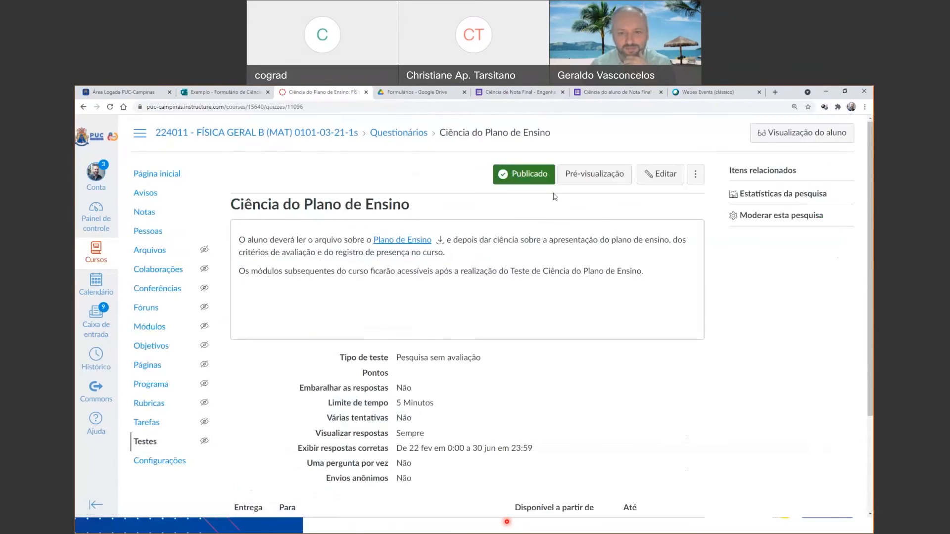
left_click(586, 183)
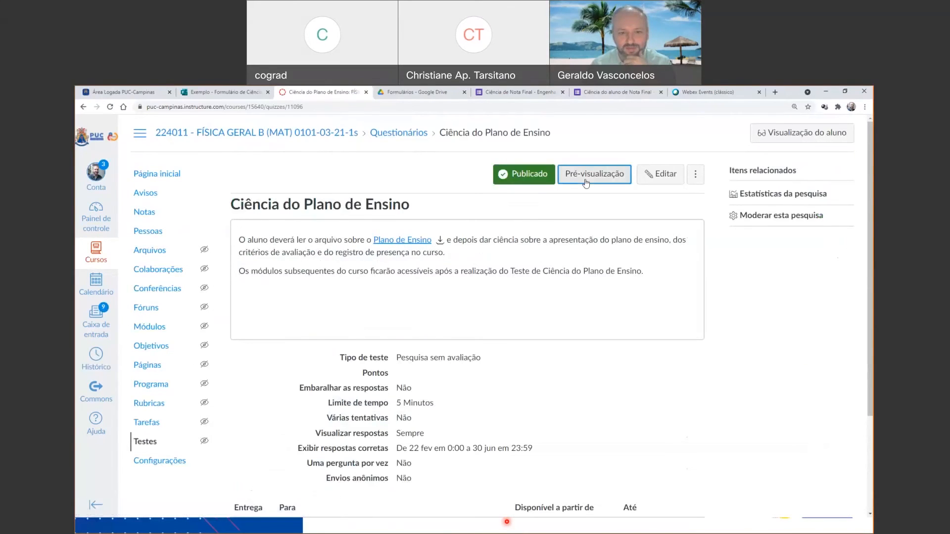
Return to the course's tests, open the unpublished survey Teste sem nome and preview it.
left_click(156, 174)
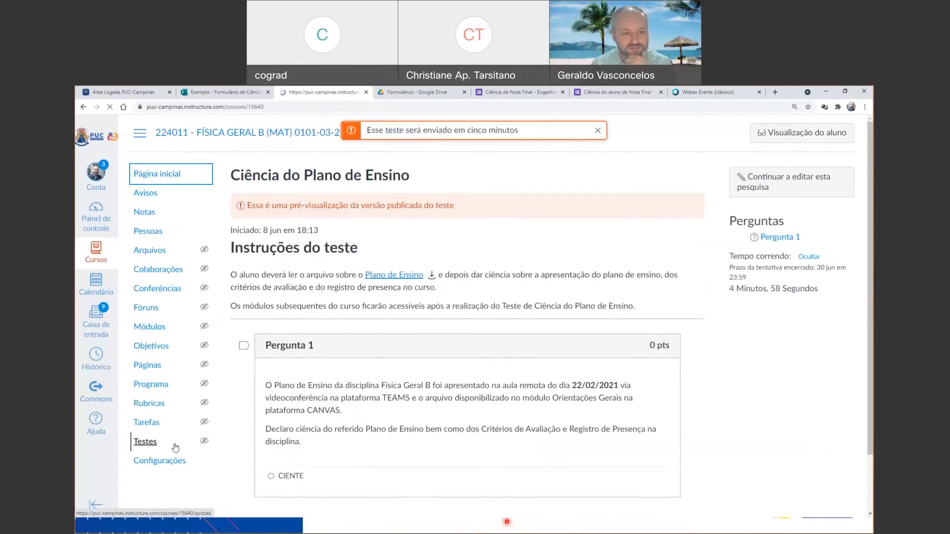
scroll(168, 443, "down", 3)
left_click(145, 301)
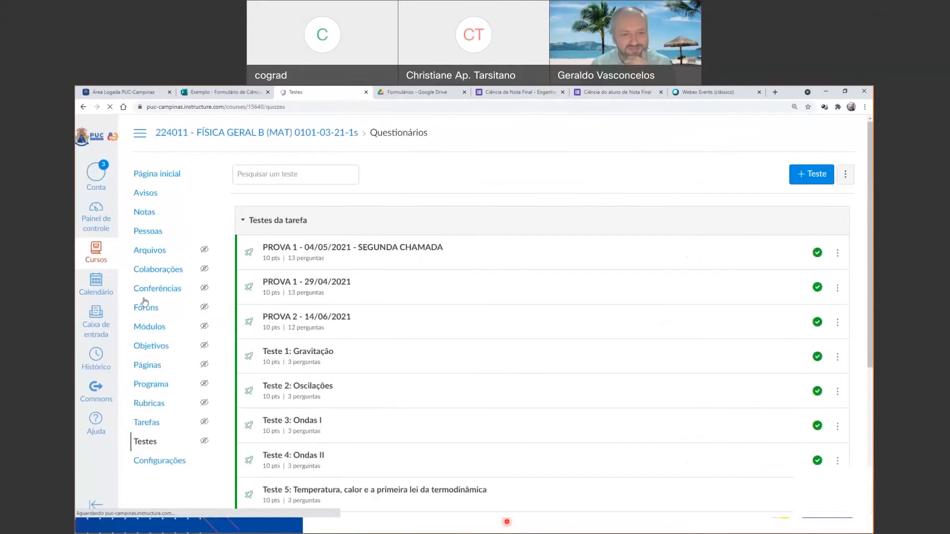
scroll(297, 303, "down", 5)
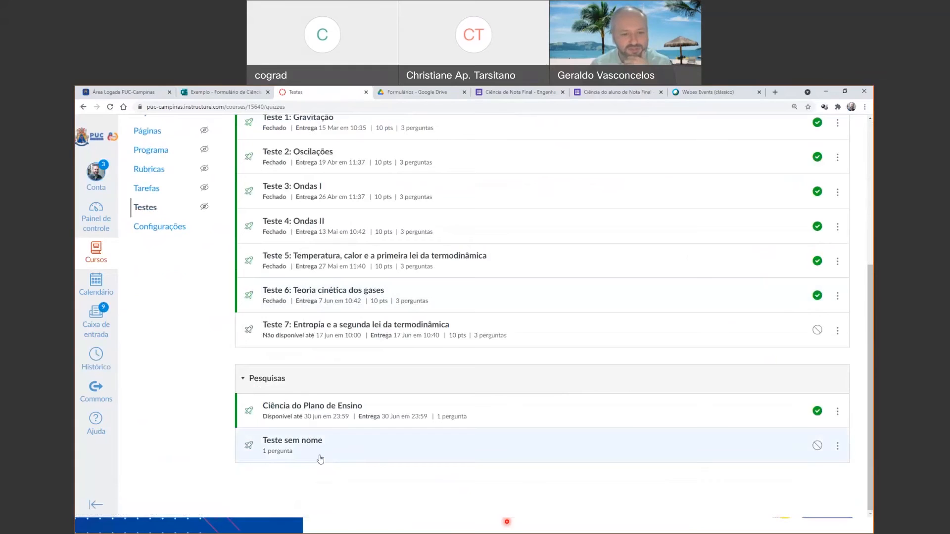
left_click(296, 443)
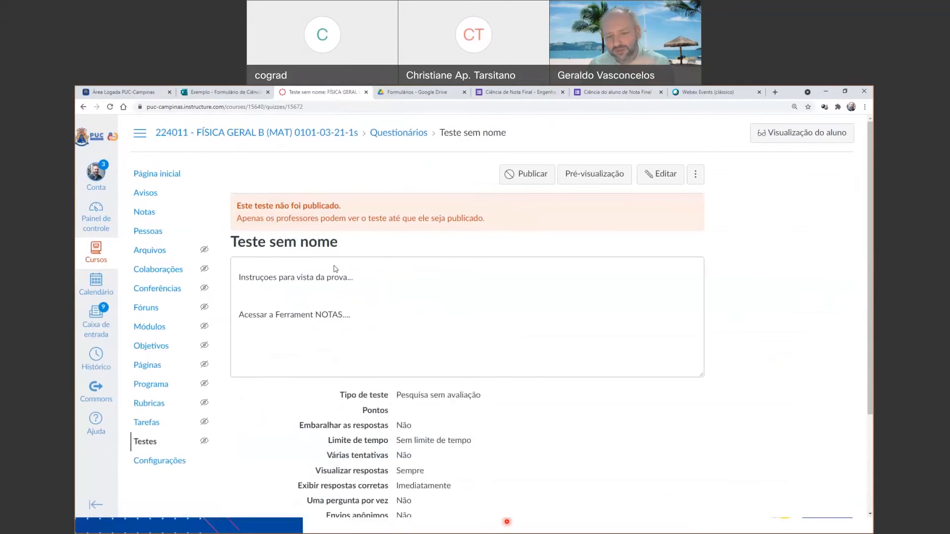
left_click(612, 176)
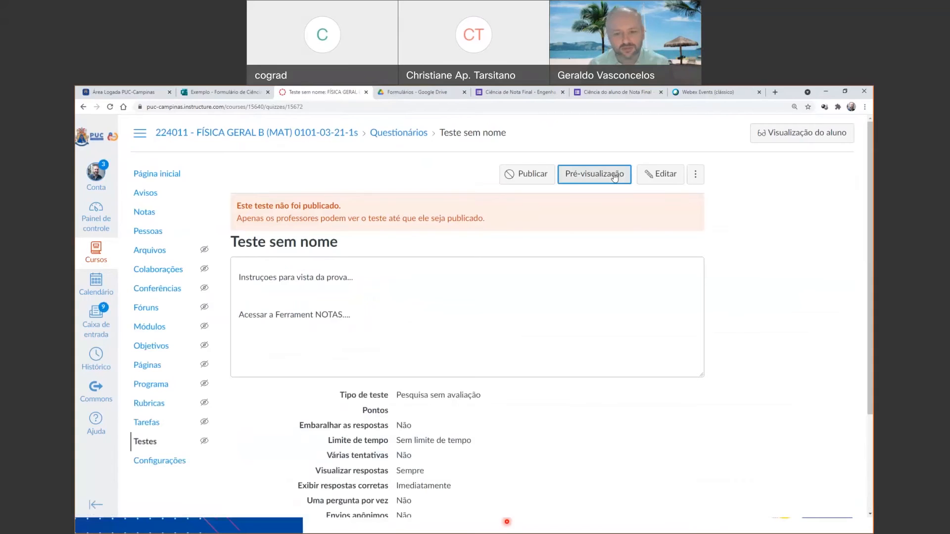
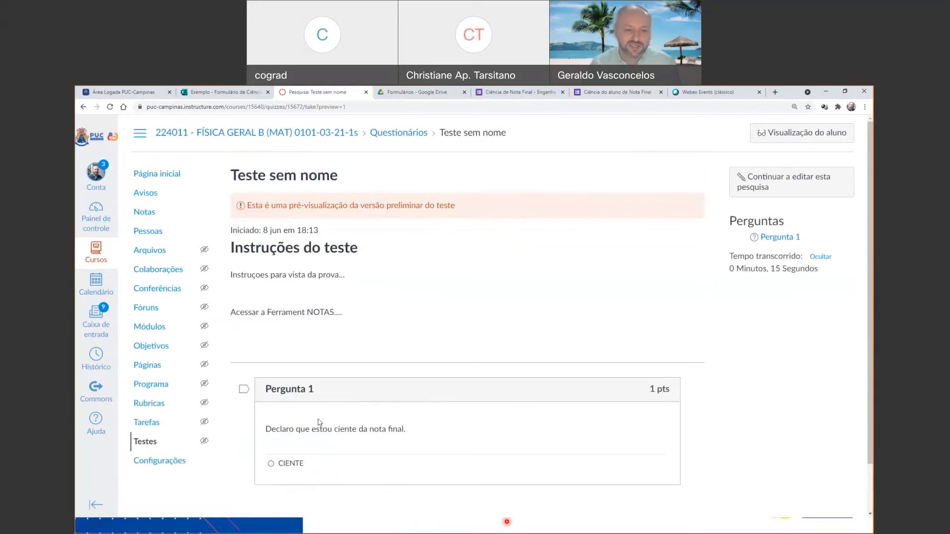
Open the course's assignments, expand the ATIVIDADES SÍNCRONAS group and examine the assignment groups for any listed survey.
left_click(146, 423)
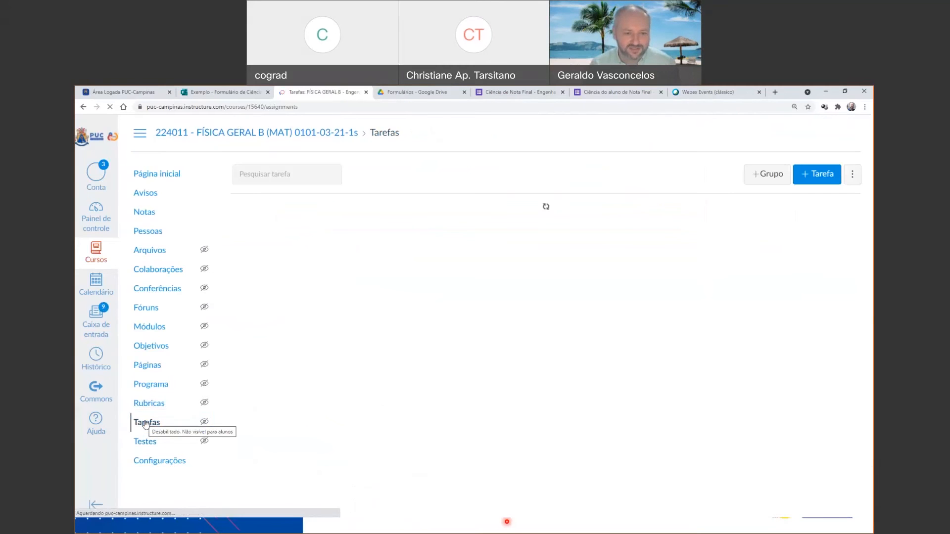
scroll(574, 388, "down", 7)
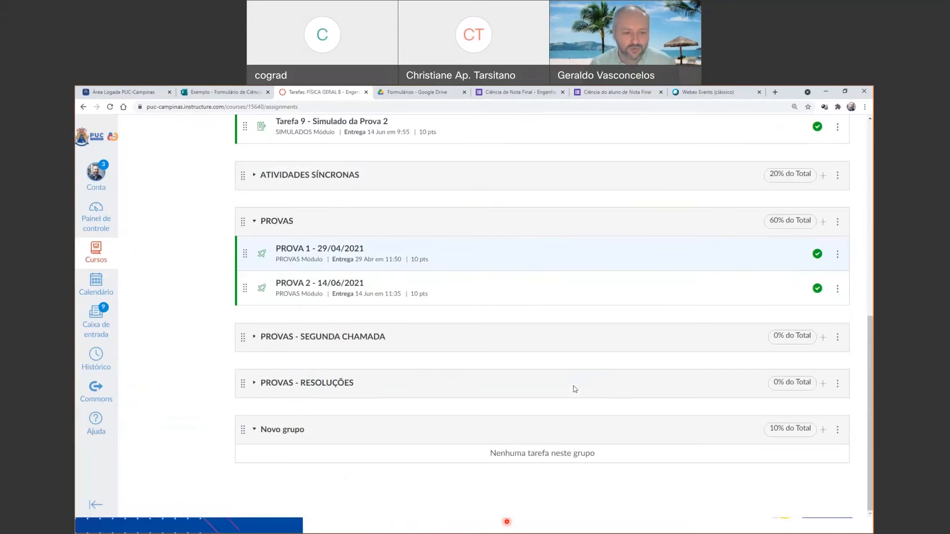
scroll(220, 429, "up", 3)
scroll(266, 330, "up", 4)
scroll(252, 383, "down", 3)
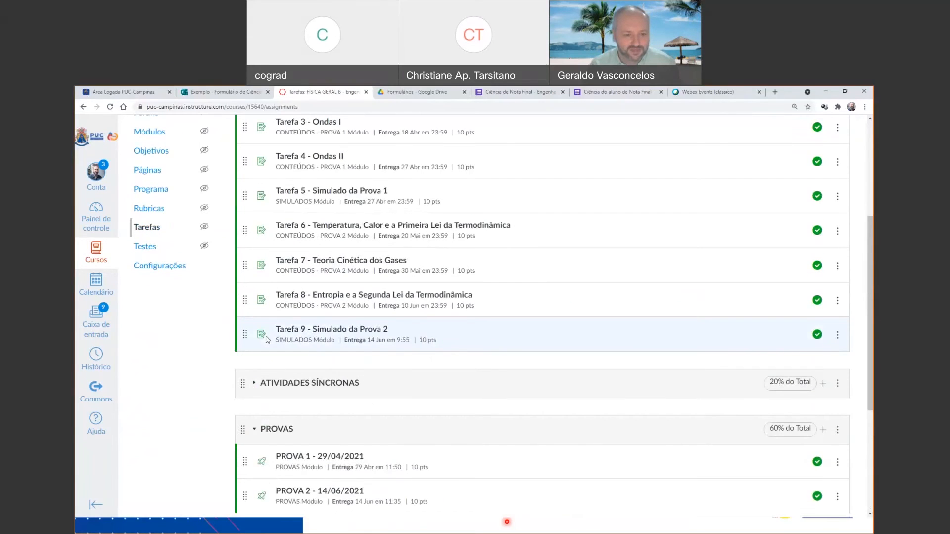
left_click(251, 383)
scroll(287, 361, "down", 8)
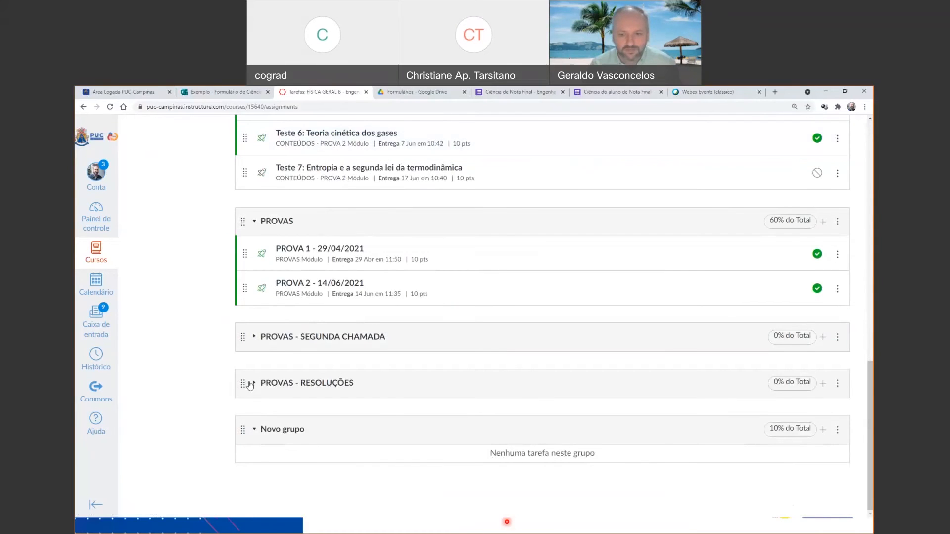
scroll(297, 394, "up", 15)
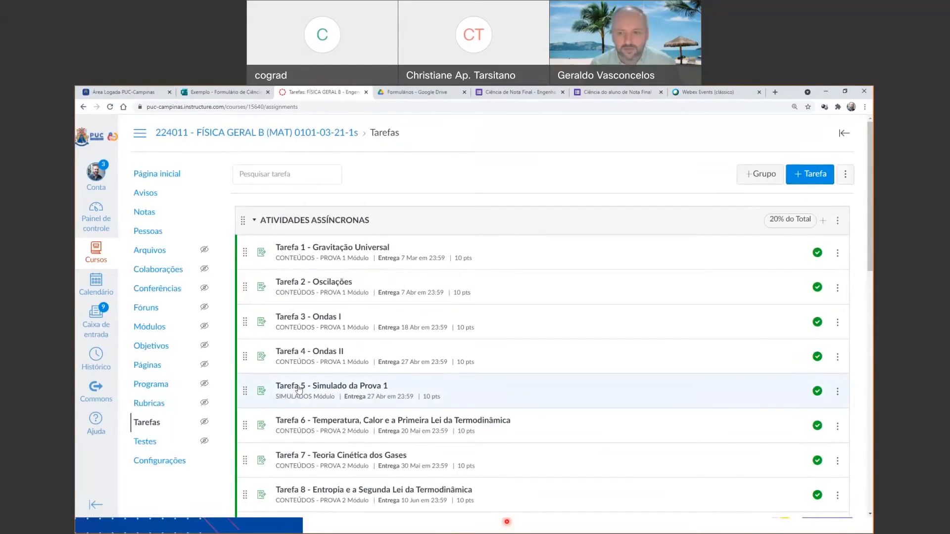
scroll(330, 327, "down", 1)
scroll(331, 327, "down", 8)
scroll(330, 325, "up", 9)
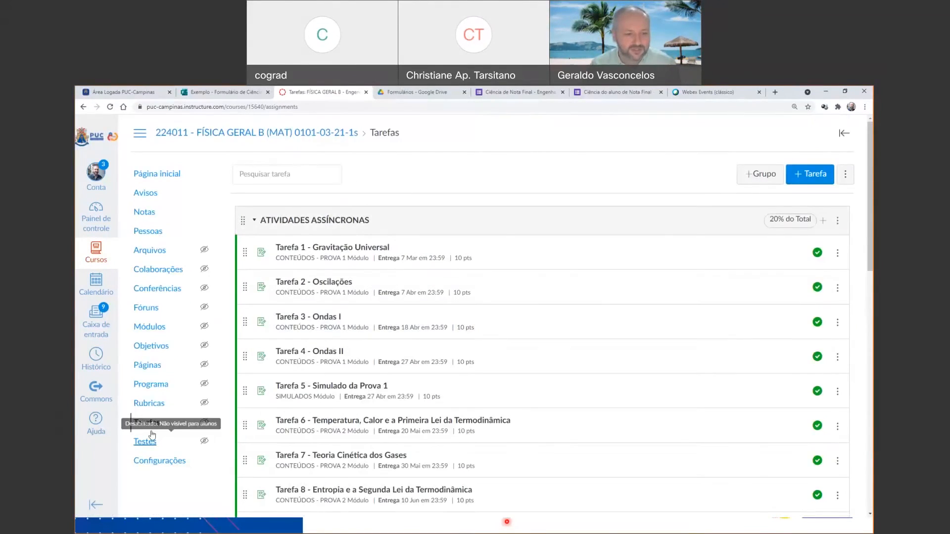
Open the unpublished survey Teste sem nome from the course's tests, check its settings and preview it.
left_click(148, 442)
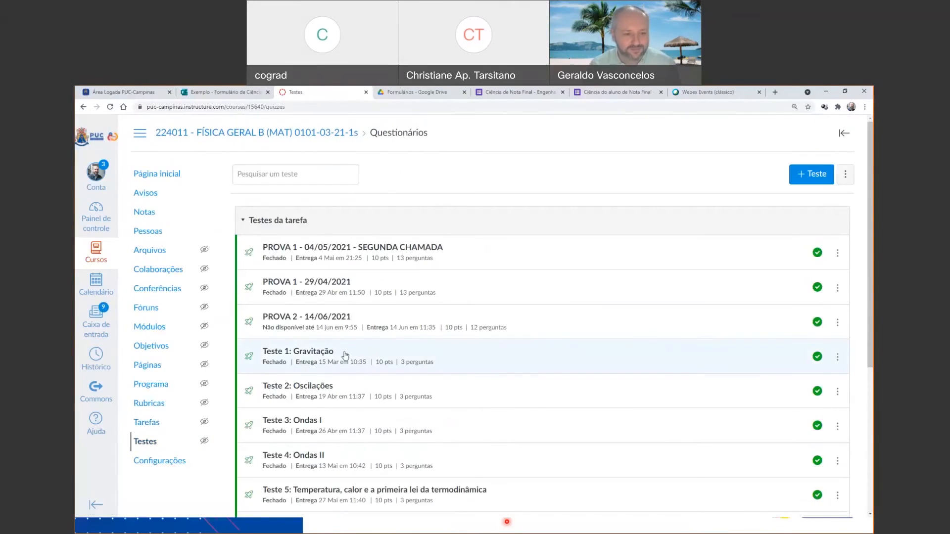
scroll(342, 356, "down", 5)
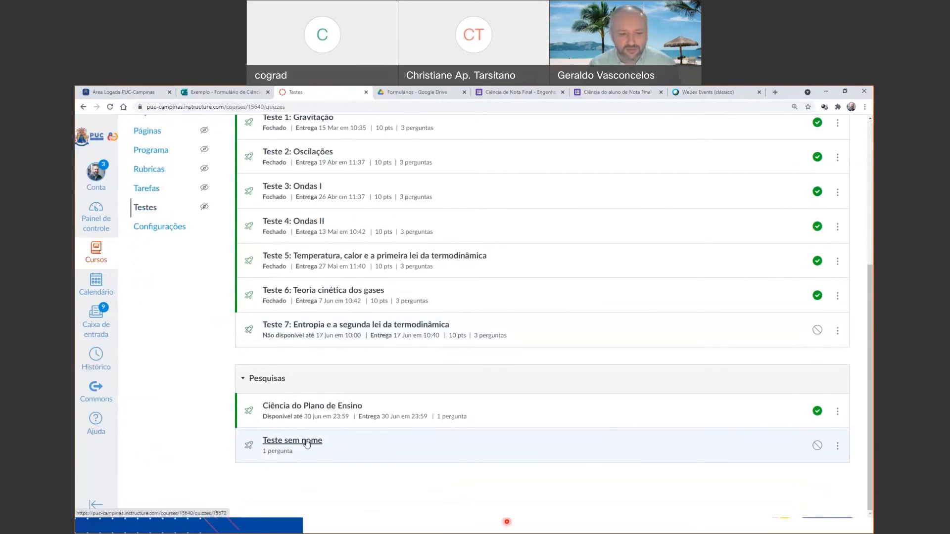
left_click(306, 442)
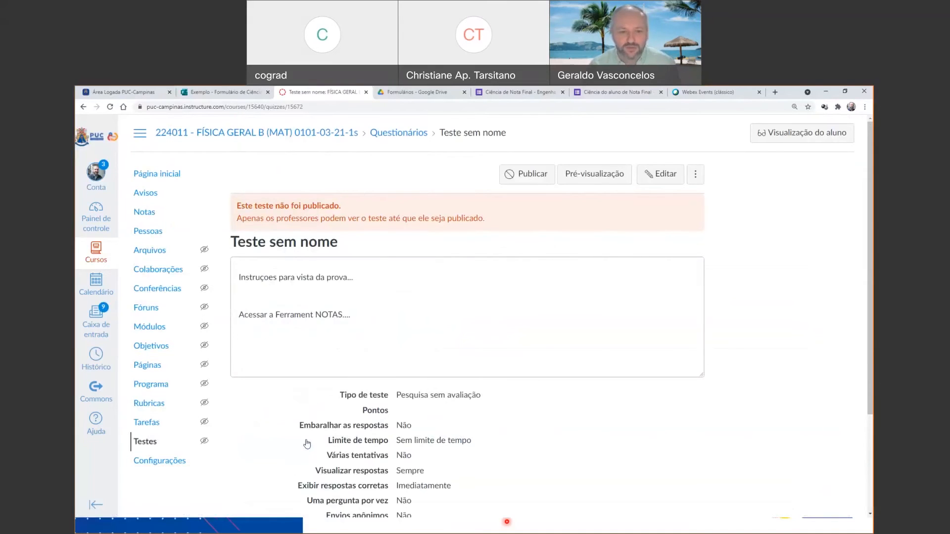
scroll(604, 206, "down", 1)
scroll(618, 210, "down", 4)
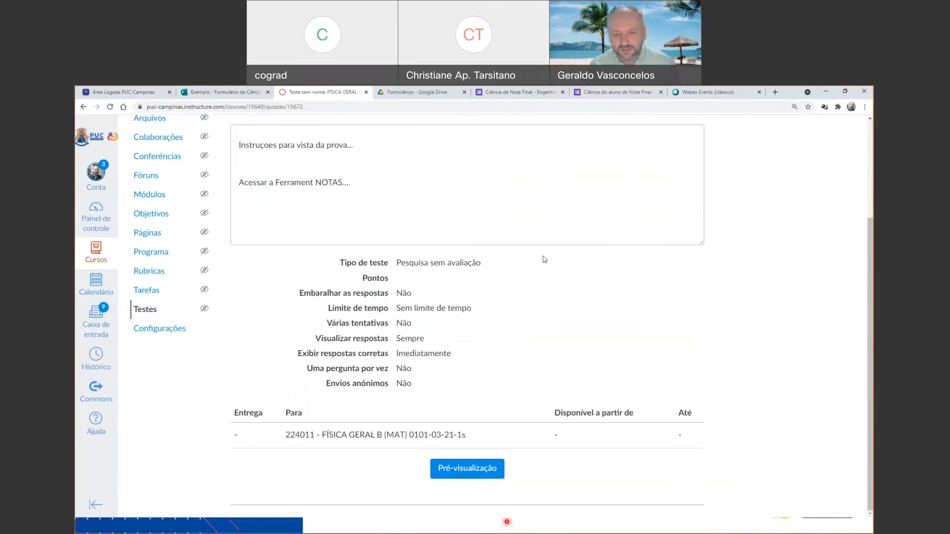
scroll(570, 258, "up", 5)
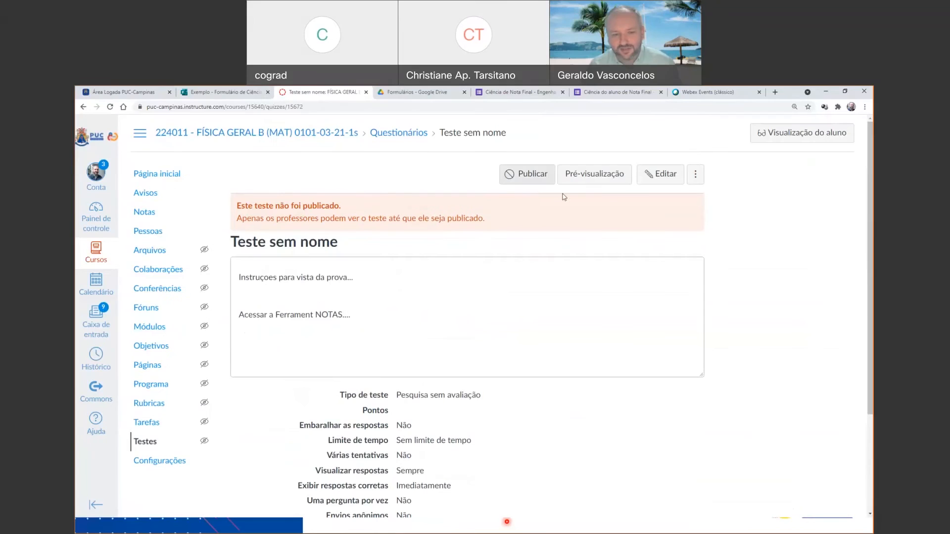
left_click(600, 176)
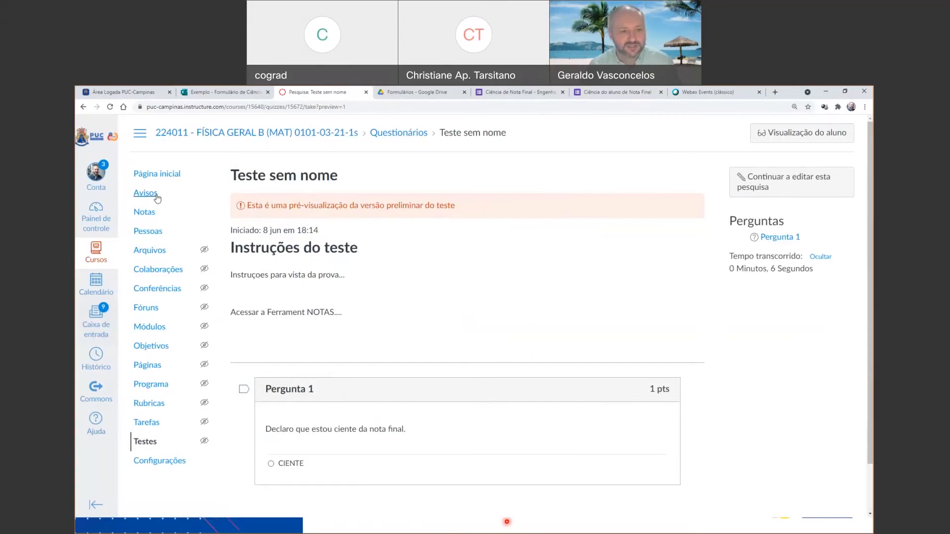
Return to the course's tests, open the survey Ciência do Plano de Ensino and read its instructions and question in preview.
left_click(143, 444)
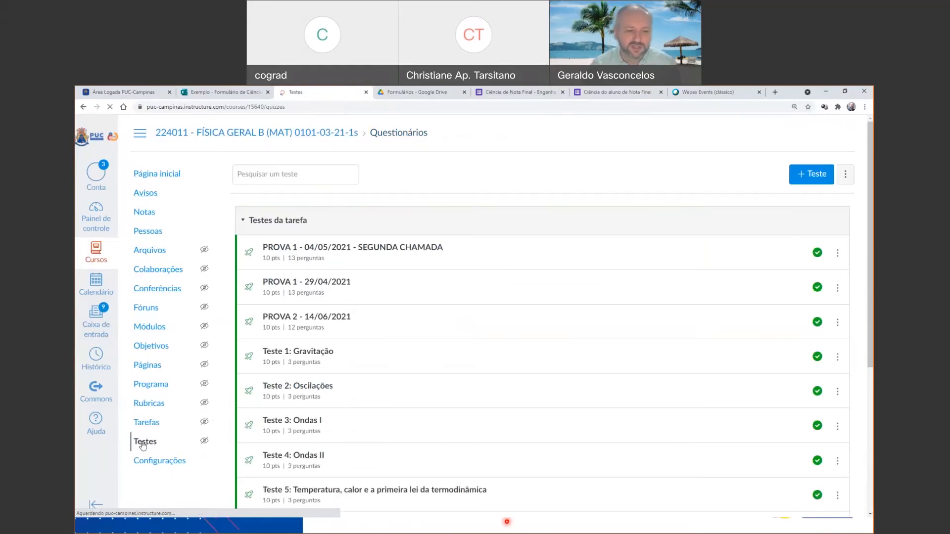
scroll(388, 333, "down", 5)
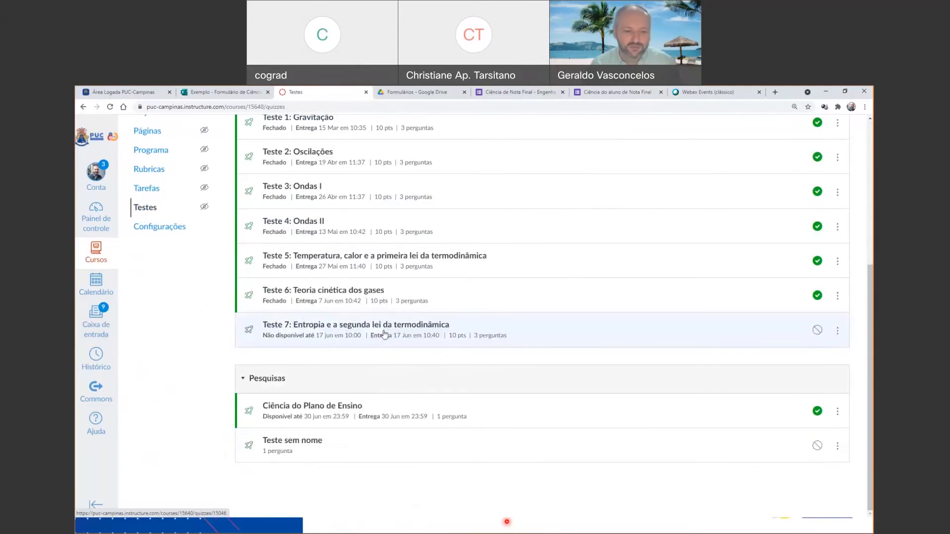
left_click(317, 411)
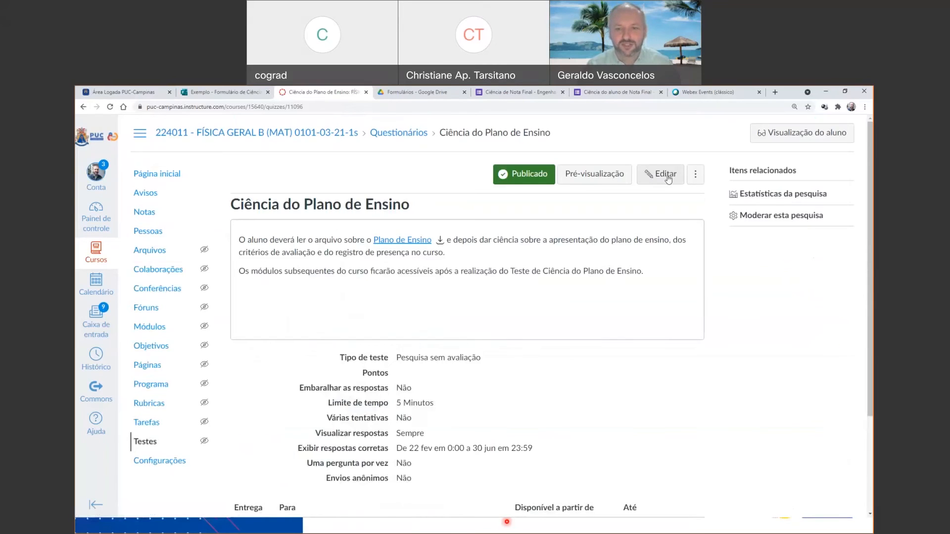
left_click(618, 184)
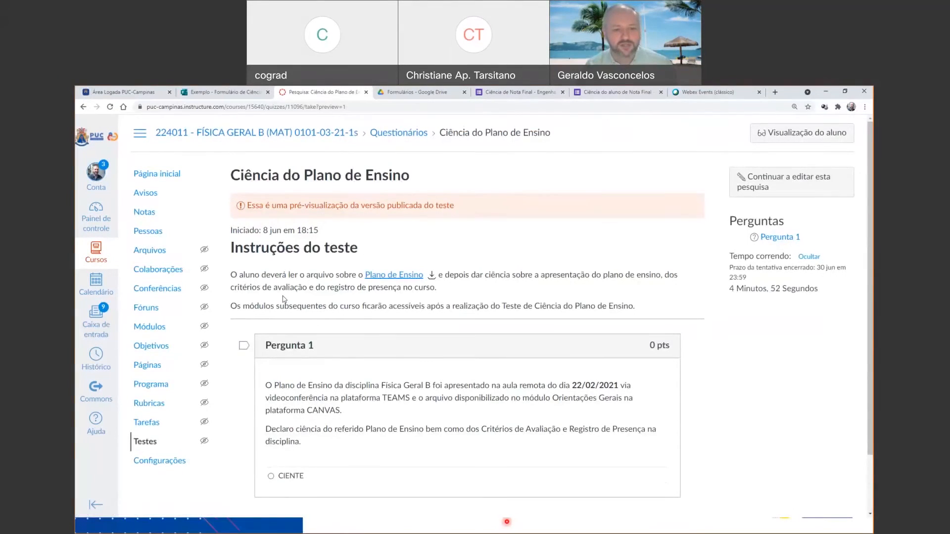
scroll(346, 292, "down", 1)
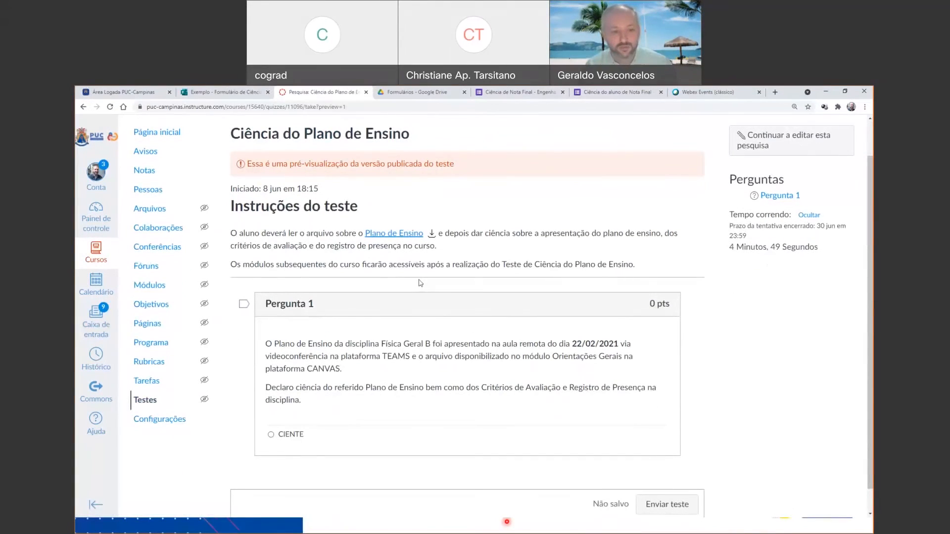
scroll(401, 306, "down", 1)
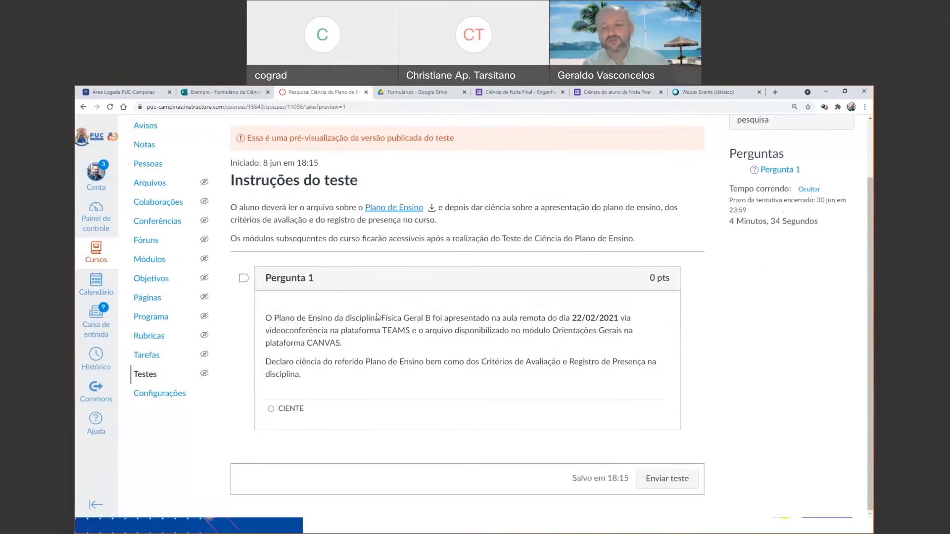
scroll(377, 317, "up", 2)
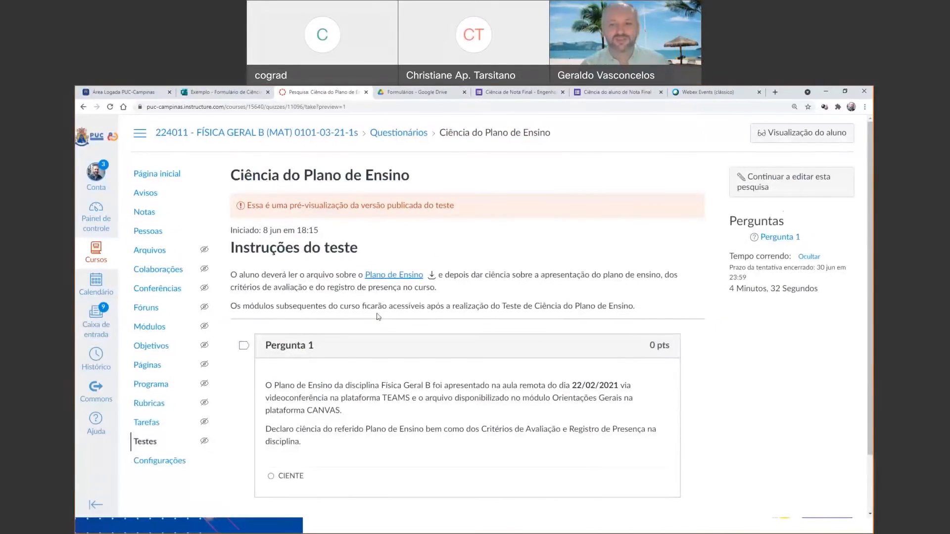
Open the moderation page of the Ciência do Plano de Ensino survey and examine which students have made an attempt.
left_click(397, 133)
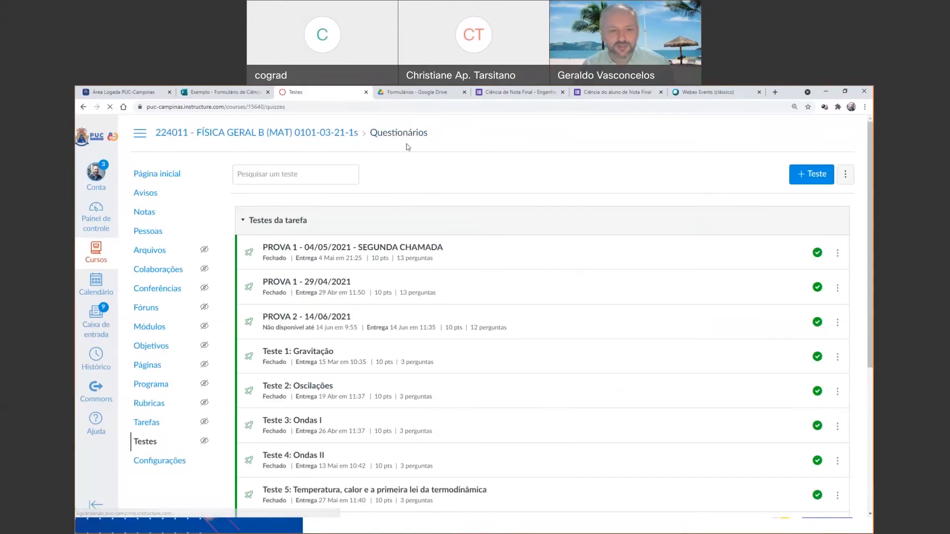
scroll(319, 489, "down", 5)
left_click(325, 411)
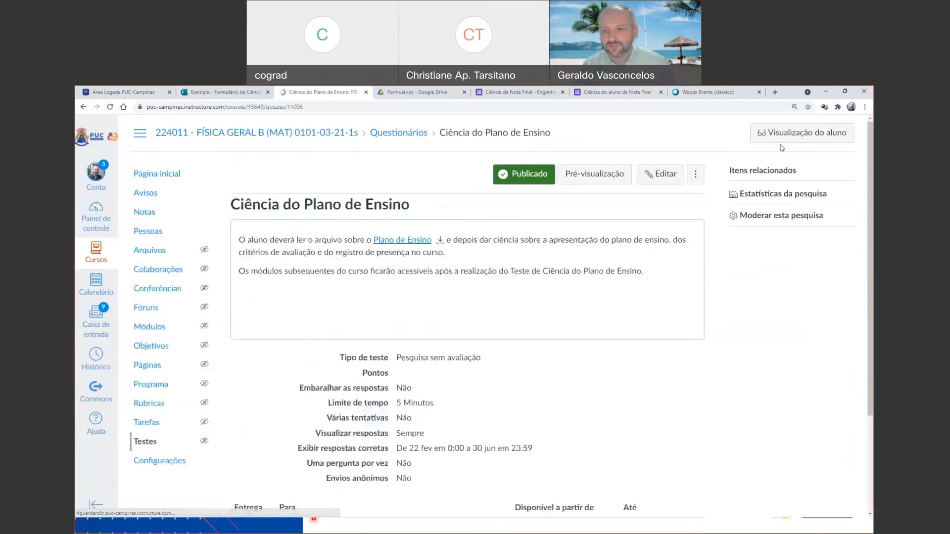
left_click(781, 216)
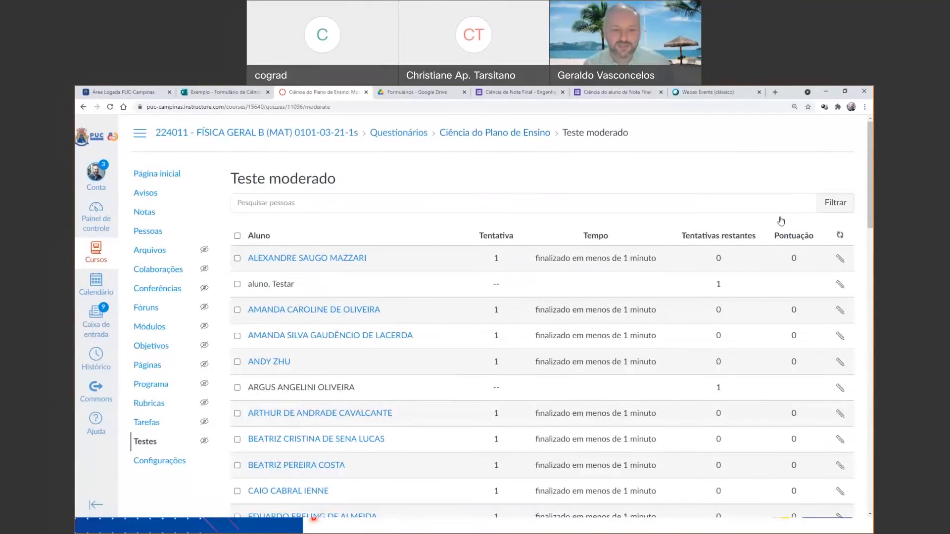
scroll(556, 255, "down", 7)
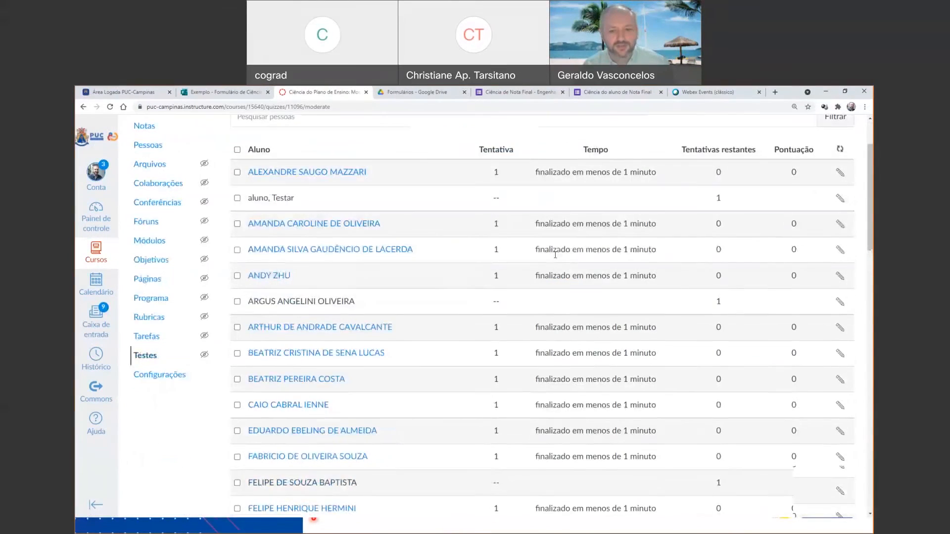
scroll(566, 263, "down", 6)
scroll(575, 274, "down", 8)
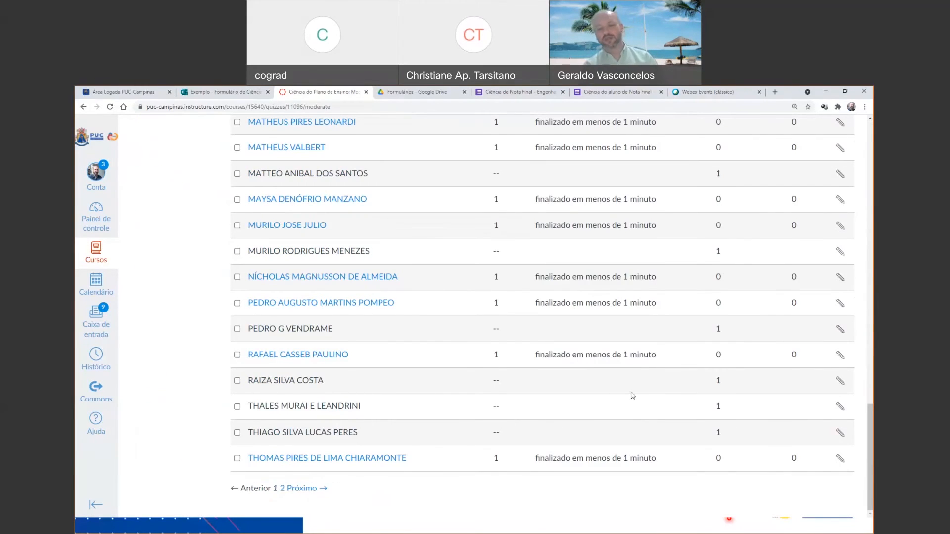
scroll(633, 428, "up", 10)
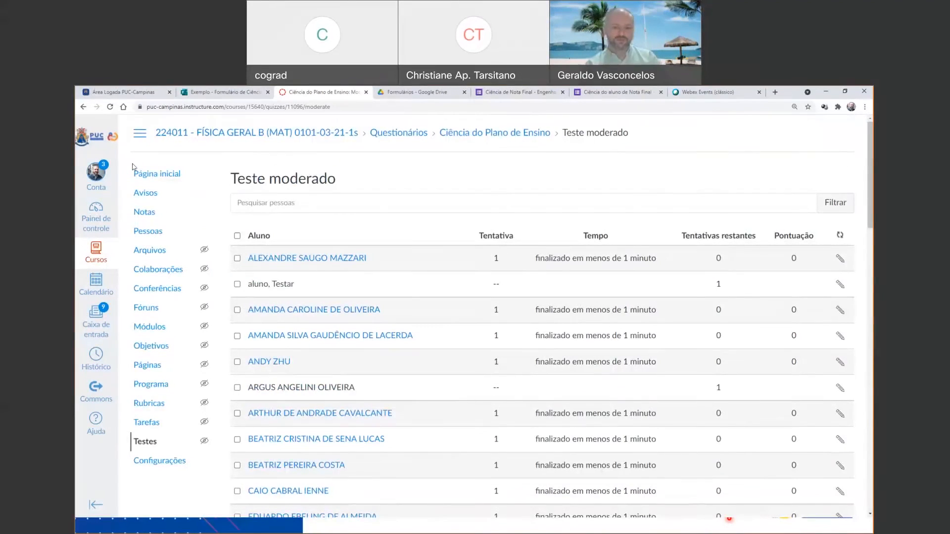
Return to the course home page and open the Ciência da Nota Final page in the ORIENTAÇÕES FINAIS module.
left_click(139, 179)
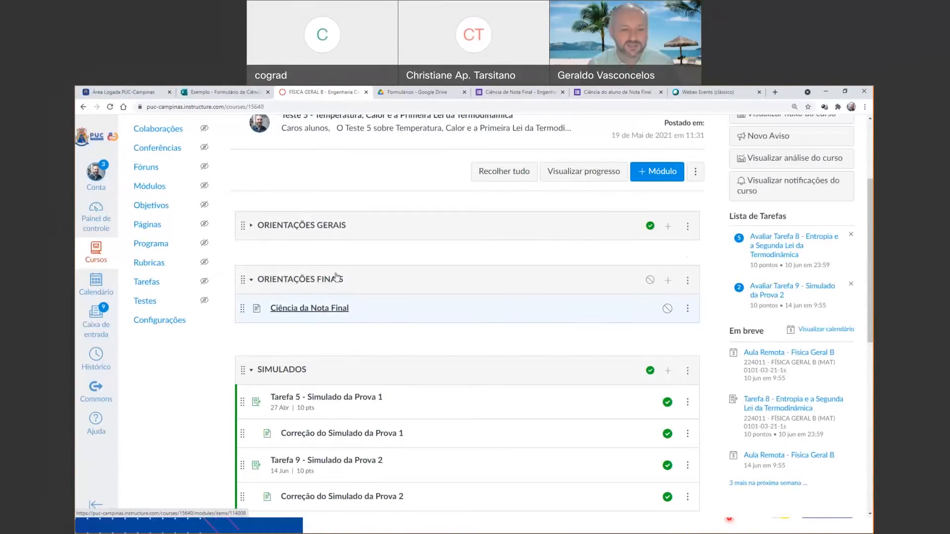
left_click(318, 309)
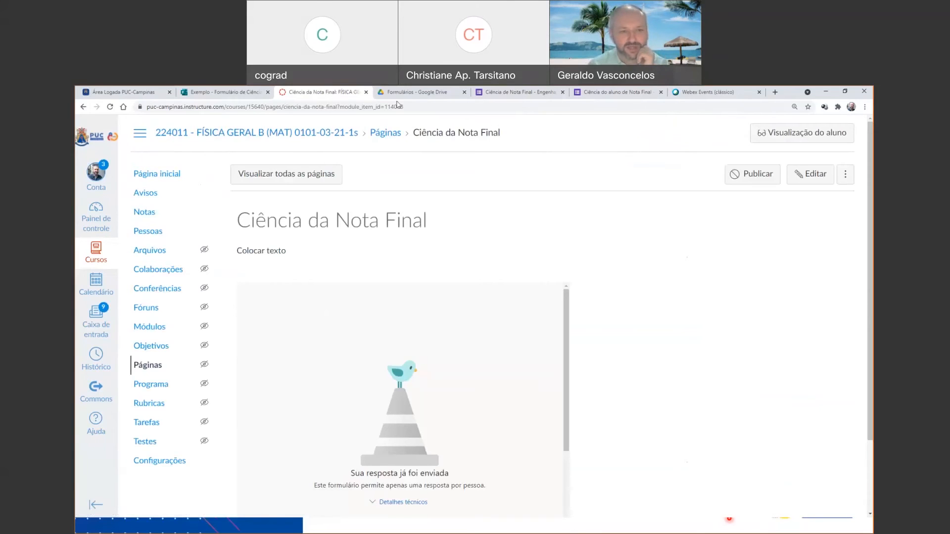
Switch to Microsoft Forms and review the responses and questions of Exemplo - Formulário de Ciência da Nota Final.
left_click(227, 92)
left_click(555, 170)
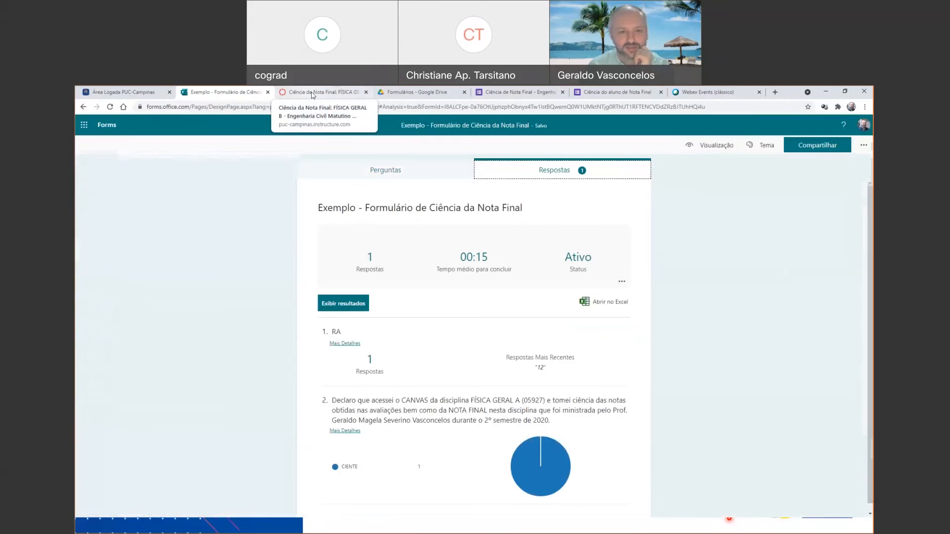
left_click(313, 93)
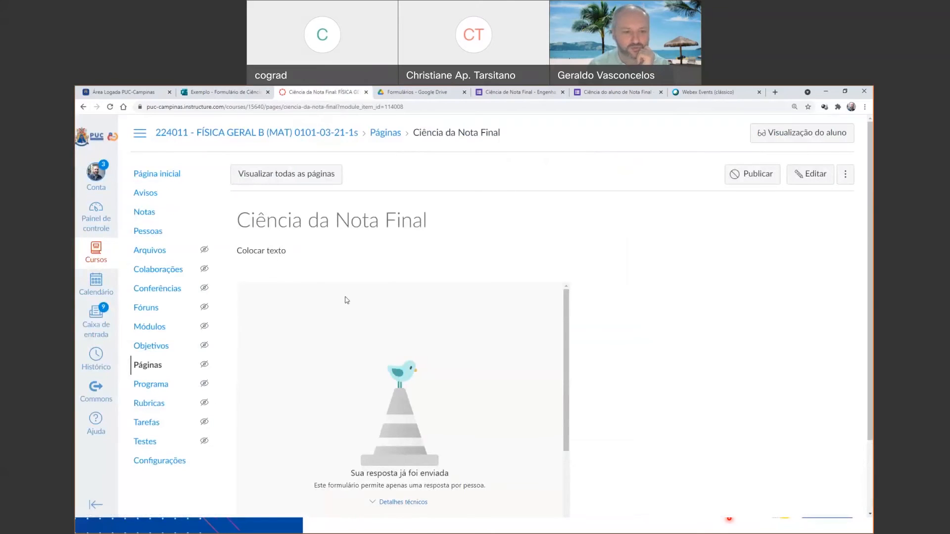
left_click(243, 93)
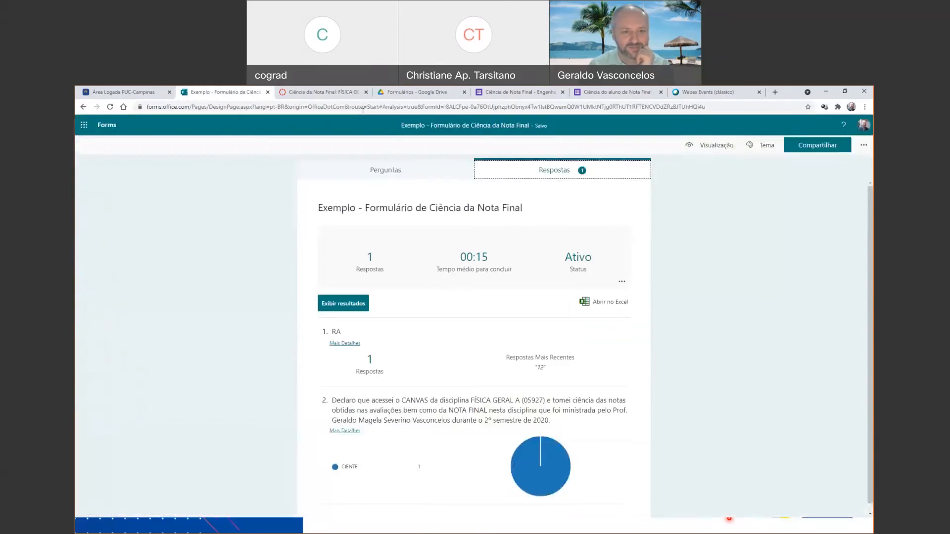
left_click(433, 175)
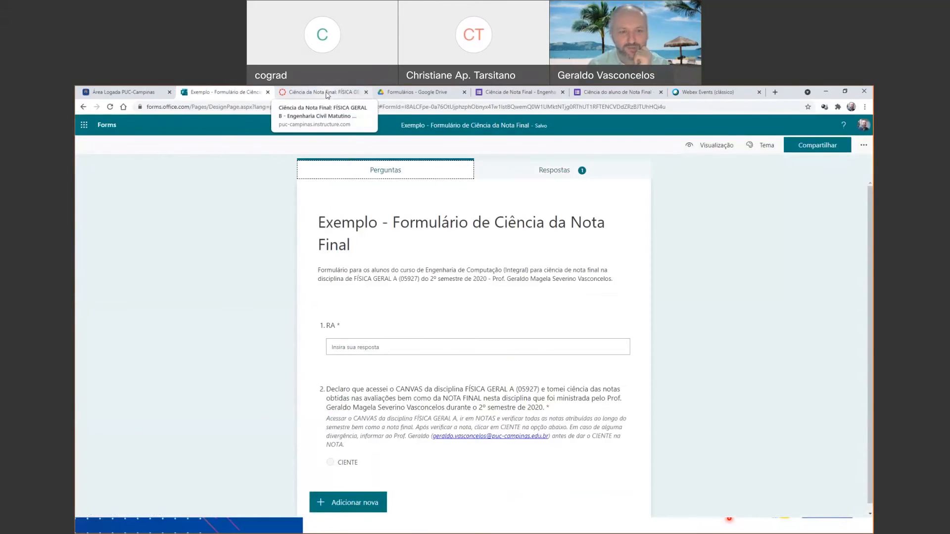
Go back to the Ciência da Nota Final page in Canvas and examine the embedded form from top to bottom.
left_click(327, 94)
left_click_drag(568, 358, 548, 331)
scroll(425, 372, "down", 3)
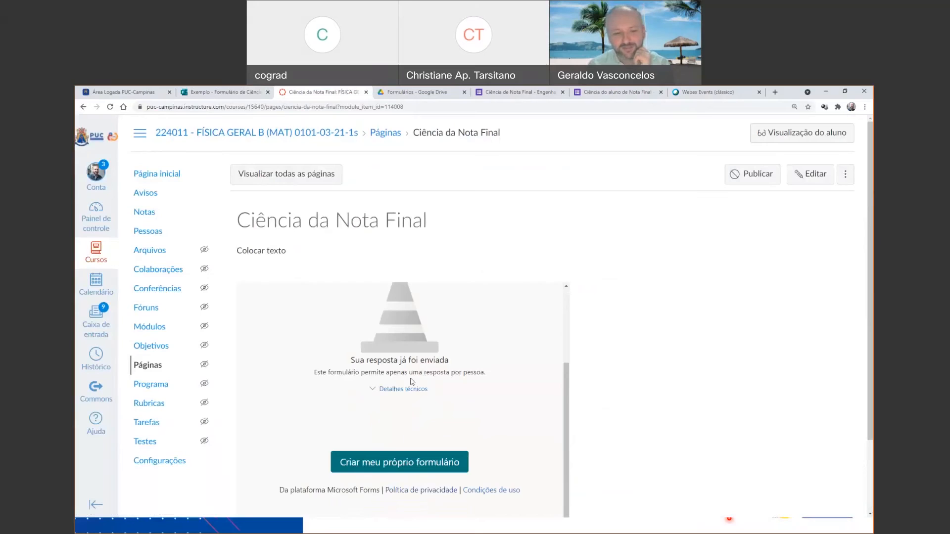
scroll(413, 379, "up", 2)
scroll(414, 374, "down", 2)
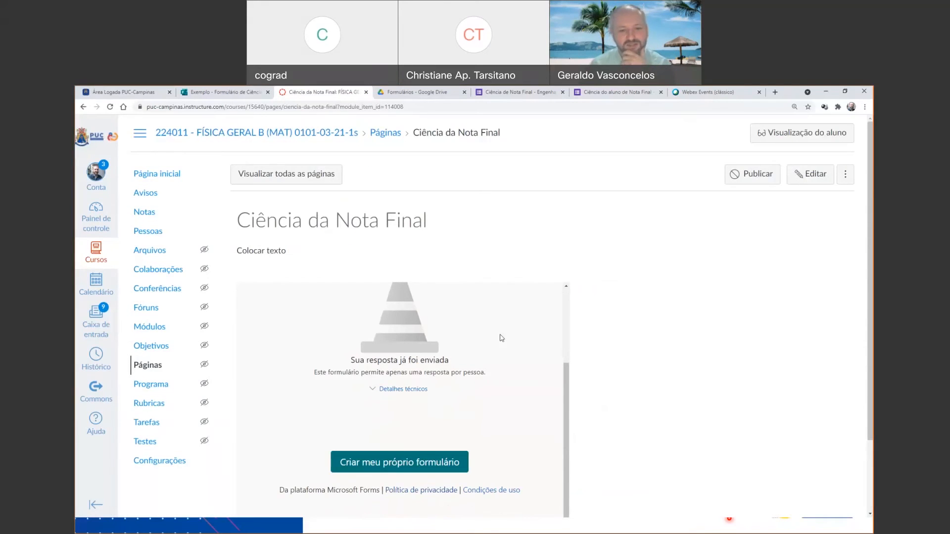
scroll(501, 338, "down", 2)
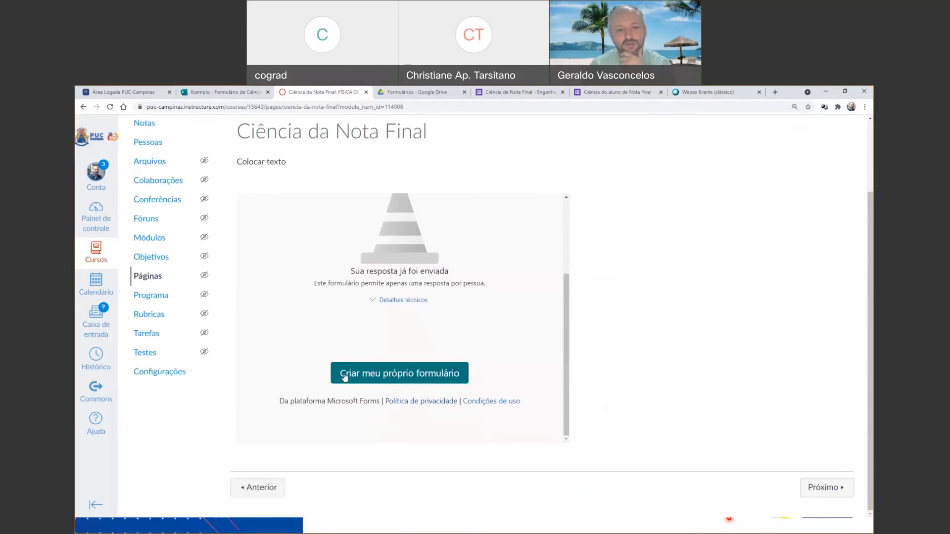
scroll(322, 268, "up", 4)
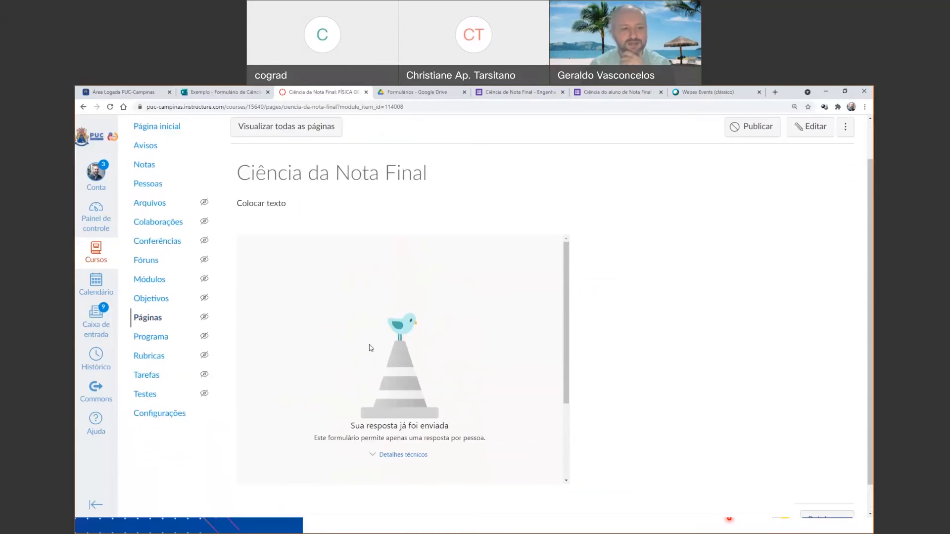
Switch to the Área Logada PUC-Campinas portal and open Office 365 from it.
left_click(230, 92)
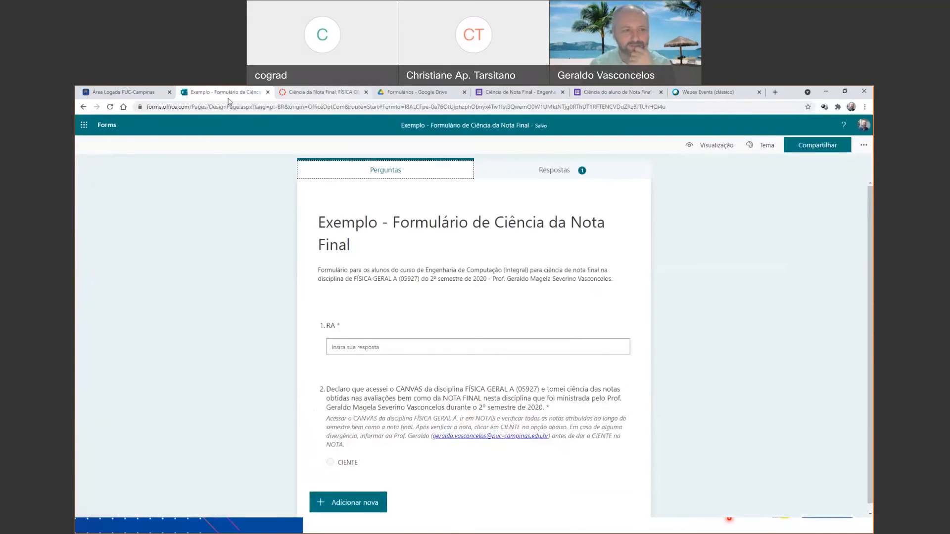
left_click(146, 93)
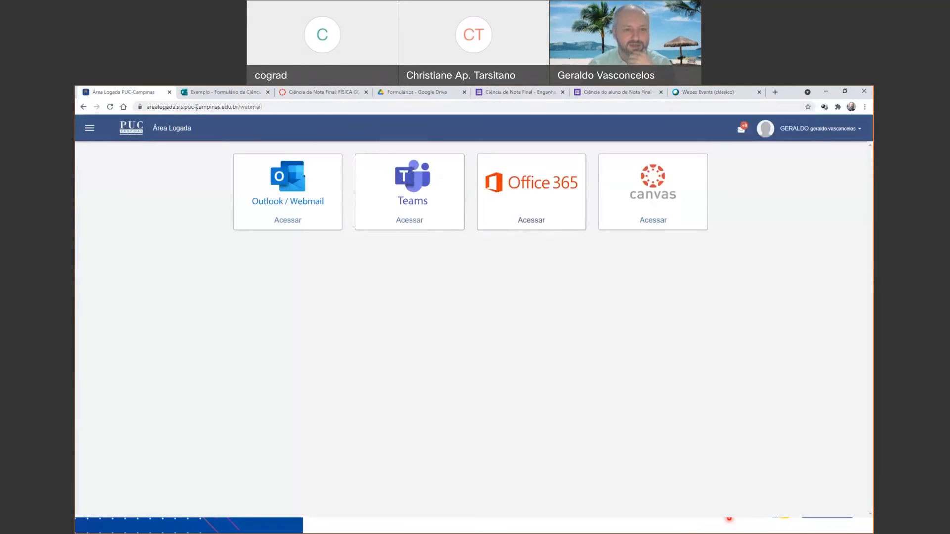
left_click(90, 129)
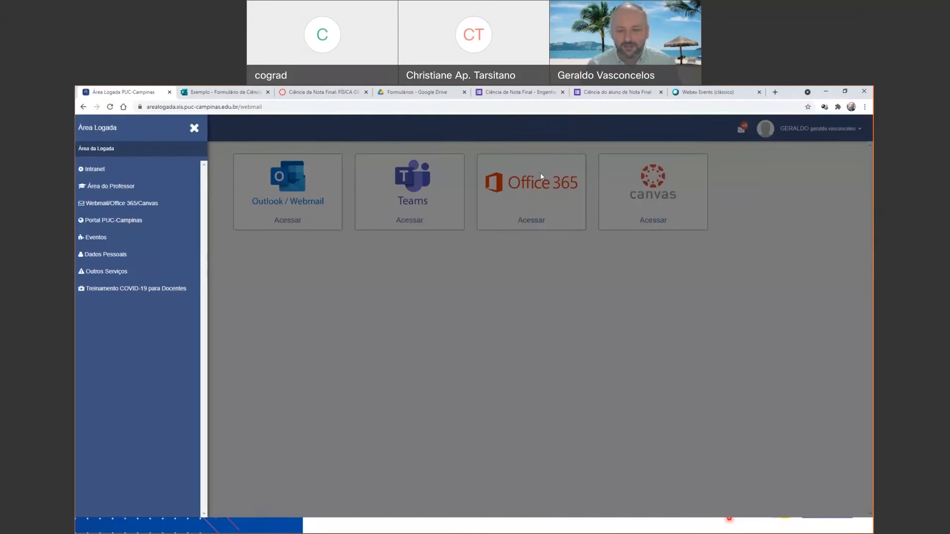
left_click(470, 280)
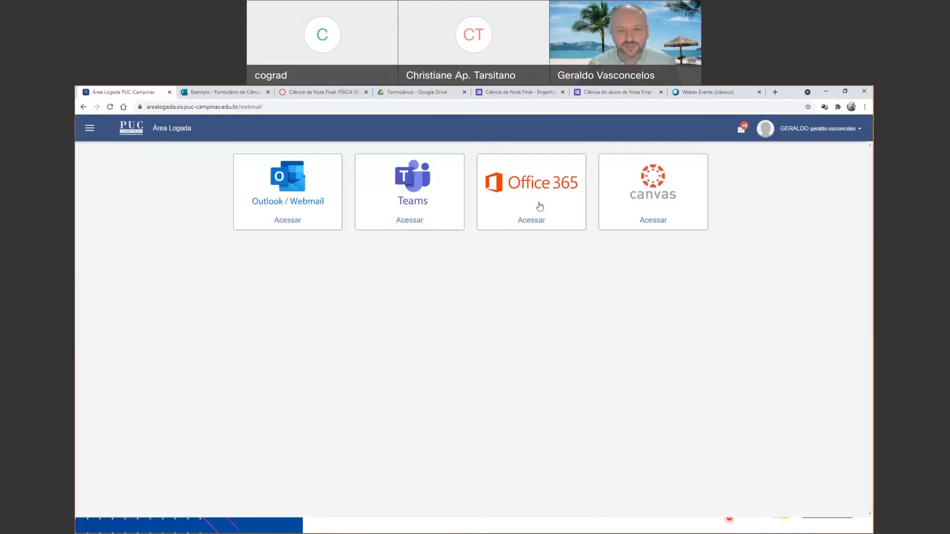
left_click(539, 202)
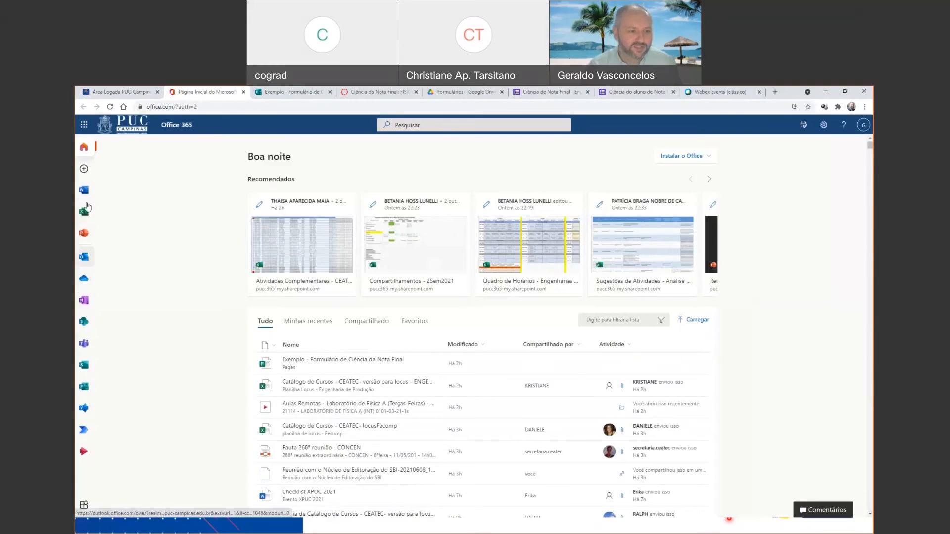
Open the Forms app from Office 365 and create a new blank form.
left_click(85, 170)
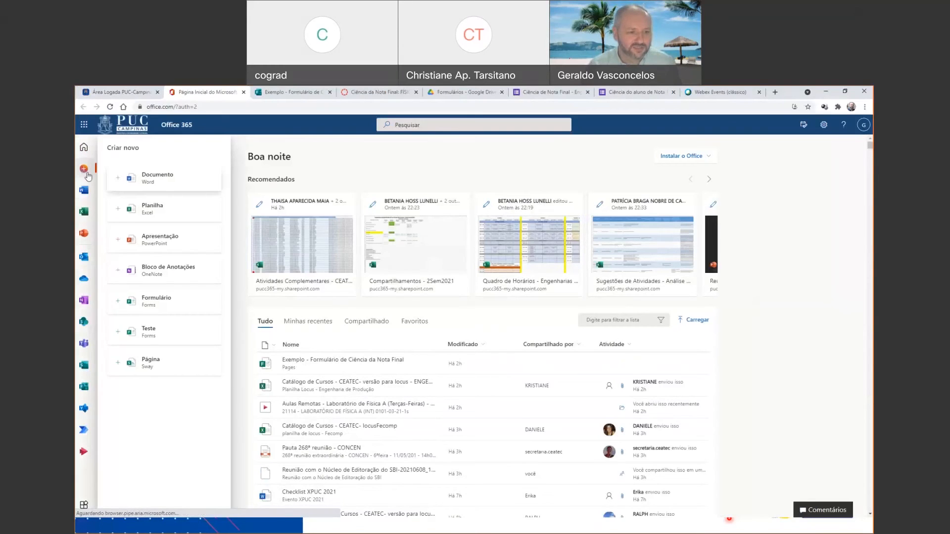
left_click(84, 126)
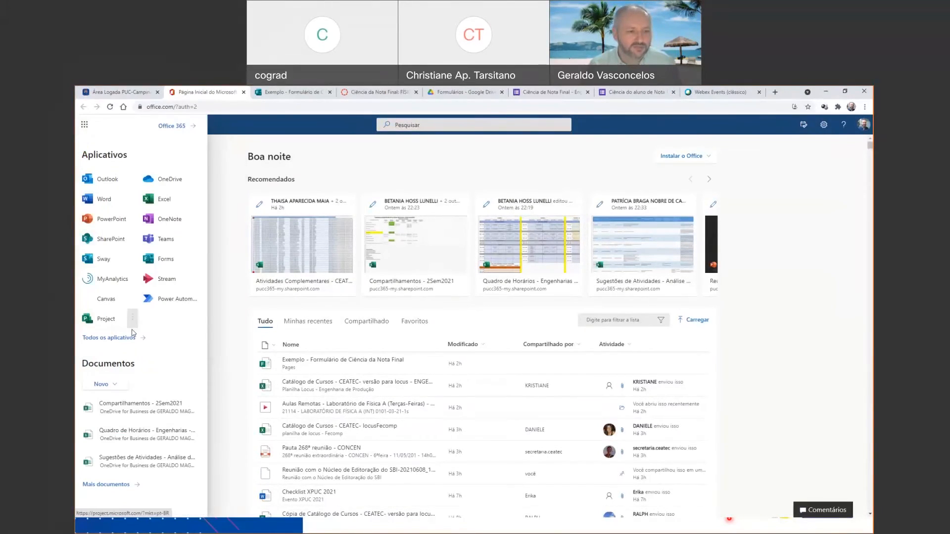
left_click(158, 266)
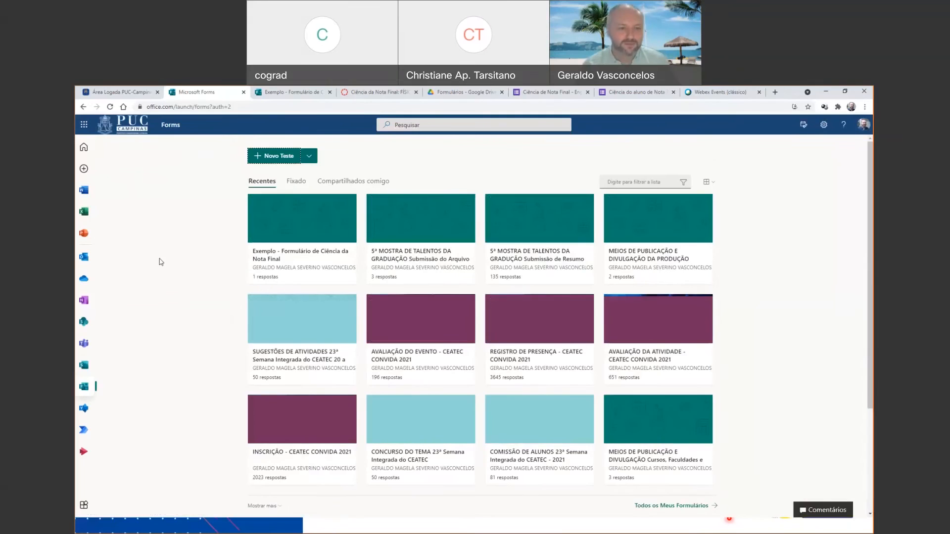
left_click(308, 156)
left_click(293, 177)
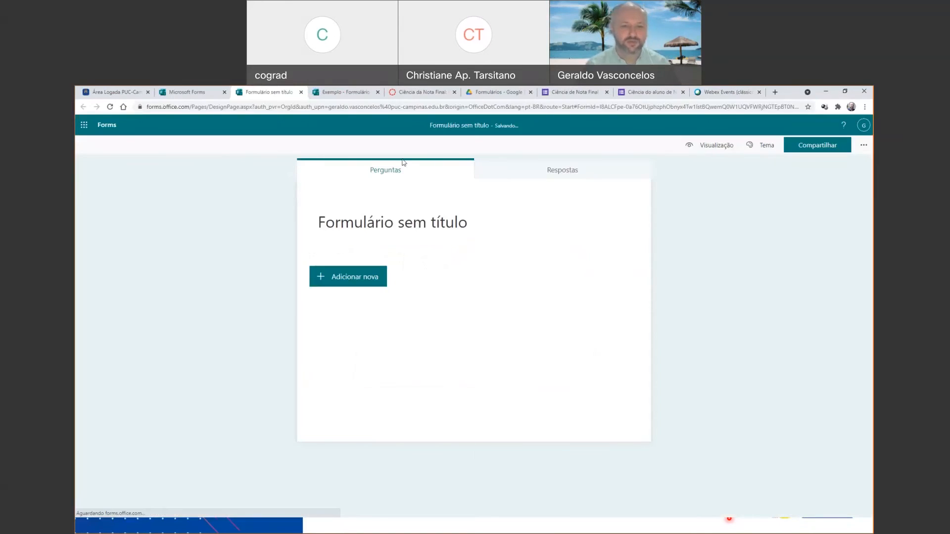
Title the new form "Ciência de Nota Final" and leave its description empty.
left_click(409, 227)
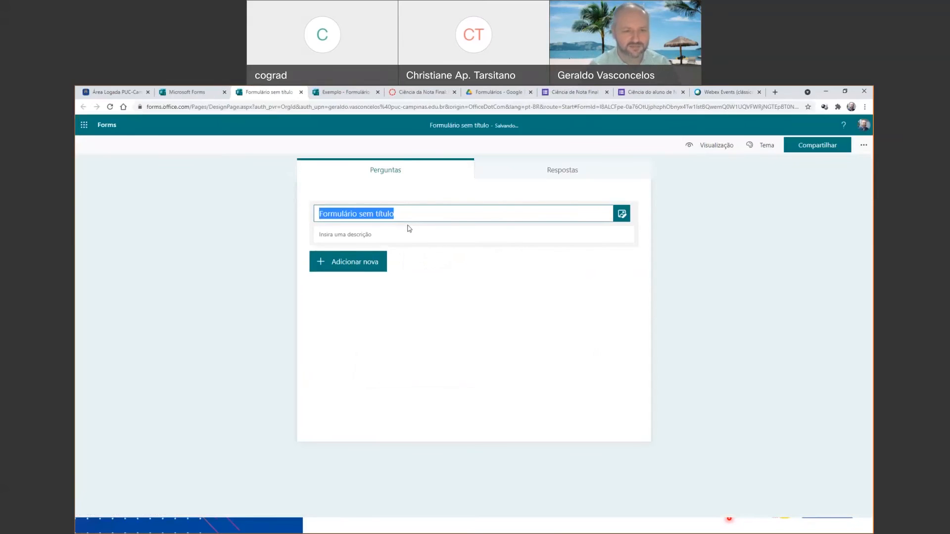
type("Cien")
key("BackSpace")
key("BackSpace")
key("BackSpace")
type("iencia de")
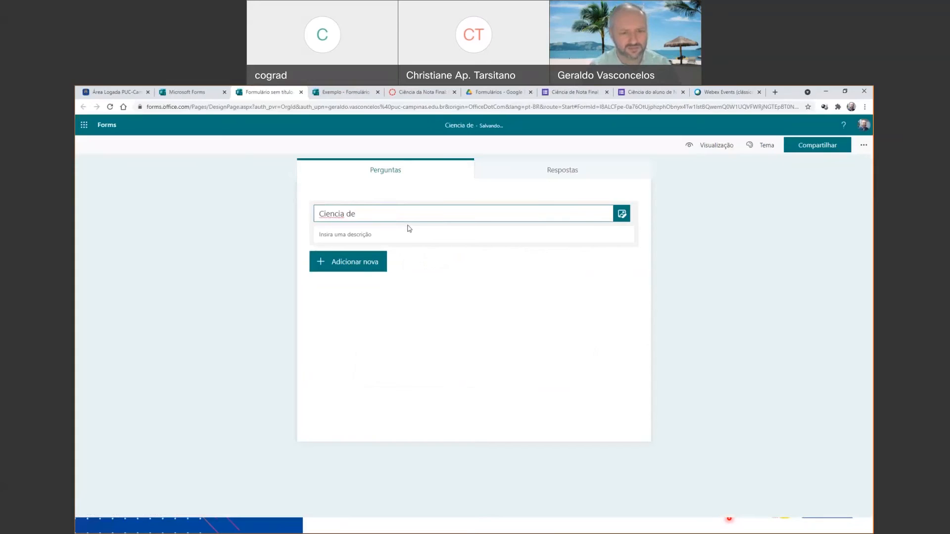
key("BackSpace")
key("BackSpace")
key("BackSpace")
key("BackSpace")
key("BackSpace")
key("BackSpace")
key("BackSpace")
key("BackSpace")
type("ência de Nota Fian")
key("BackSpace")
key("BackSpace")
type("nal")
left_click(381, 232)
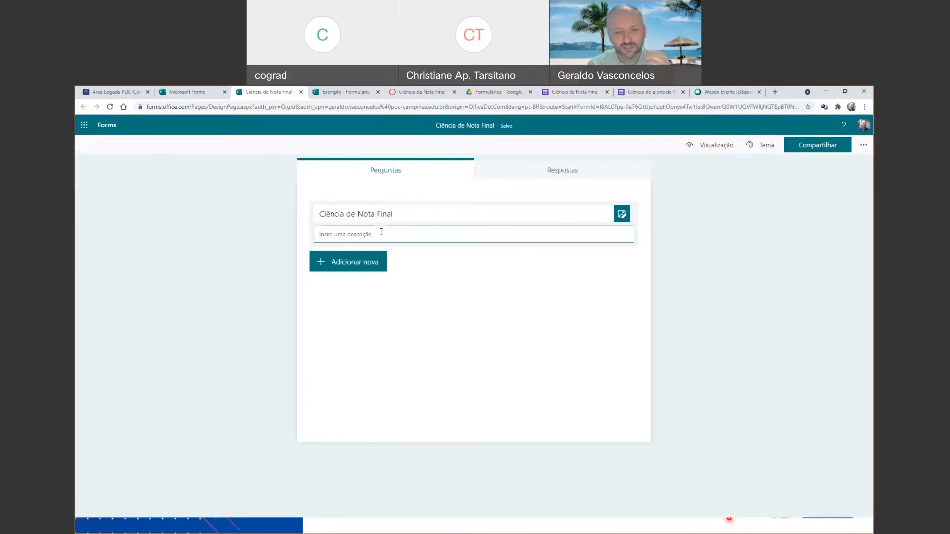
Add a text question named "RA" as the form's first question.
left_click(368, 259)
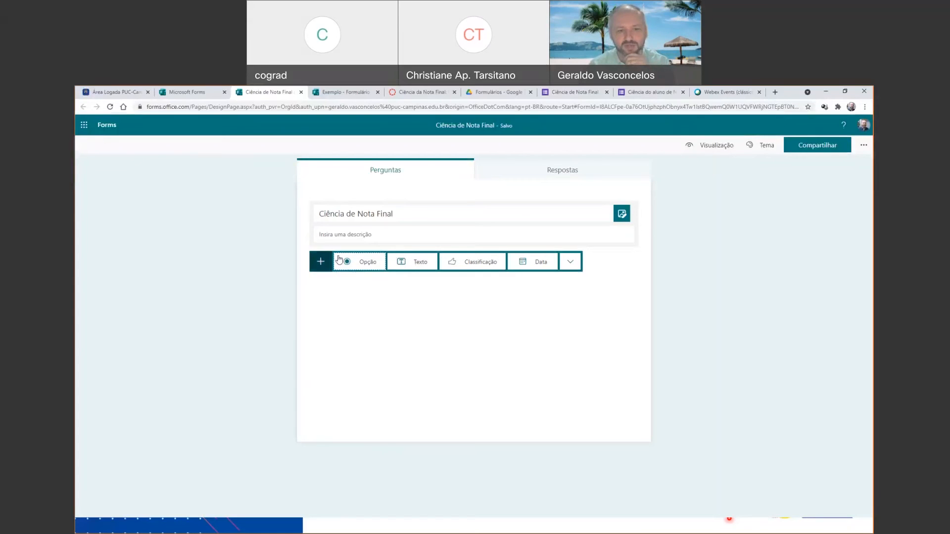
left_click(319, 262)
left_click(355, 259)
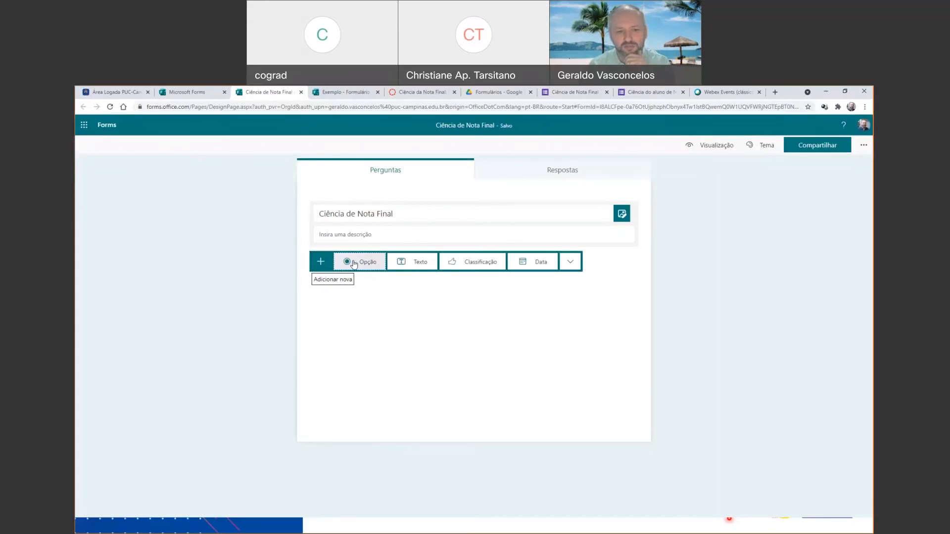
left_click(409, 270)
type("RA")
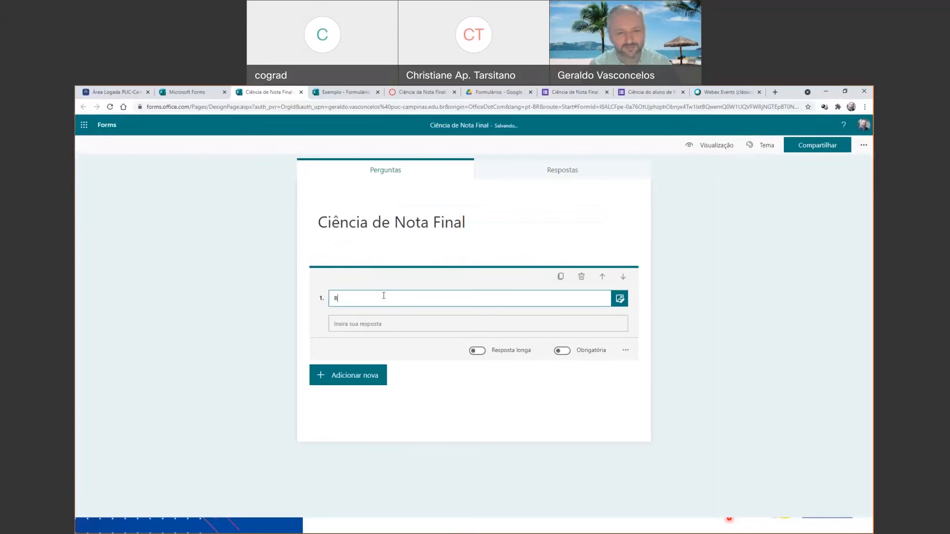
Make the RA question required and restrict its answer to Número.
left_click(564, 352)
left_click(563, 351)
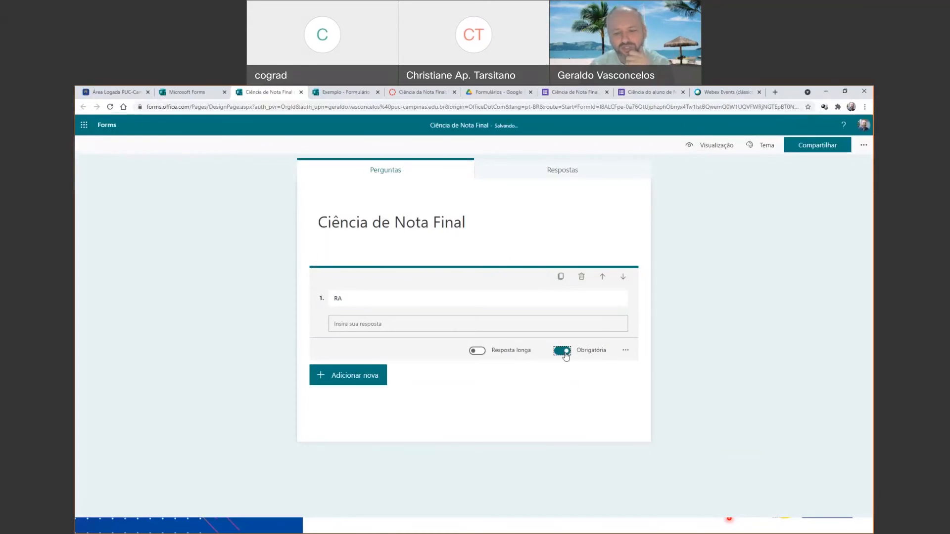
left_click(626, 352)
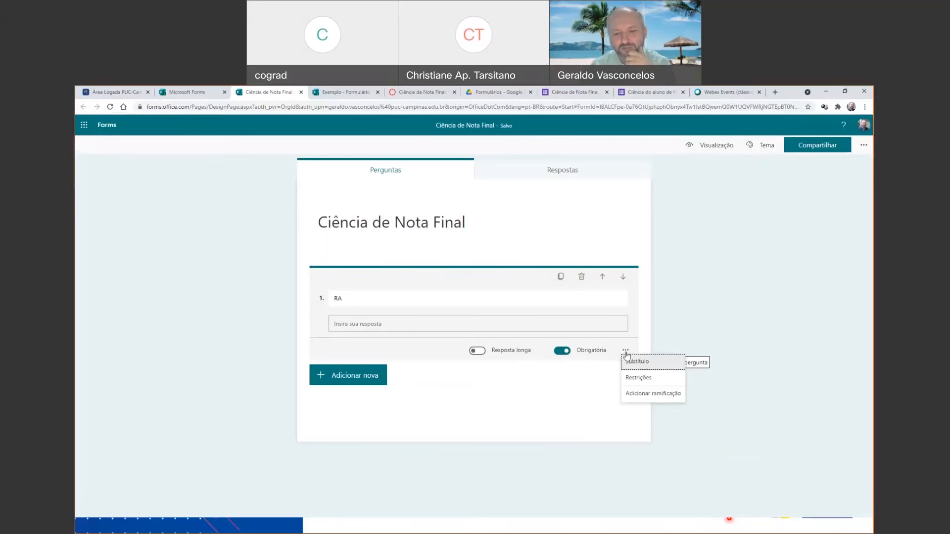
left_click(640, 379)
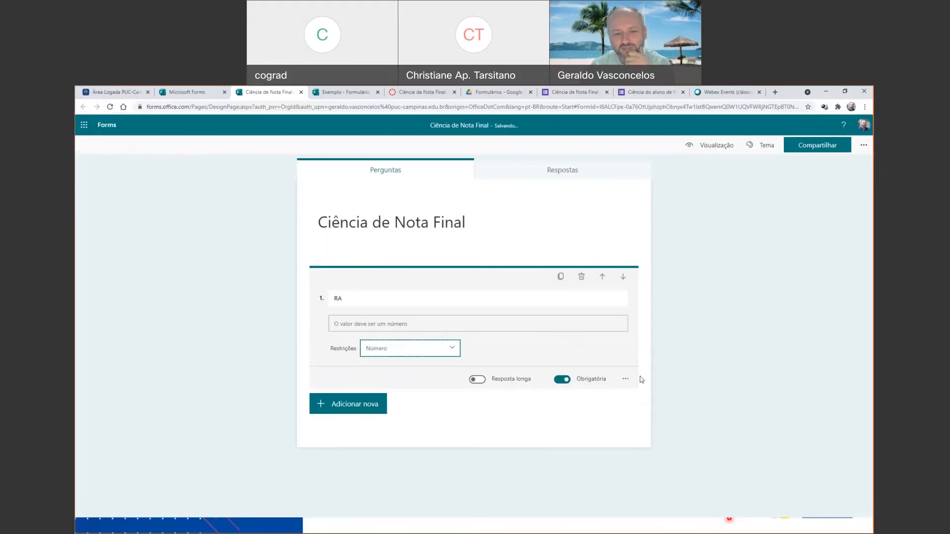
left_click(441, 353)
left_click(430, 366)
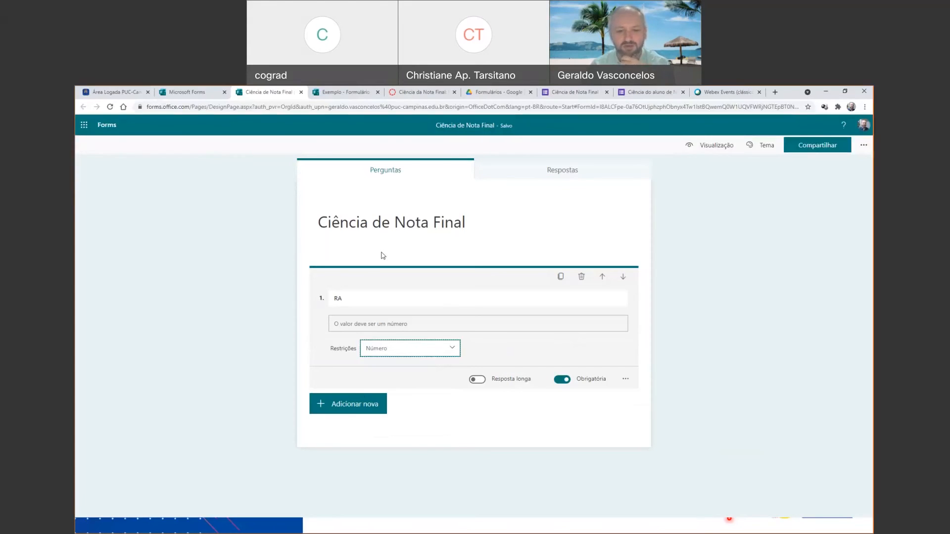
Add a choice question reading "Declaro que estou ciente de minha nota final." below the RA question.
left_click(352, 407)
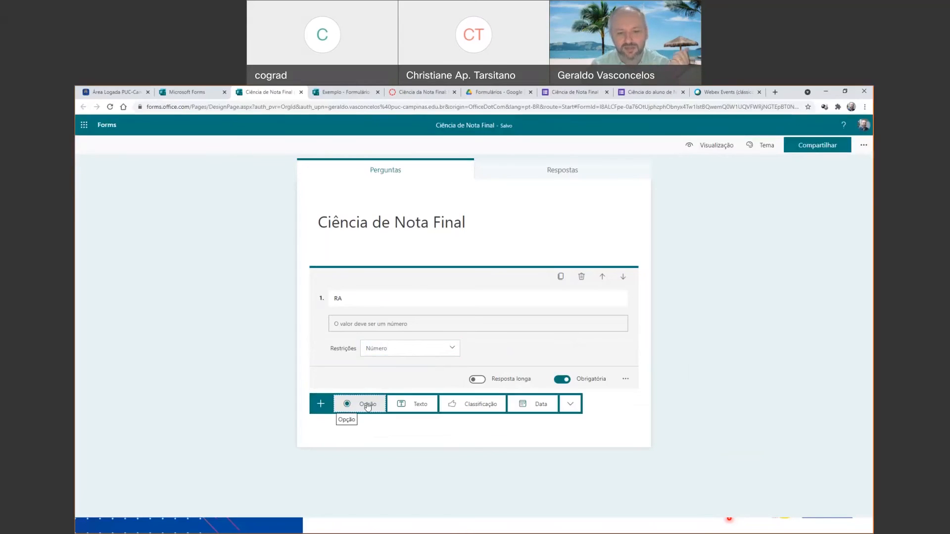
left_click(367, 406)
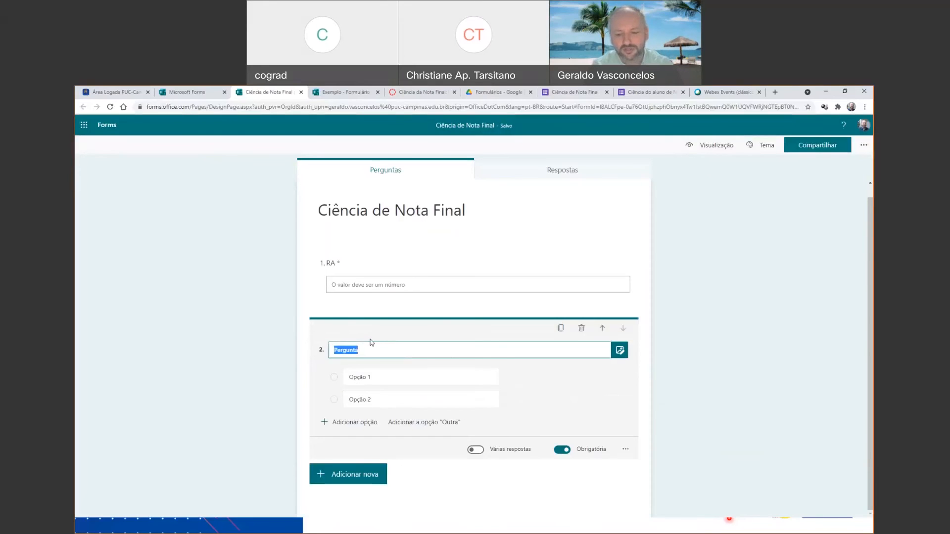
type("Declaro que estou ciente de minha nota final.")
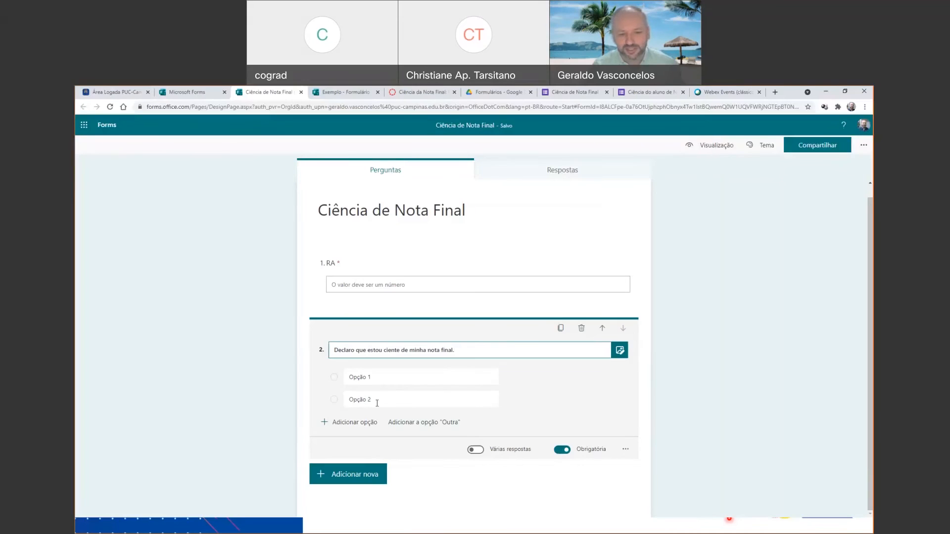
Name the choice question's first option "CIENTE" and delete the second option.
left_click(372, 380)
type("CIENTE")
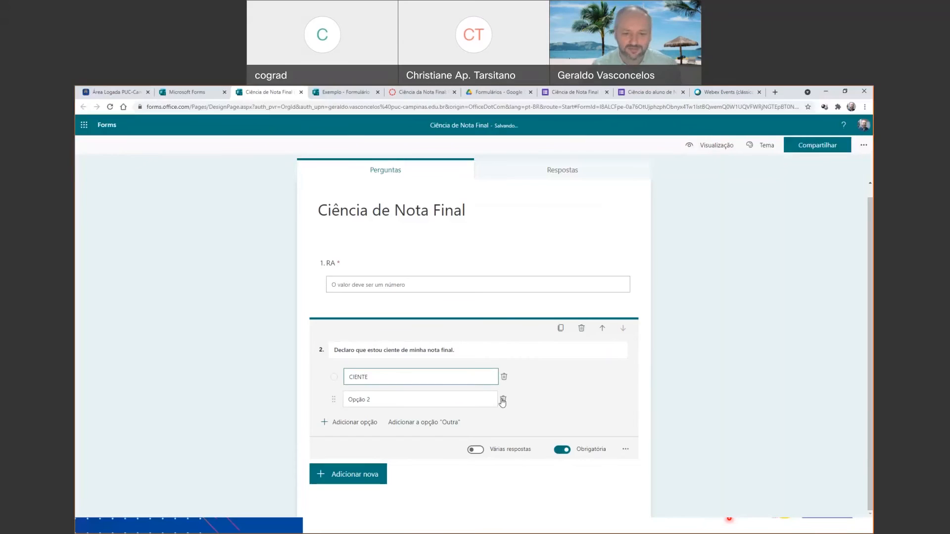
left_click(503, 400)
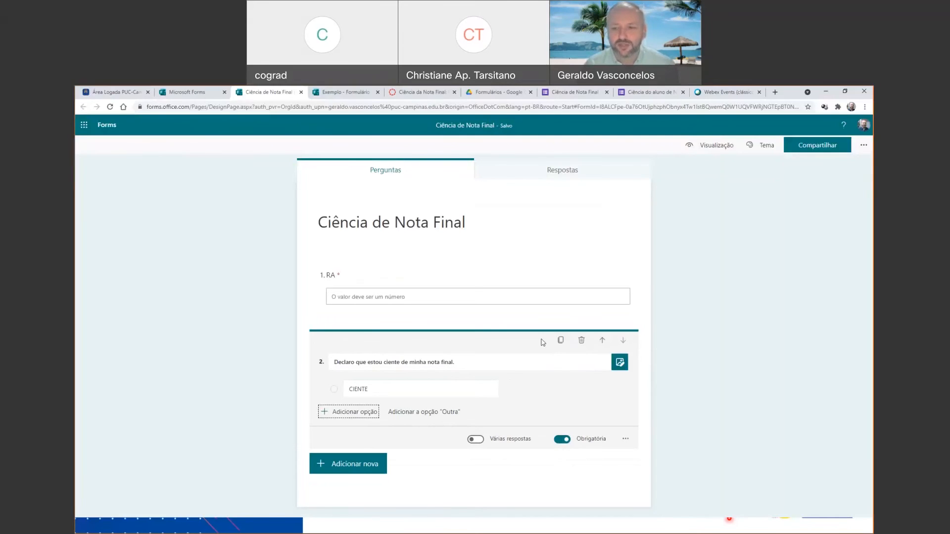
Limit the form to one response per person in its settings, review the remaining response options and close the settings.
left_click(864, 146)
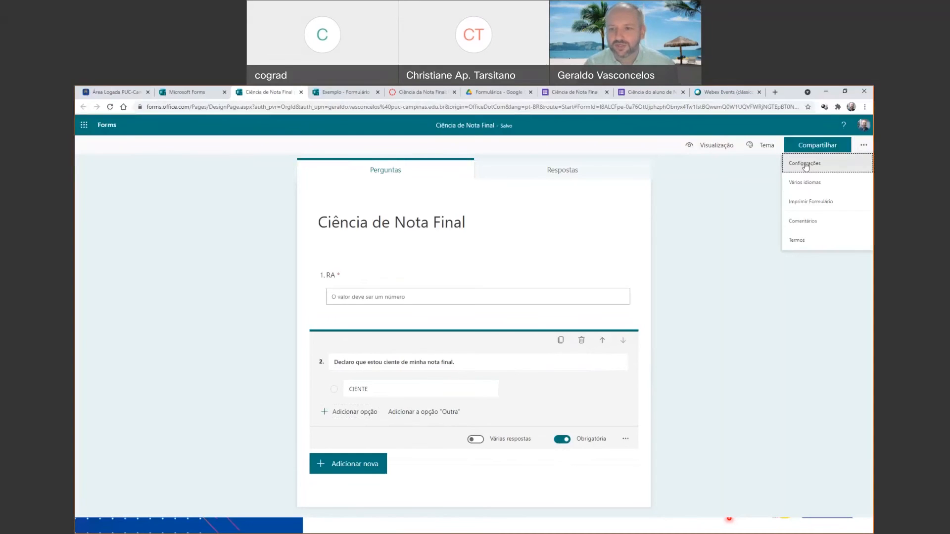
left_click(804, 163)
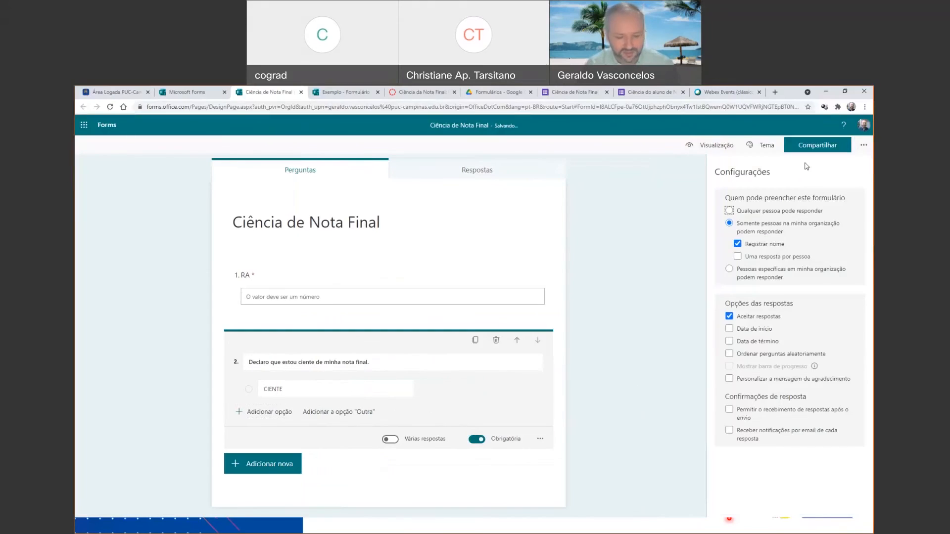
key("ctrl+plus")
left_click(862, 148)
left_click(865, 155)
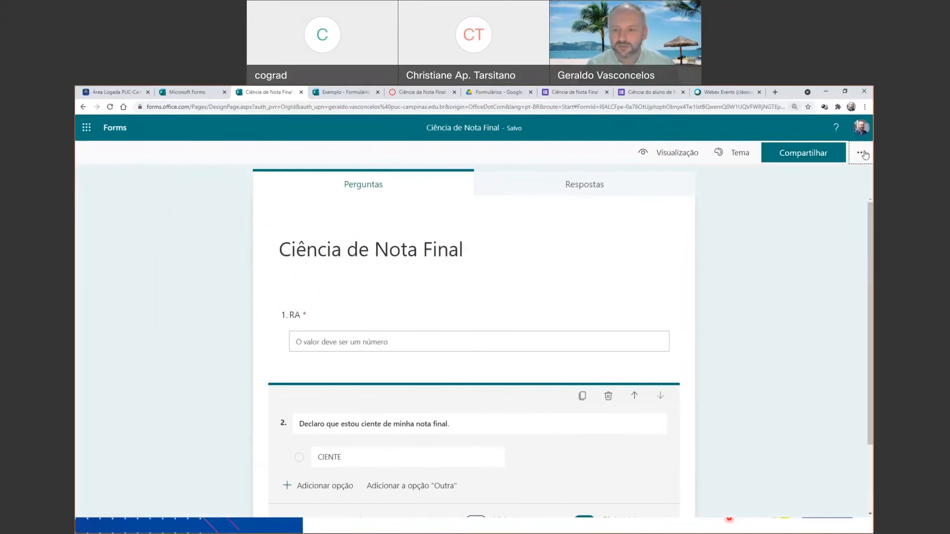
left_click(864, 155)
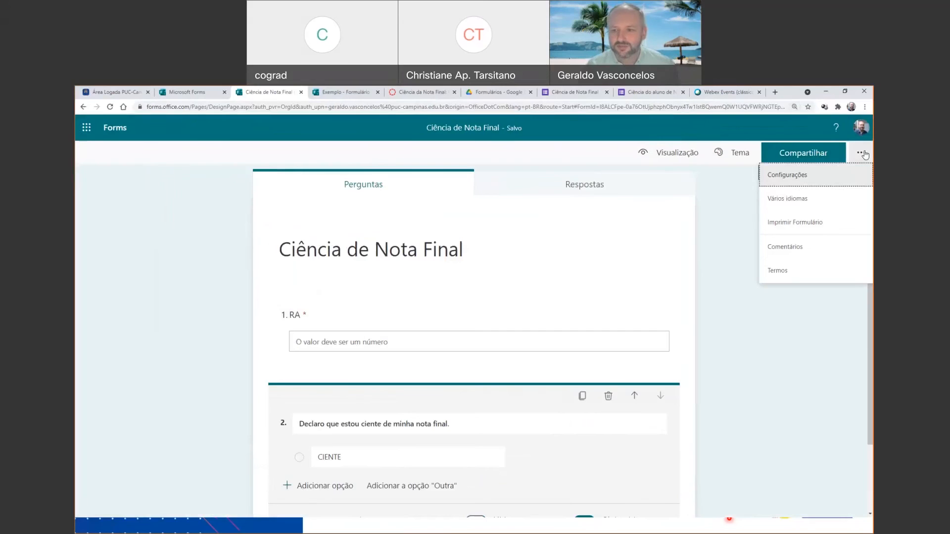
left_click(797, 176)
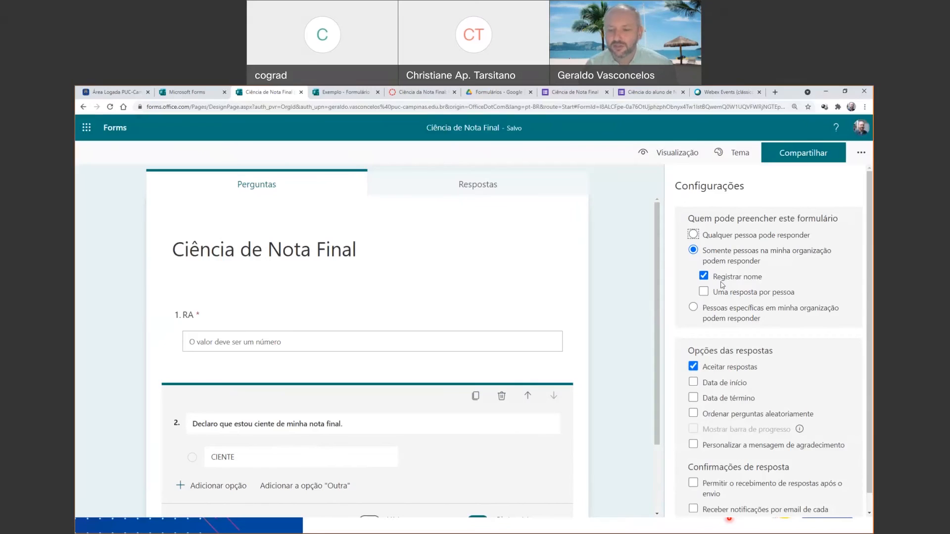
left_click(706, 291)
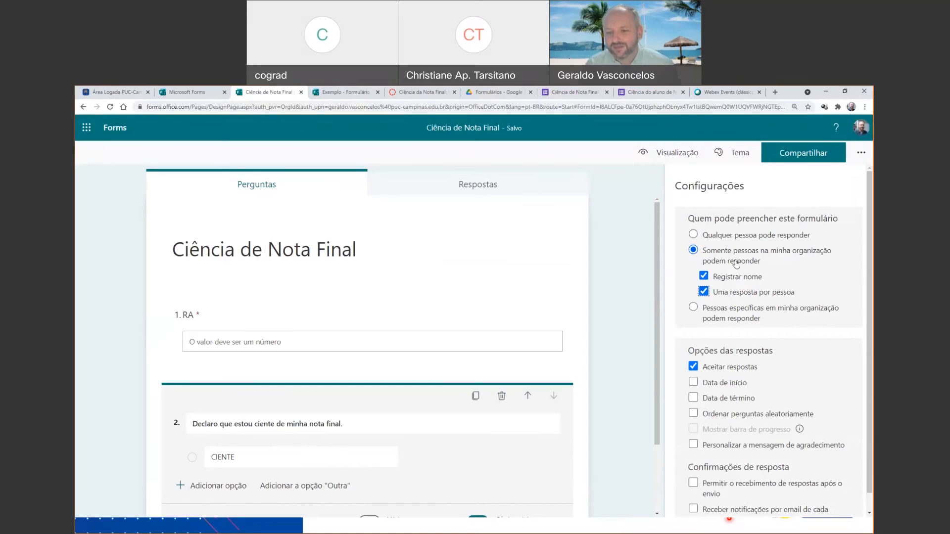
scroll(725, 376, "down", 1)
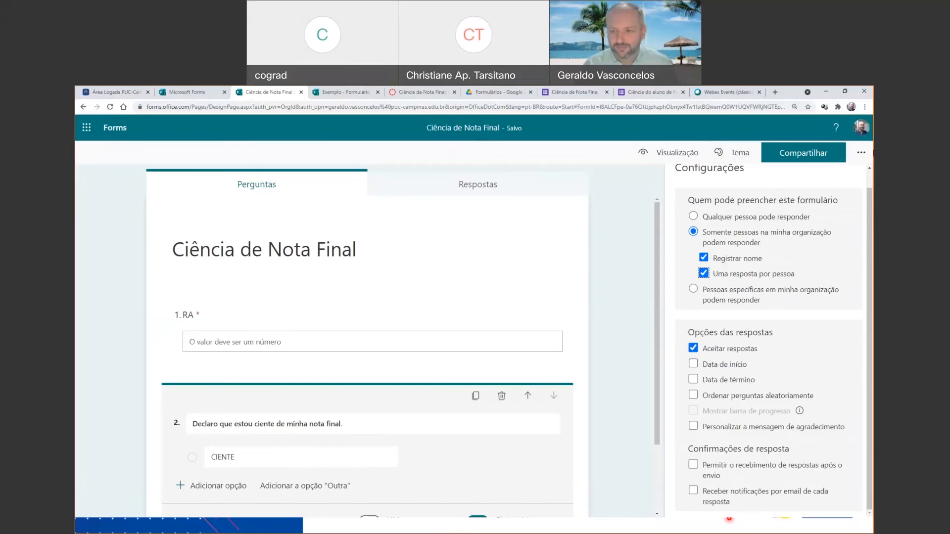
left_click(862, 153)
left_click(781, 344)
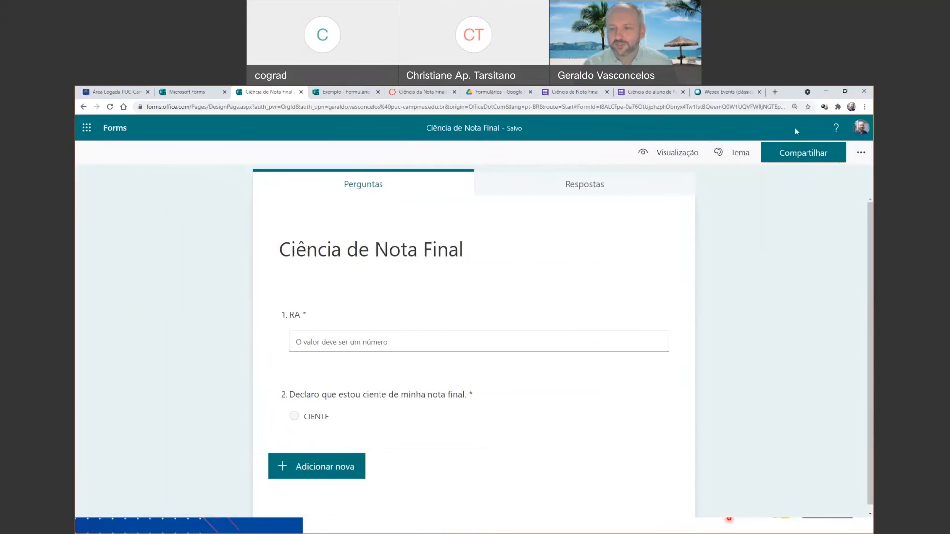
Open the form's sharing options and examine the QR code and response link methods.
left_click(797, 157)
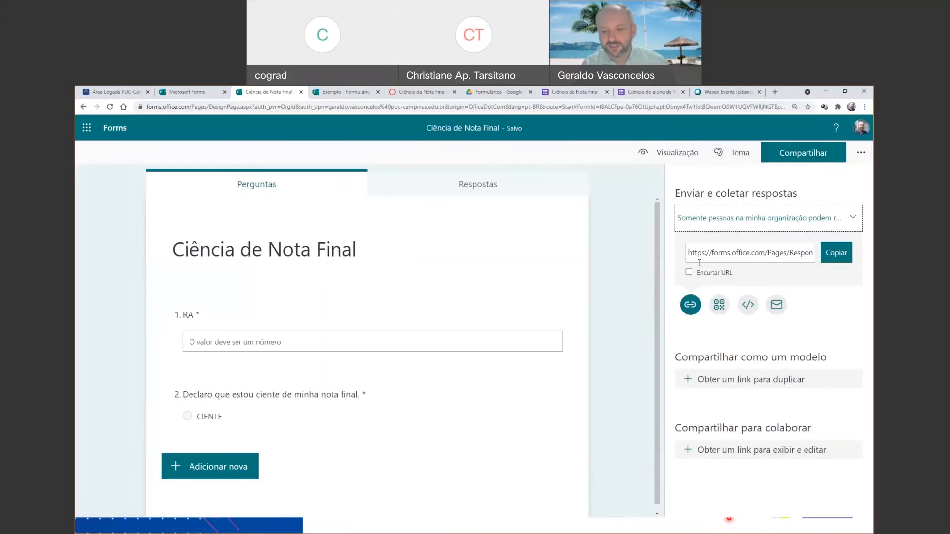
left_click(721, 311)
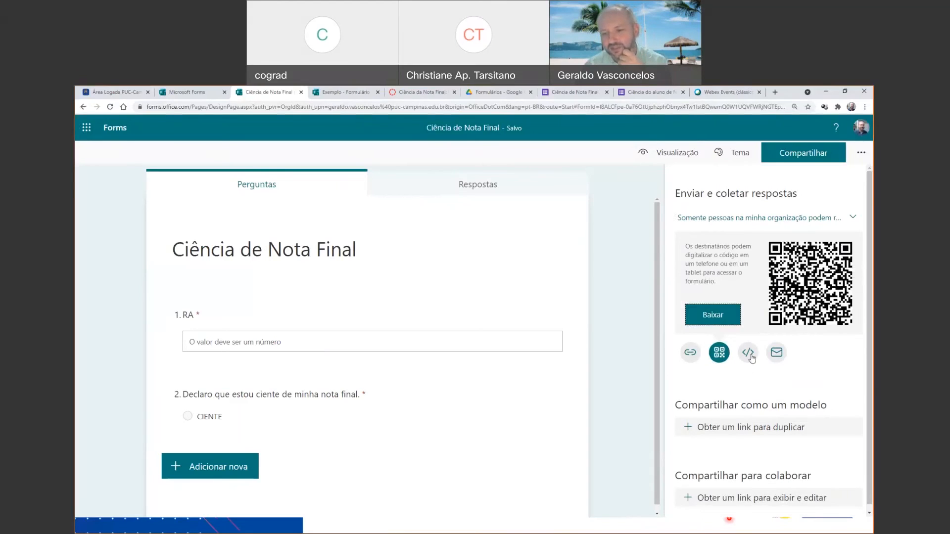
left_click(690, 353)
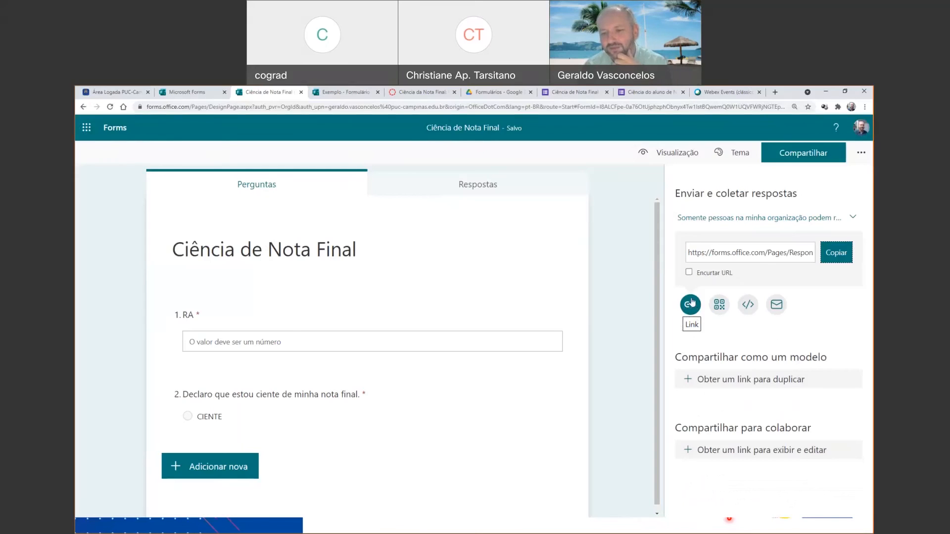
Copy the form's embed code for web pages and switch to the Canvas course.
left_click(750, 306)
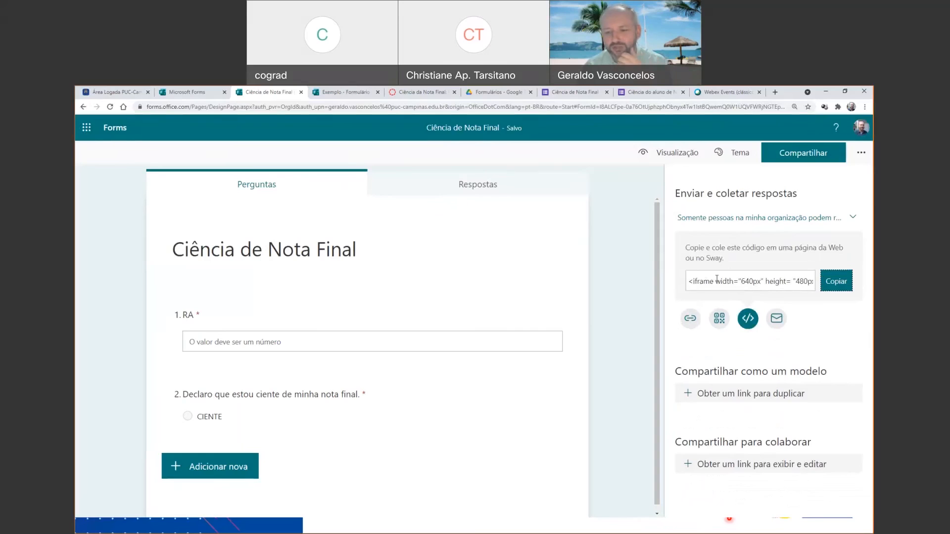
left_click(836, 282)
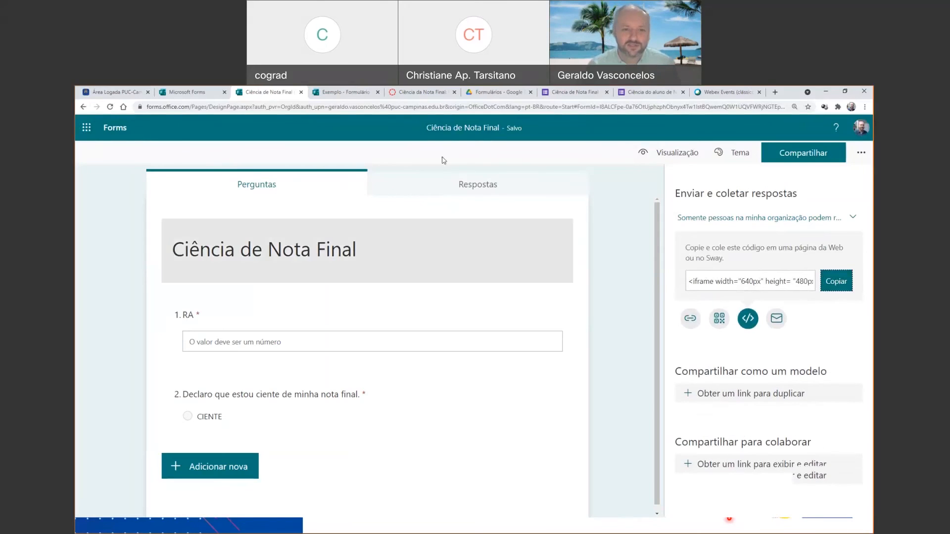
left_click(393, 95)
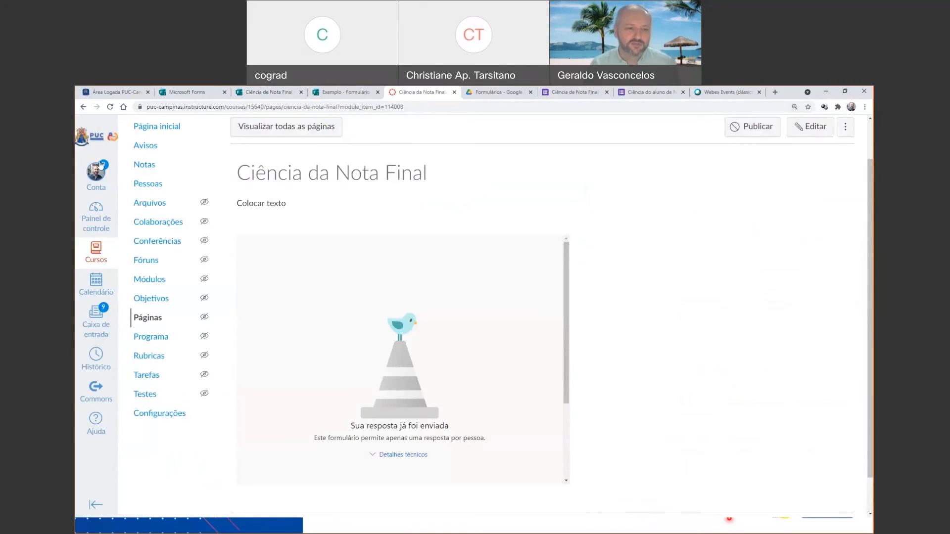
Create a new course page titled "Ciencia de Nota final".
left_click(155, 322)
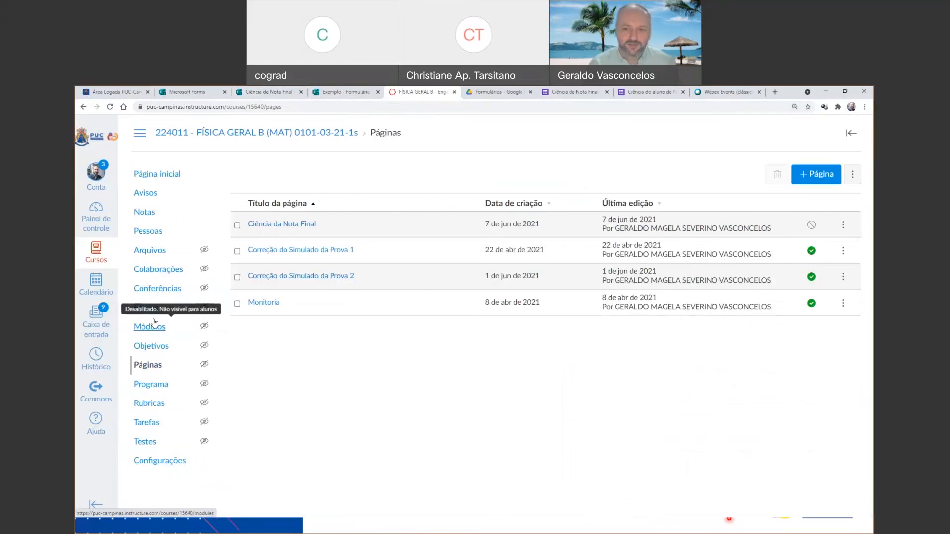
left_click(817, 174)
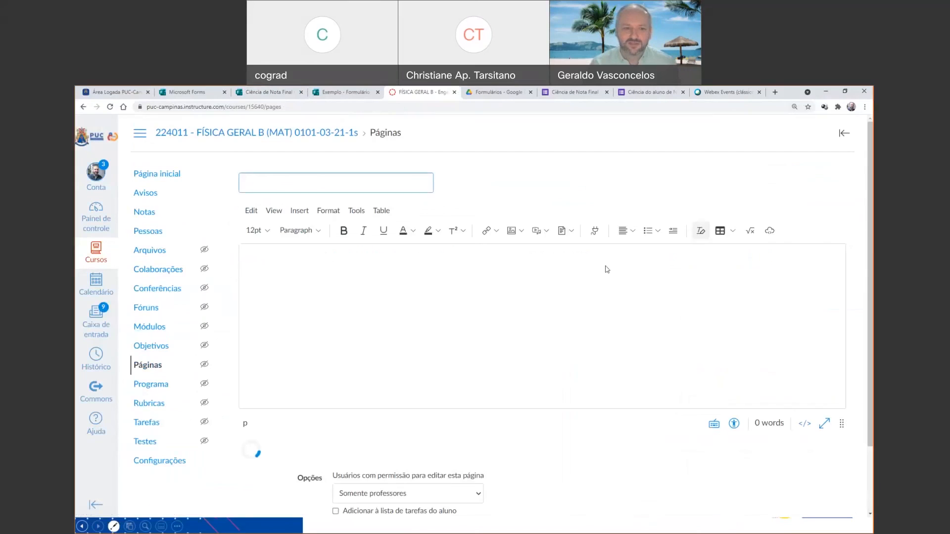
left_click(654, 254)
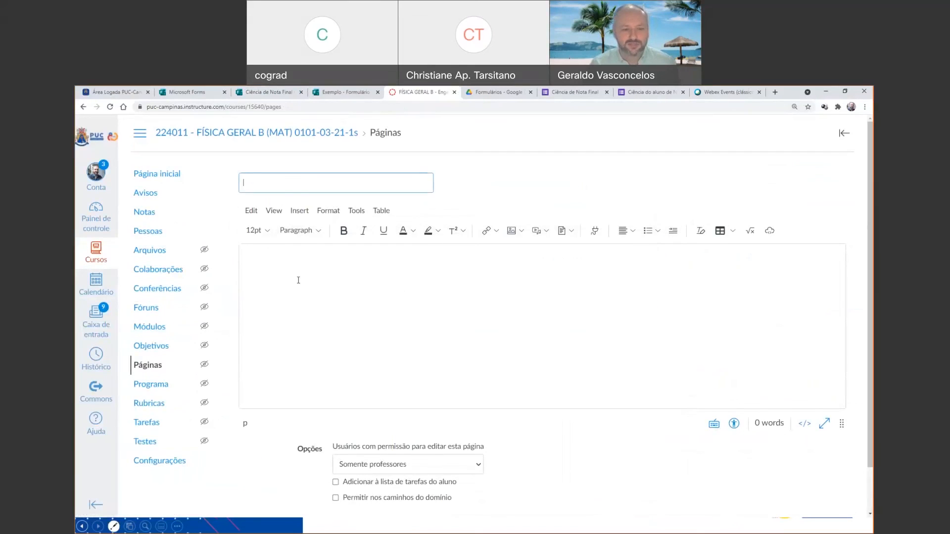
type("cIEN")
key("BackSpace")
key("BackSpace")
key("BackSpace")
key("BackSpace")
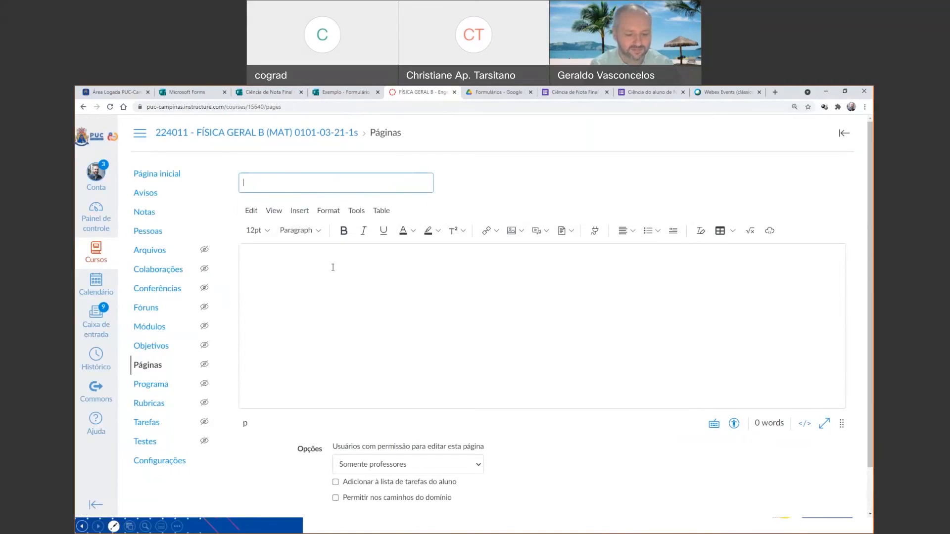
type("Ciencia de Nota fianl")
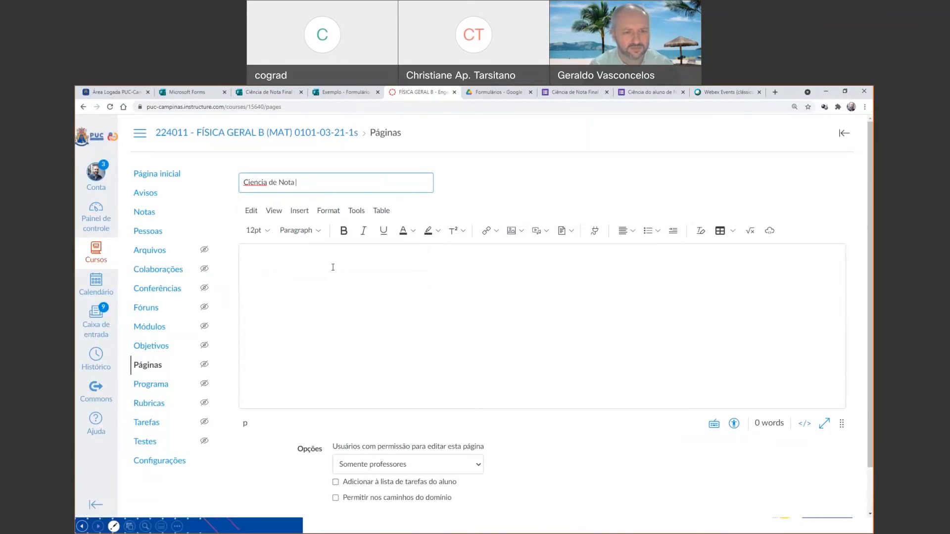
key("BackSpace")
key("BackSpace")
key("BackSpace")
type("nal")
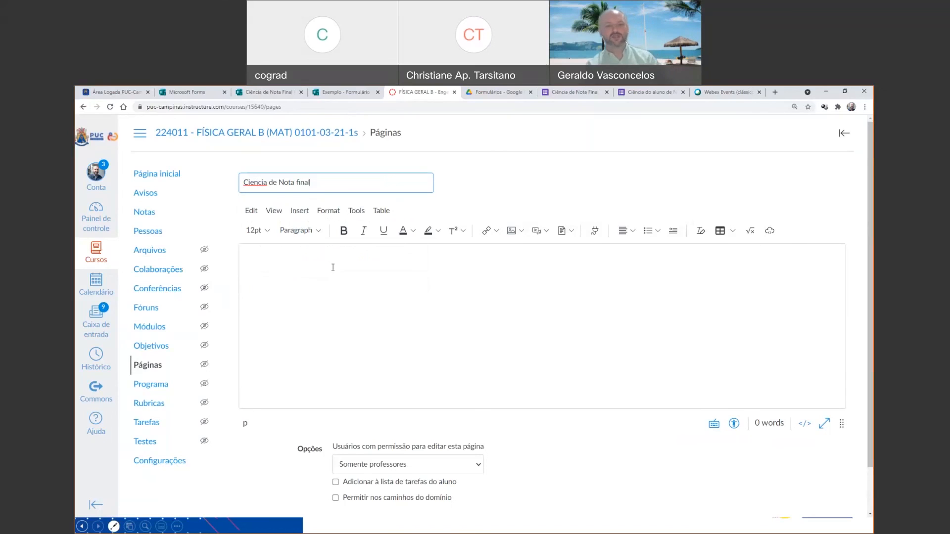
Paste the form's iframe code into the page's raw HTML, save the page and check the embedded form.
left_click(277, 269)
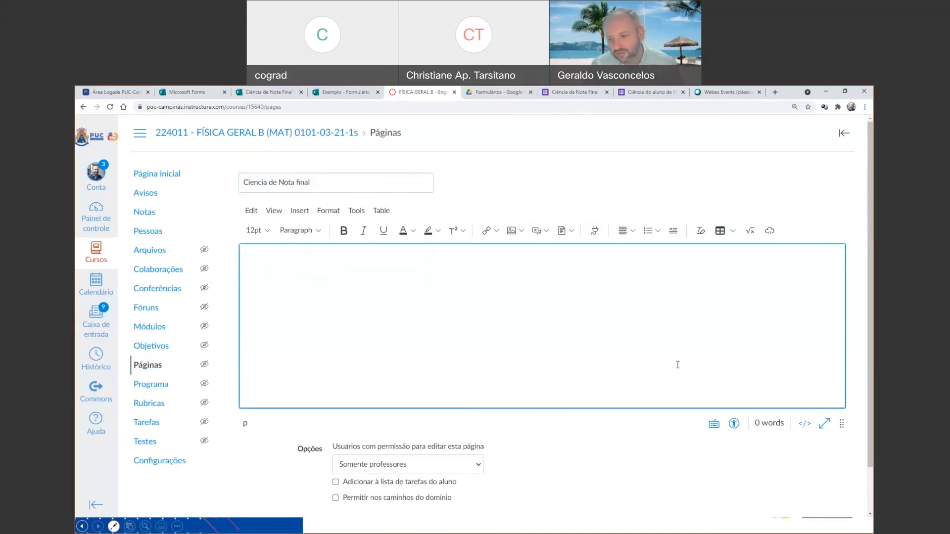
left_click(805, 424)
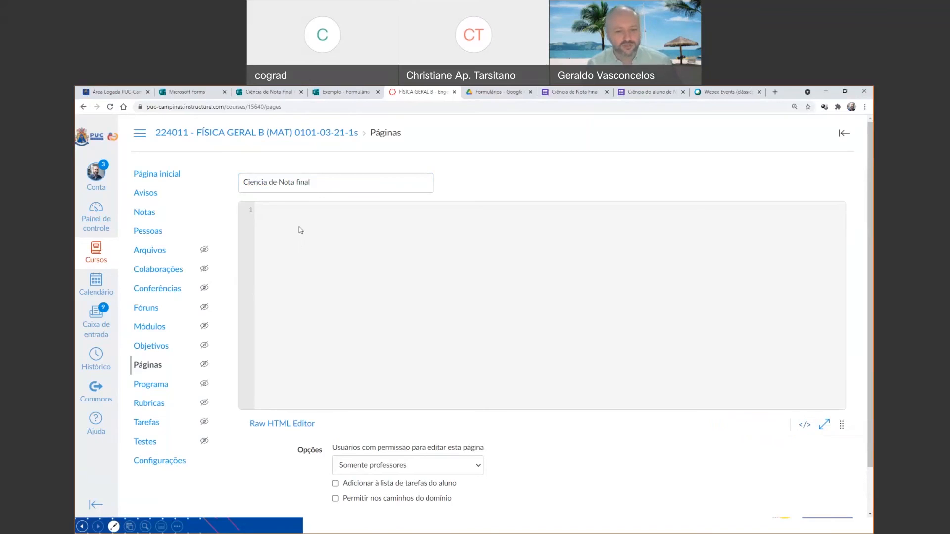
type("<iframe width=\"640px\" height= \"480px\" src= \"https://forms.office.com/Pages/ResponsePage.aspx?id=I8ALCFpe-0a76OtUjphzphObnyx4Tw1IstBQwemQ0W1UQVFWRjNGTEpBT0NKQ0pHV1RNN0kxUkZaTS4u&embed=true\" frameborder= \"0\" marginwidth= \"0\" marginheight= \"0\" style= \"border: none; max-width:100%; max-height:100vh\" allowfullscreen webkitallowfullscreen mozallowfullscreen msallowfullscreen> </iframe>")
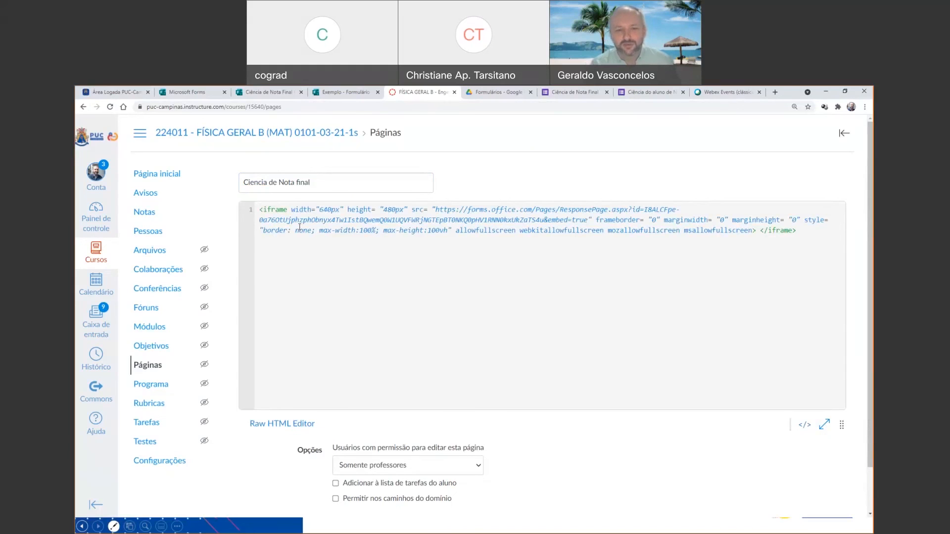
scroll(693, 315, "down", 1)
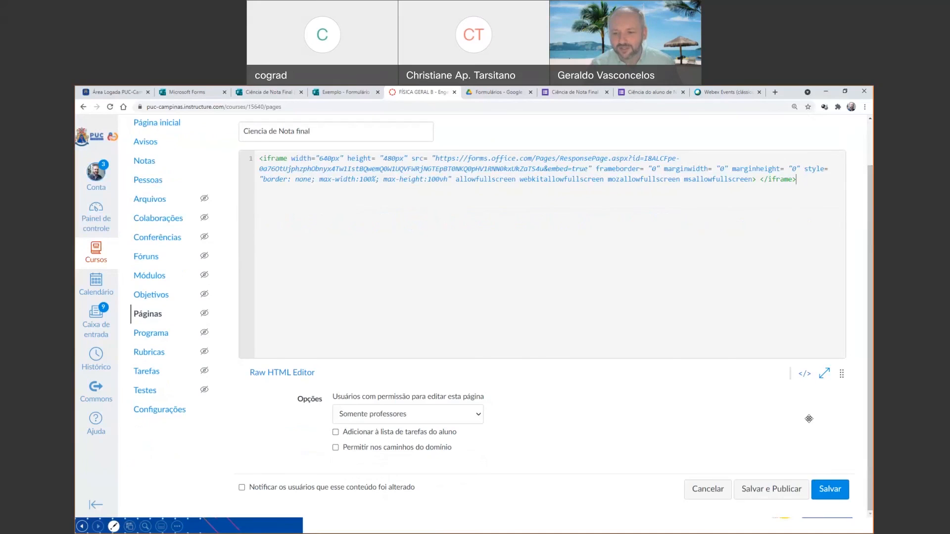
left_click(839, 491)
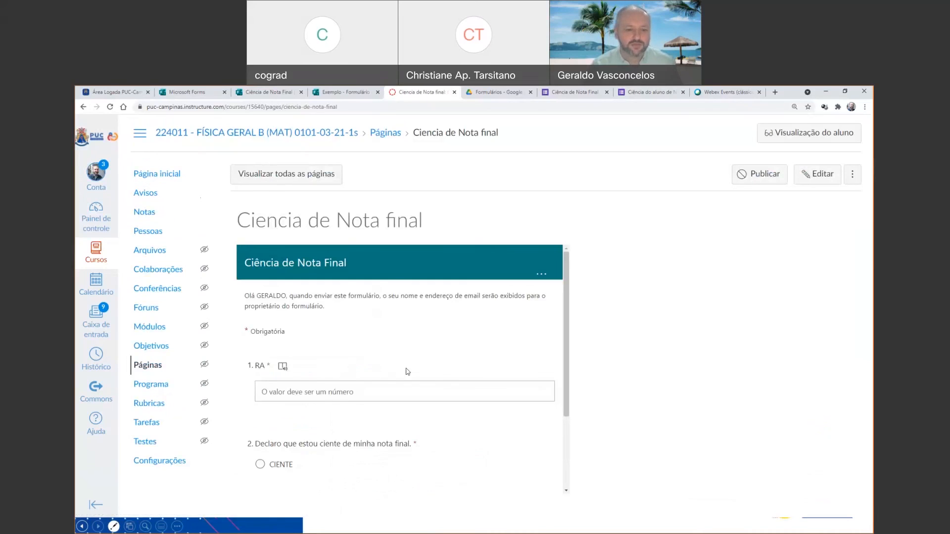
scroll(406, 357, "down", 2)
scroll(407, 359, "up", 2)
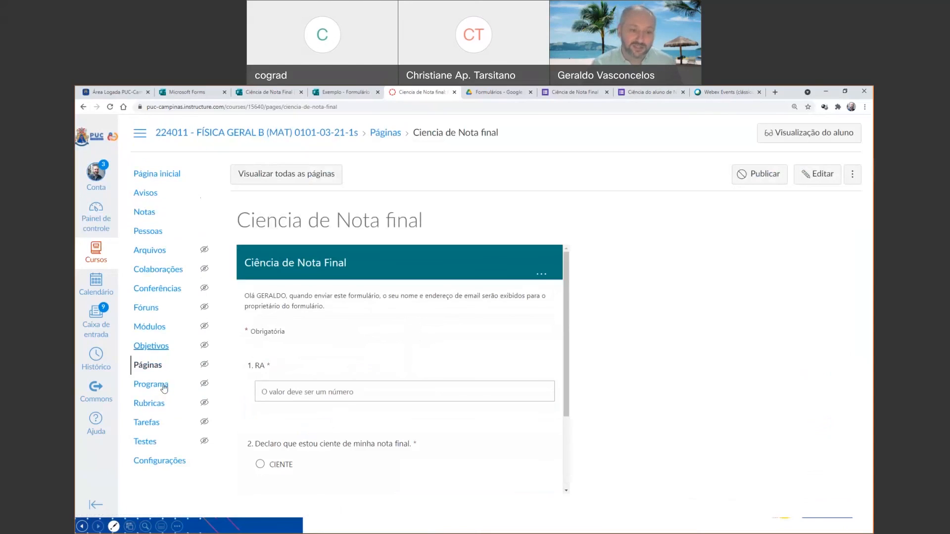
Add the page "Ciencia de Nota final" to the ORIENTAÇÕES FINAIS module on the course home page.
left_click(160, 178)
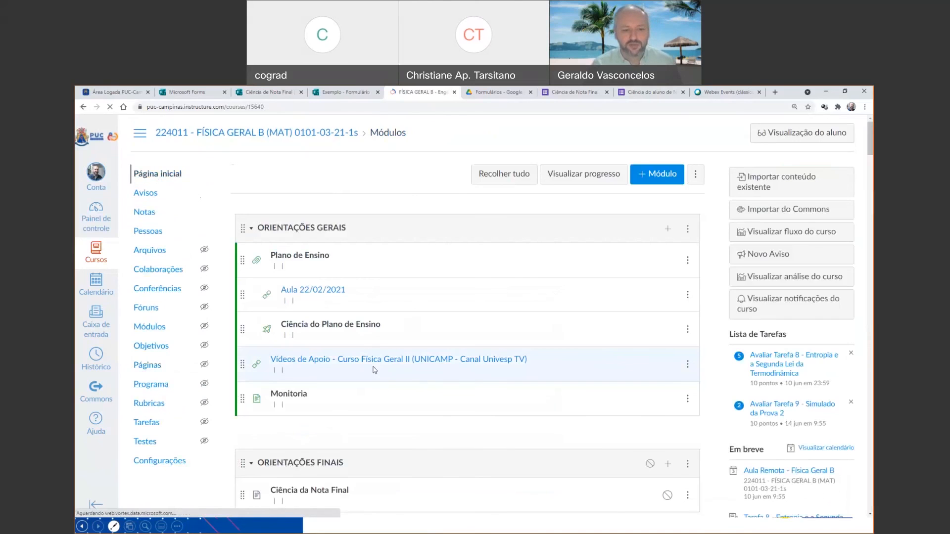
scroll(391, 347, "down", 3)
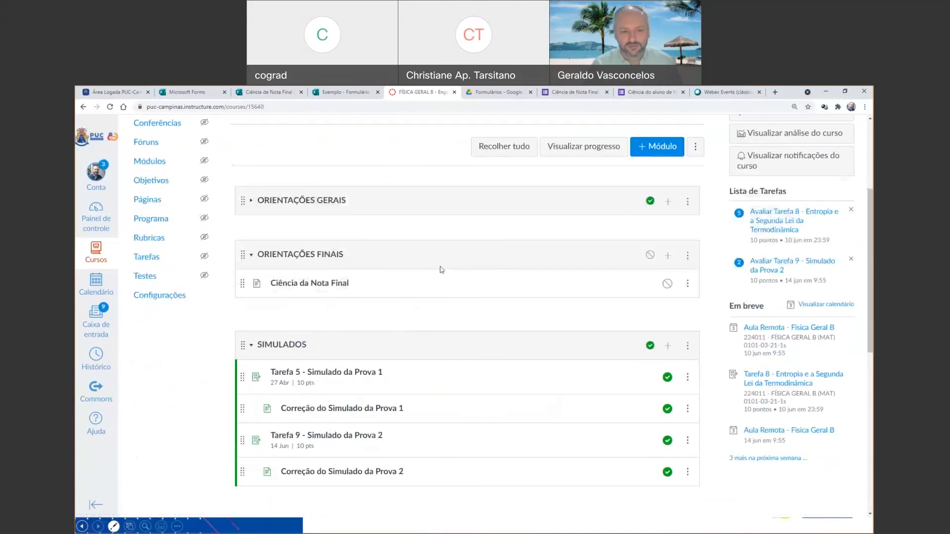
left_click(667, 257)
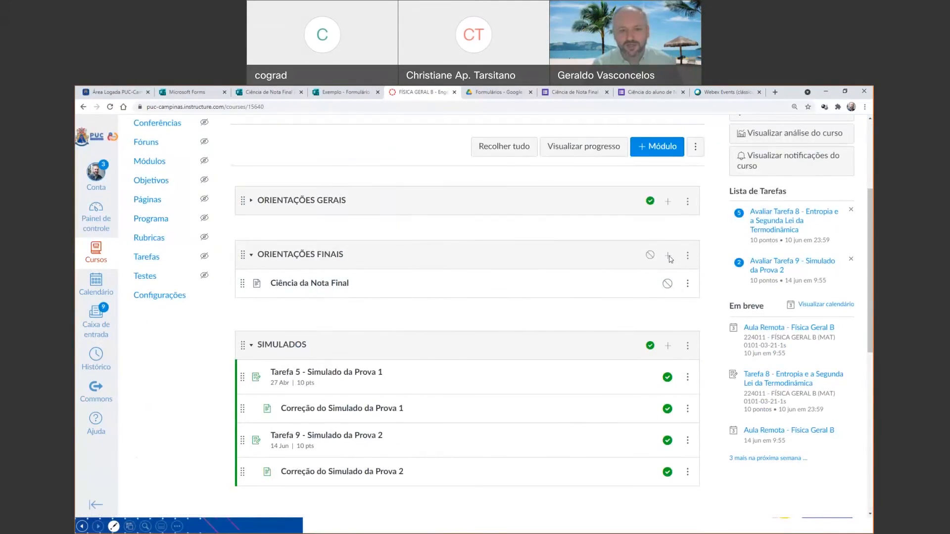
left_click(369, 232)
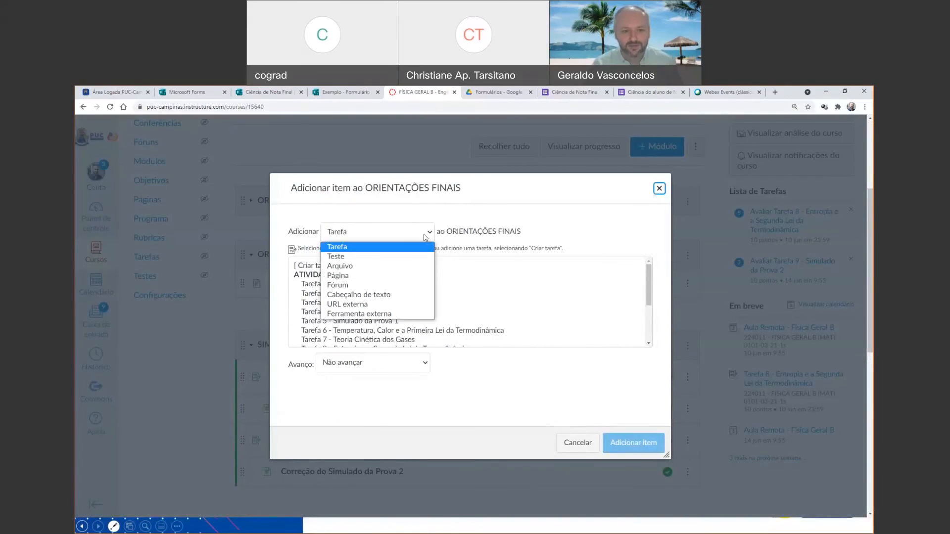
left_click(352, 275)
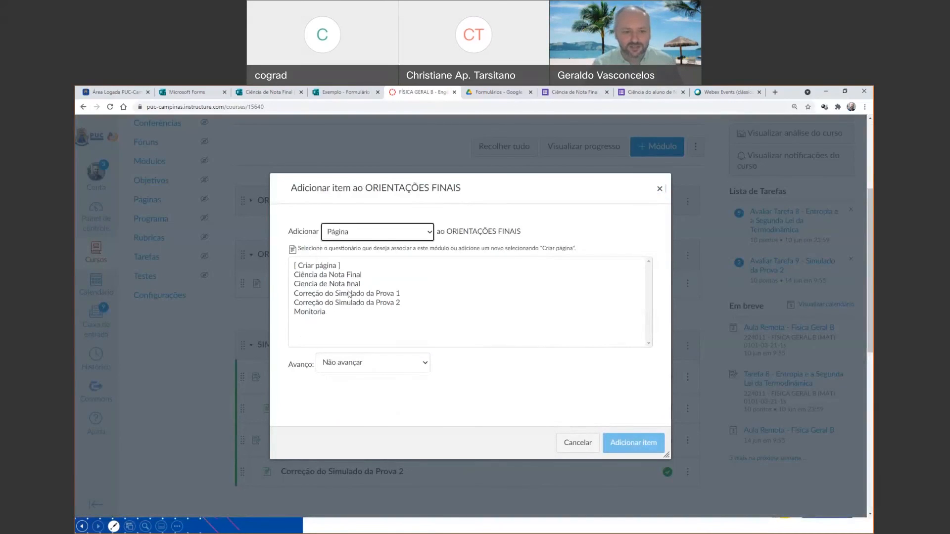
left_click(360, 284)
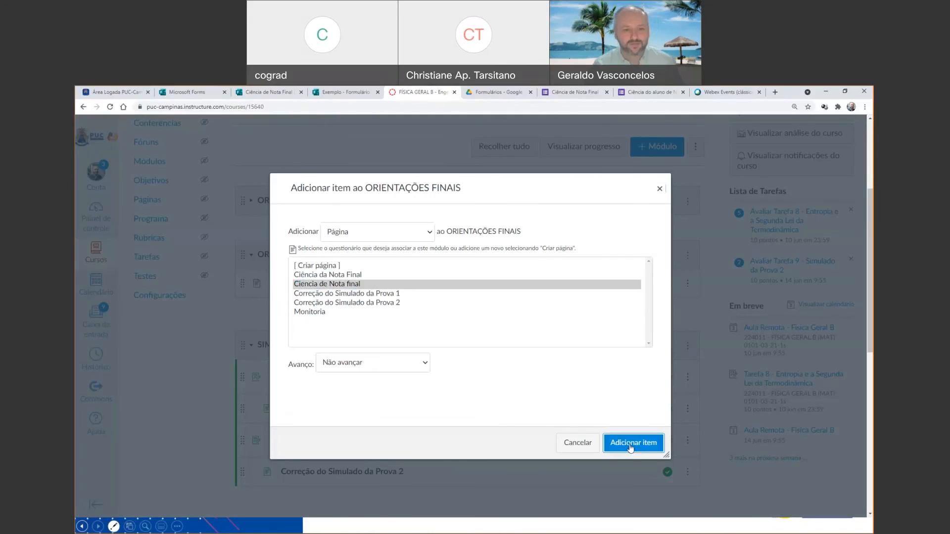
left_click(631, 446)
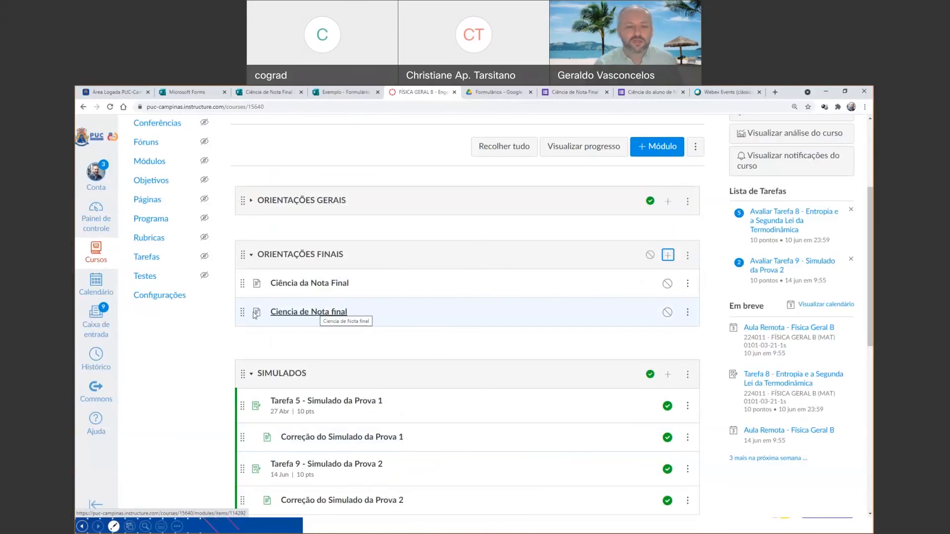
Open the "Ciencia de Nota final" page from the module and fill in the embedded form with an RA number and the CIENTE option.
left_click(298, 312)
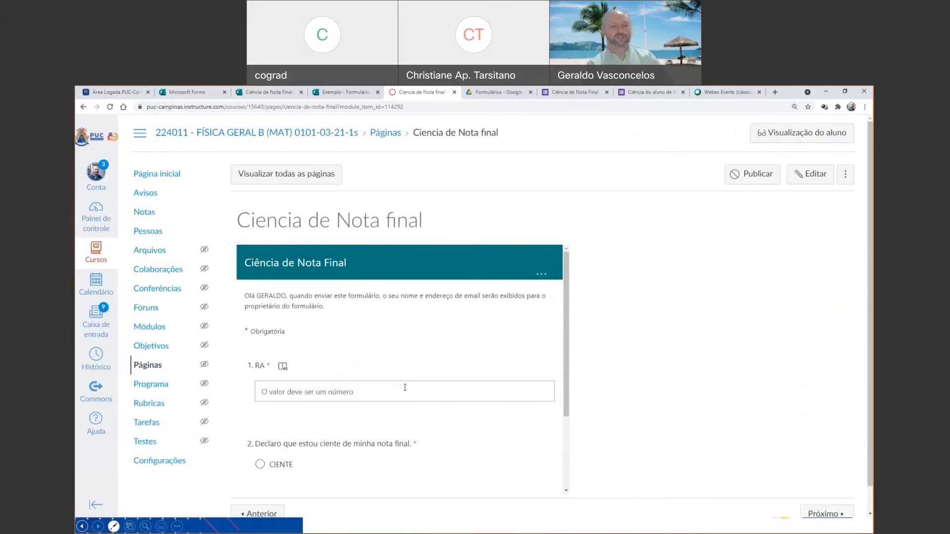
type("5222")
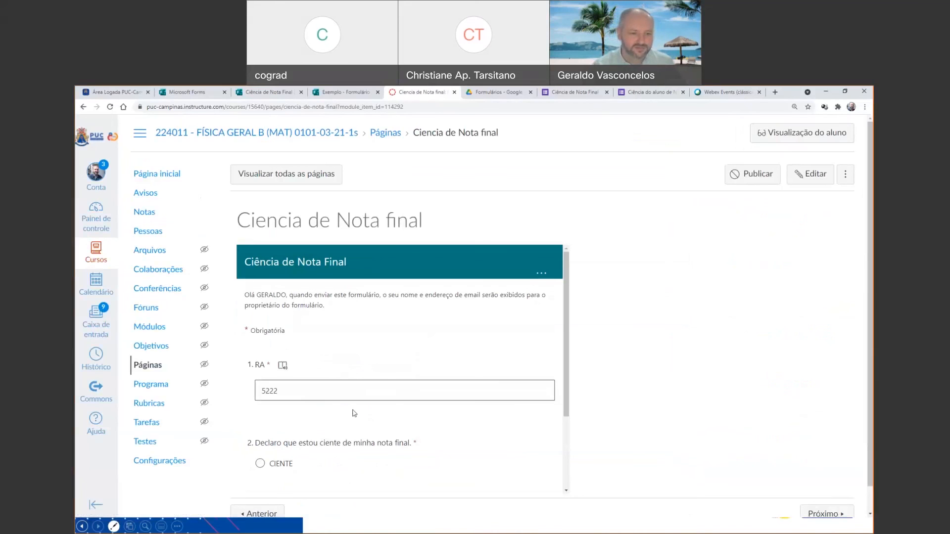
scroll(355, 413, "down", 2)
left_click(259, 357)
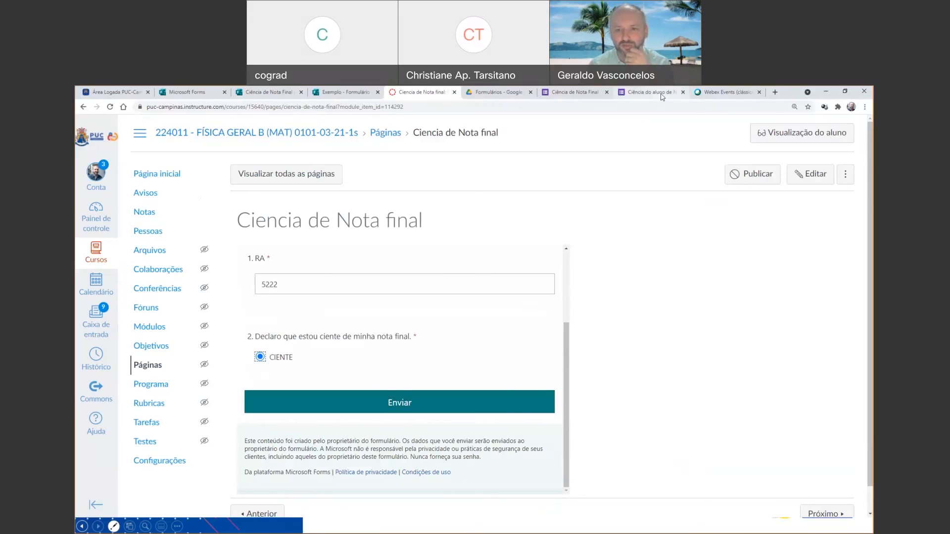
Copy the HTML embed code of the Google Forms "Ciência de Nota Final" form from its sending options.
left_click(661, 97)
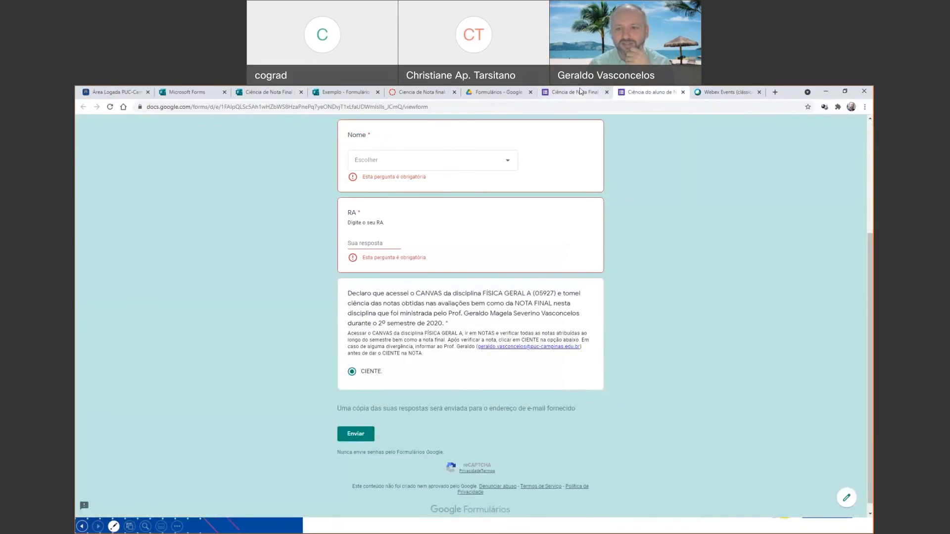
left_click(581, 91)
left_click(807, 132)
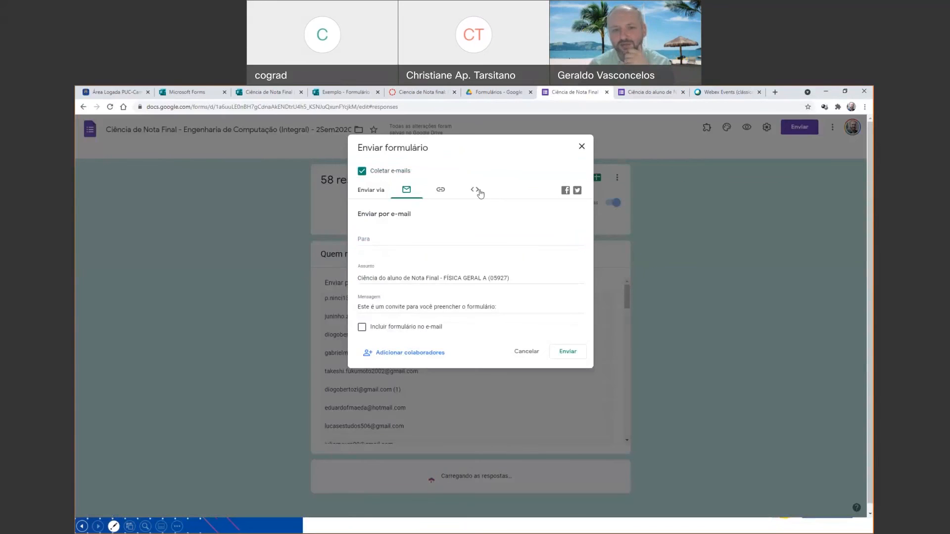
left_click(476, 191)
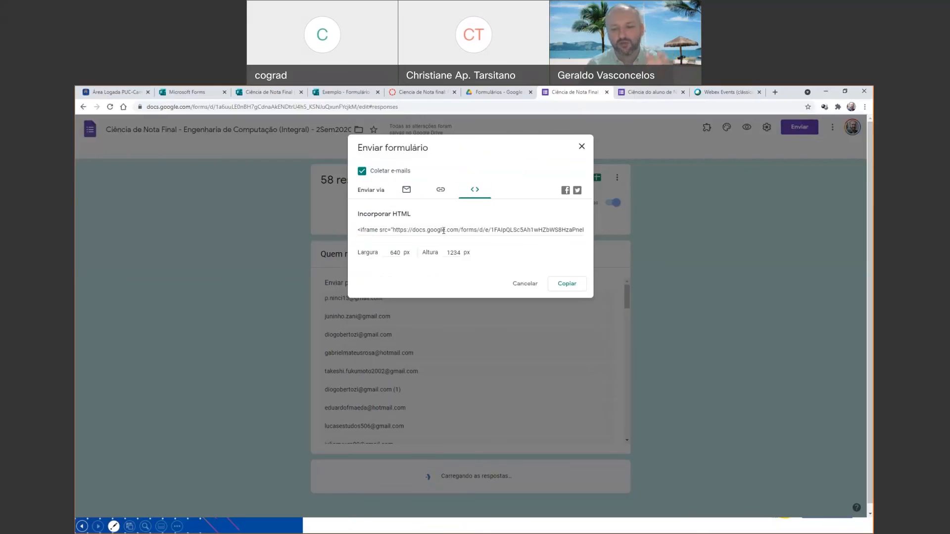
left_click(572, 284)
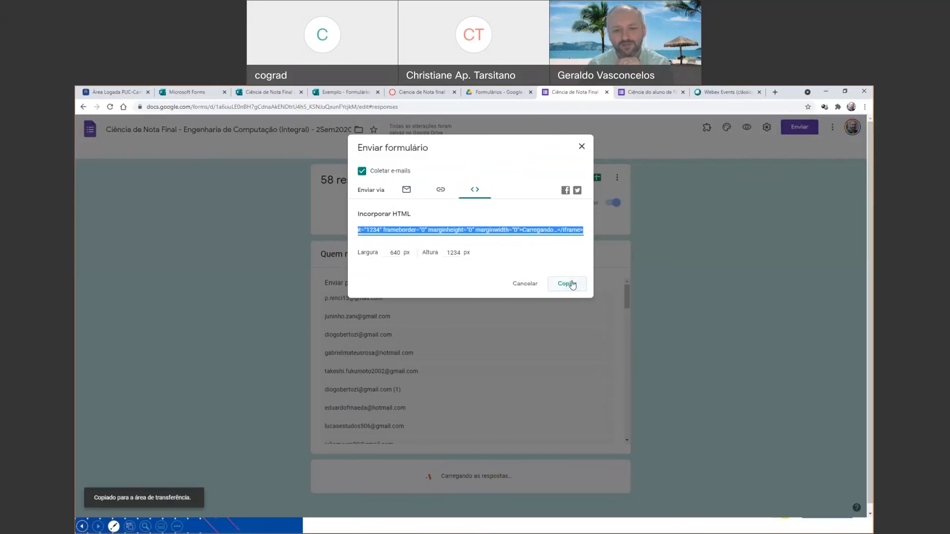
Create another Canvas page titled "Ciencia Form Google", declining the auto-saved content.
left_click(399, 93)
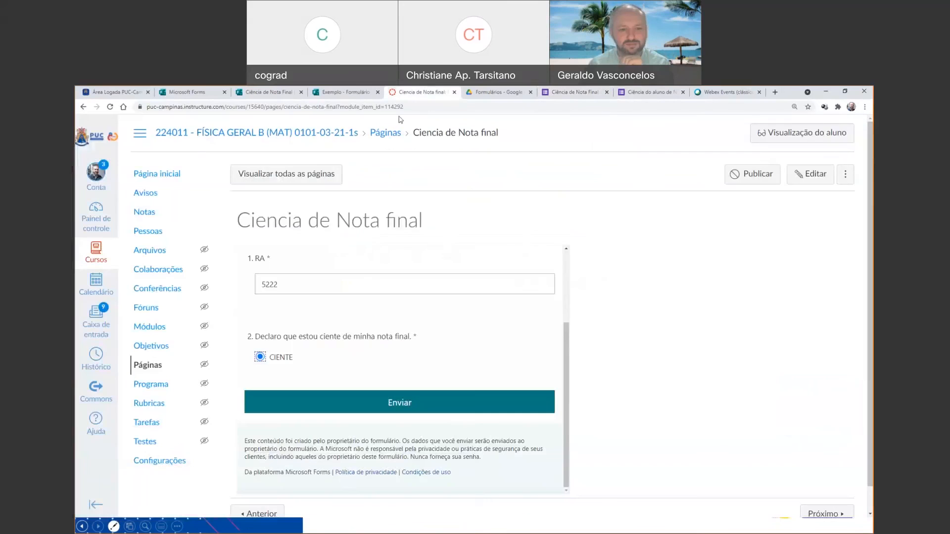
left_click(147, 371)
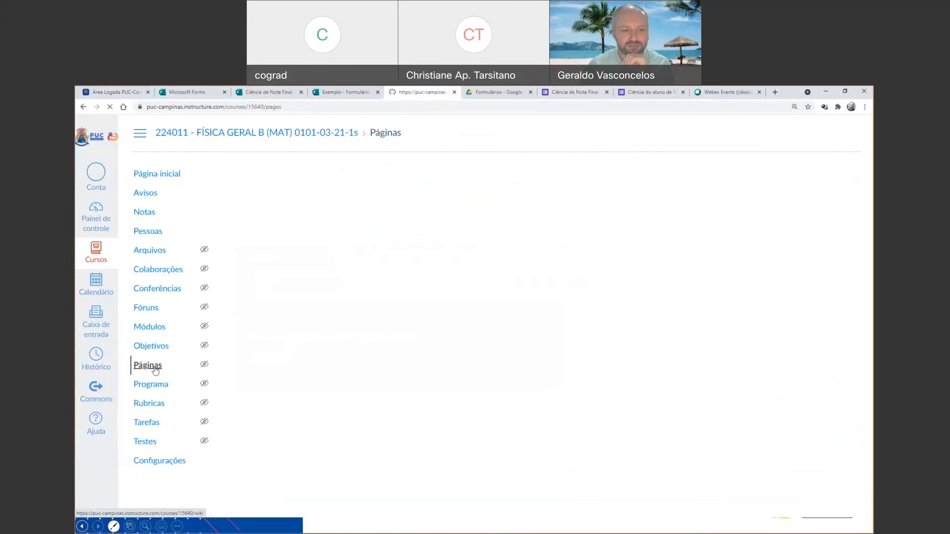
left_click(819, 175)
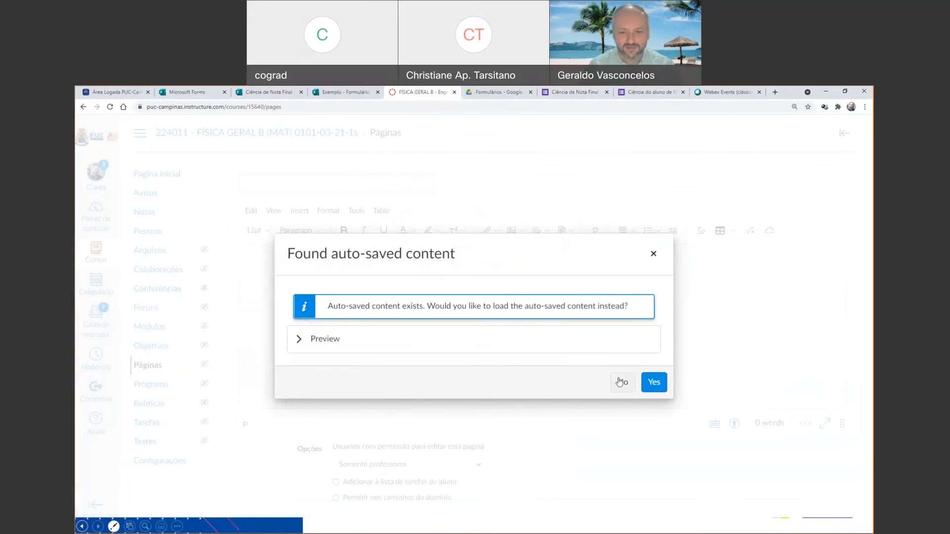
left_click(619, 382)
left_click(362, 184)
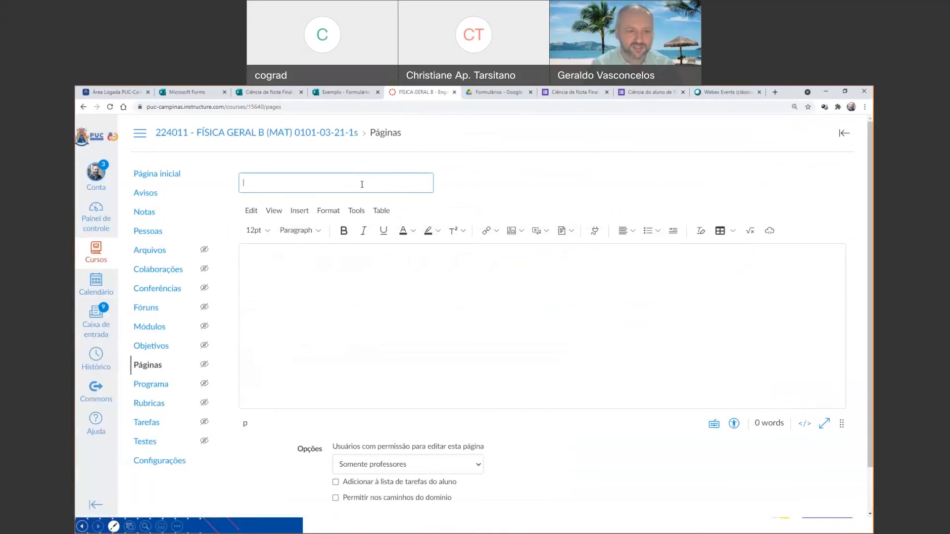
type("Ciencia Form Google")
Embed the copied Google Forms iframe code in the "Ciencia Form Google" page's HTML source, save the page and check it.
left_click(399, 289)
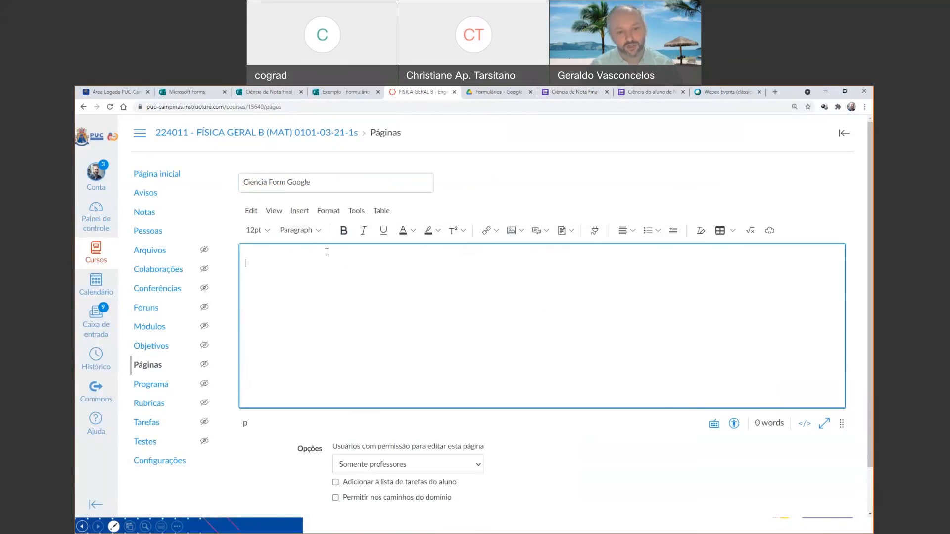
left_click(805, 424)
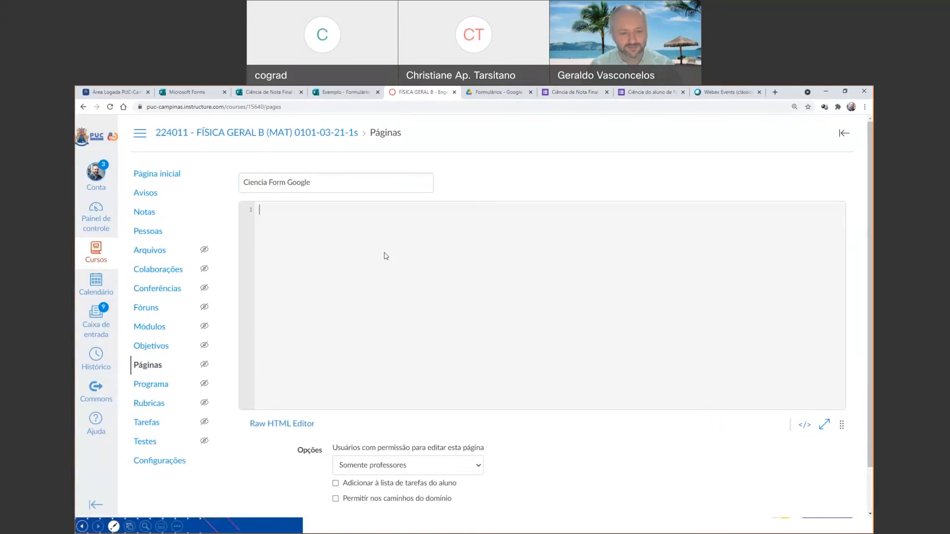
type("<iframe src=\"https://docs.google.com/forms/d/e/1FAIpQLSc5Ah1wHZbWS8HzaPnePq7yeONDvjT1xLfaUDWmlsIIs_JCmQ/viewform?embedded=true\" width=\"640\" height=\"1234\" frameborder=\"0\" marginheight=\"0\" marginwidth=\"0\">Carregando…</iframe>")
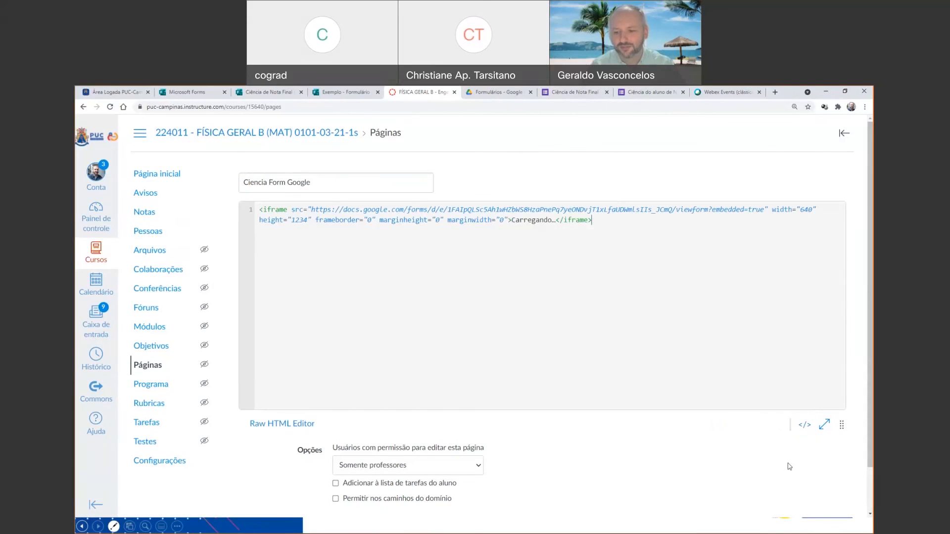
scroll(790, 466, "down", 1)
left_click(824, 490)
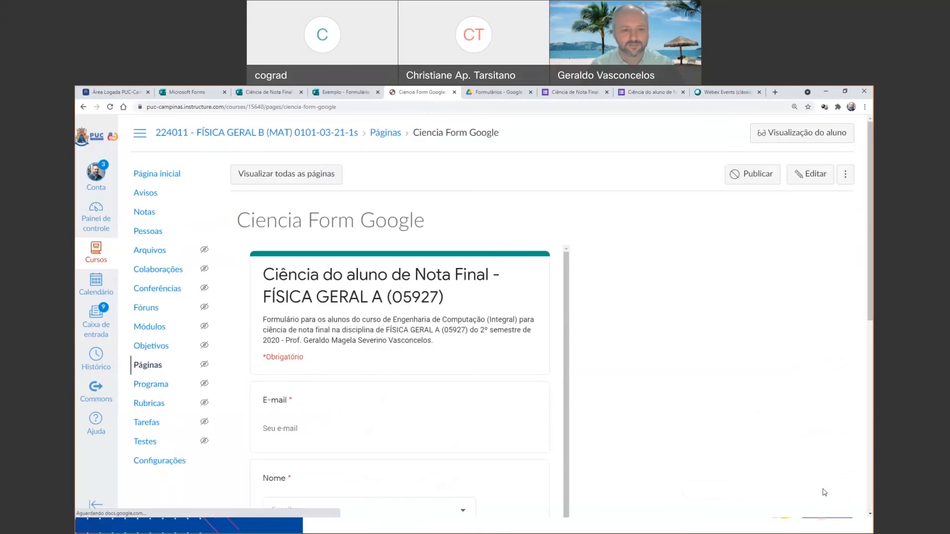
scroll(579, 454, "down", 2)
scroll(579, 454, "up", 2)
Reopen the "Ciencia Form Google" page from the course page list for editing and delete all its HTML code.
left_click(157, 368)
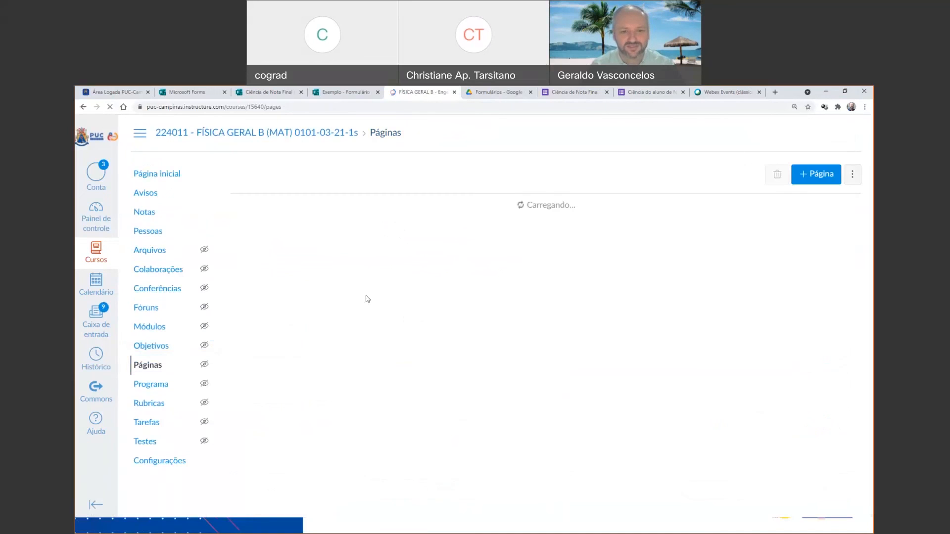
left_click(303, 277)
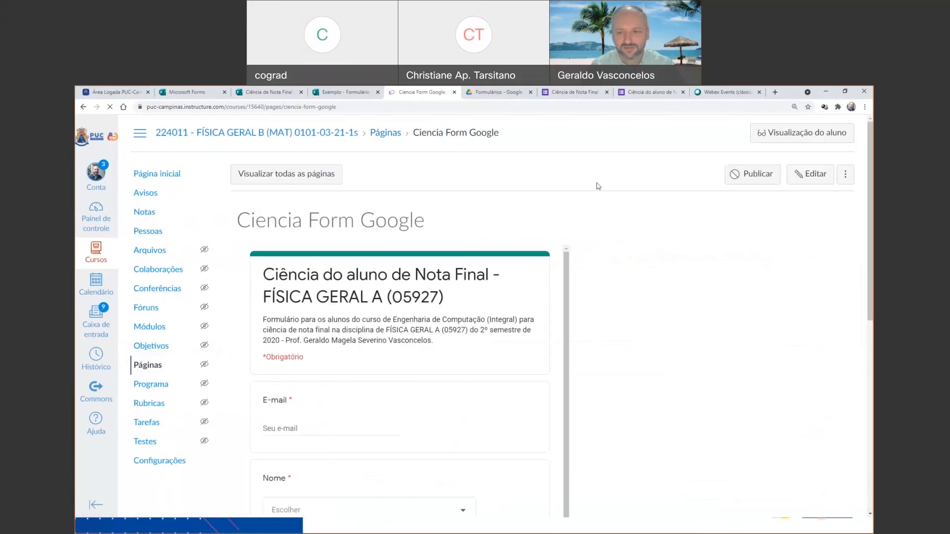
left_click(801, 177)
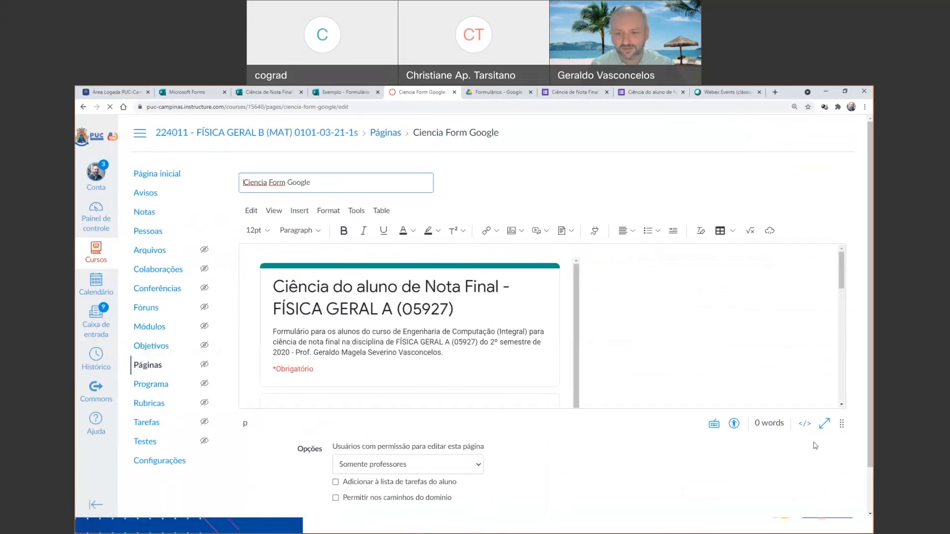
left_click(804, 424)
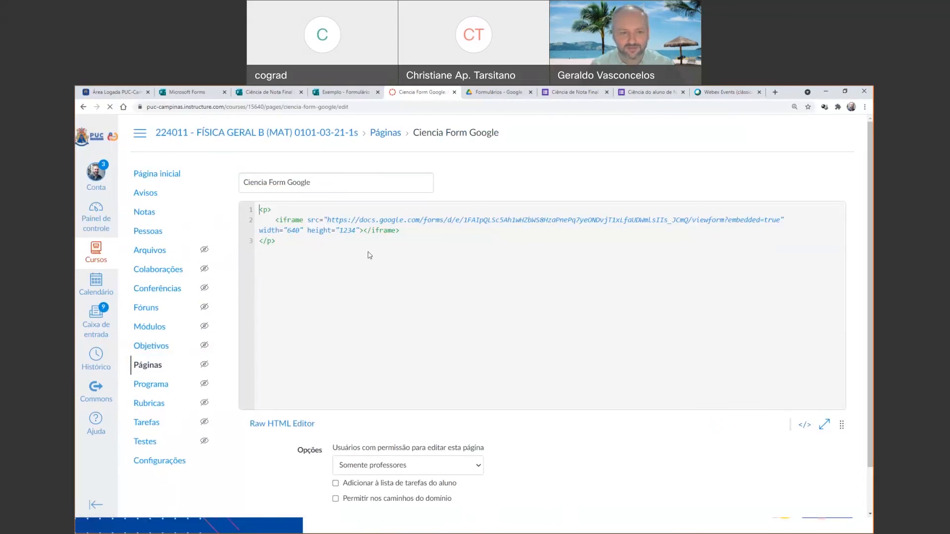
left_click_drag(277, 242, 250, 212)
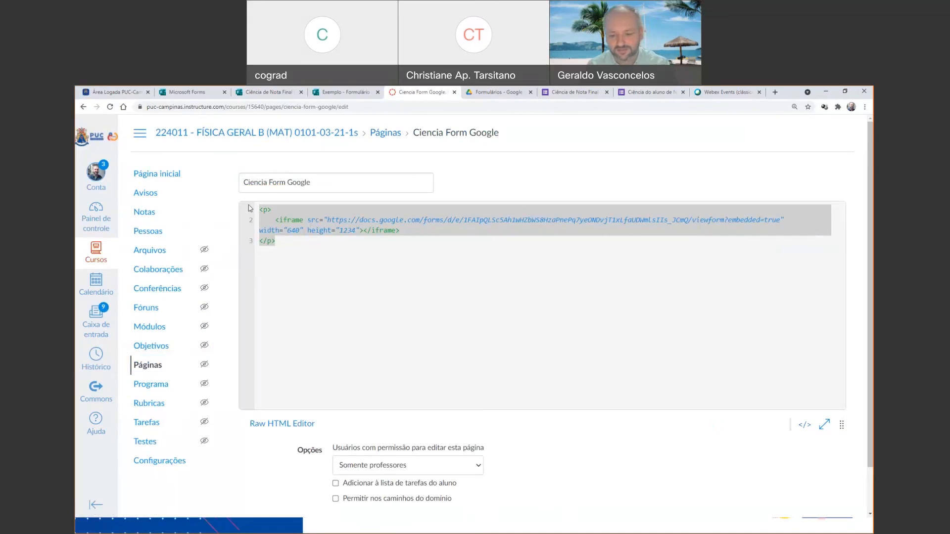
key("BackSpace")
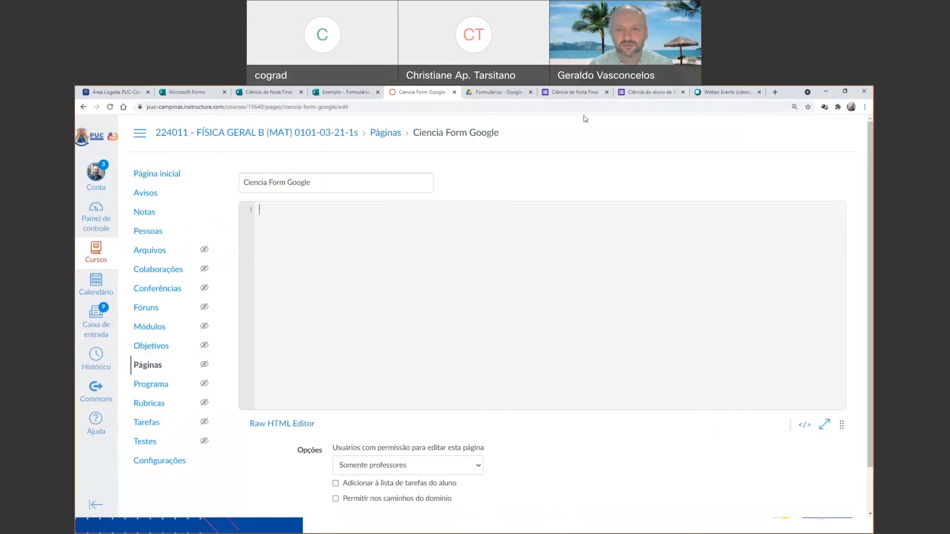
Copy the Google Forms "Ciência de Nota Final" embed code again, paste it into the empty page HTML and save.
left_click(643, 92)
left_click(589, 92)
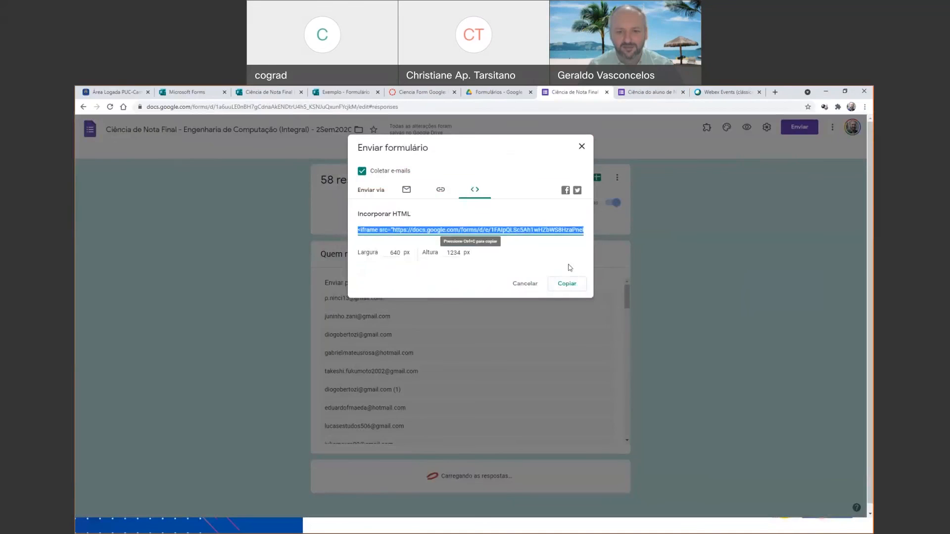
left_click(566, 284)
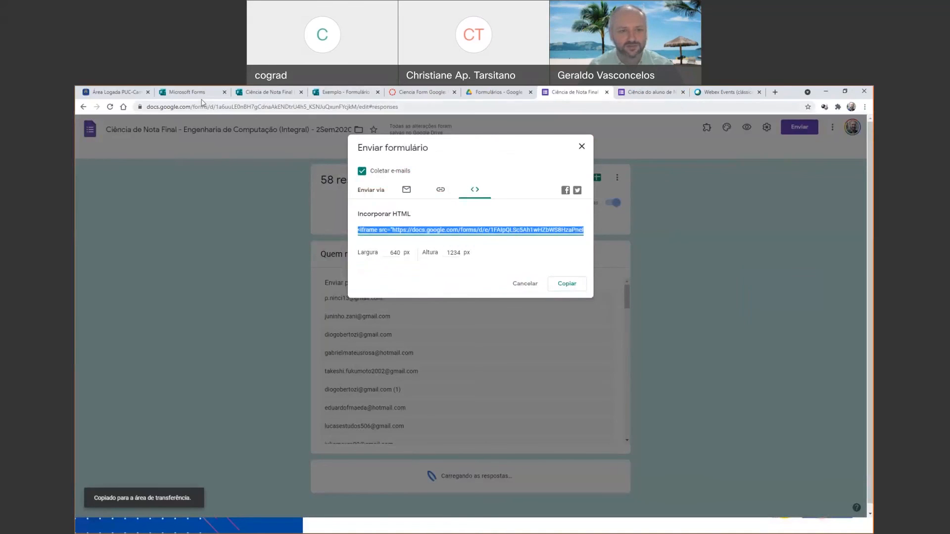
left_click(421, 92)
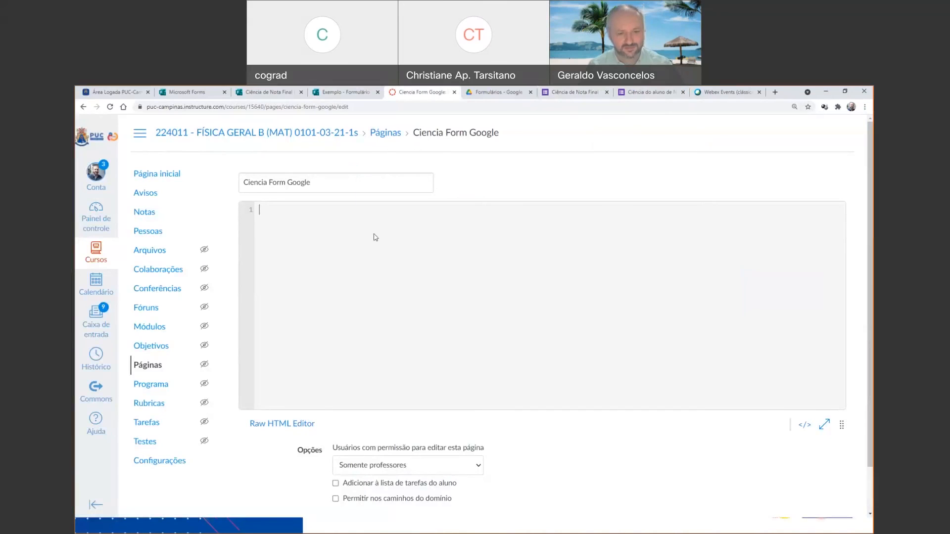
type("<iframe src=\"https://docs.google.com/forms/d/e/1FAIpQLSc5Ah1wHZbWS8HzaPnePq7yeONDvjT1xLfaUDWmlsIIs_JCmQ/viewform?embedded=true\" width=\"640\" height=\"1234\" frameborder=\"0\" marginheight=\"0\" marginwidth=\"0\">Carregando…</iframe>")
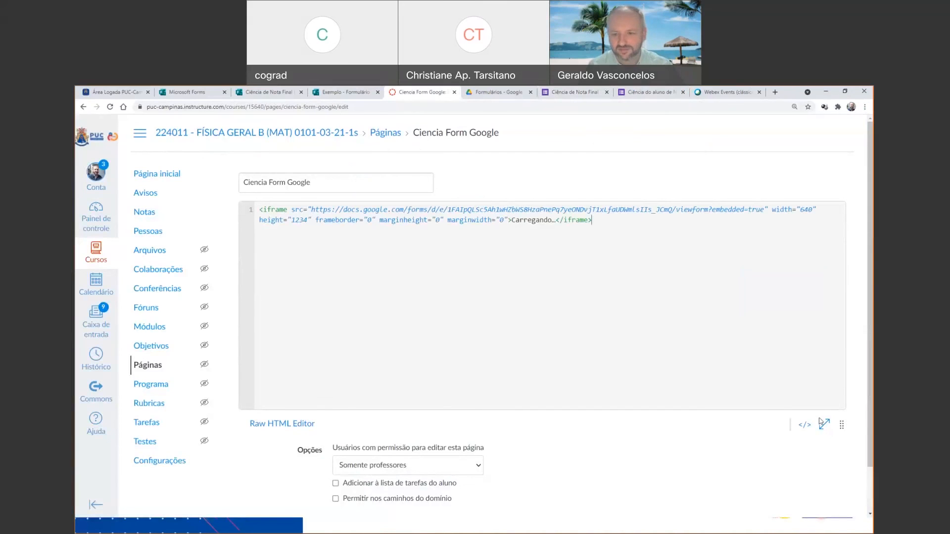
scroll(767, 430, "down", 1)
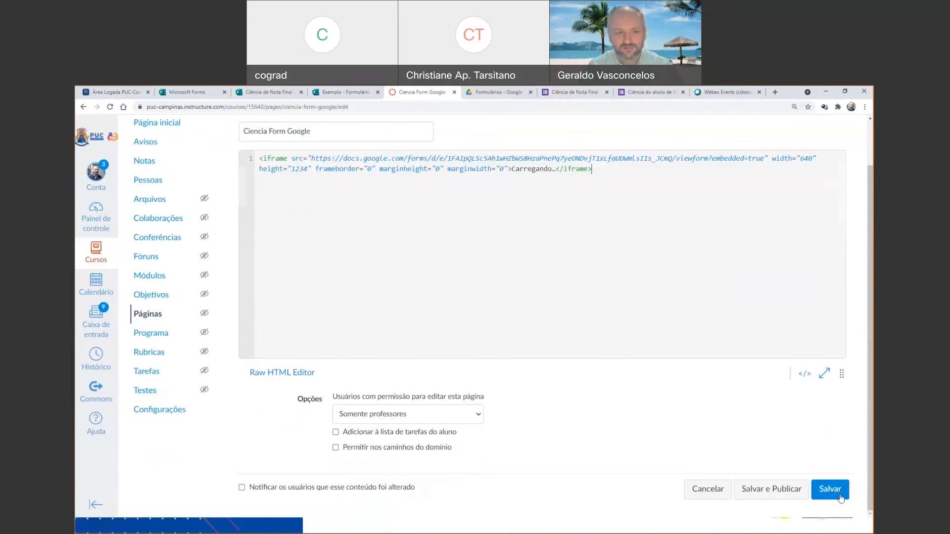
left_click(839, 494)
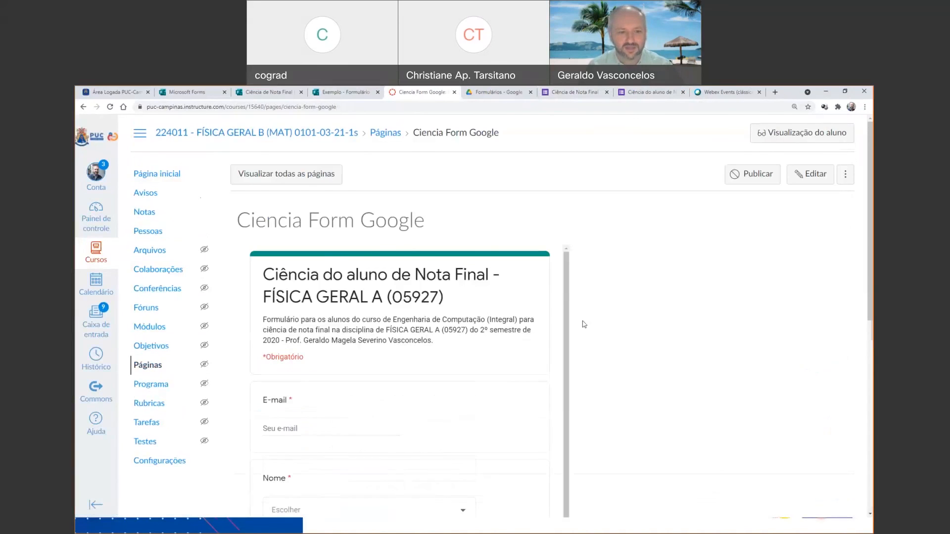
Examine the embedded form's E-mail, Nome, RA and CIENTE fields, including the name choices, without filling them in.
scroll(589, 302, "down", 1)
scroll(500, 351, "down", 1)
scroll(498, 352, "down", 1)
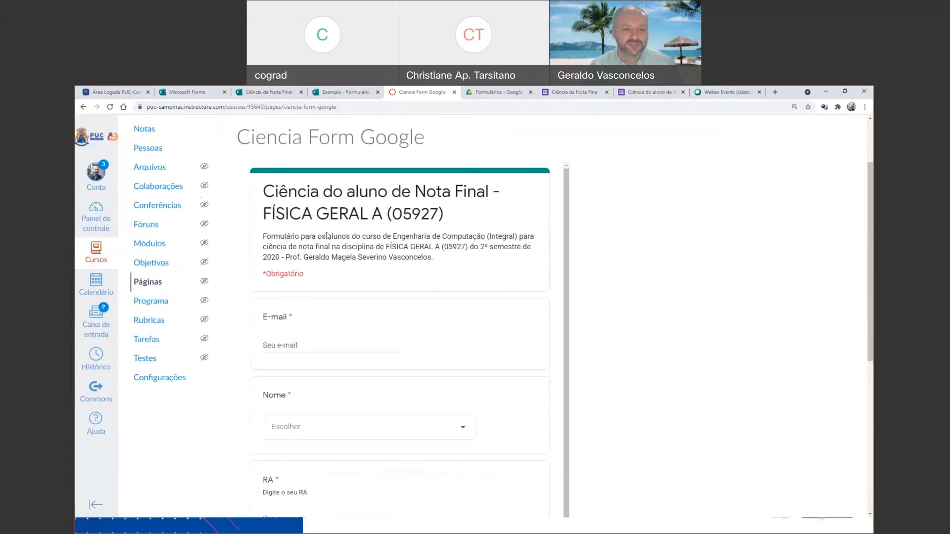
left_click(293, 346)
scroll(293, 347, "down", 1)
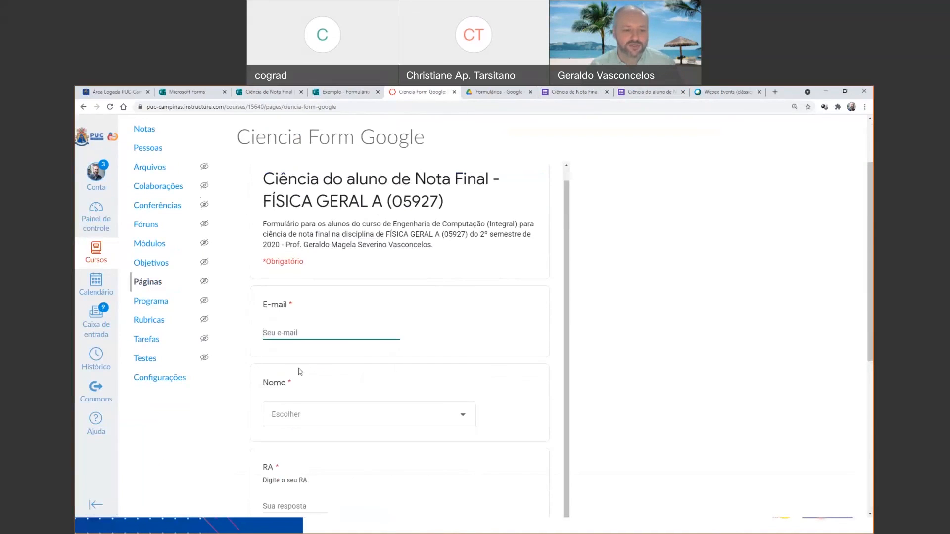
left_click(295, 413)
scroll(361, 360, "down", 5)
scroll(361, 359, "up", 5)
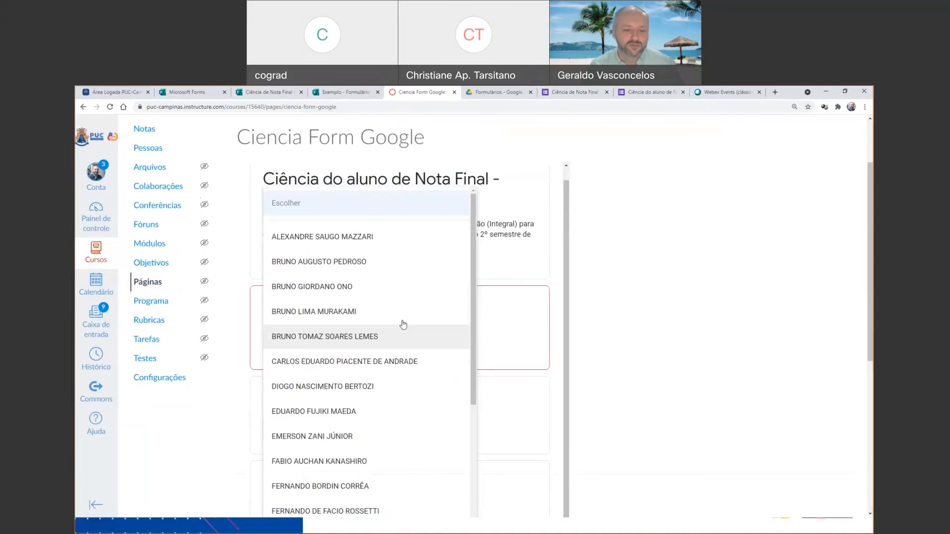
left_click(610, 322)
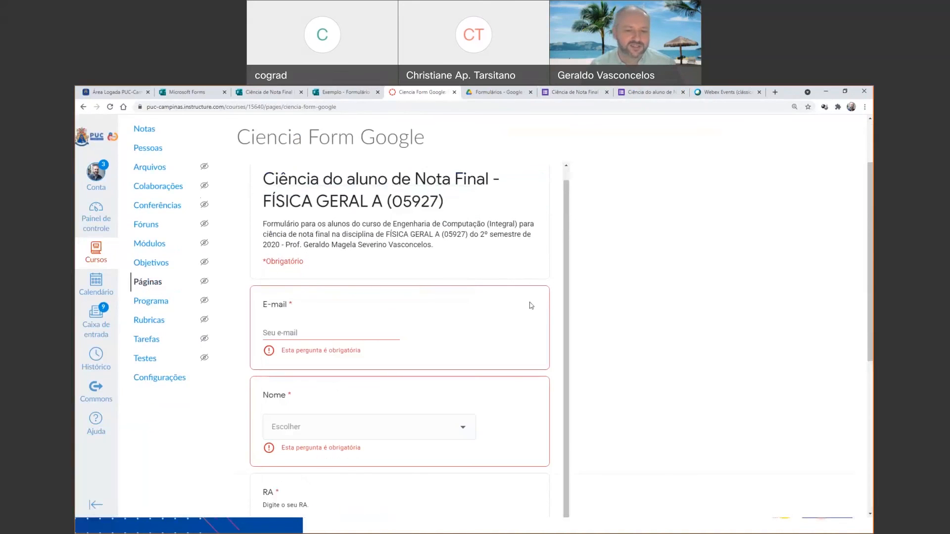
scroll(486, 329, "down", 5)
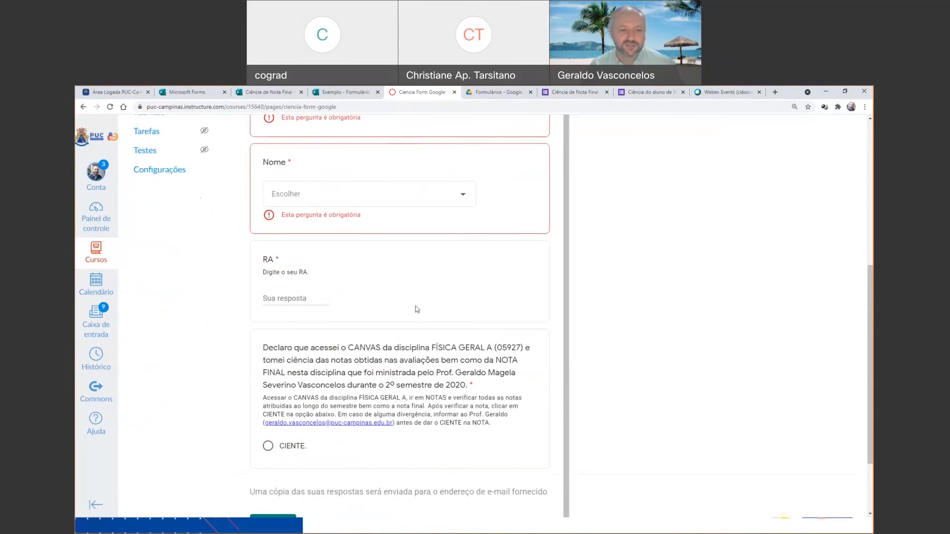
scroll(349, 348, "up", 1)
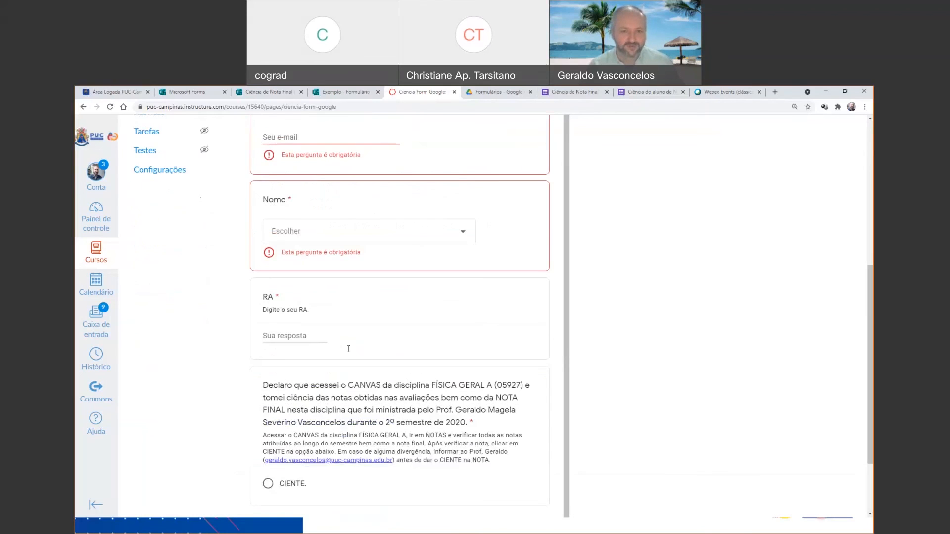
scroll(641, 282, "up", 5)
scroll(640, 283, "up", 1)
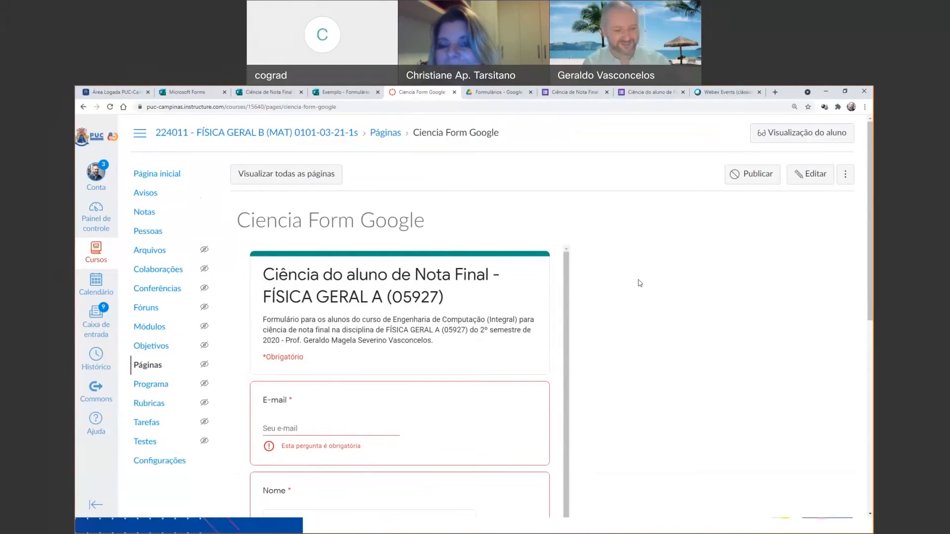
Show the PowerPoint slide "Um exemplo Prático" with the grading criterion, and return to the browser to view the Webex Events page.
key("alt+Tab")
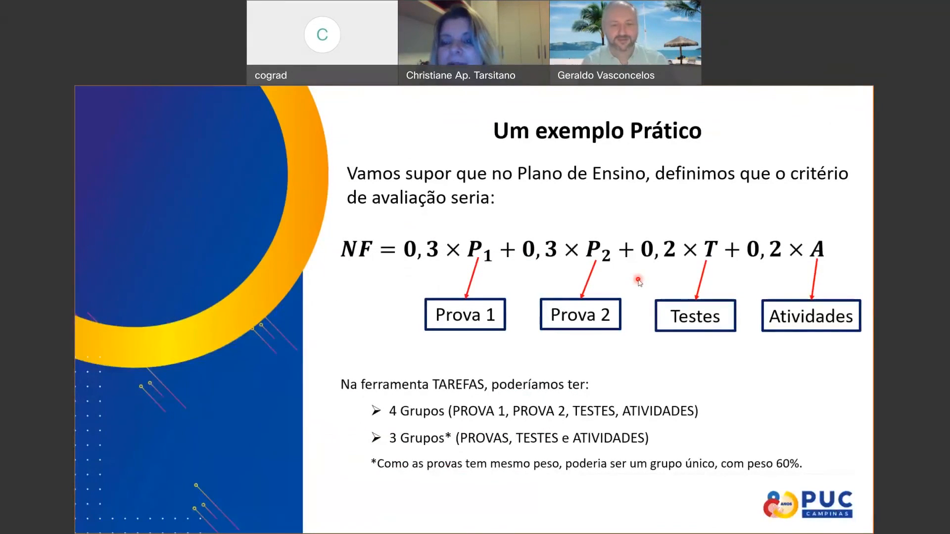
key("alt+Tab")
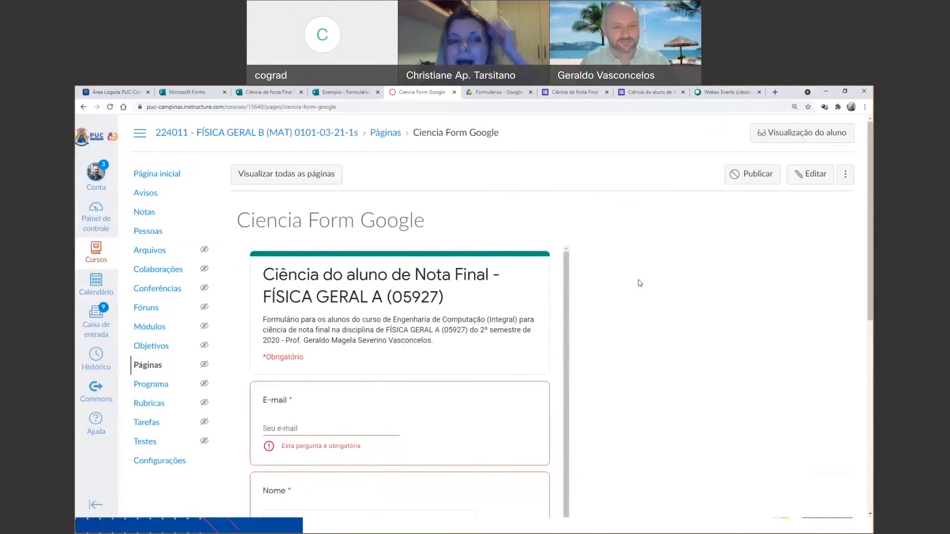
key("alt+Tab")
key("Tab")
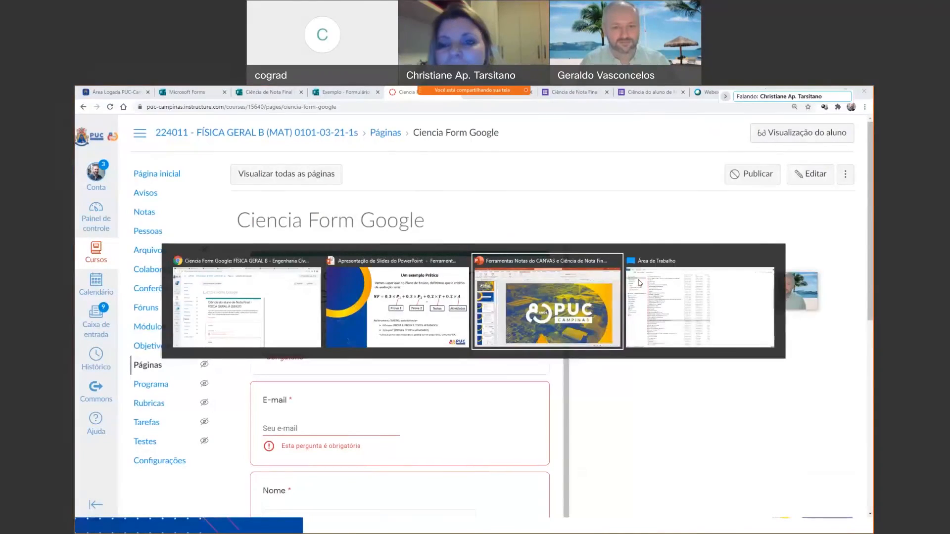
key("alt+shift+Tab")
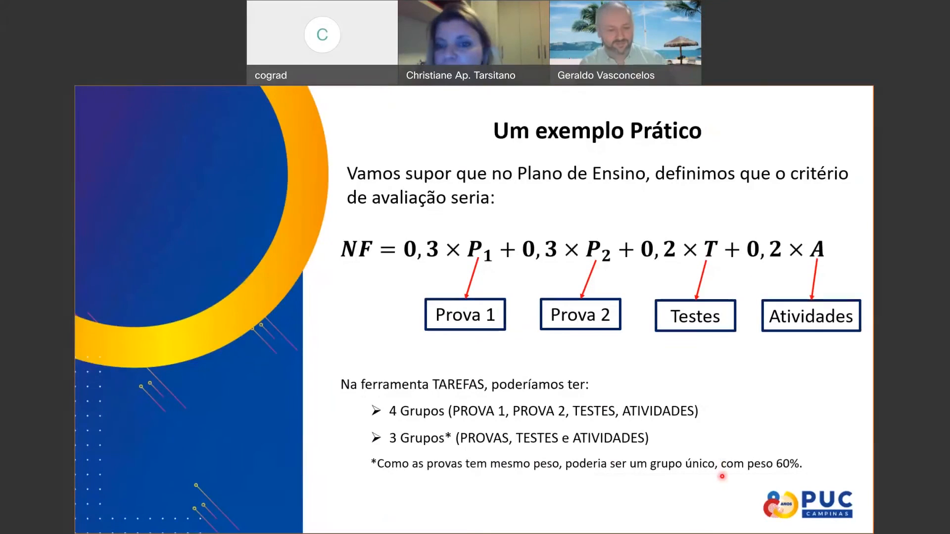
key("alt+Tab")
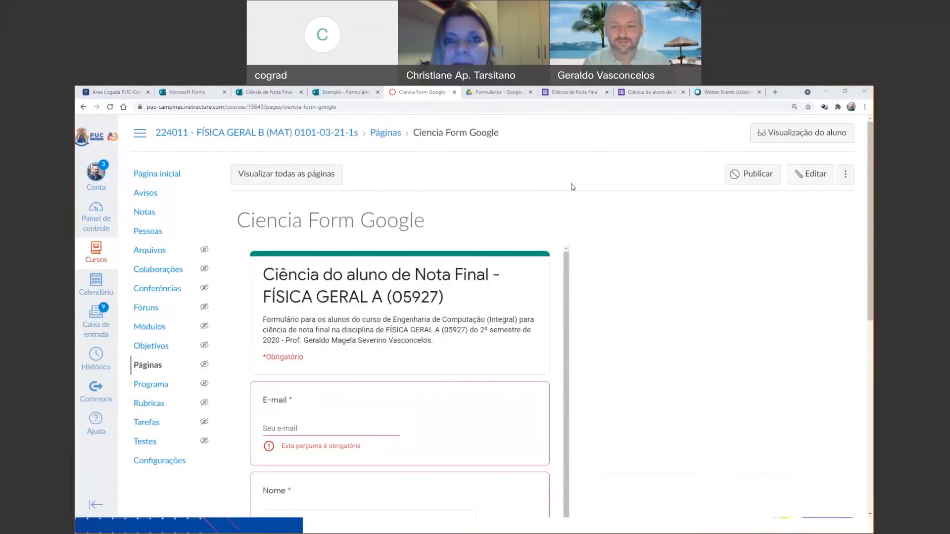
left_click(711, 93)
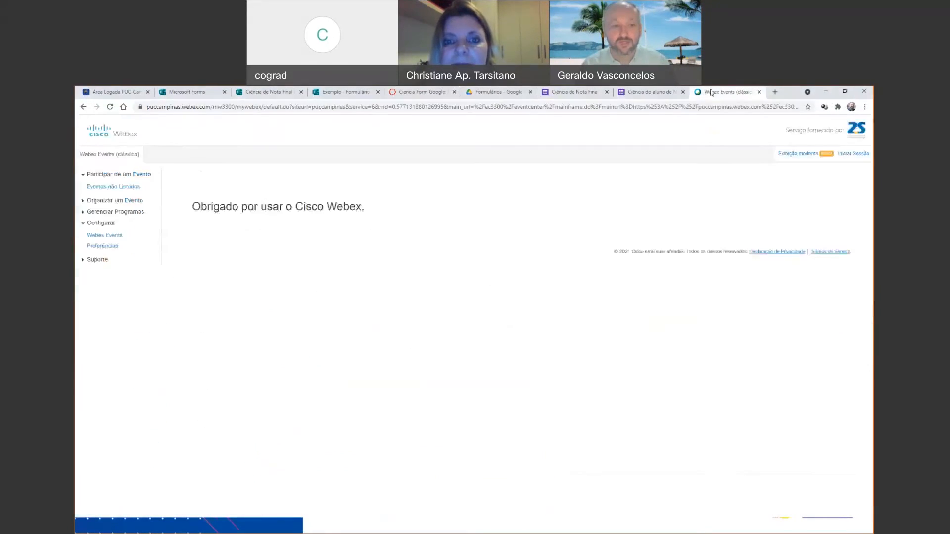